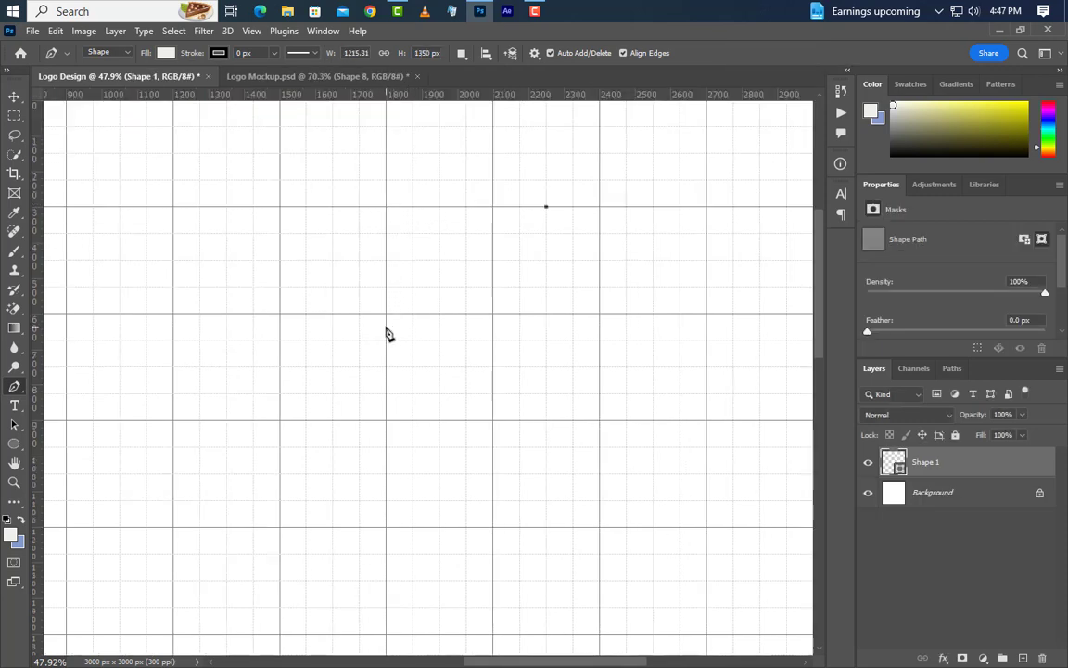
Curve the pen path from the upper tip through about (1800, 640) to a corner anchor near (1155, 1650), forming the upper wing's outer edge.
drag(387, 327, 256, 387)
scroll(501, 278, down, 5)
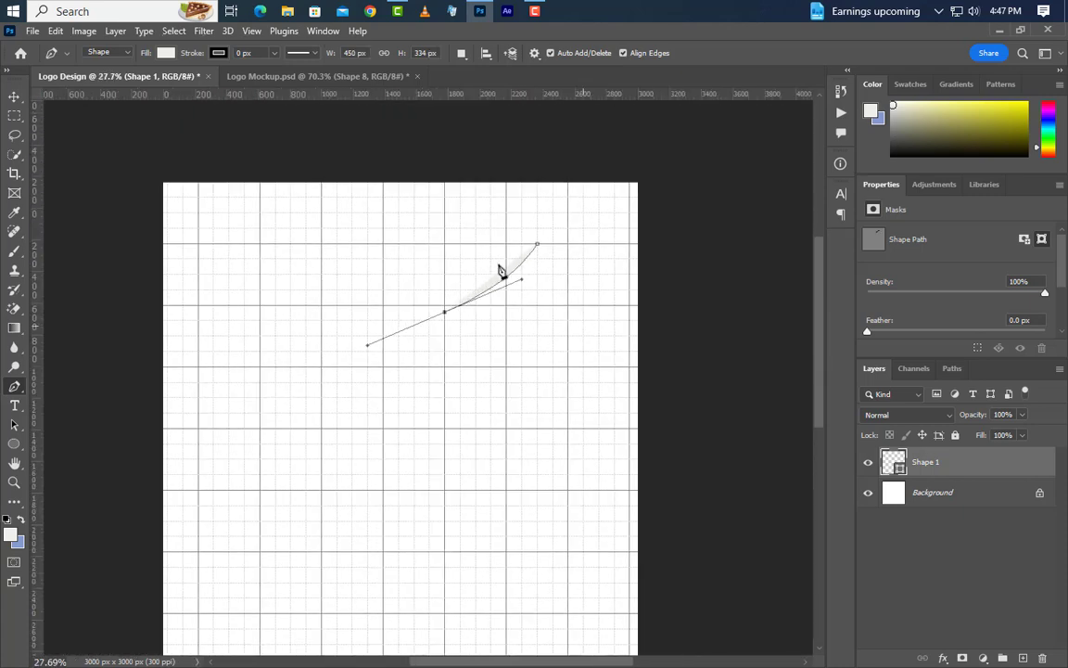
scroll(429, 525, up, 2)
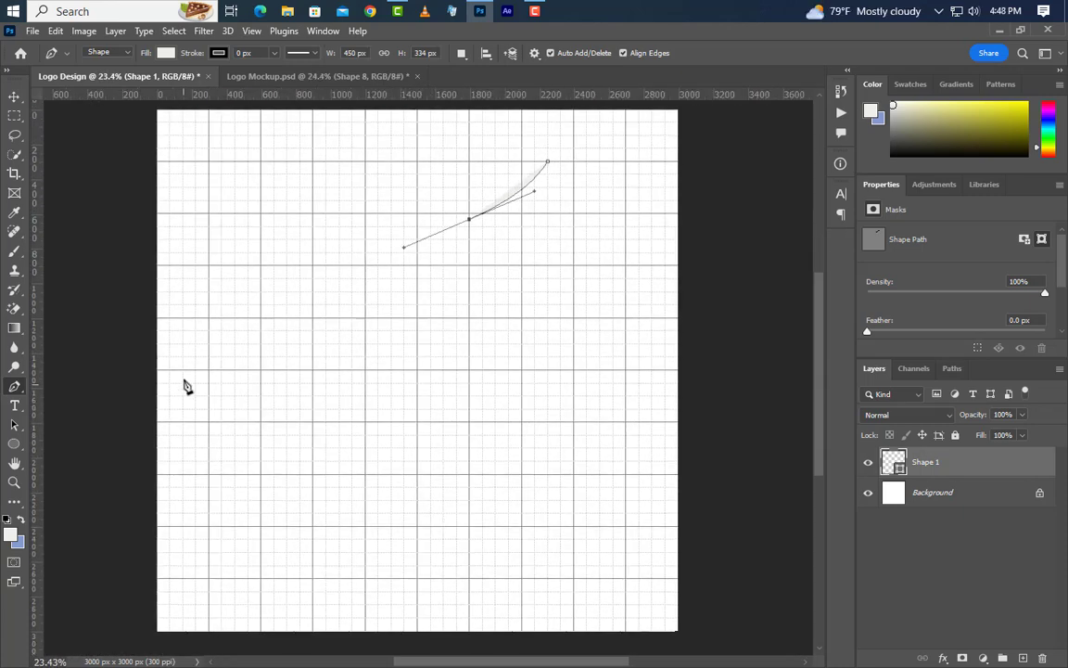
scroll(361, 404, up, 1)
click(359, 399)
drag(360, 398, 453, 509)
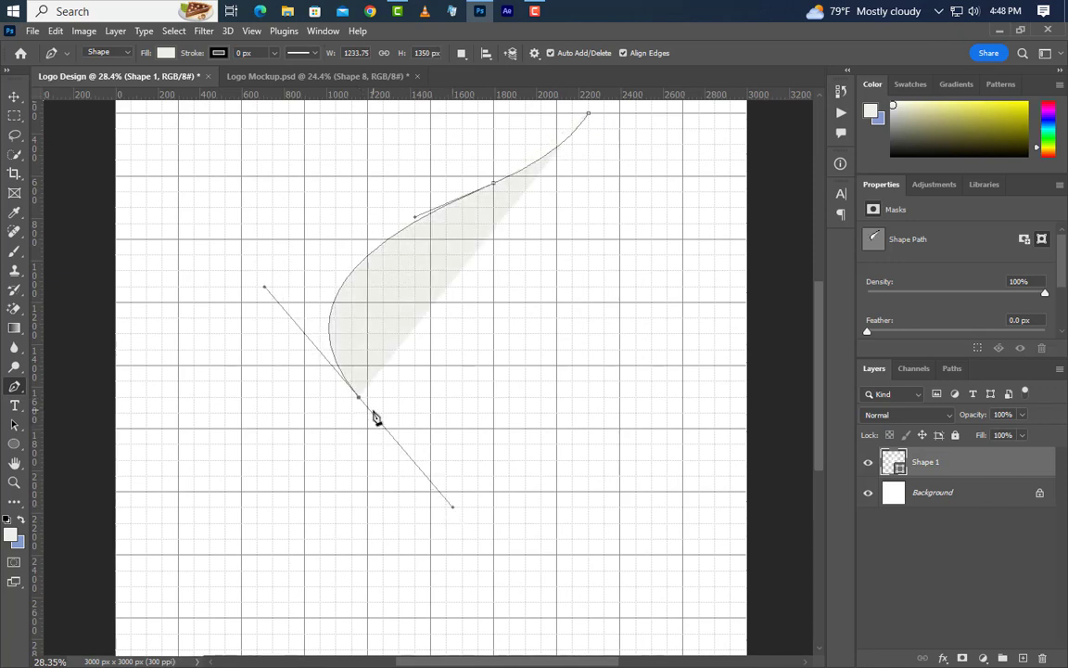
key(alt)
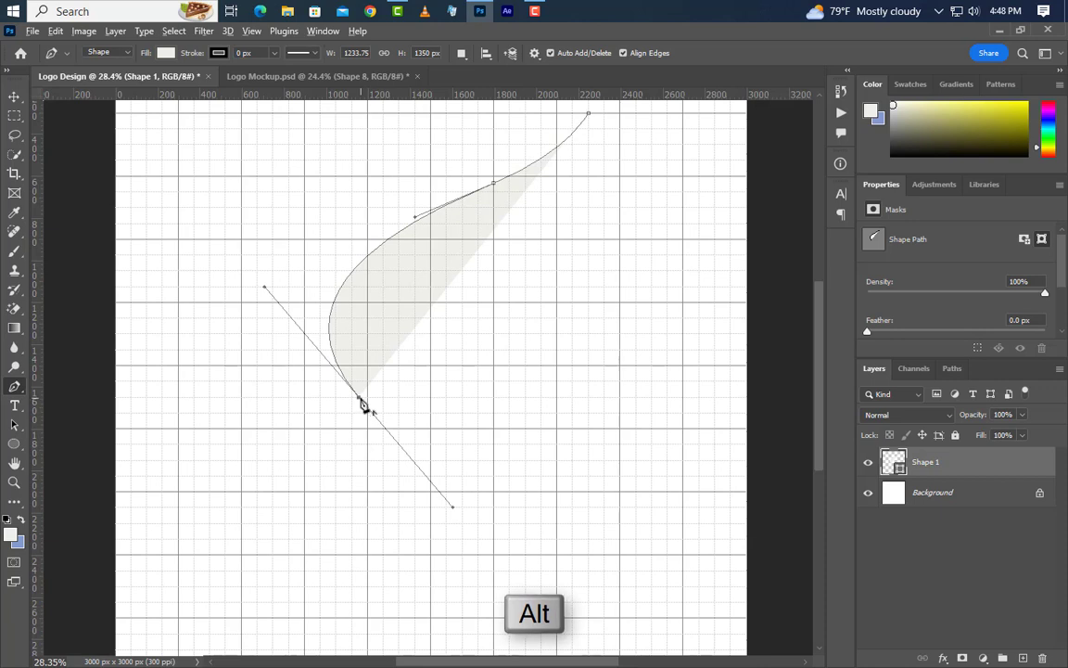
alt+click(361, 400)
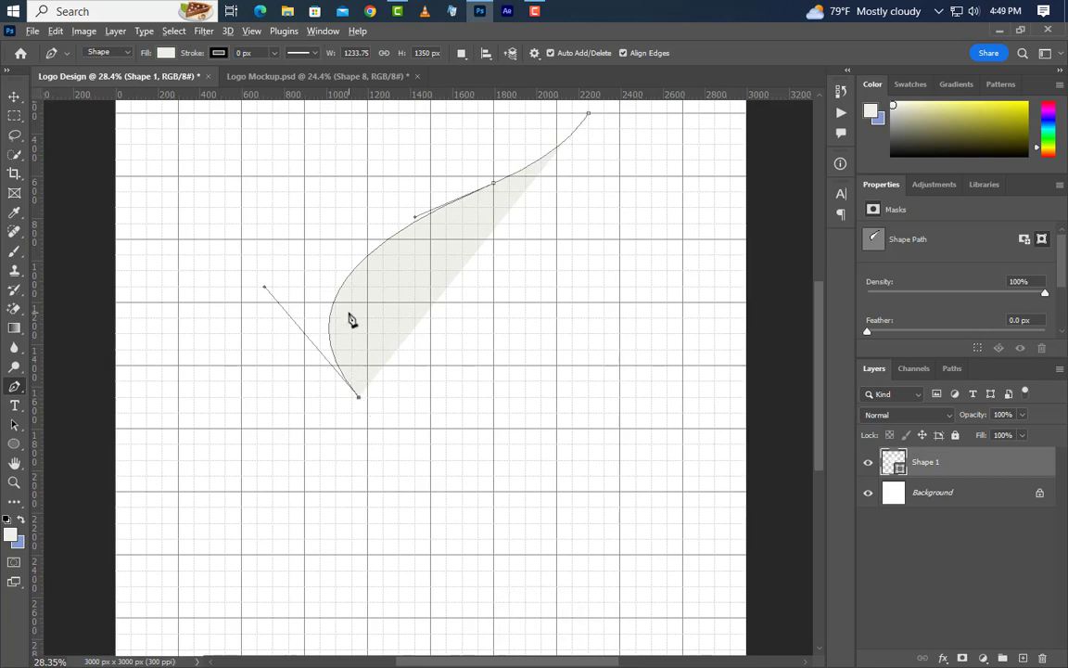
Draw the lower wing's outer edge as one curve ending in a corner anchor at about (2170, 2700).
scroll(352, 325, down, 1)
scroll(363, 339, down, 5)
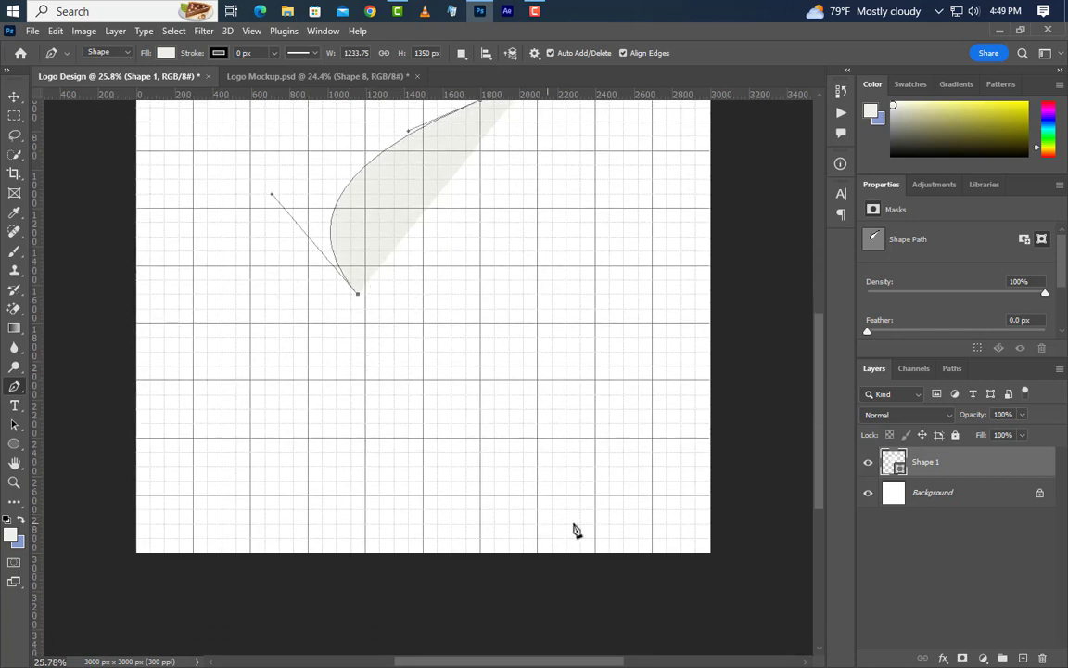
drag(554, 495, 805, 581)
alt+click(527, 495)
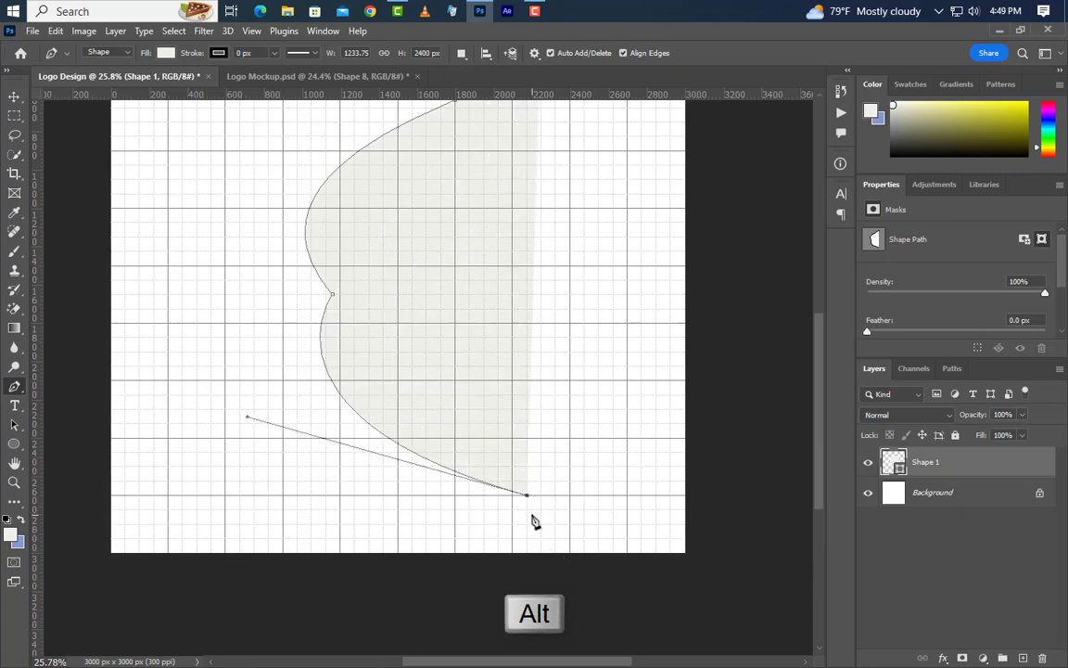
Curve the lower wing's inner edge up through about (2025, 2350) to a corner anchor near (1500, 1675).
scroll(486, 384, up, 3)
scroll(585, 554, up, 1)
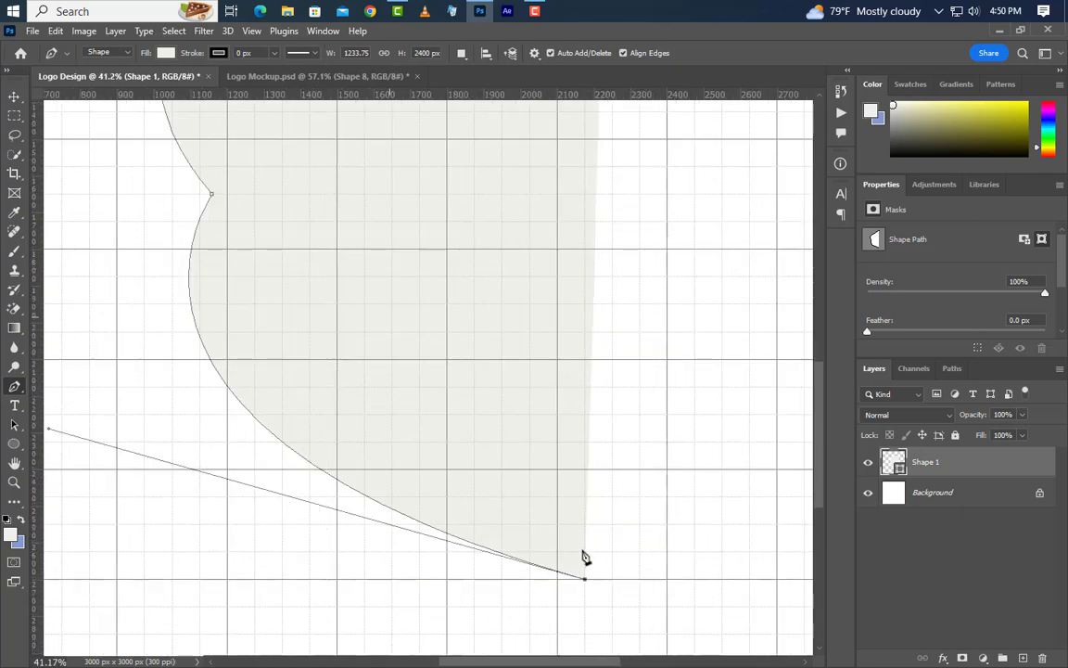
scroll(585, 554, up, 2)
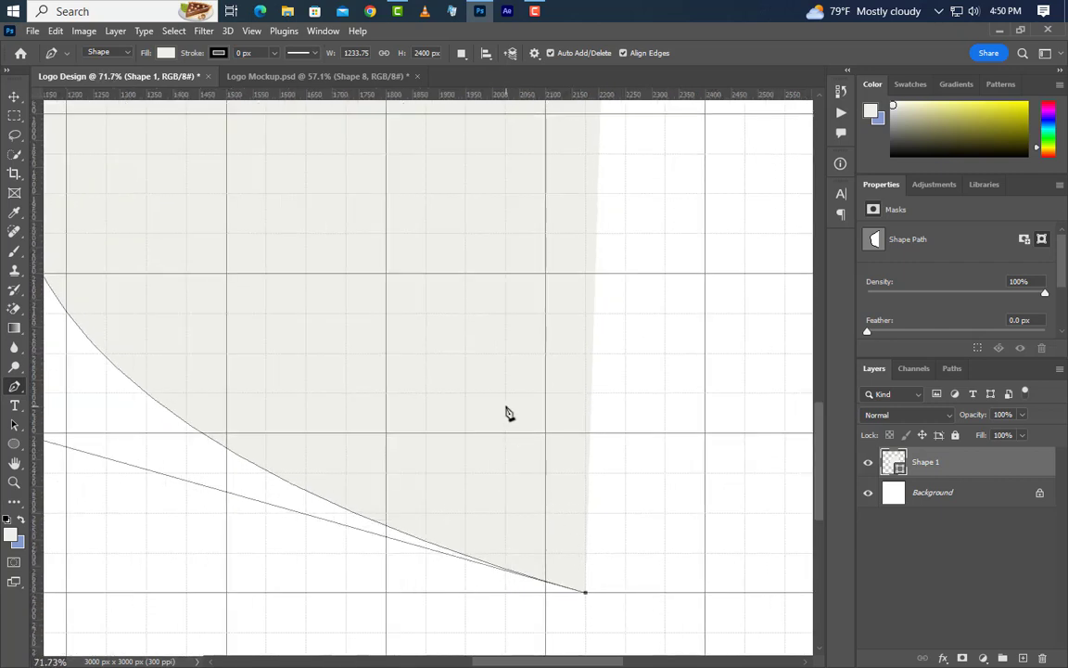
drag(505, 406, 486, 303)
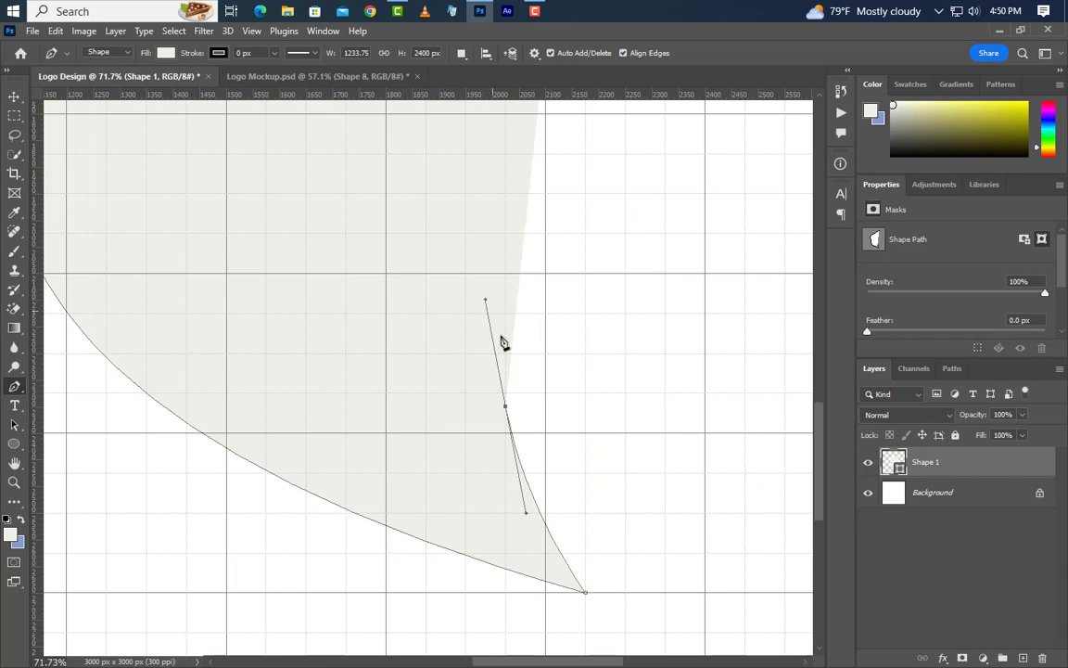
scroll(550, 460, down, 1)
scroll(551, 460, down, 1)
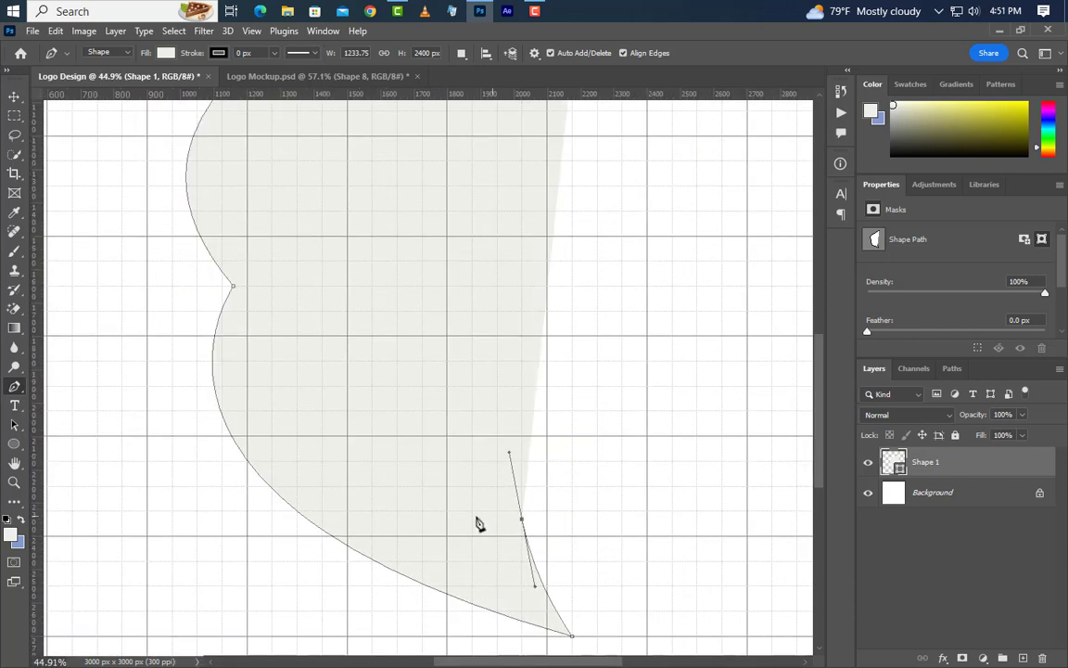
scroll(362, 395, up, 1)
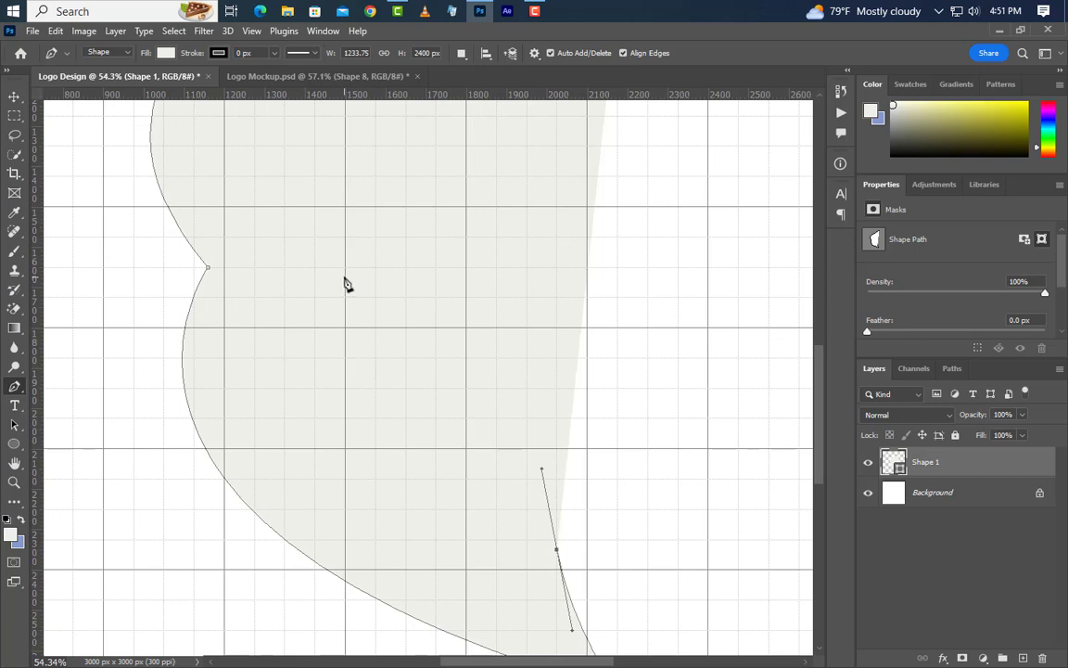
drag(345, 276, 183, 238)
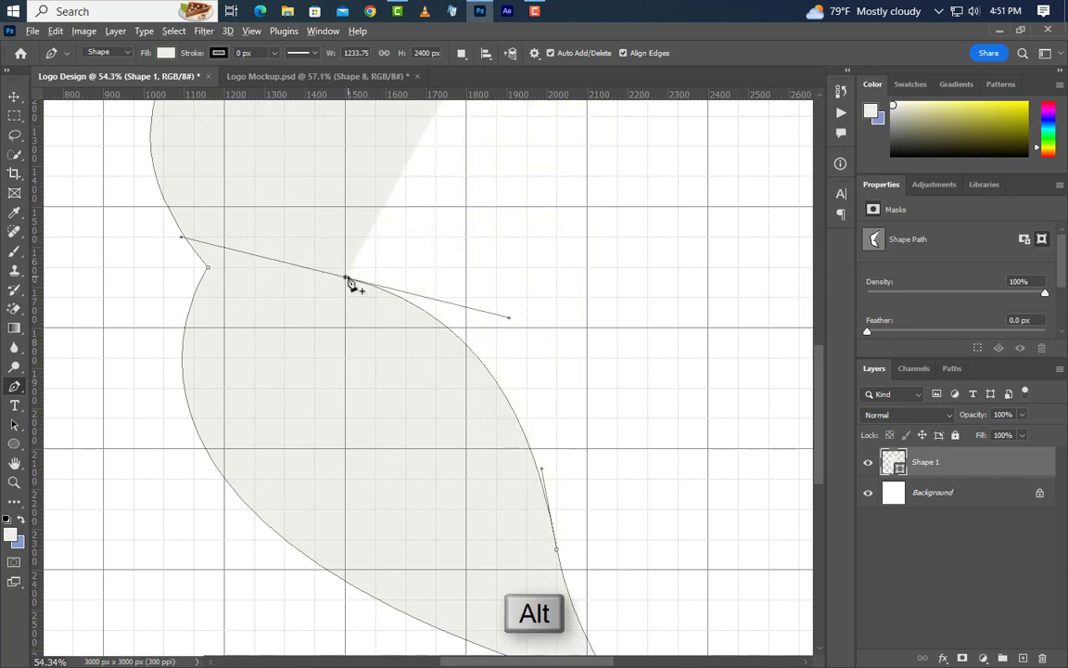
alt+click(346, 277)
Close the wing path with a bulging curve from the inner corner back to the starting anchor at the upper tip.
scroll(419, 478, down, 3)
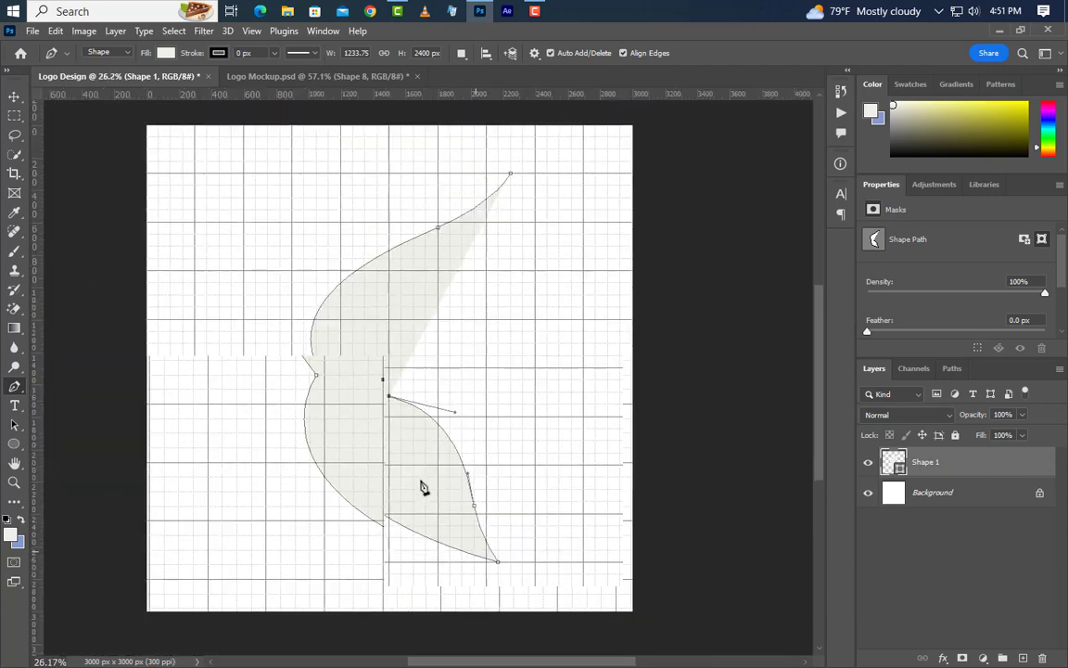
scroll(494, 256, up, 4)
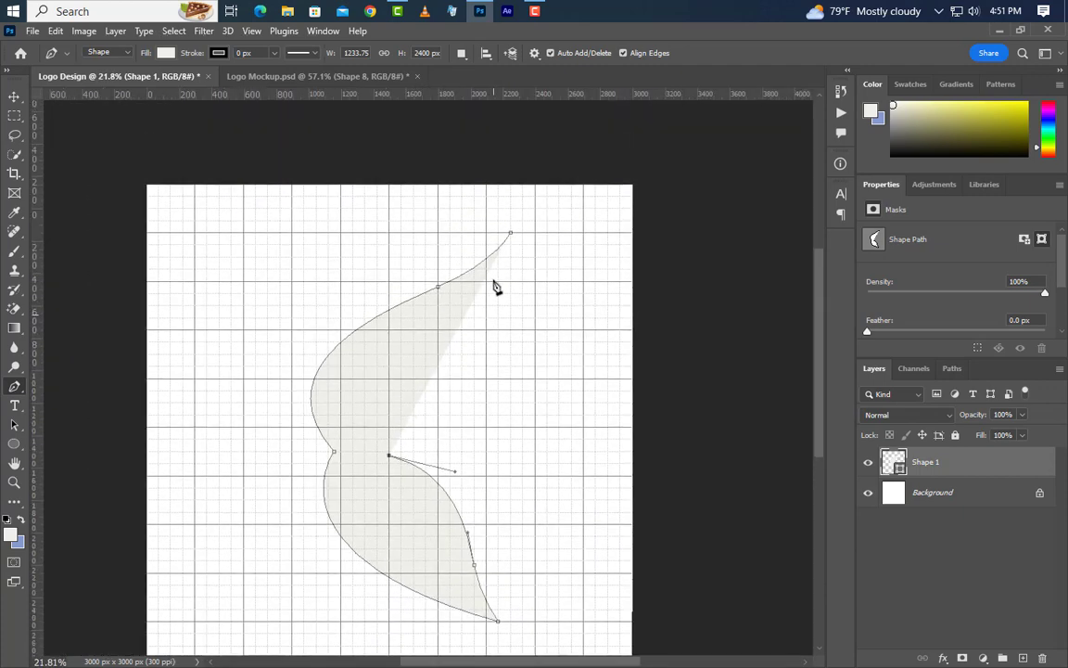
scroll(496, 333, up, 1)
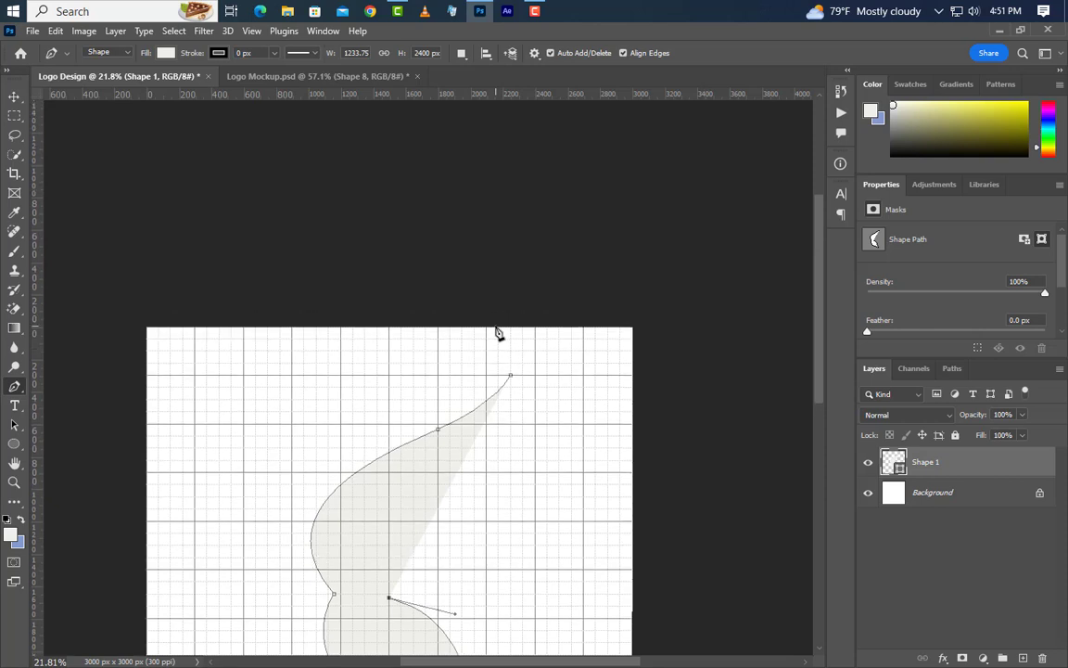
scroll(519, 389, up, 1)
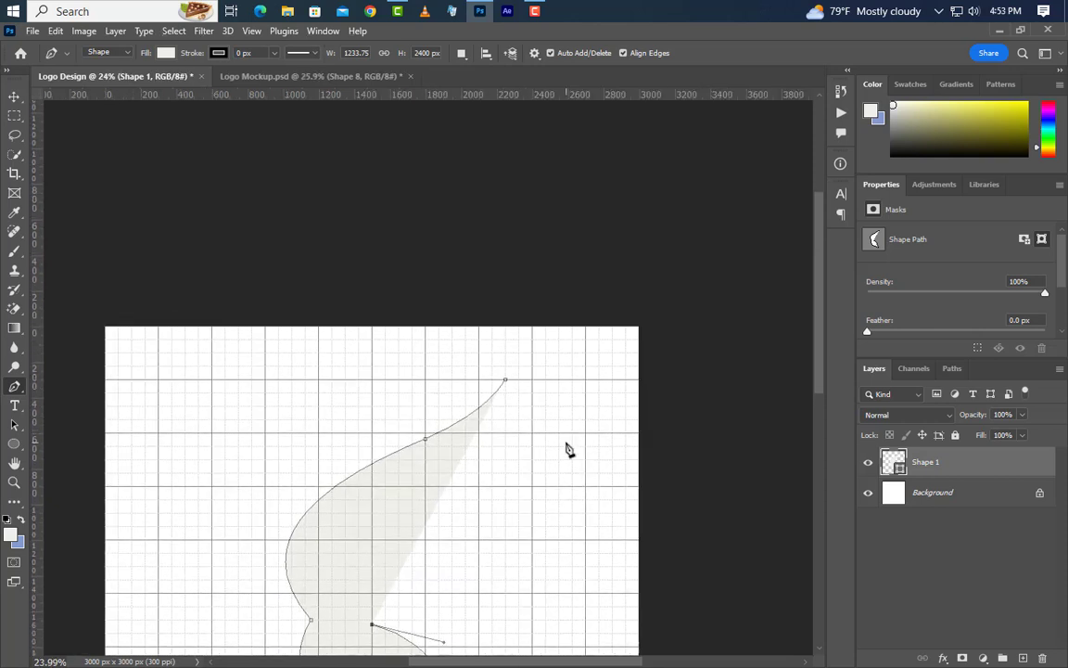
drag(505, 381, 447, 141)
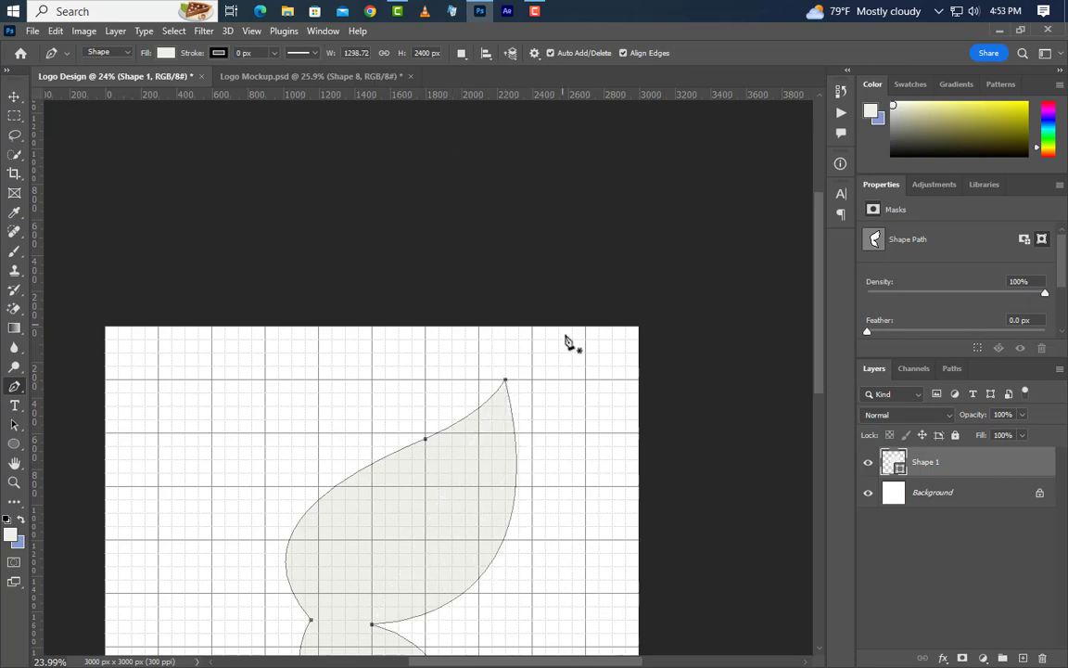
scroll(508, 270, down, 5)
scroll(414, 504, up, 3)
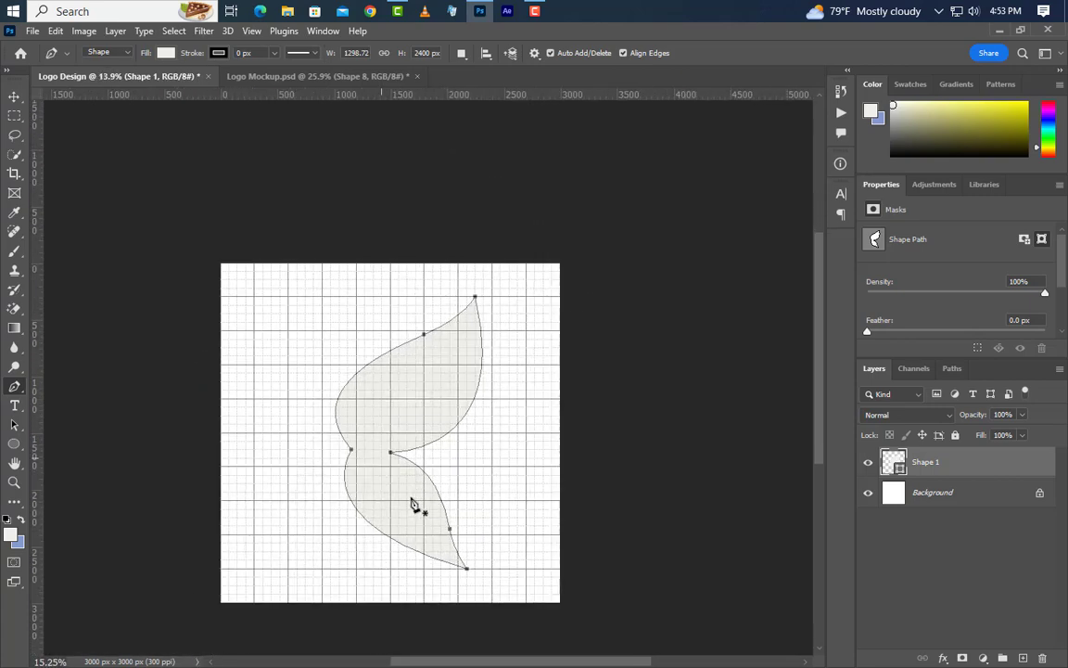
Add a new layer above Shape 1 and start a second pen shape just below the wing's upper tip, at about (2250, 317).
scroll(414, 505, up, 6)
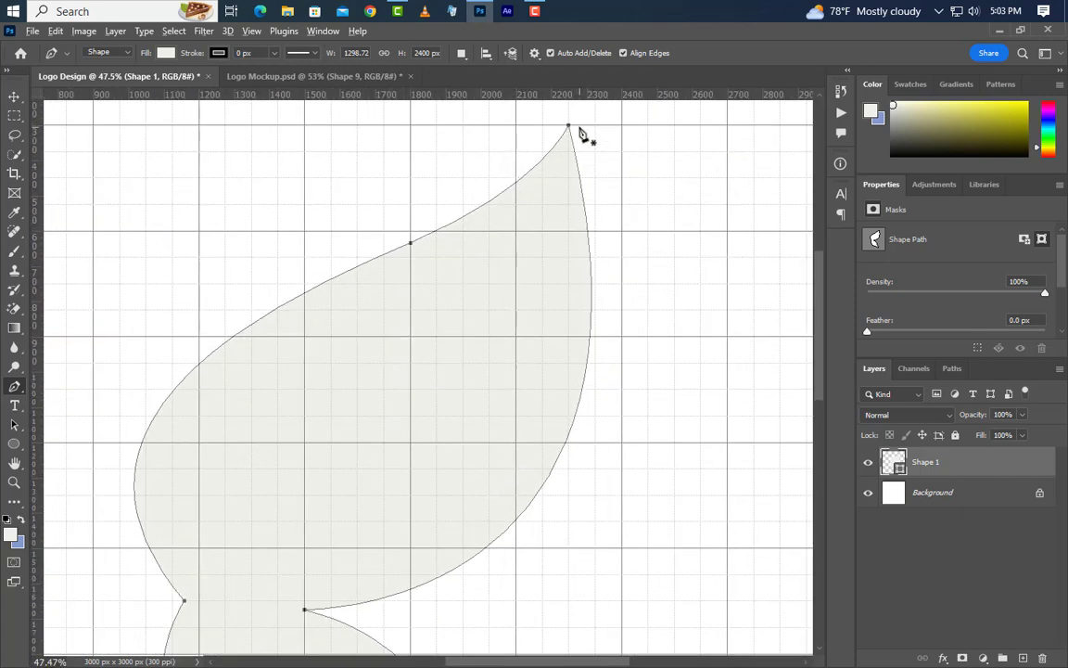
scroll(582, 134, up, 8)
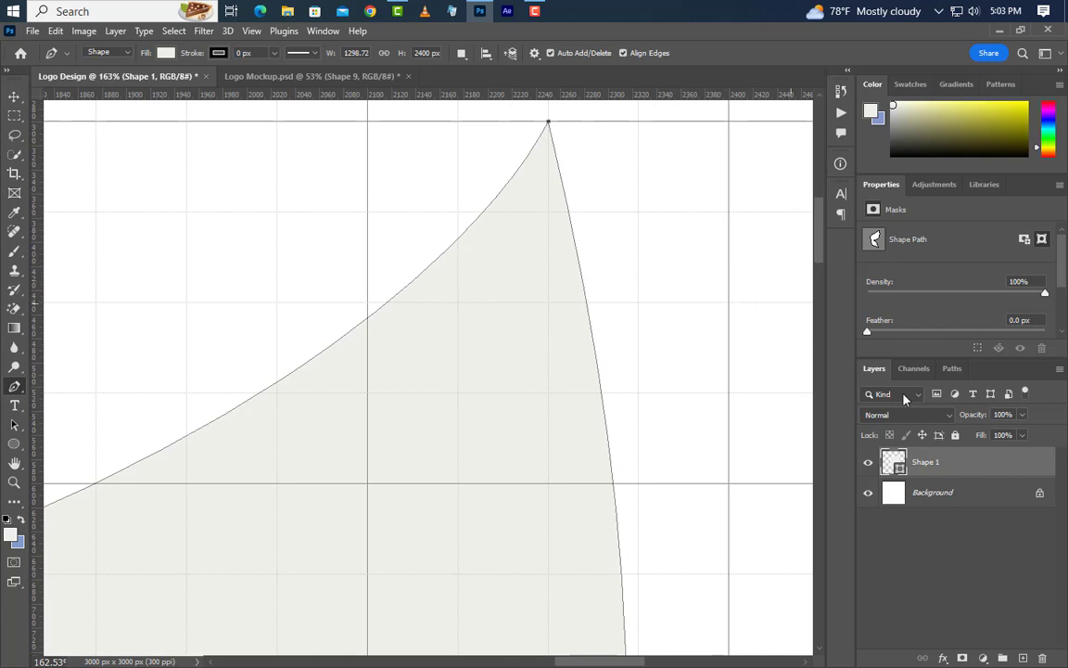
click(1021, 658)
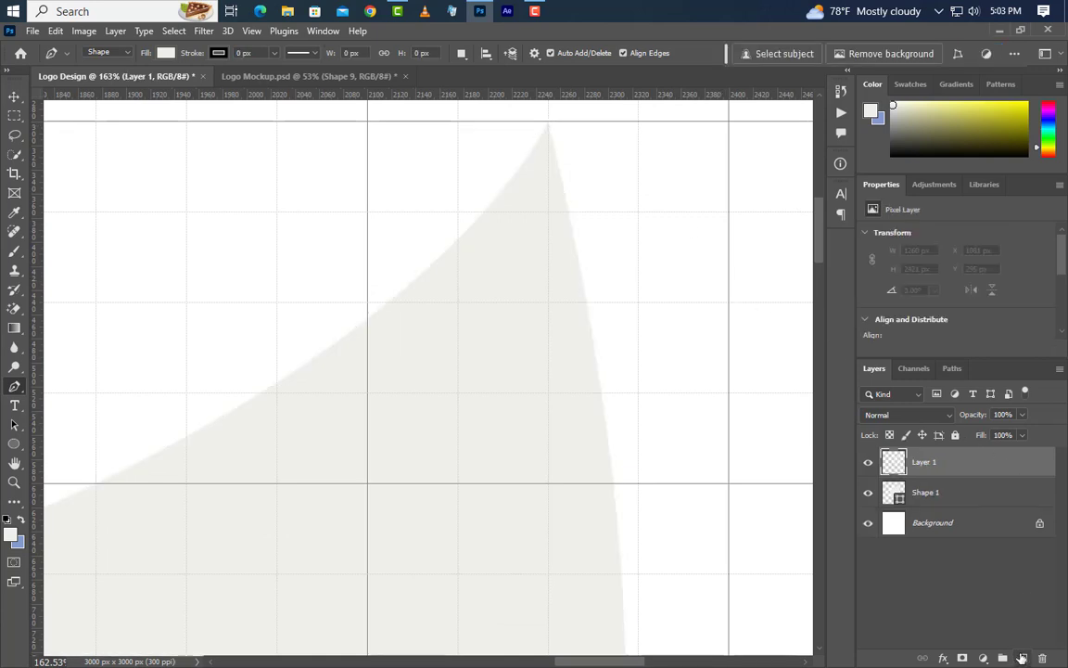
click(547, 153)
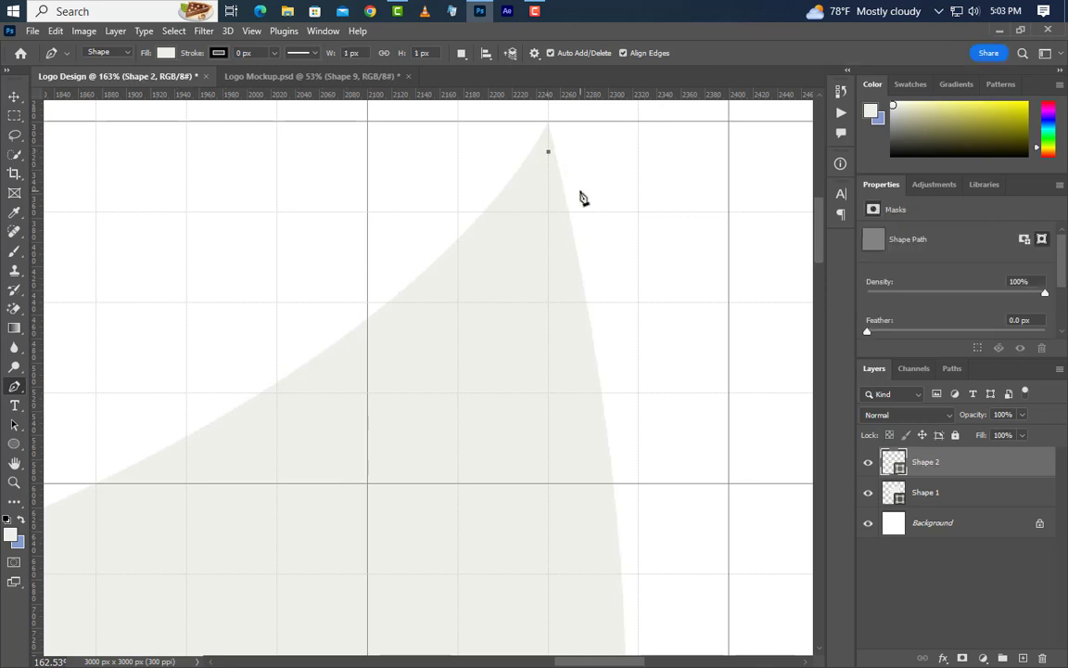
Curve the second path down inside the upper wing to about (2100, 925) and make that anchor a corner.
scroll(574, 163, down, 5)
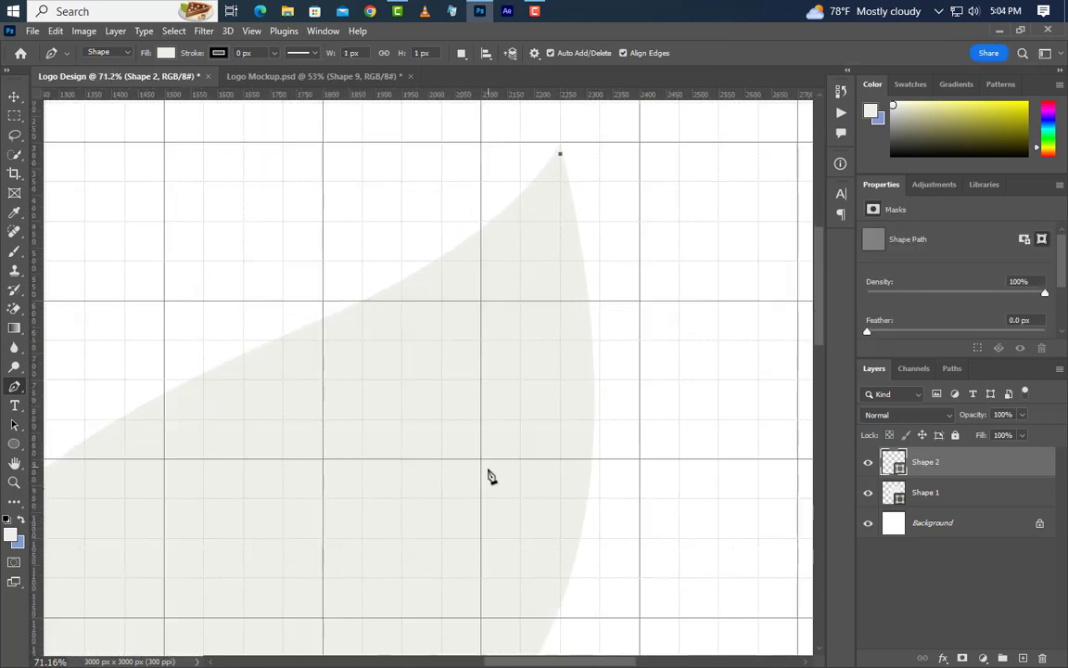
drag(481, 476, 342, 577)
scroll(524, 339, down, 8)
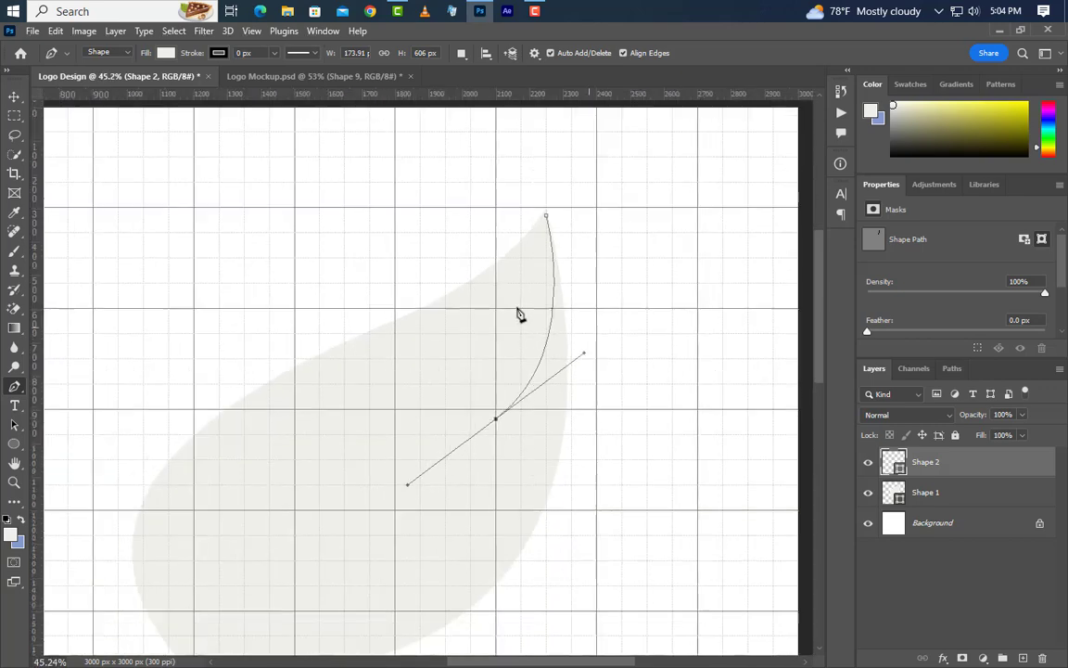
scroll(427, 573, up, 4)
scroll(447, 540, up, 2)
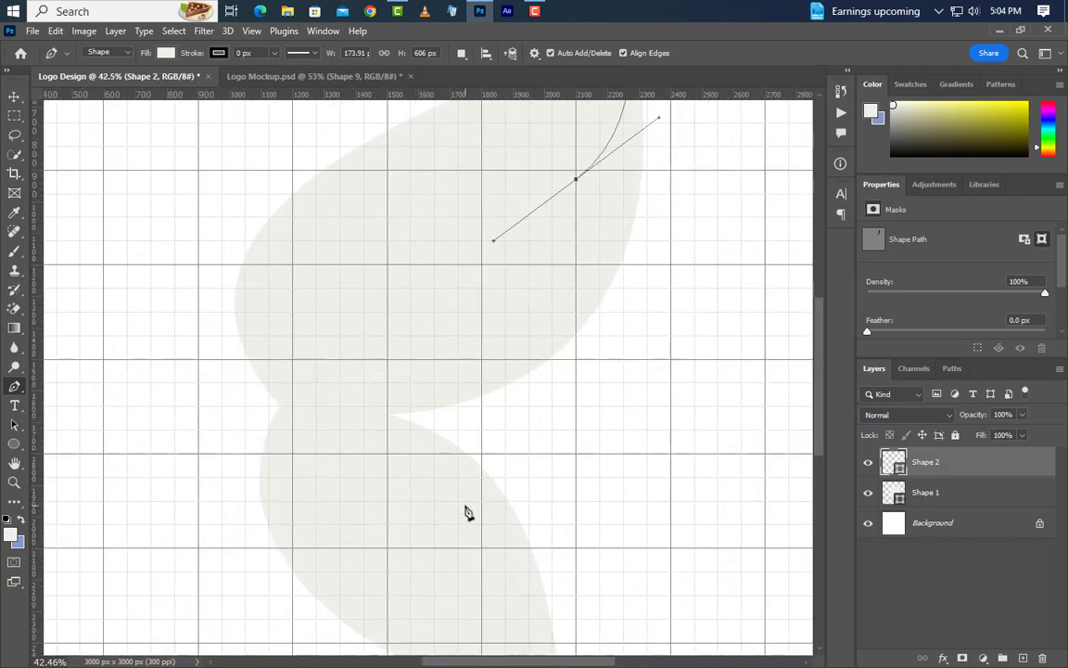
alt+click(576, 180)
Continue the inner path in an S-curve through about (2000, 1120) to a corner anchor near (1910, 1325).
scroll(598, 216, up, 8)
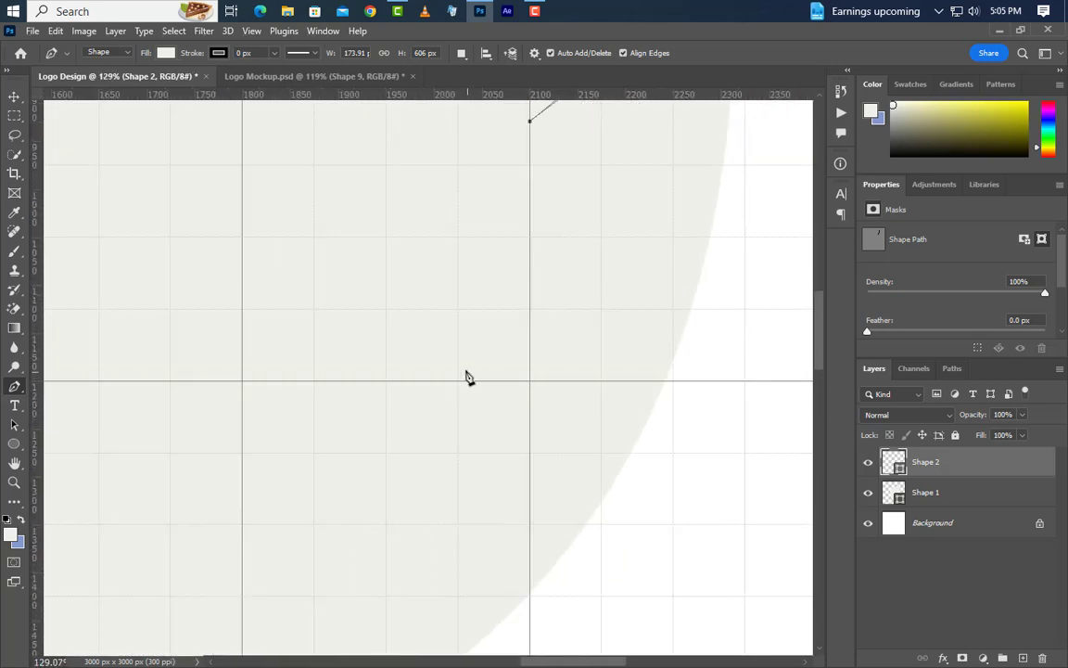
click(437, 310)
drag(437, 310, 451, 420)
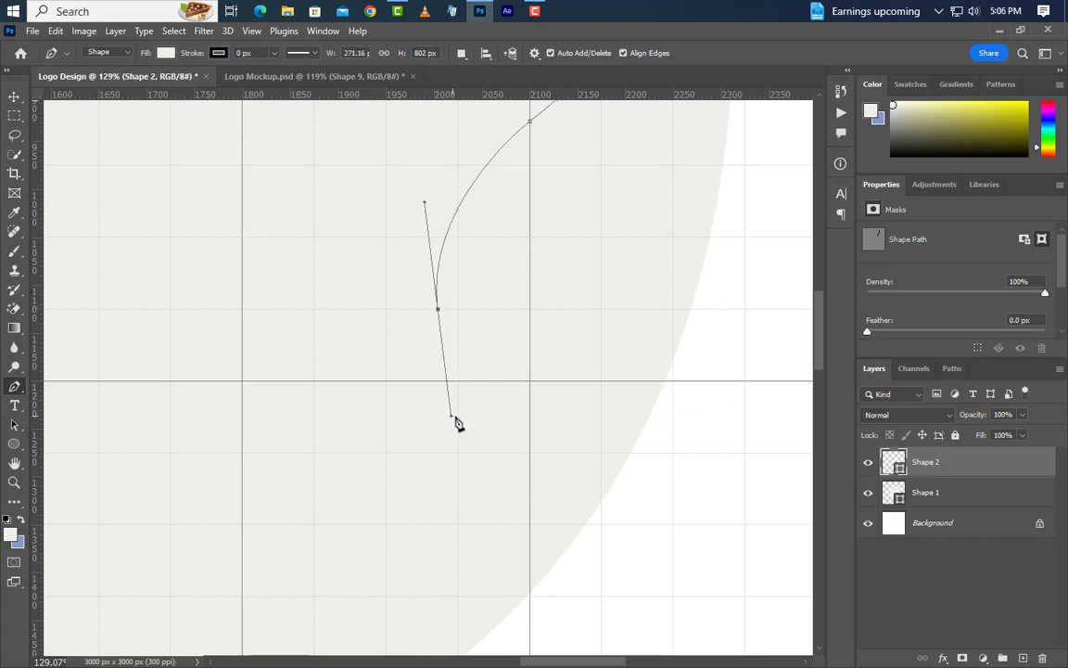
scroll(468, 446, down, 3)
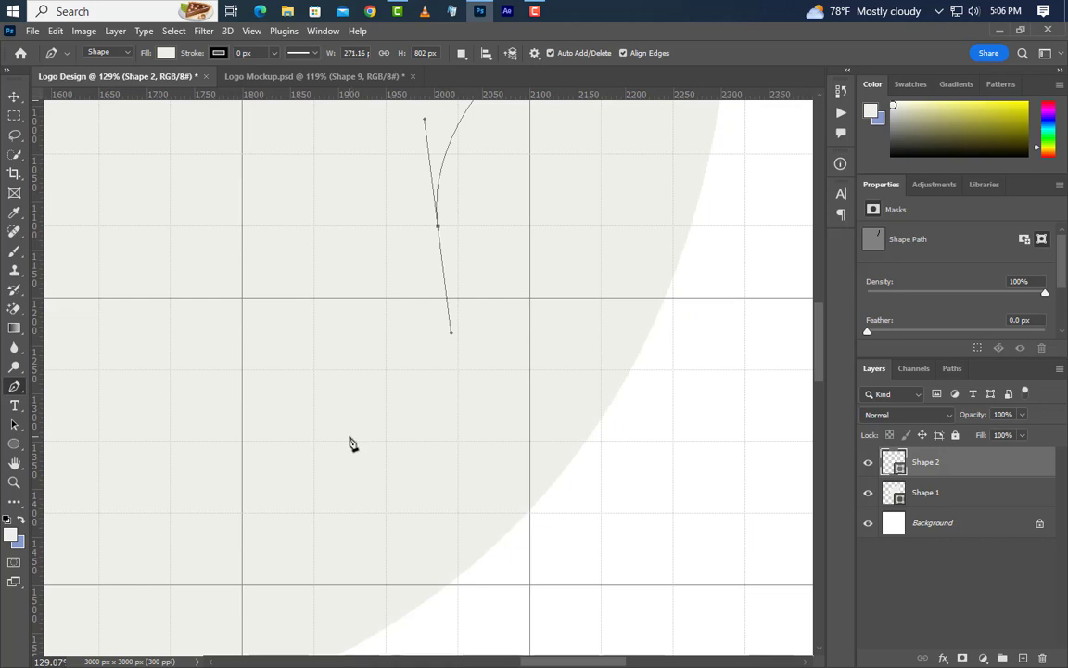
drag(348, 423, 220, 424)
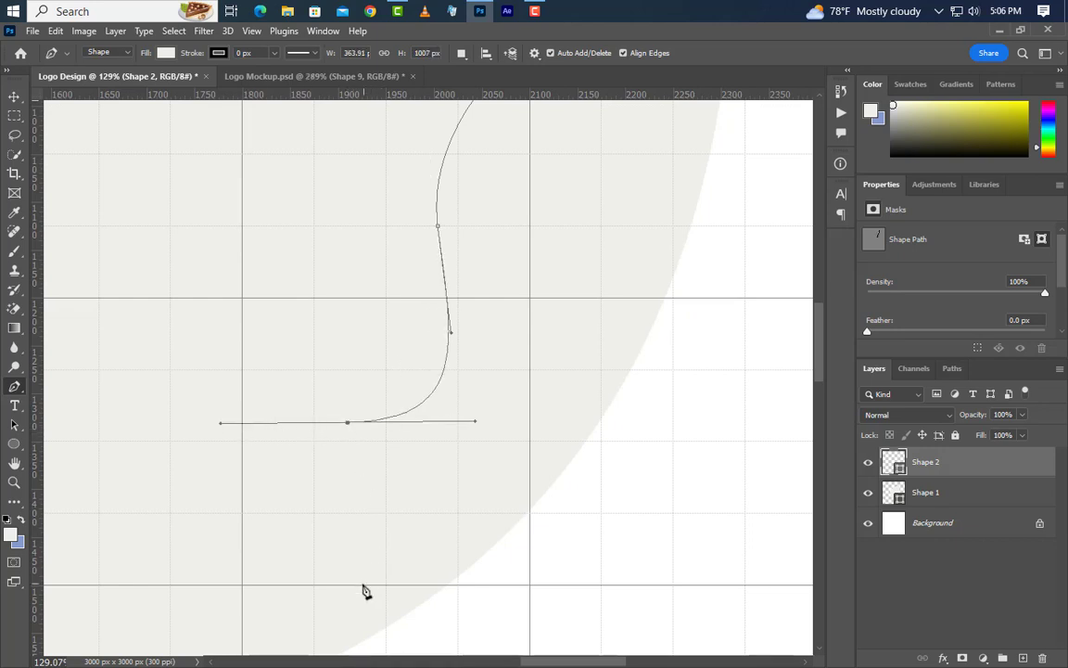
scroll(365, 589, up, 5)
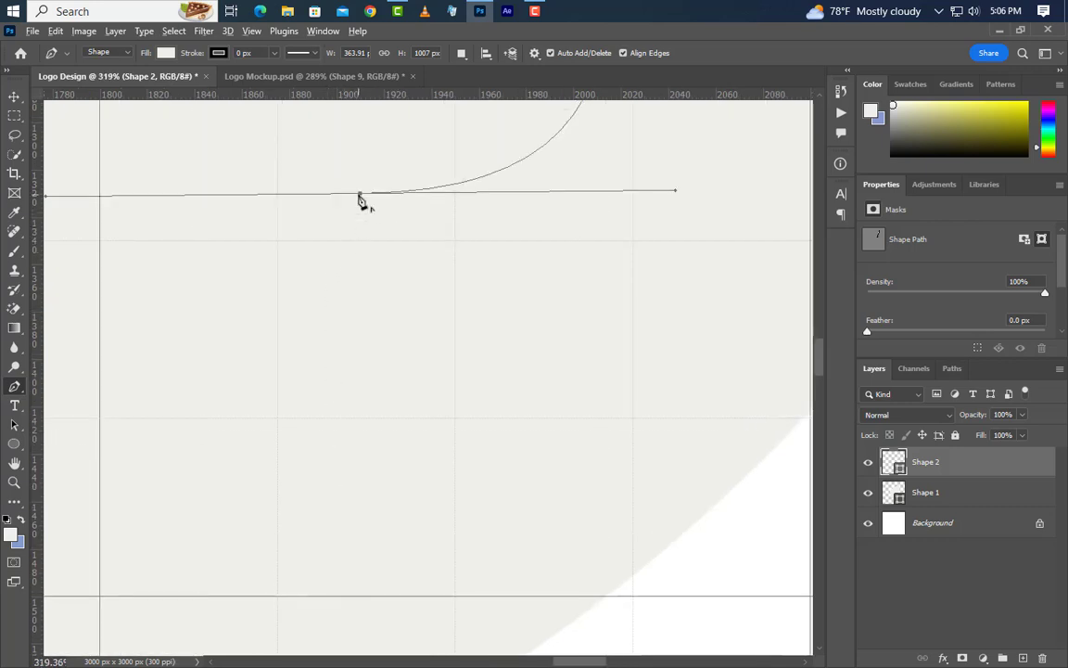
click(360, 195)
Add a short rounded bend down to about (1885, 1340) and make its anchor a corner.
click(314, 240)
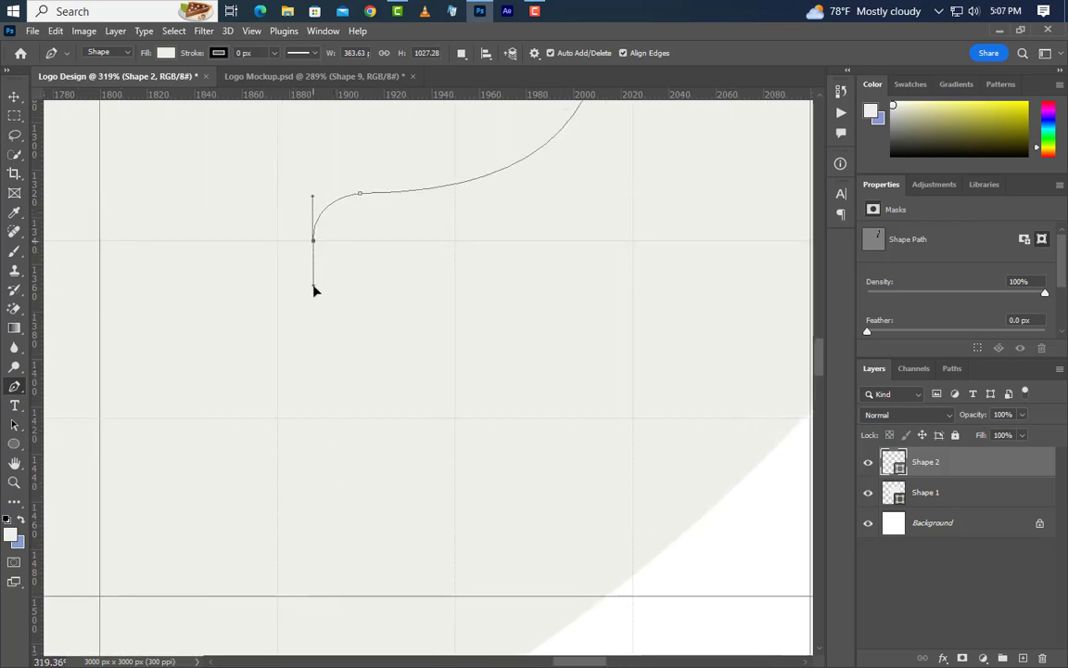
drag(313, 290, 317, 299)
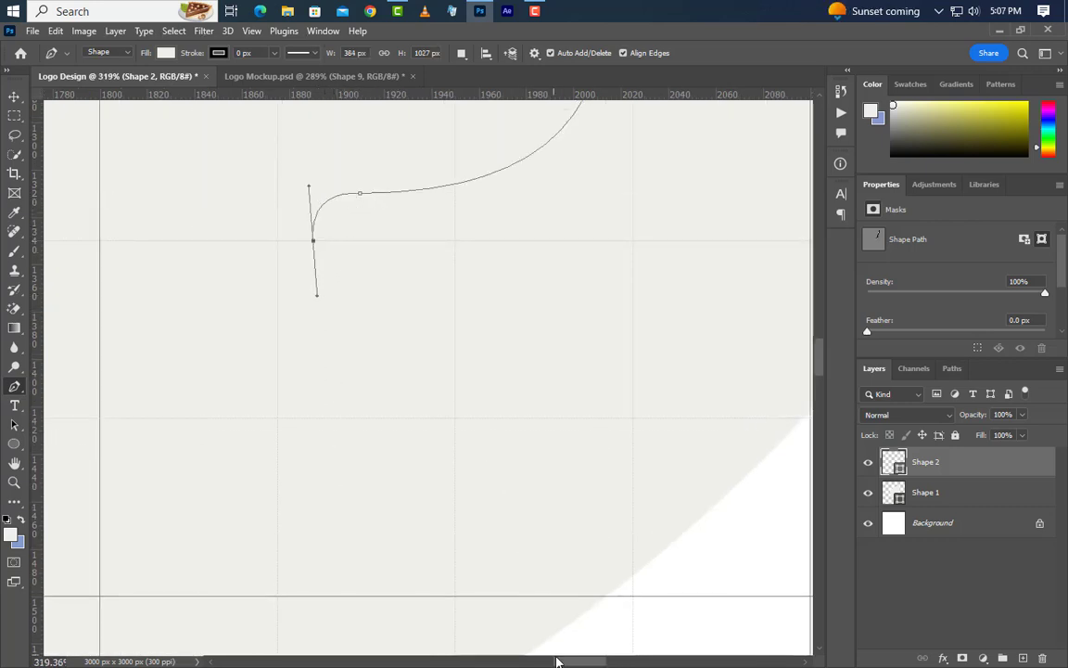
drag(555, 661, 537, 664)
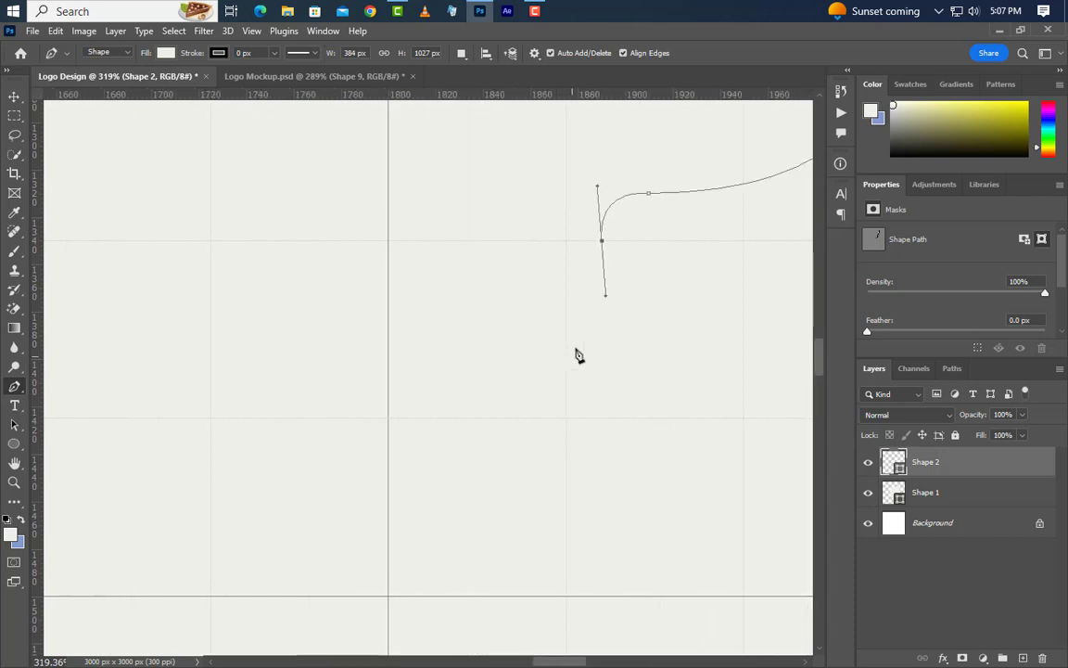
alt+click(602, 240)
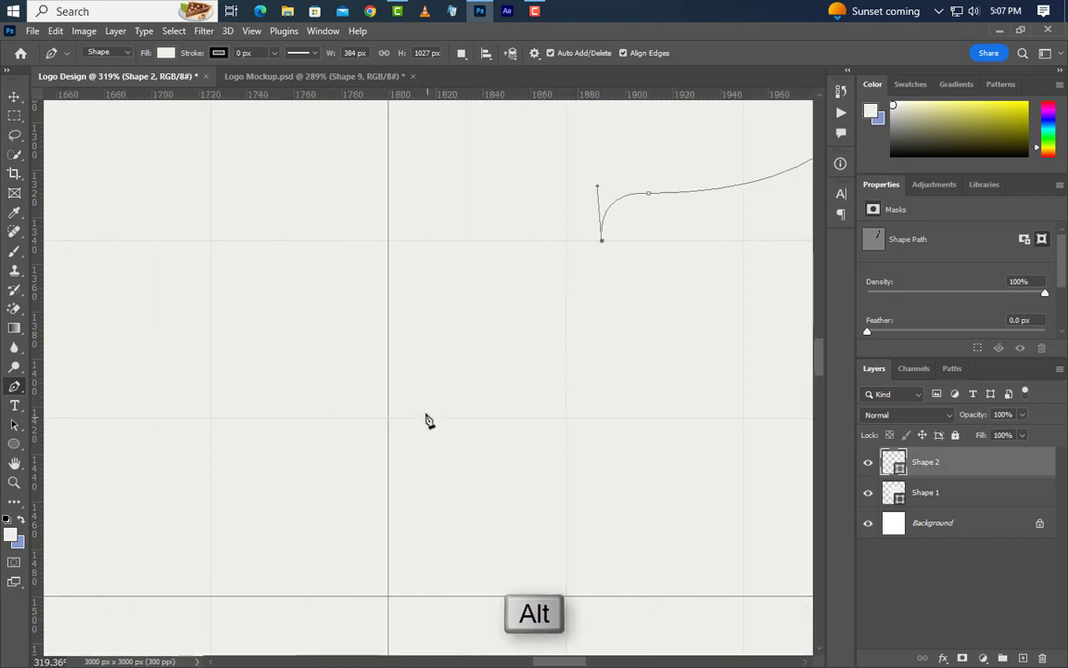
Continue the inner path in a bulge to about (1817, 1398), then a short bend to (1808, 1407), making both anchors corners.
drag(429, 355, 233, 338)
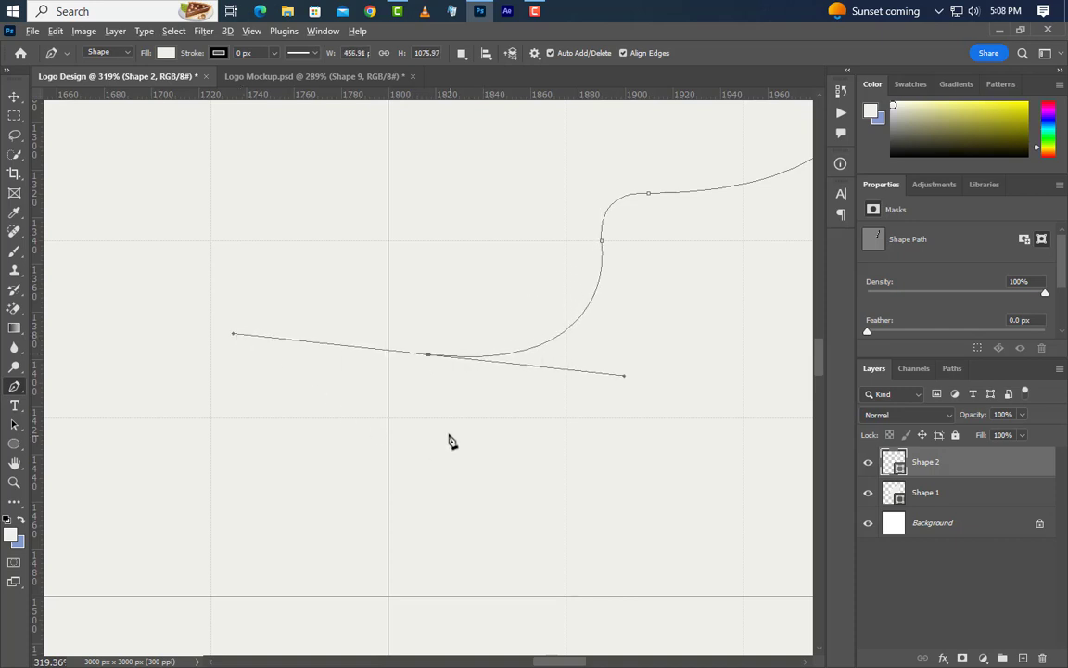
scroll(449, 439, up, 3)
alt+click(417, 303)
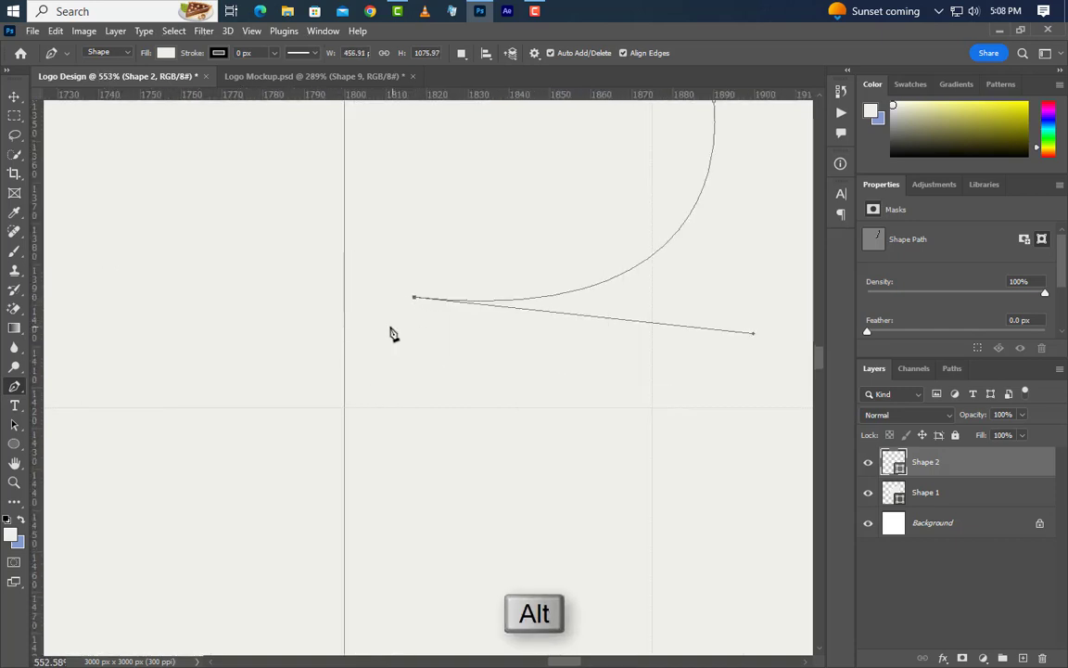
drag(377, 335, 379, 392)
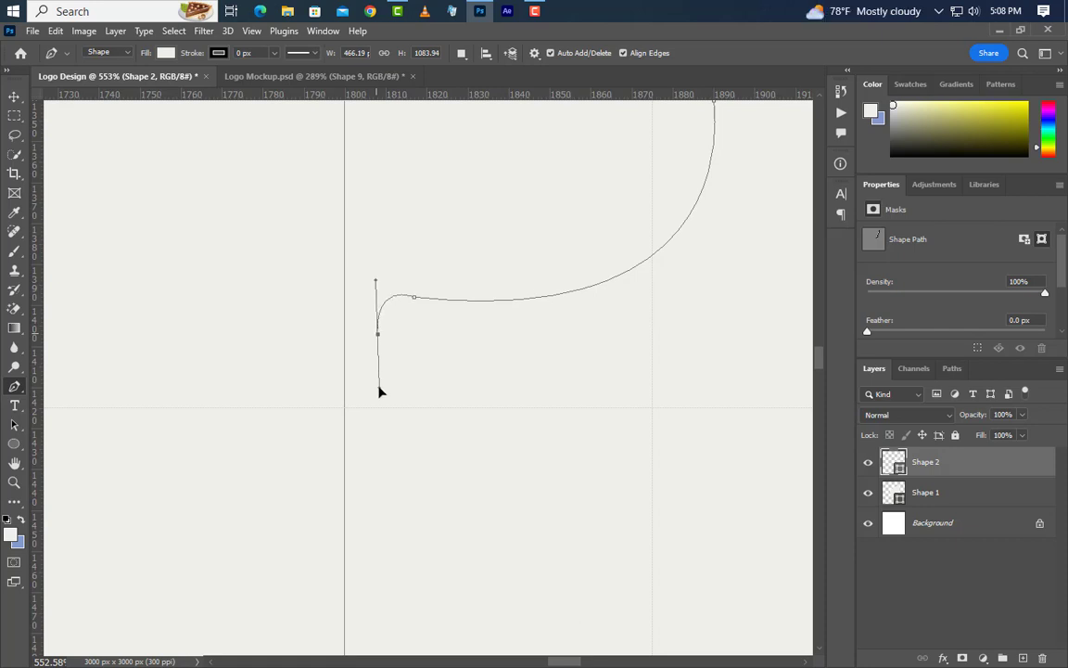
alt+click(380, 337)
Curve the path to a corner anchor at about (1765, 1458), then down to a smooth anchor near (1730, 1500).
scroll(529, 373, down, 3)
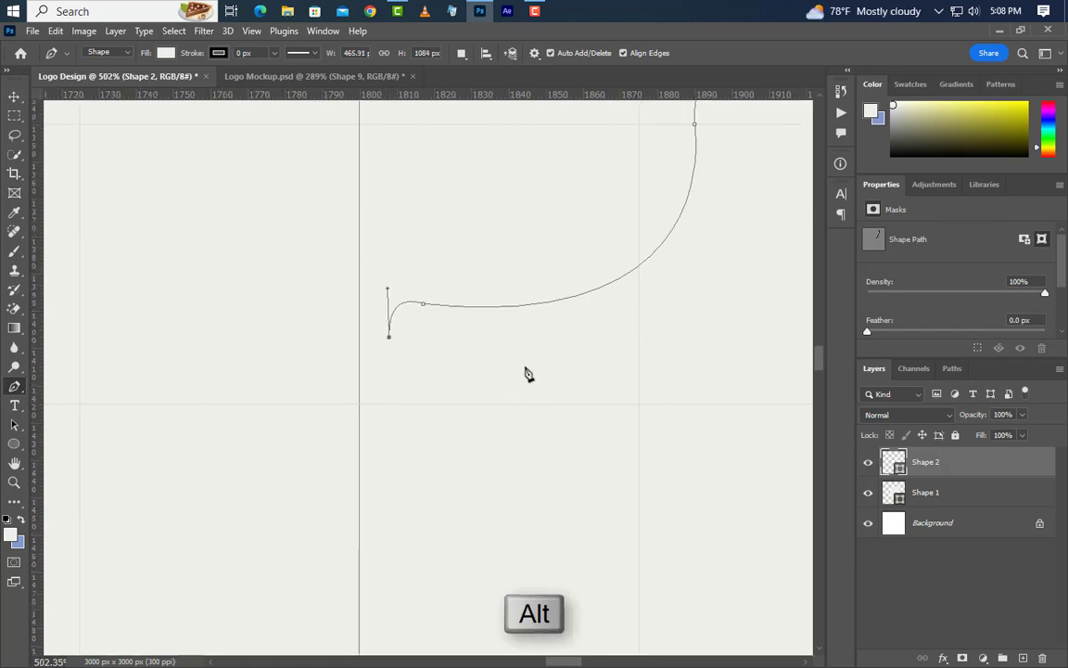
scroll(288, 537, up, 3)
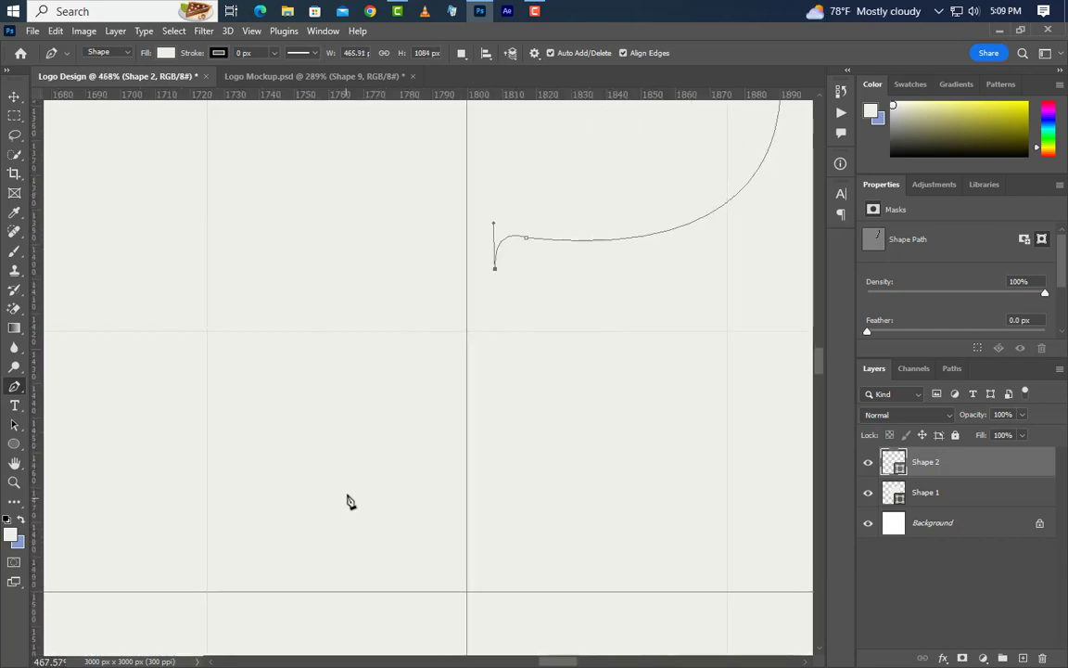
drag(345, 446, 180, 412)
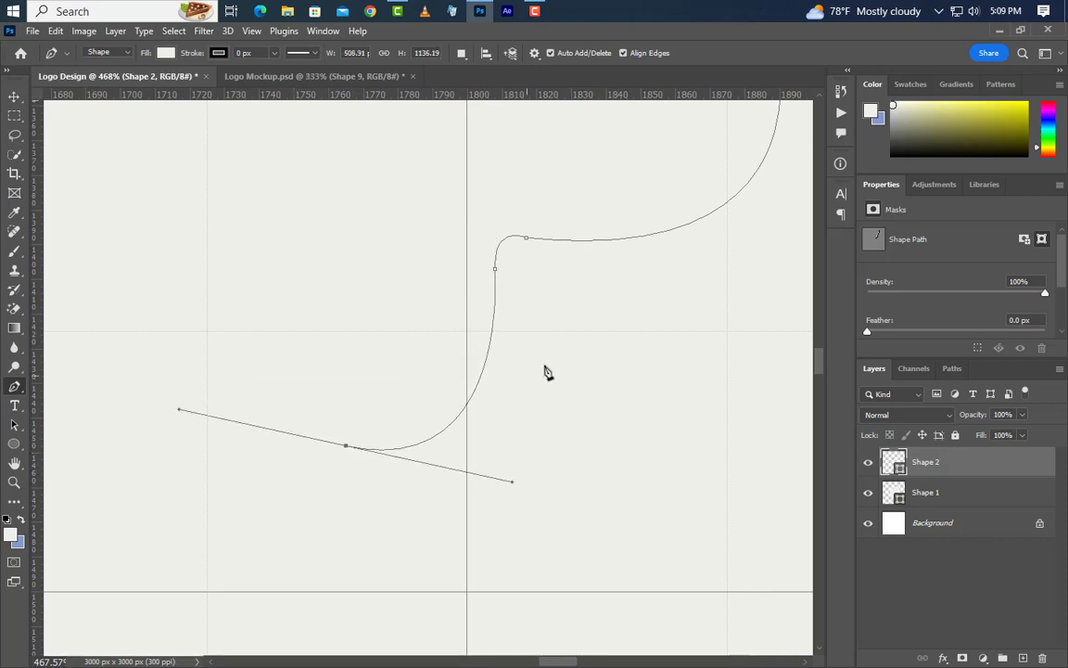
scroll(575, 363, down, 4)
scroll(516, 419, down, 2)
scroll(379, 532, up, 4)
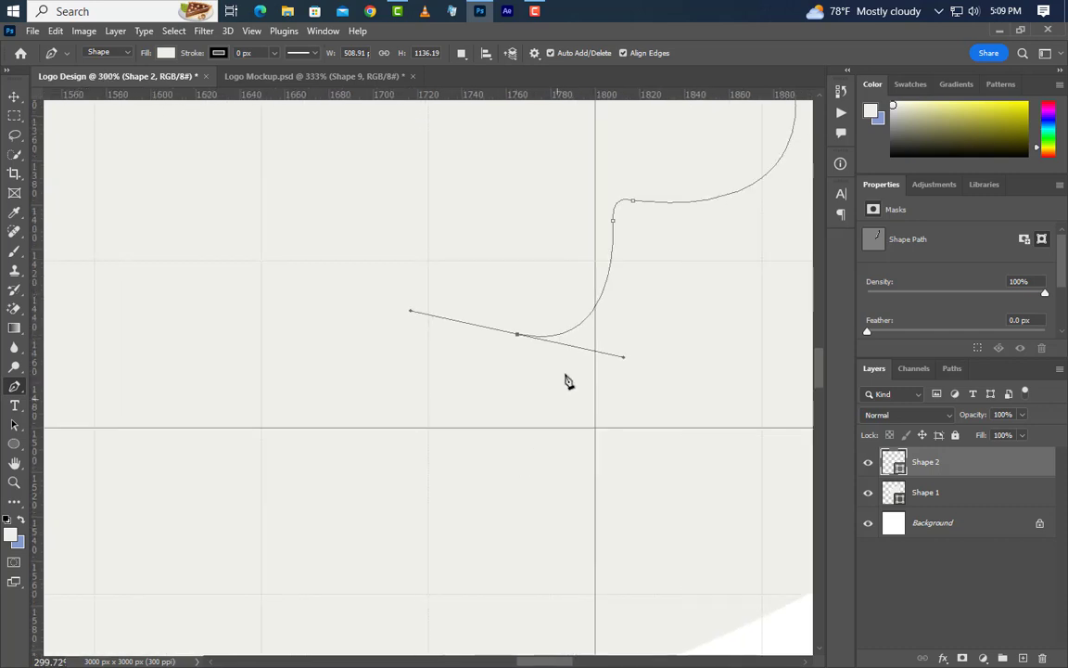
alt+click(516, 335)
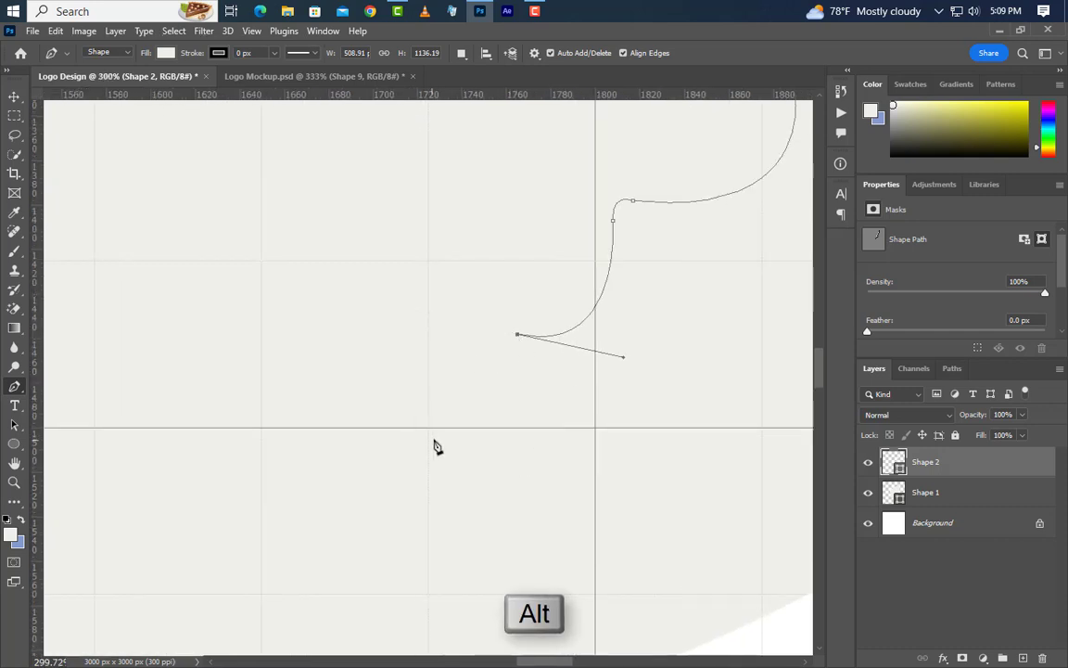
drag(441, 427, 384, 555)
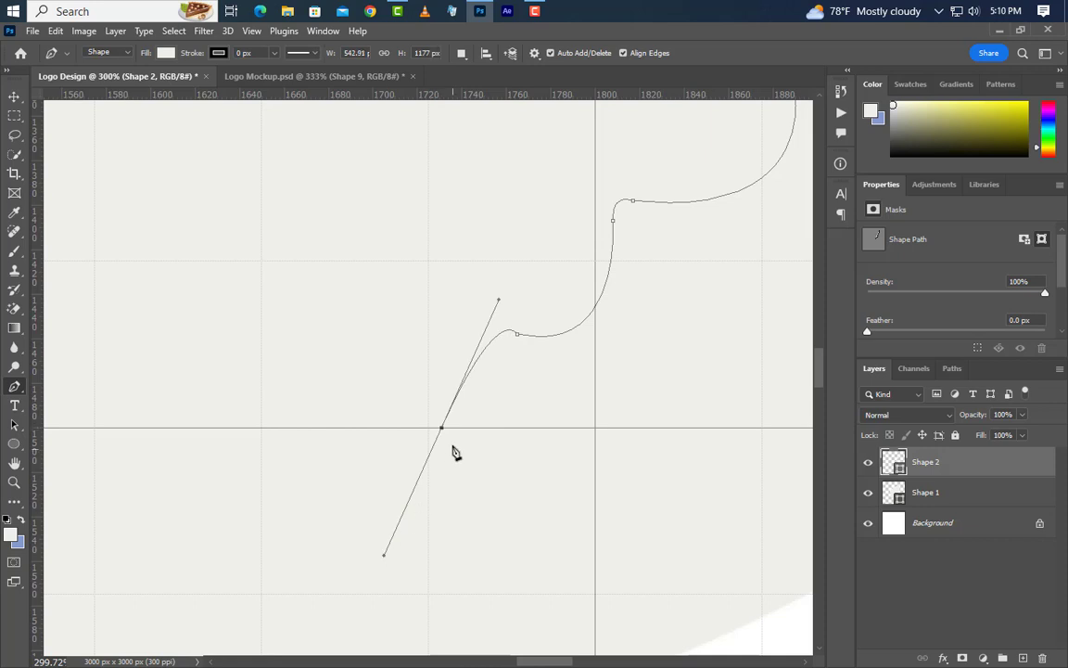
Add a deep chin-like curve to a corner anchor near (1495, 1570), then a straight segment to about (1350, 1650).
scroll(566, 343, down, 5)
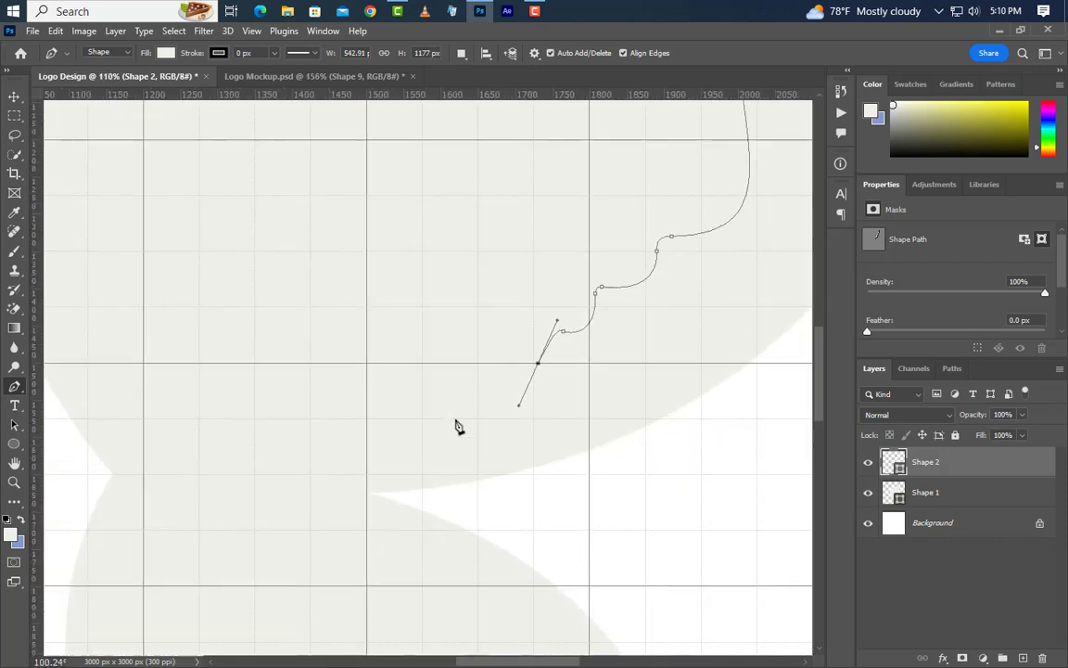
scroll(422, 469, up, 3)
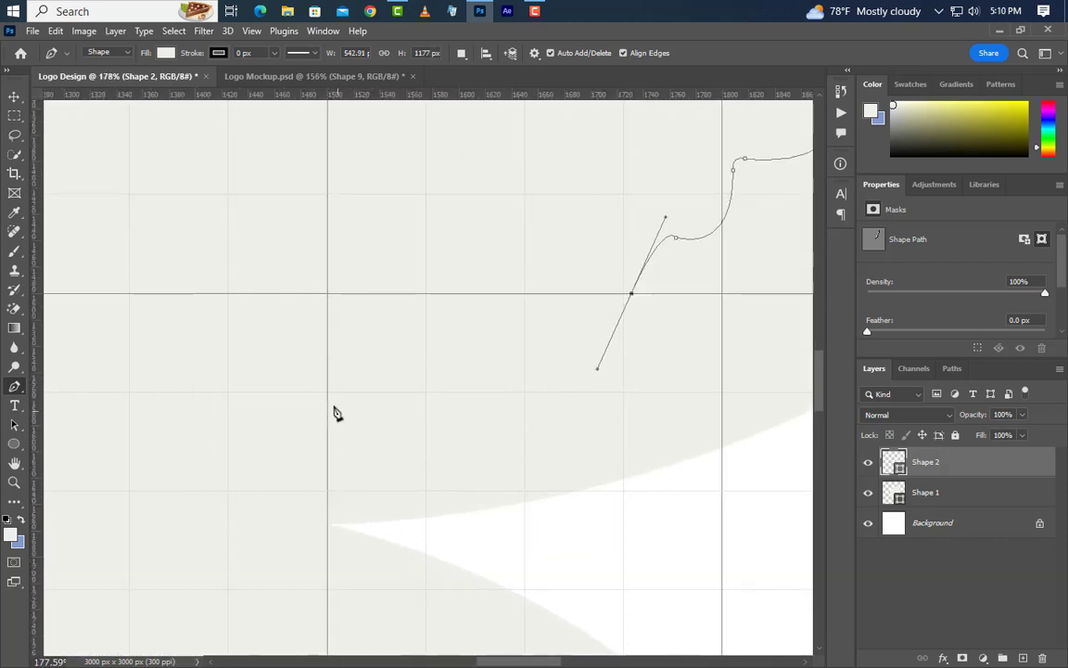
scroll(336, 413, up, 1)
drag(329, 389, 112, 184)
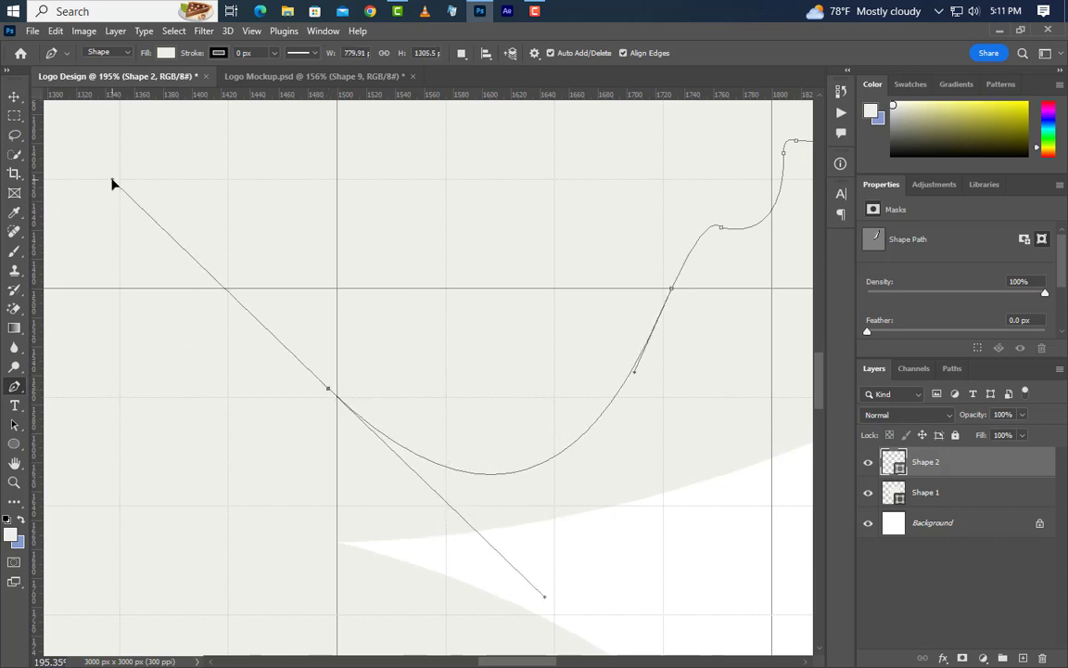
scroll(455, 387, down, 3)
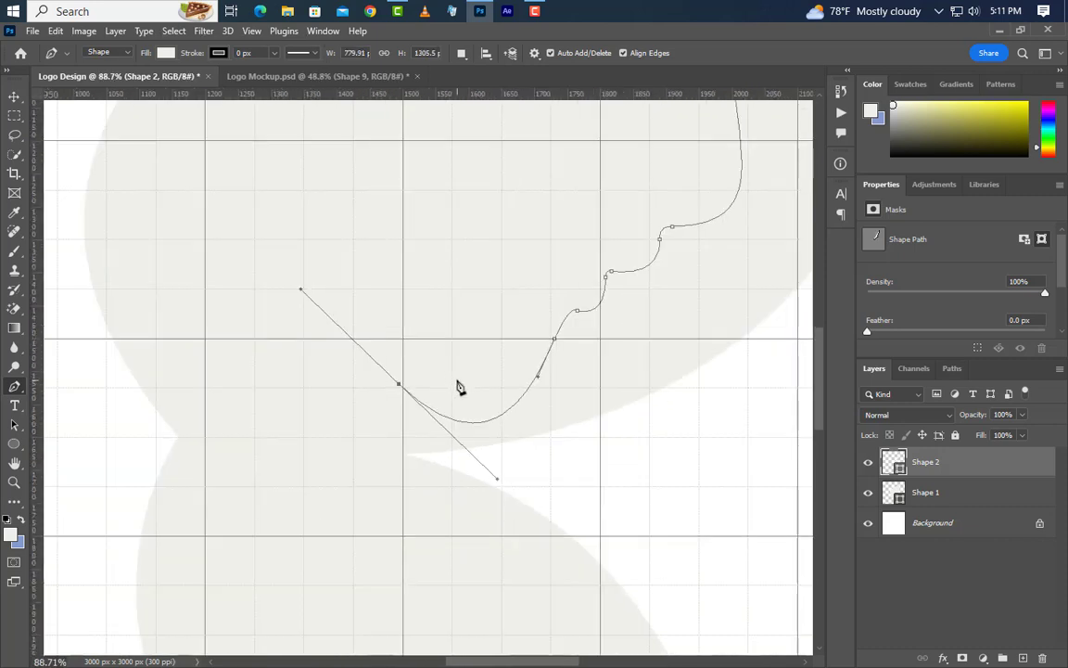
scroll(457, 386, down, 1)
alt+click(409, 387)
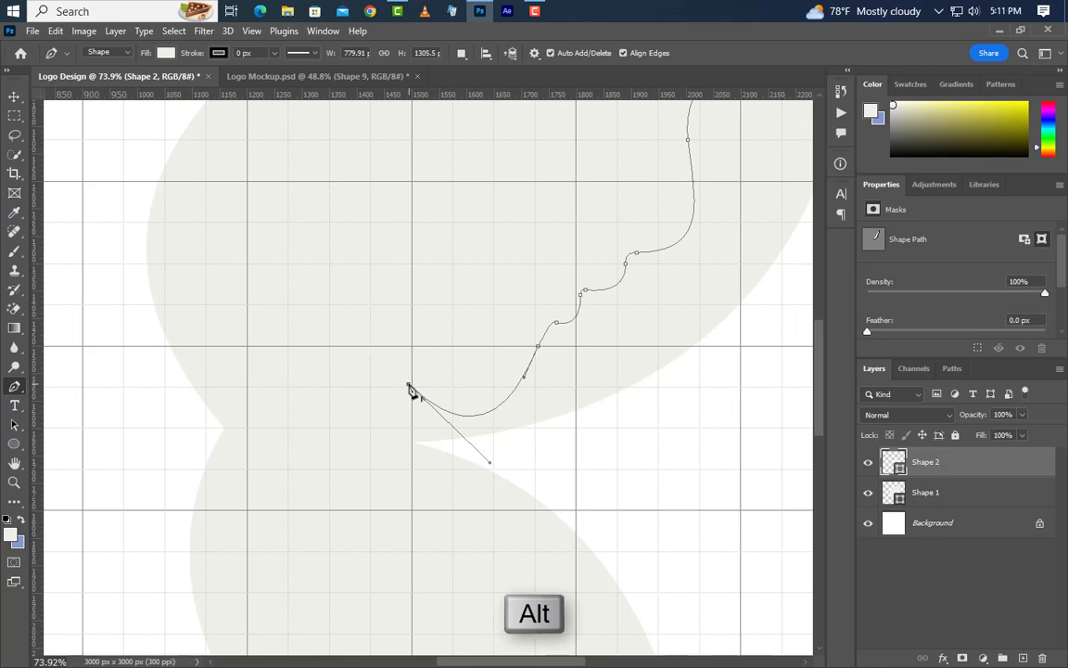
click(330, 428)
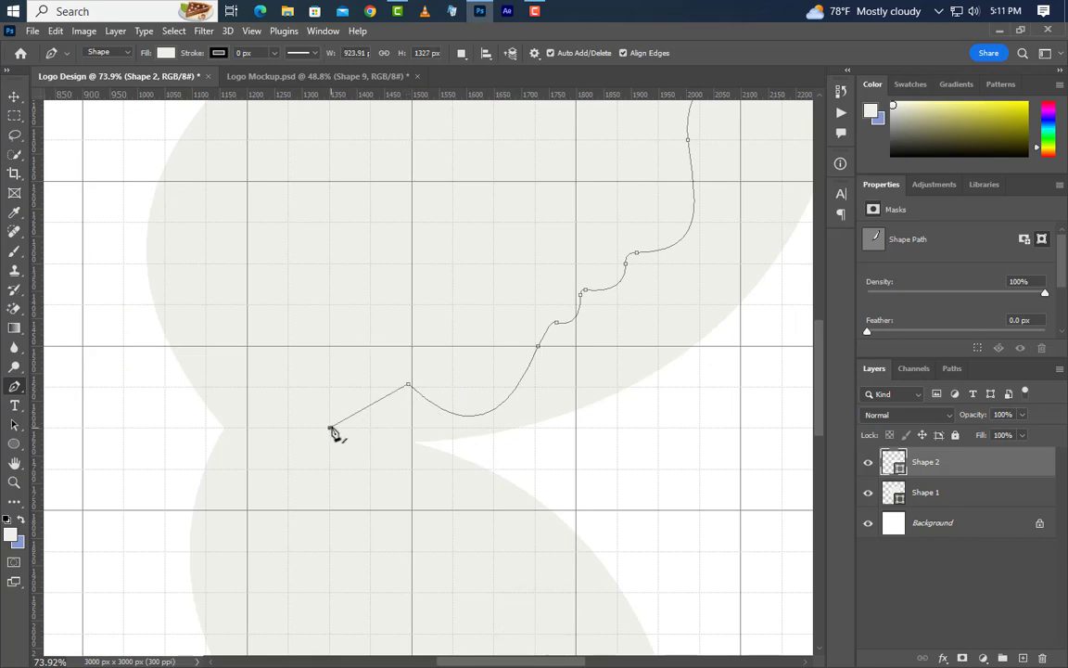
Extend the path into the lower wing, curving through about (1800, 2100) to an end anchor near (1950, 2475).
scroll(345, 387, down, 2)
scroll(422, 324, down, 2)
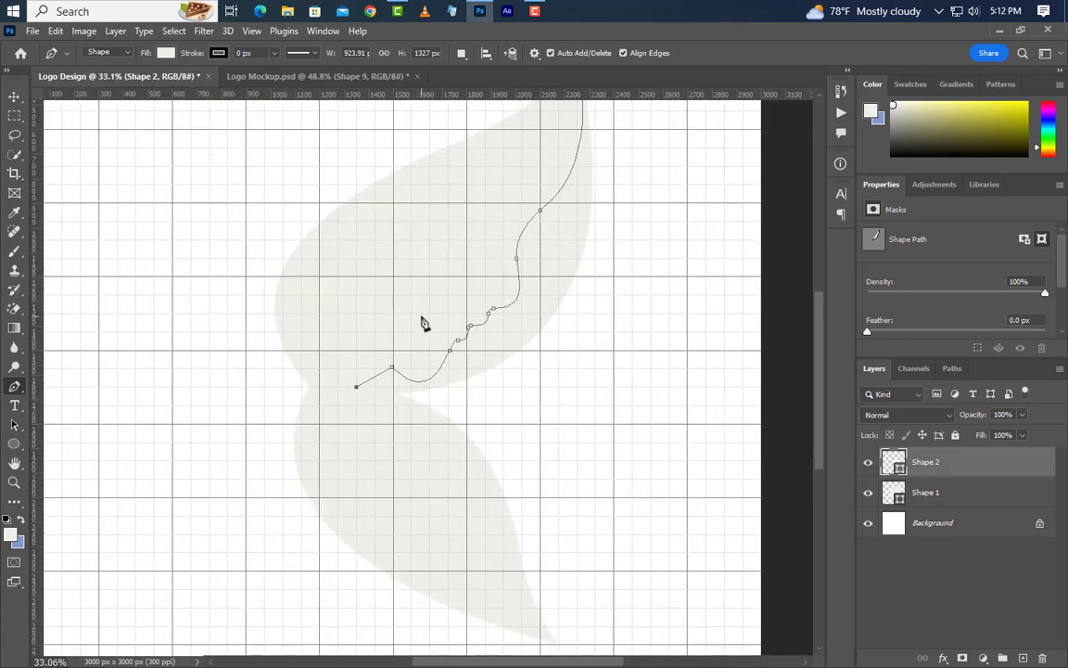
scroll(438, 545, up, 1)
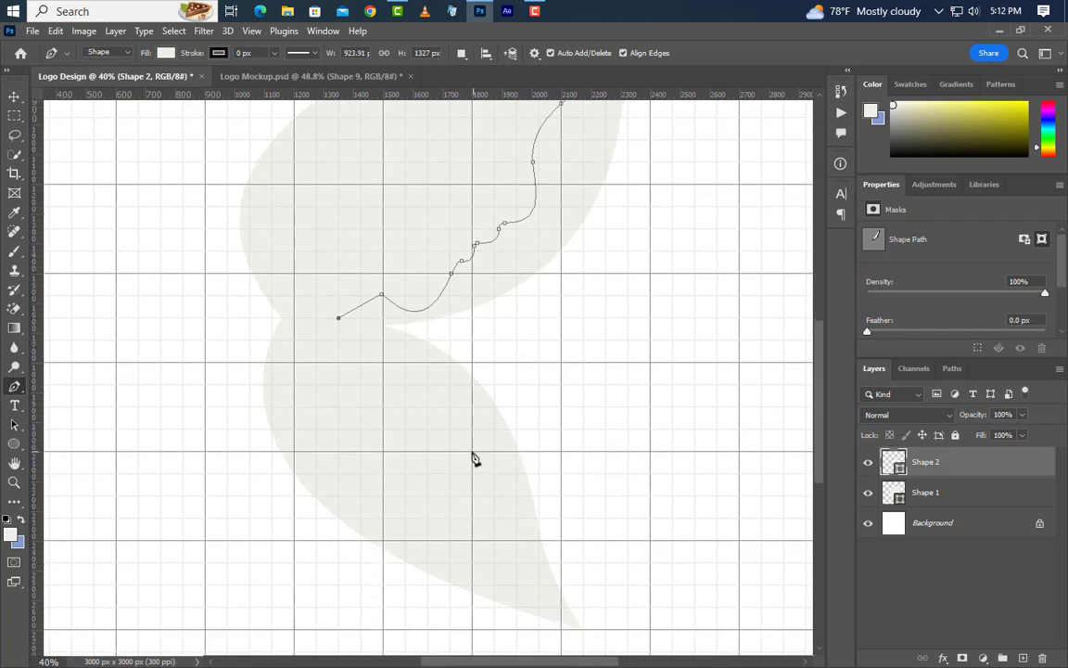
drag(472, 452, 495, 551)
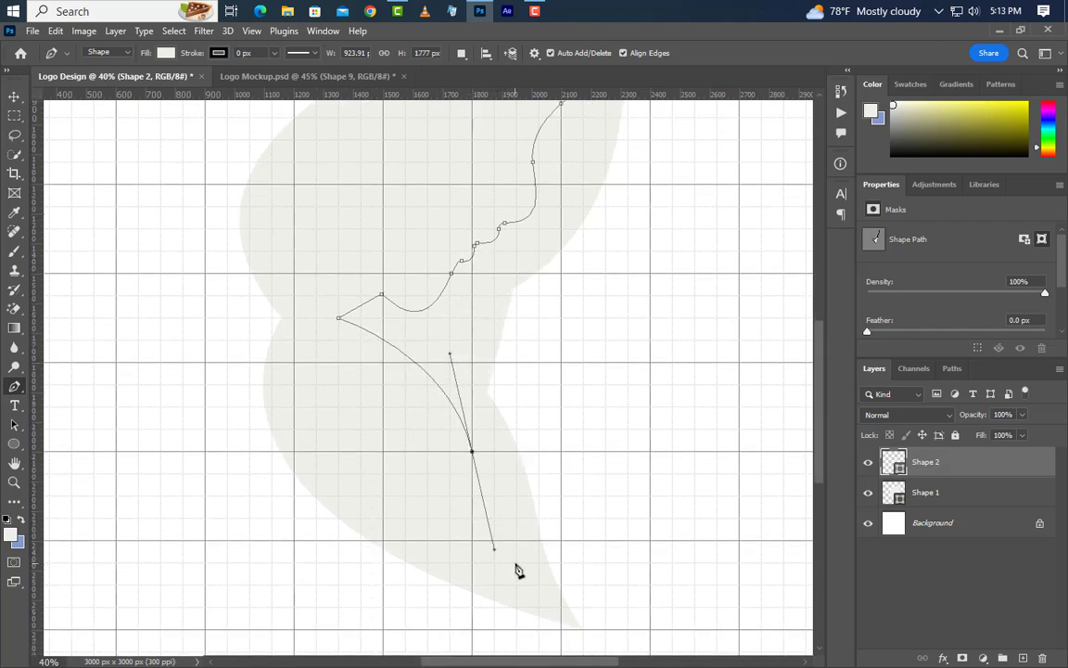
click(517, 565)
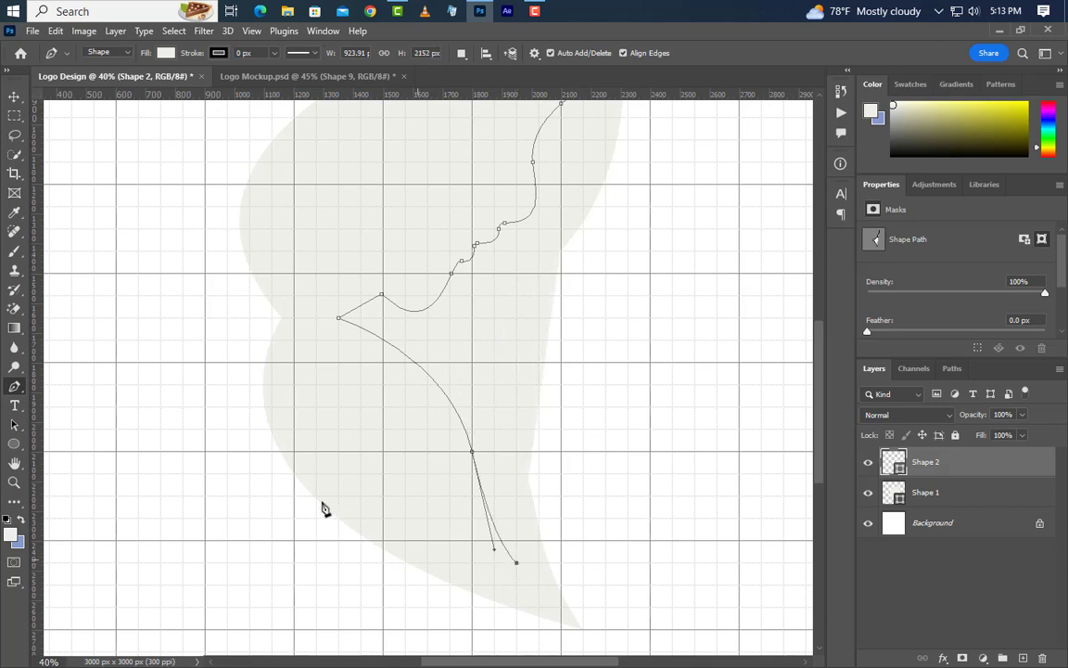
Curve the path back up the lower wing's outer side to about (1200, 1650) and make that anchor a corner.
click(294, 320)
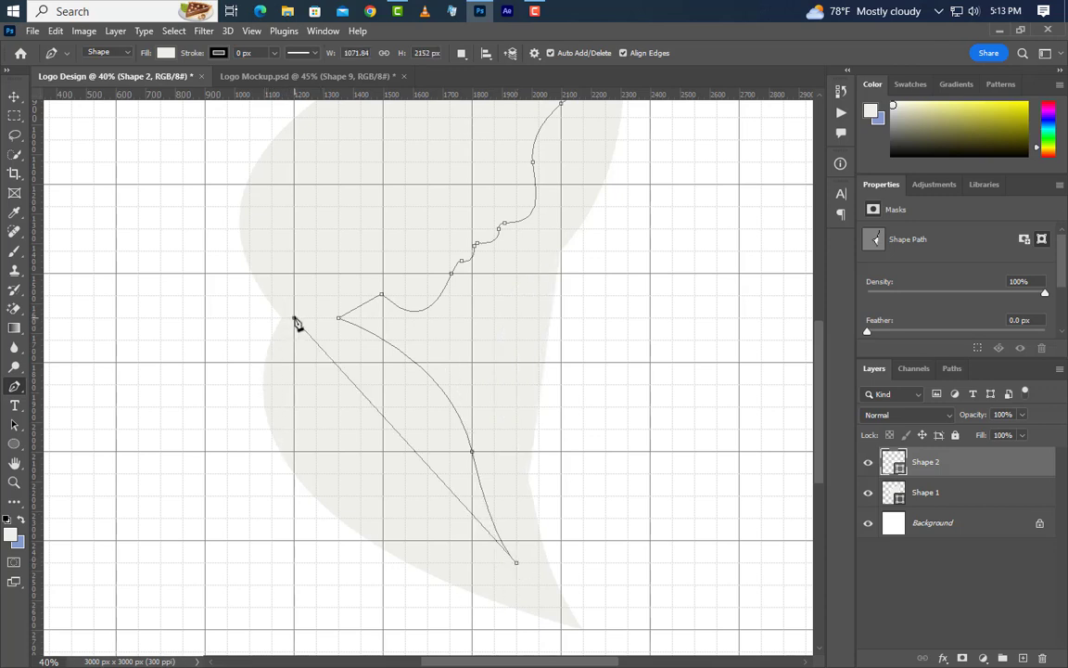
drag(294, 319, 327, 133)
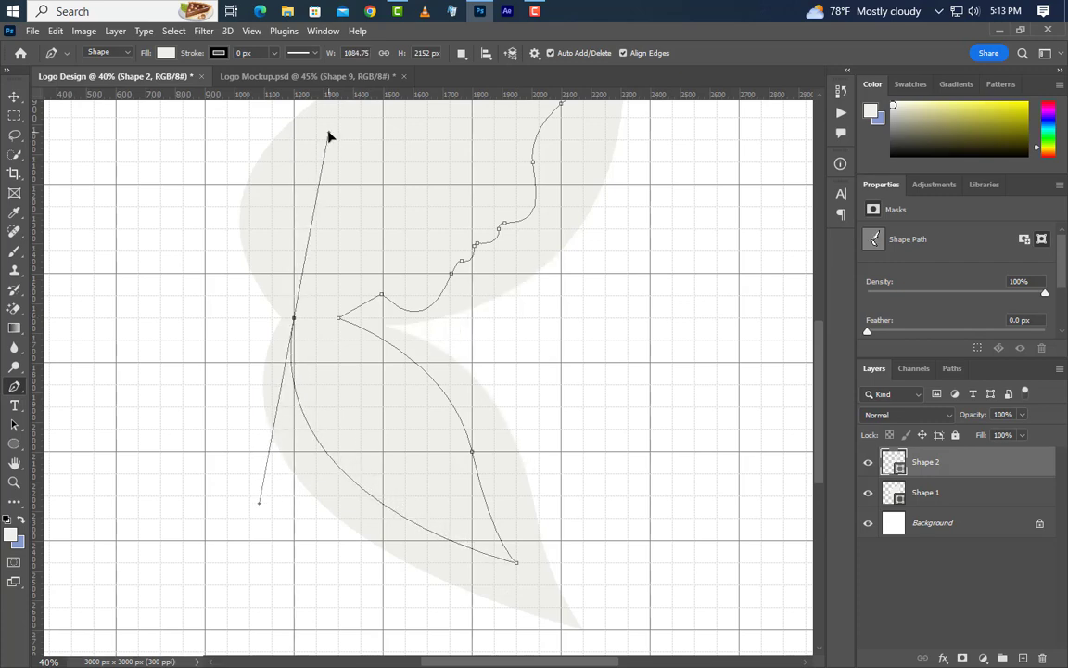
alt+click(294, 319)
Curve the path up the upper wing through about (1575, 900) and close it at the starting anchor near the tip.
scroll(362, 543, down, 3)
scroll(417, 330, up, 5)
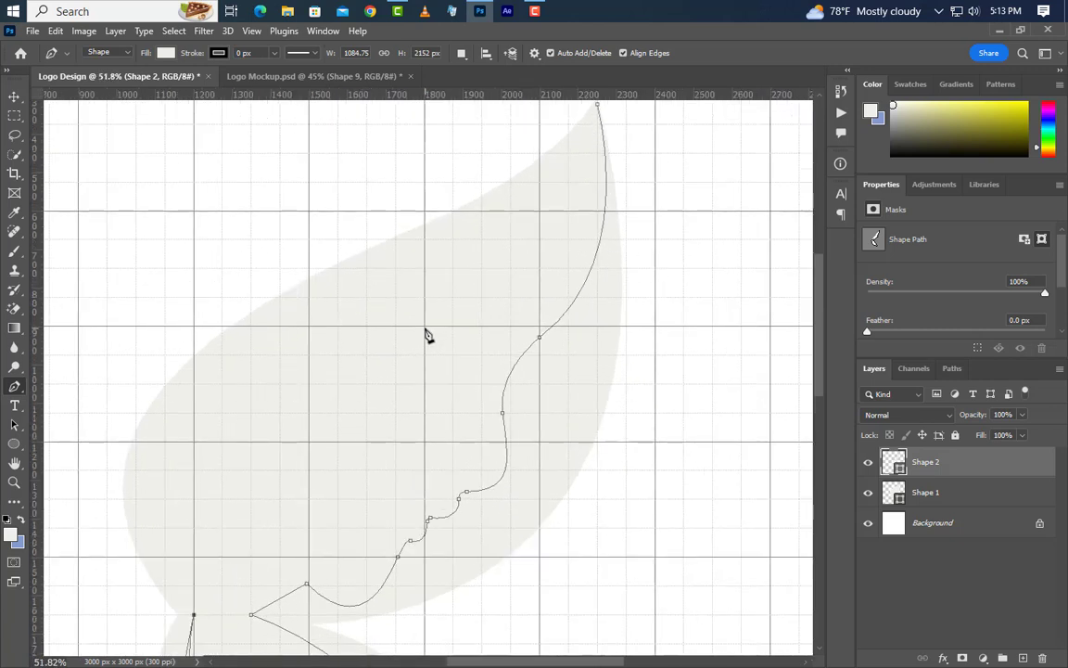
scroll(305, 360, up, 1)
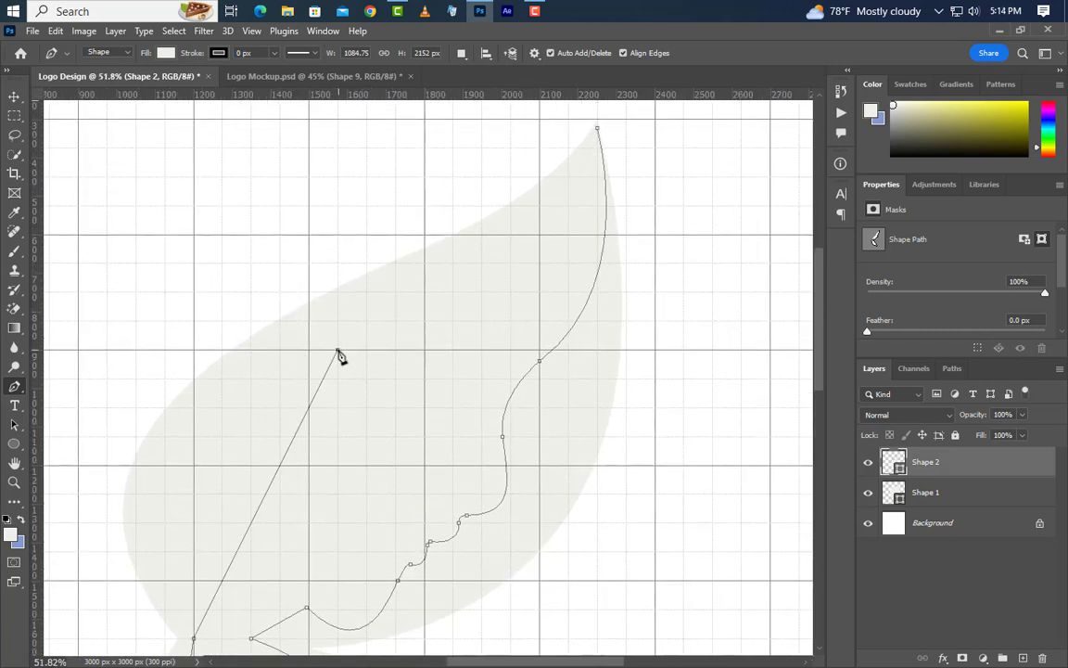
drag(338, 351, 617, 236)
click(597, 131)
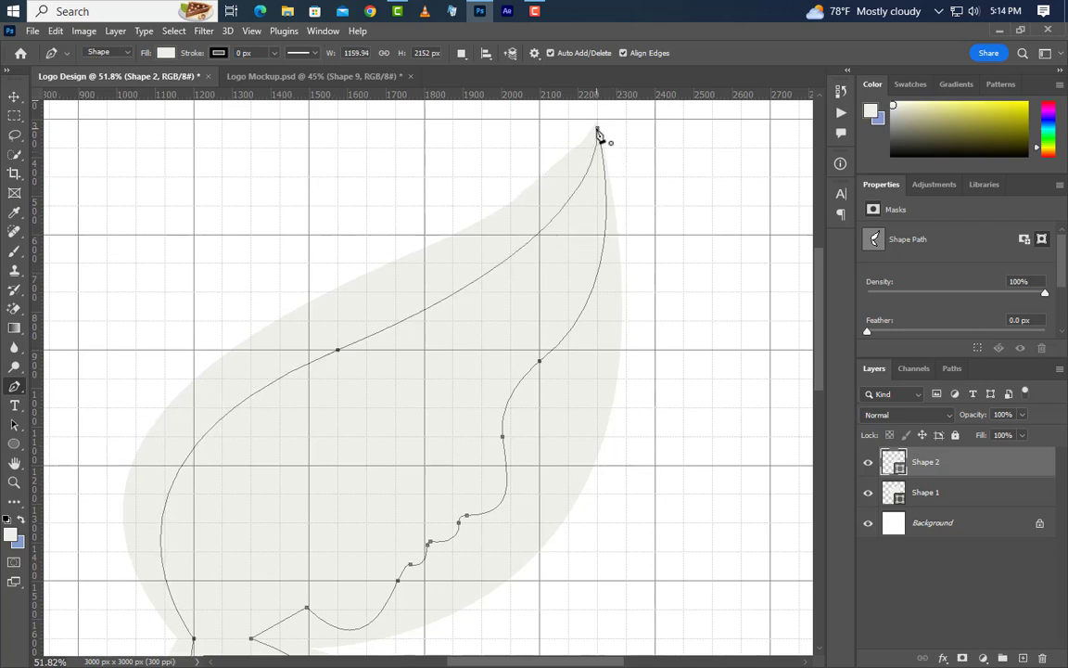
Change the fill color of the Shape 1 layer to magenta ca178b.
scroll(496, 312, down, 5)
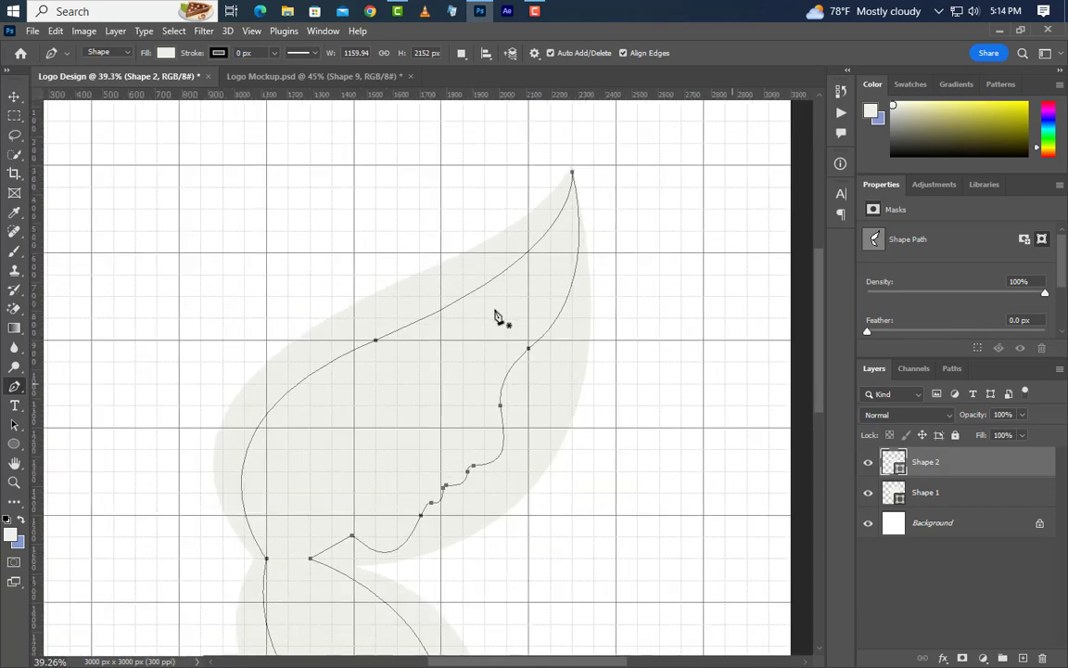
scroll(508, 496, up, 3)
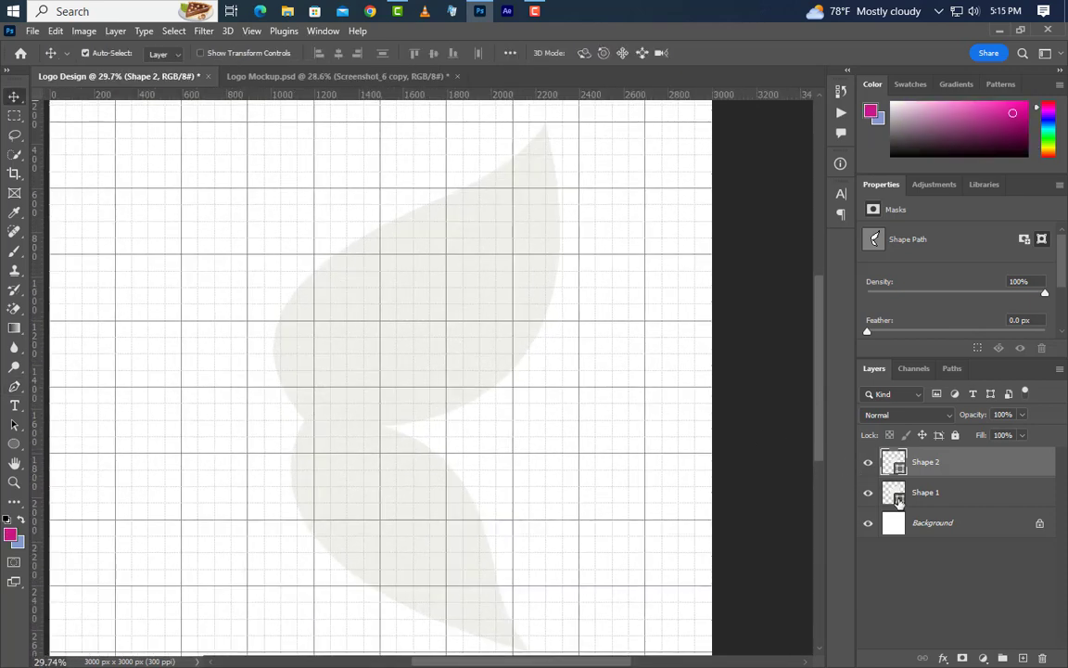
click(899, 501)
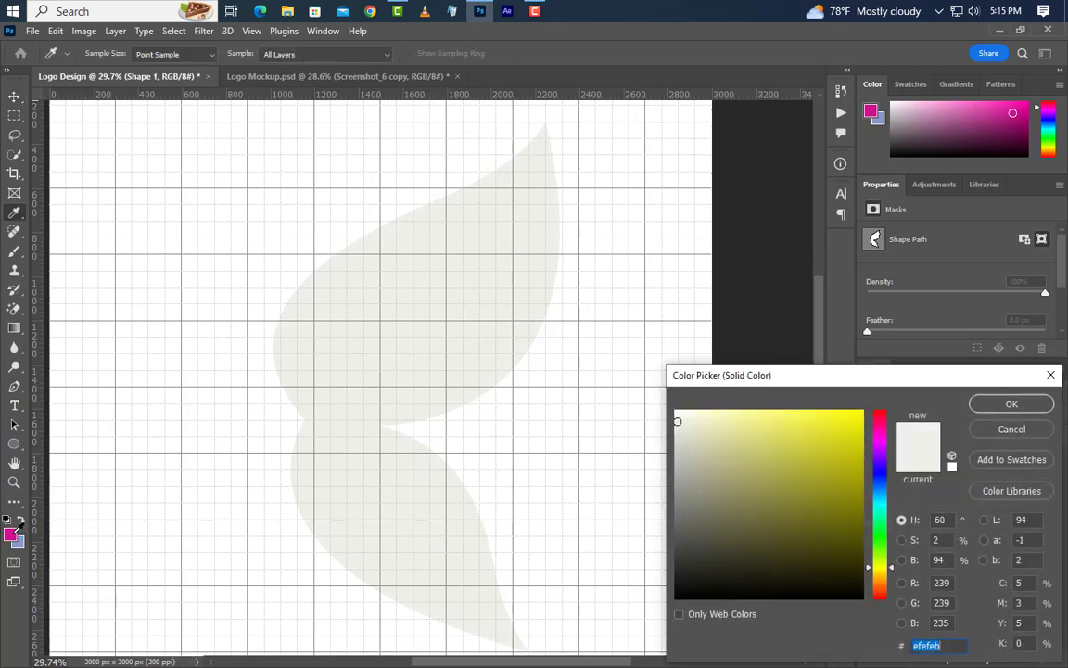
text(ca178b)
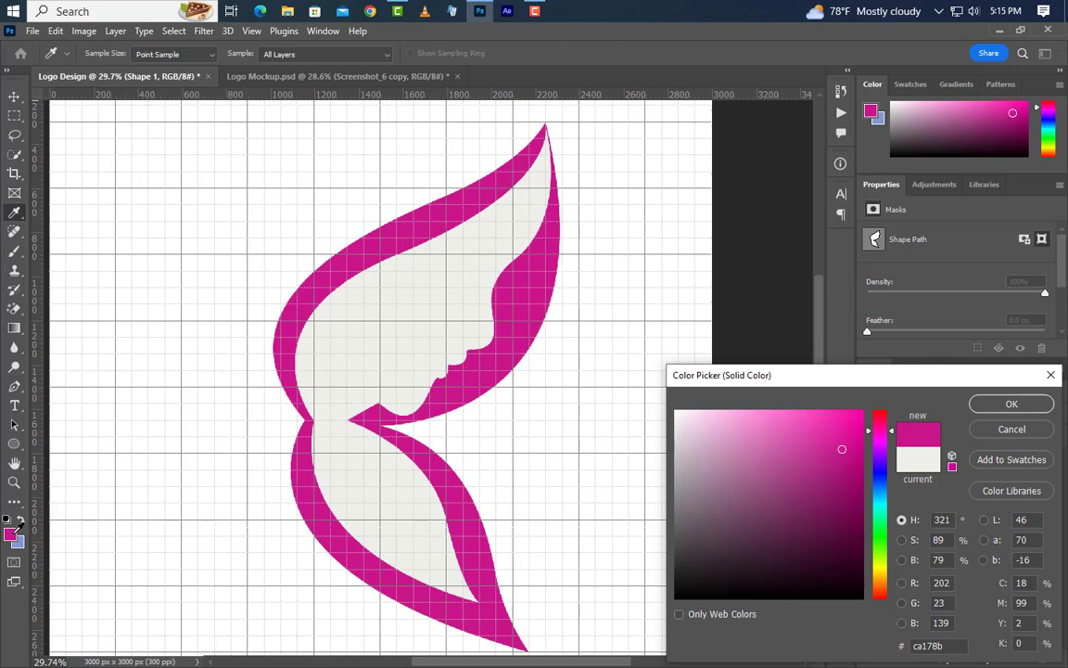
click(1009, 404)
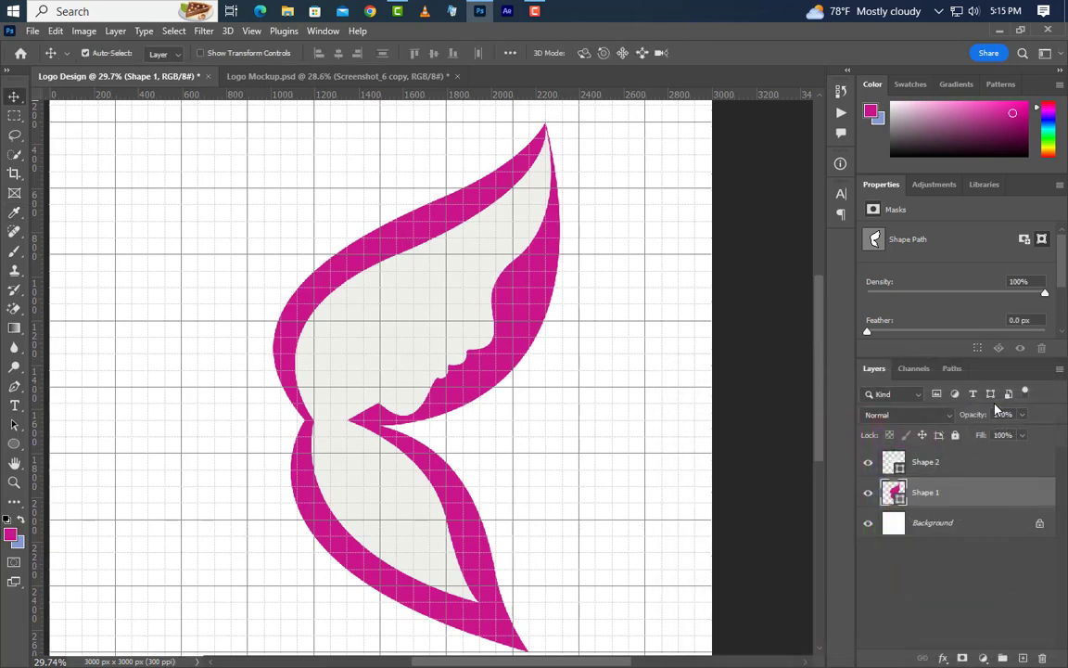
Load the outline of Shape 2 as a selection and delete the Shape 2 layer.
ctrl+click(898, 467)
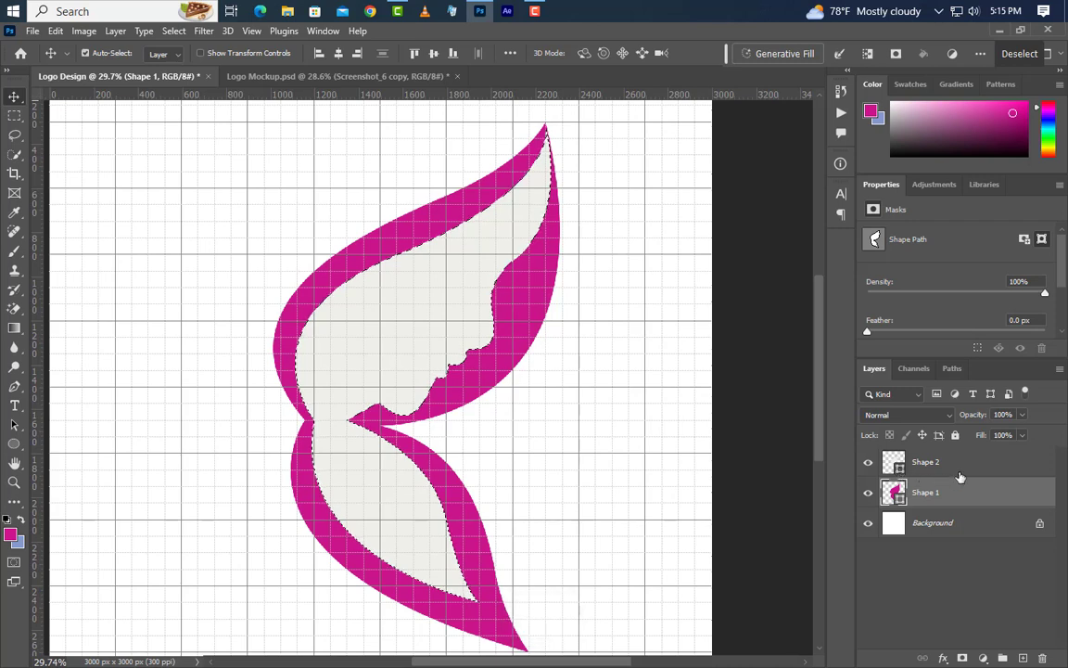
click(904, 464)
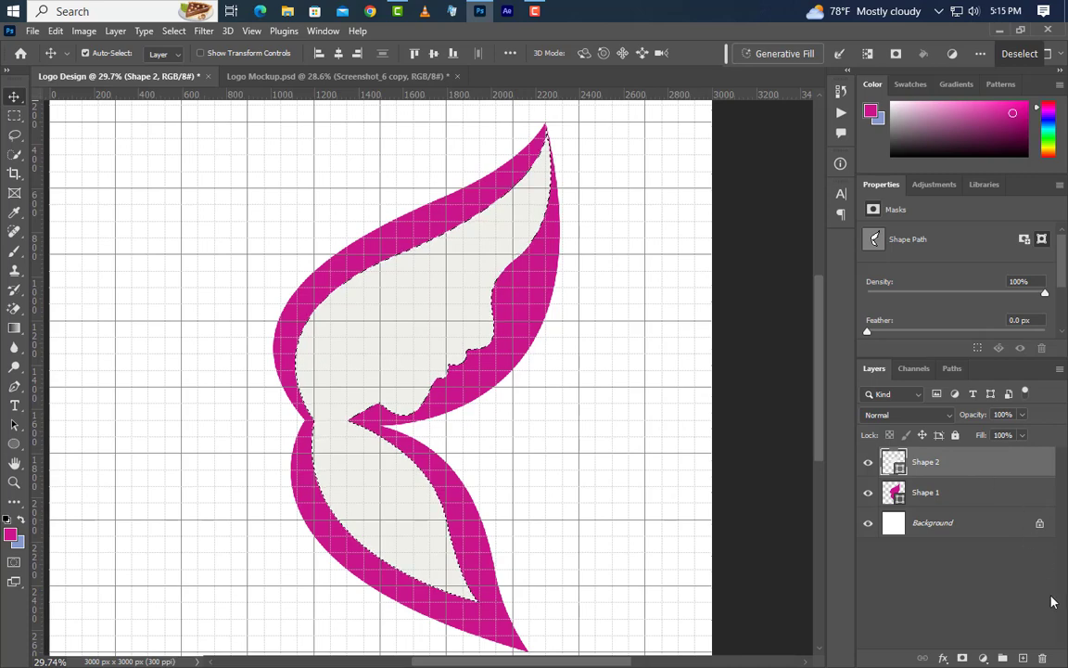
click(1042, 658)
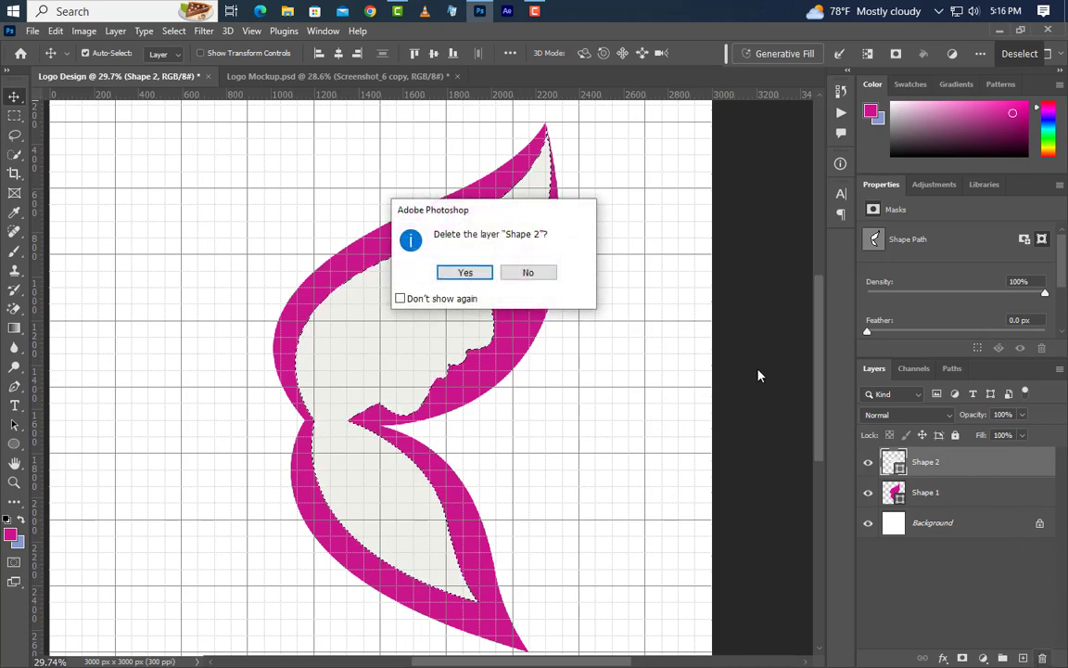
click(464, 274)
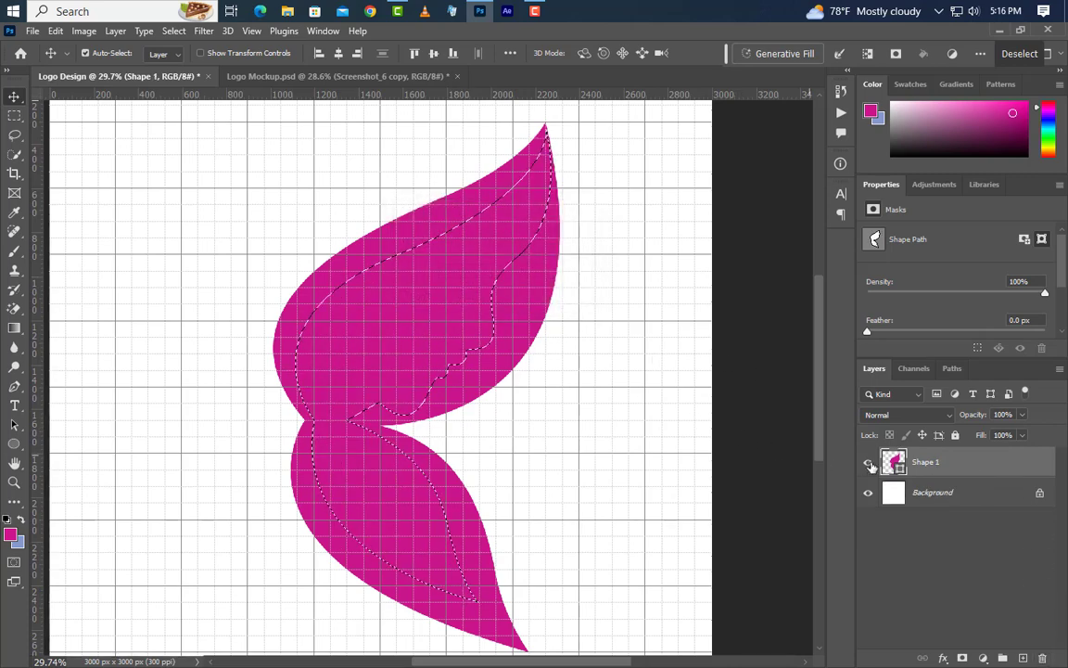
Rasterize the Shape 1 layer with the inner outline still selected.
right_click(946, 462)
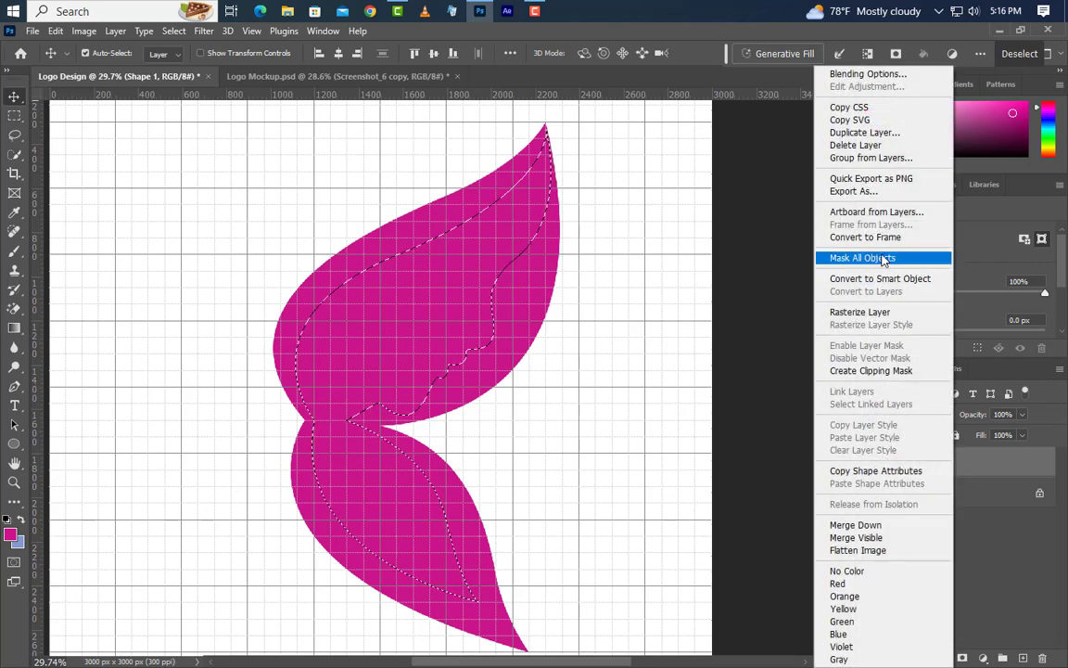
click(881, 313)
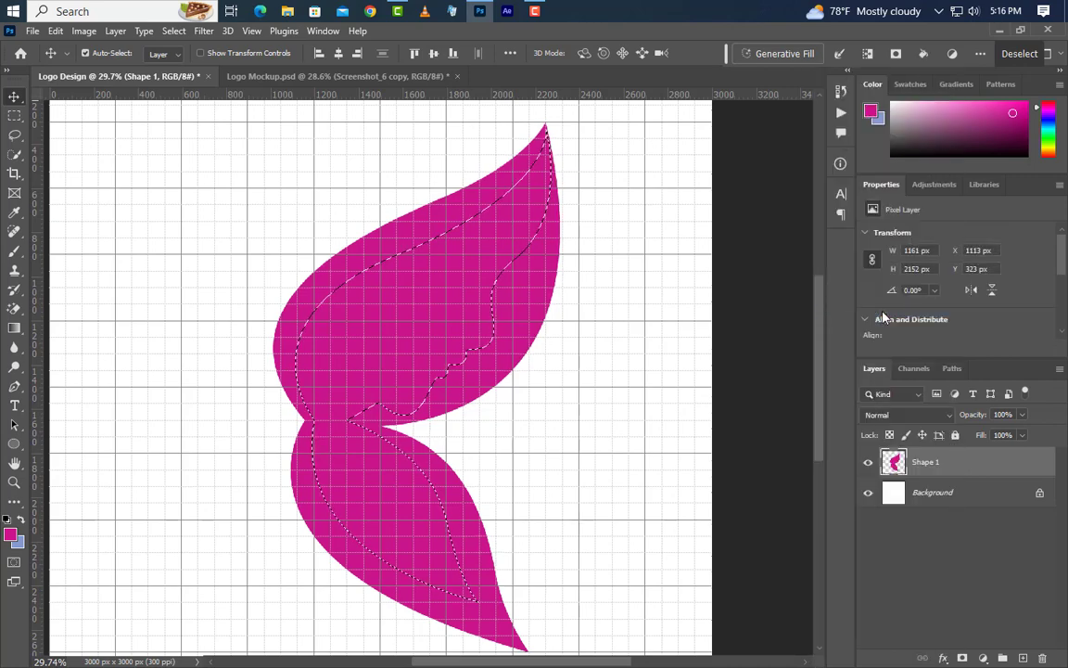
Cut the selected inner face-profile area out of the Shape 1 wing and clear the selection.
key(Delete)
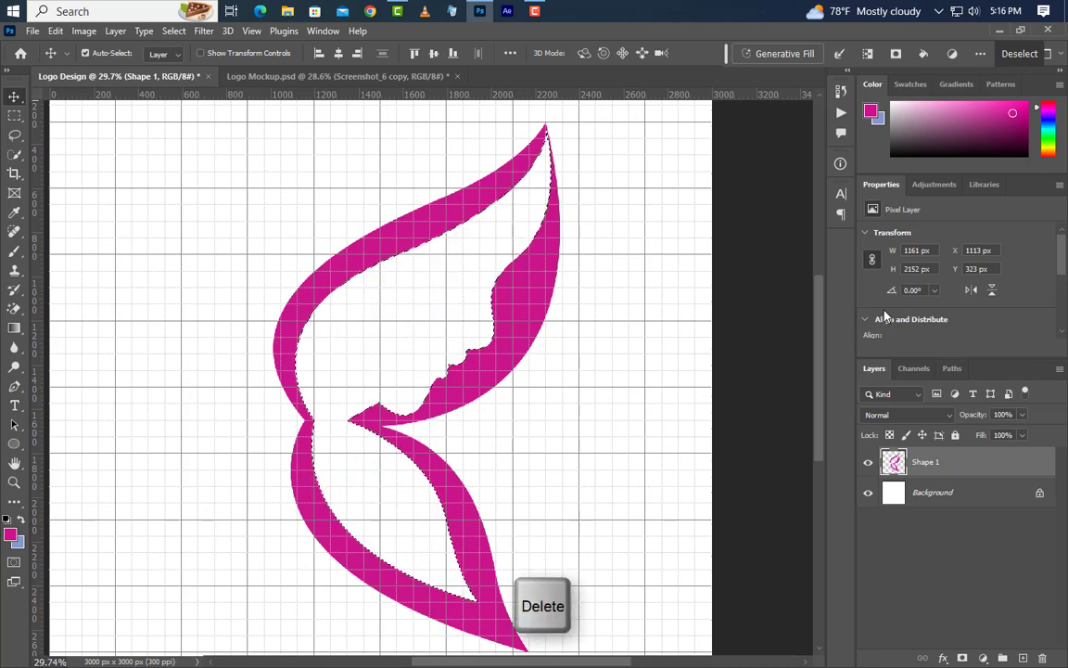
click(174, 31)
key(ctrl+d)
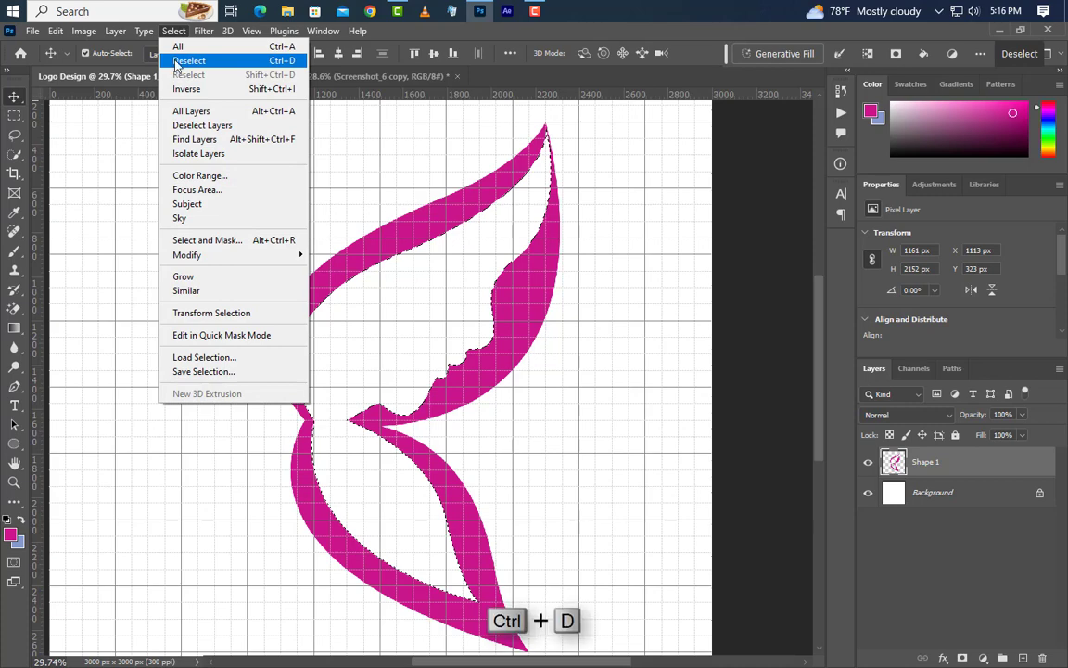
click(176, 61)
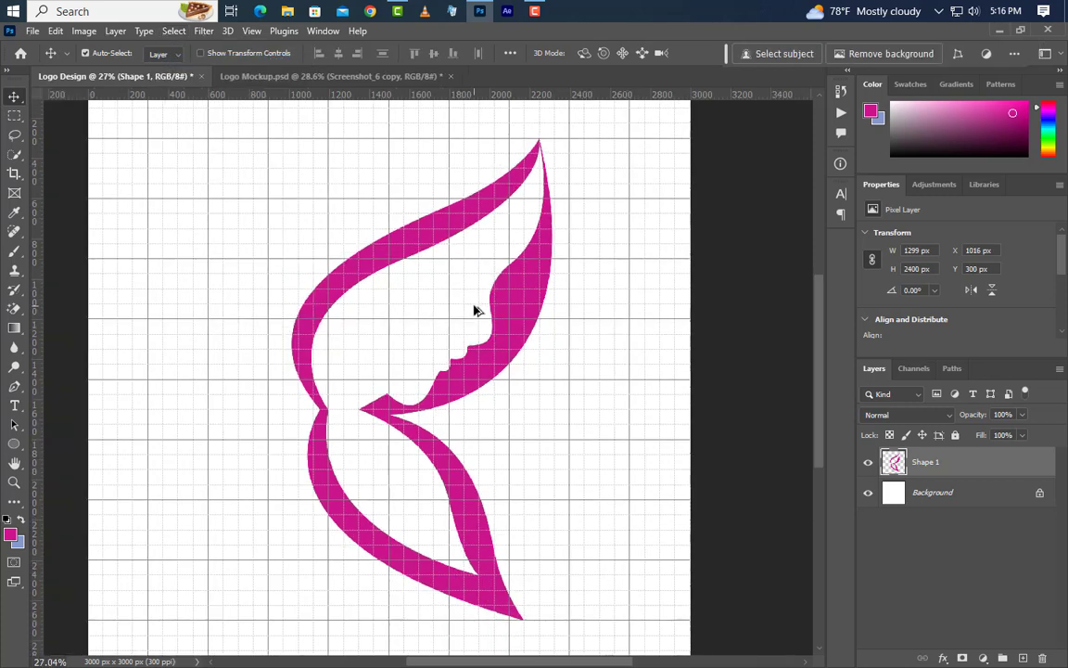
Draw a circle with the Ellipse tool beside the wing's waist and set its size to 220 px.
scroll(214, 473, up, 6)
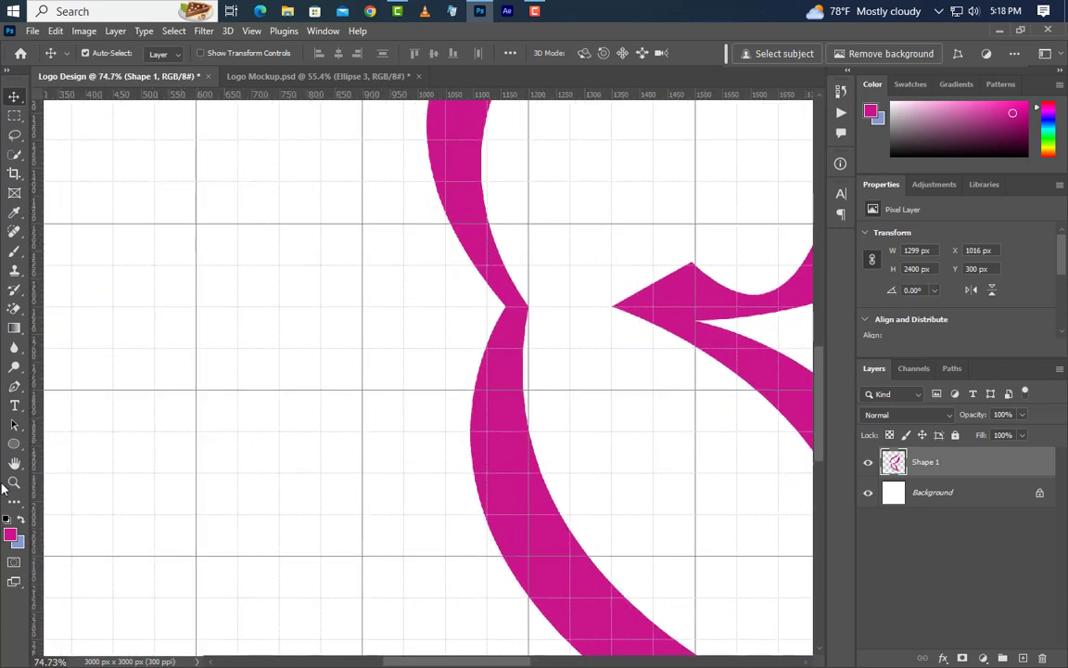
click(14, 443)
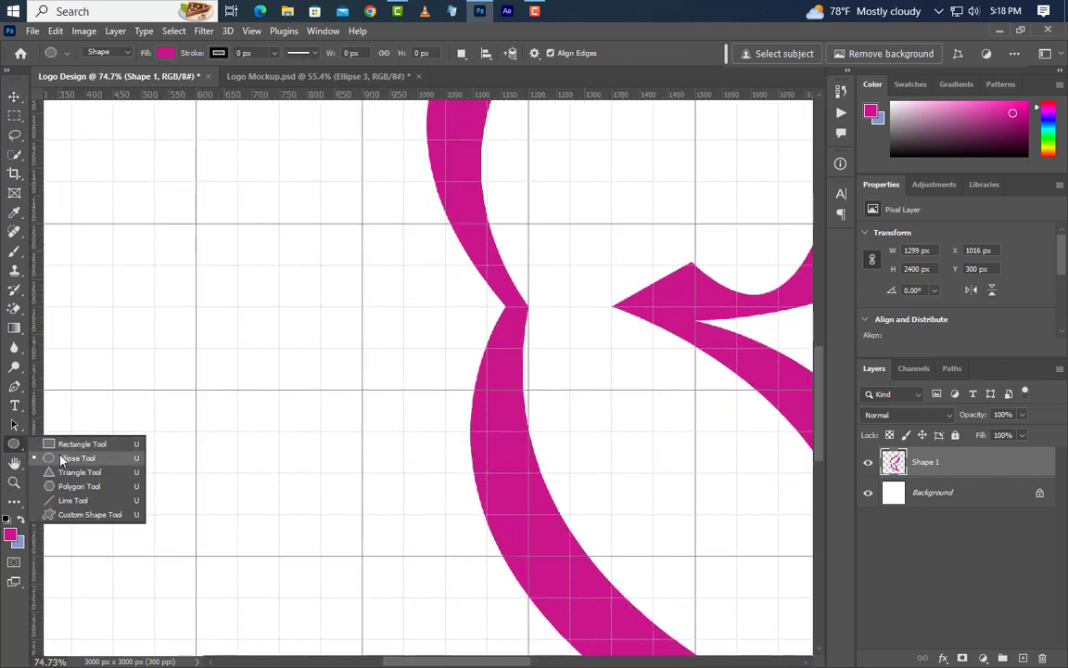
click(61, 458)
drag(320, 297, 414, 390)
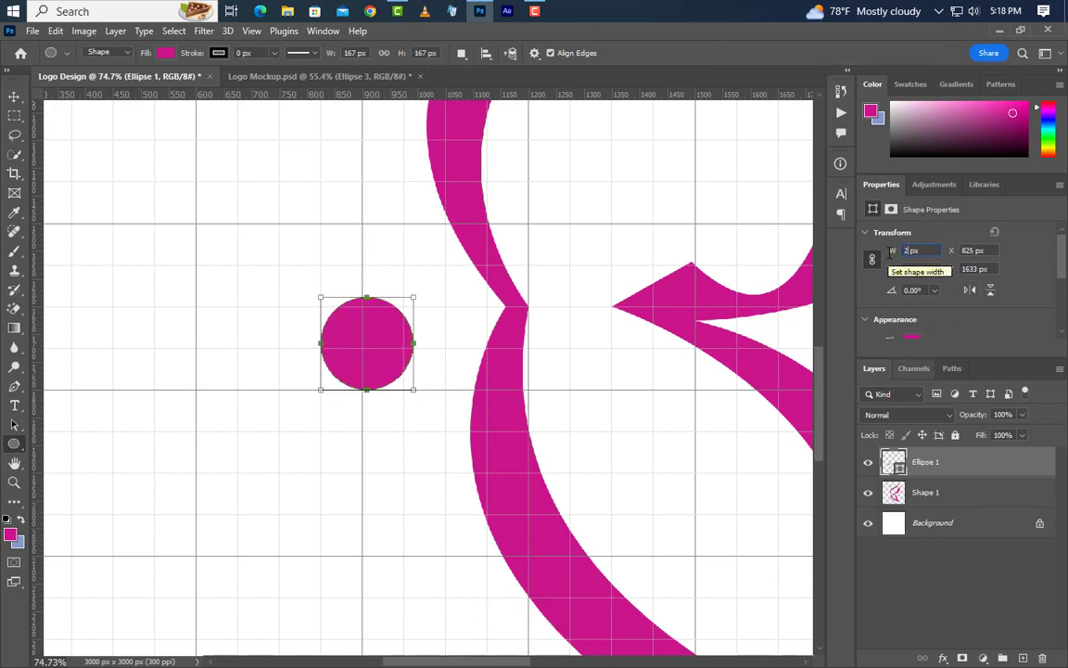
text(220)
key(Return)
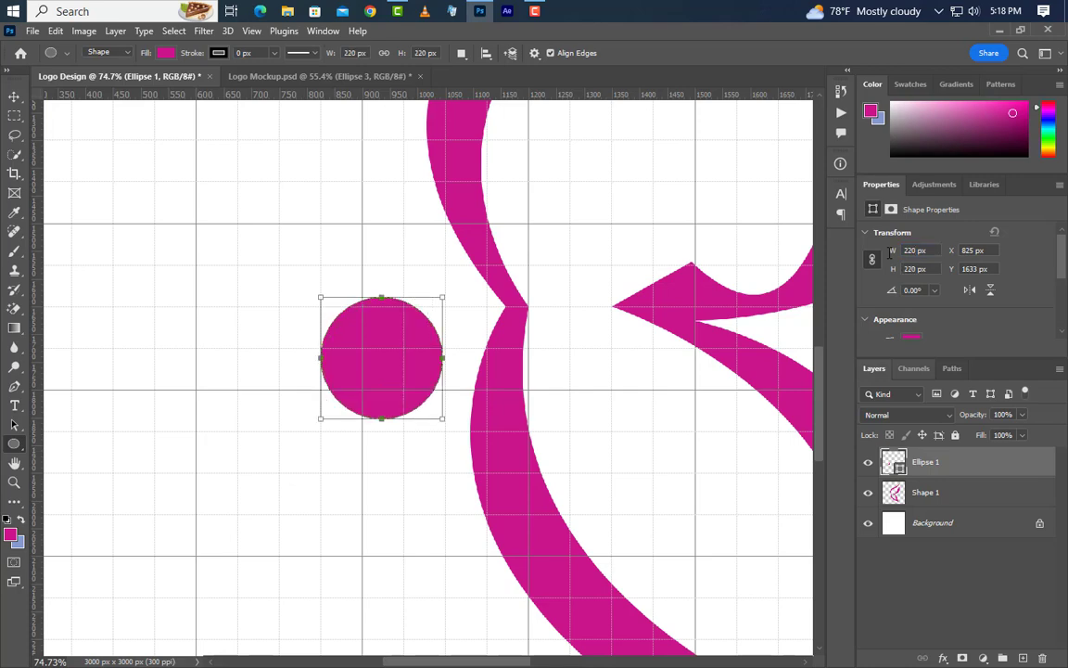
Move the circle with Free Transform Path to X 680 px, Y 1615 px and apply the transform.
click(56, 31)
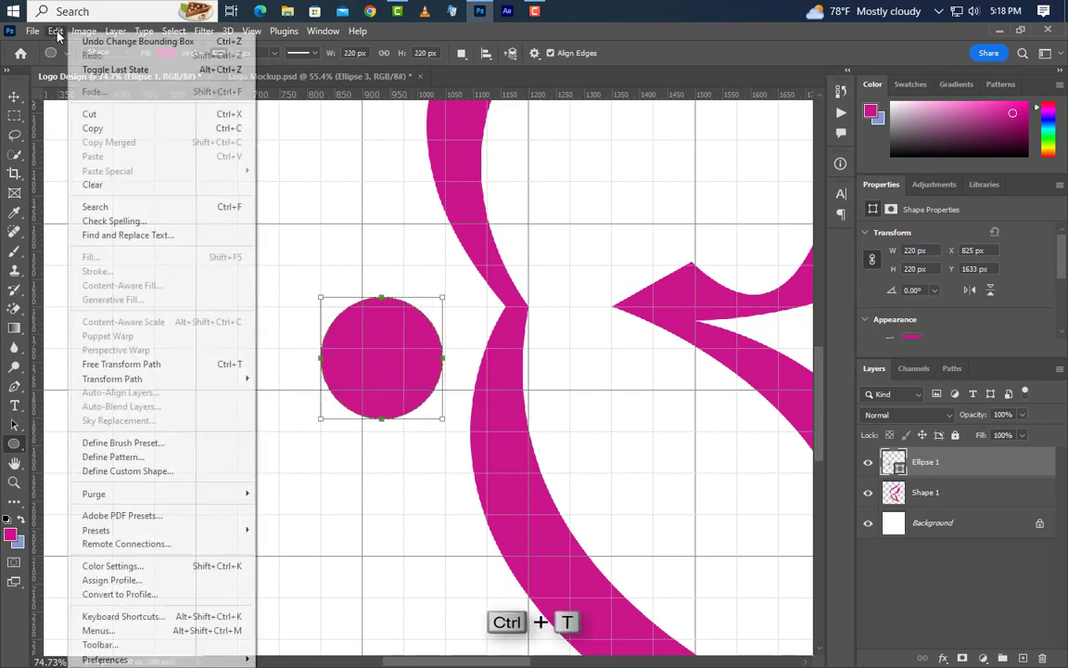
click(124, 364)
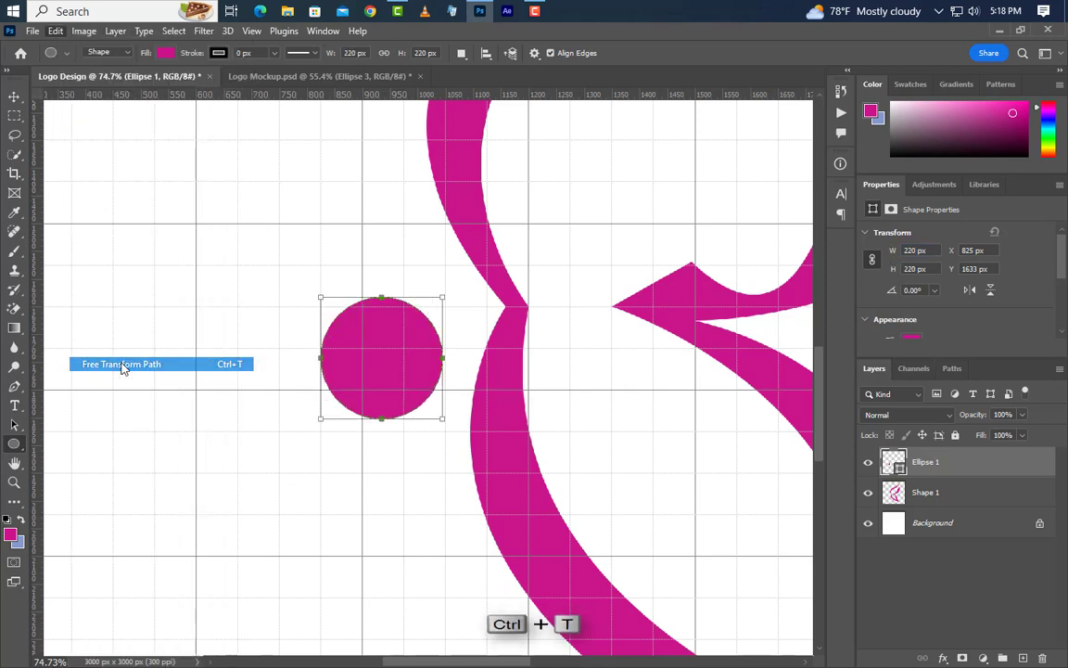
drag(387, 374, 305, 367)
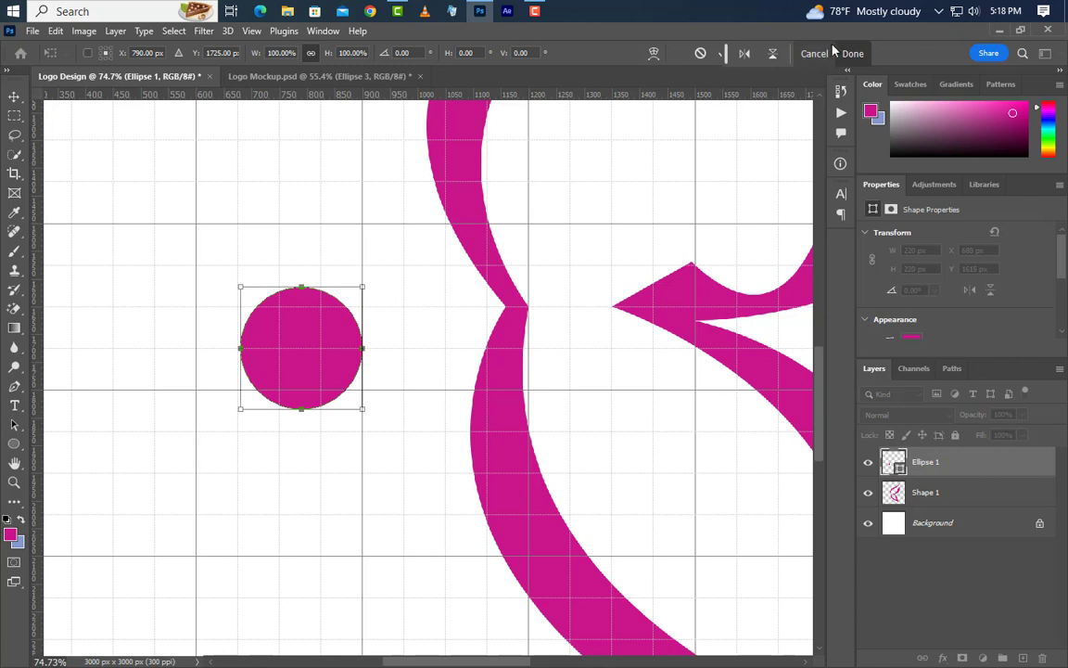
click(852, 53)
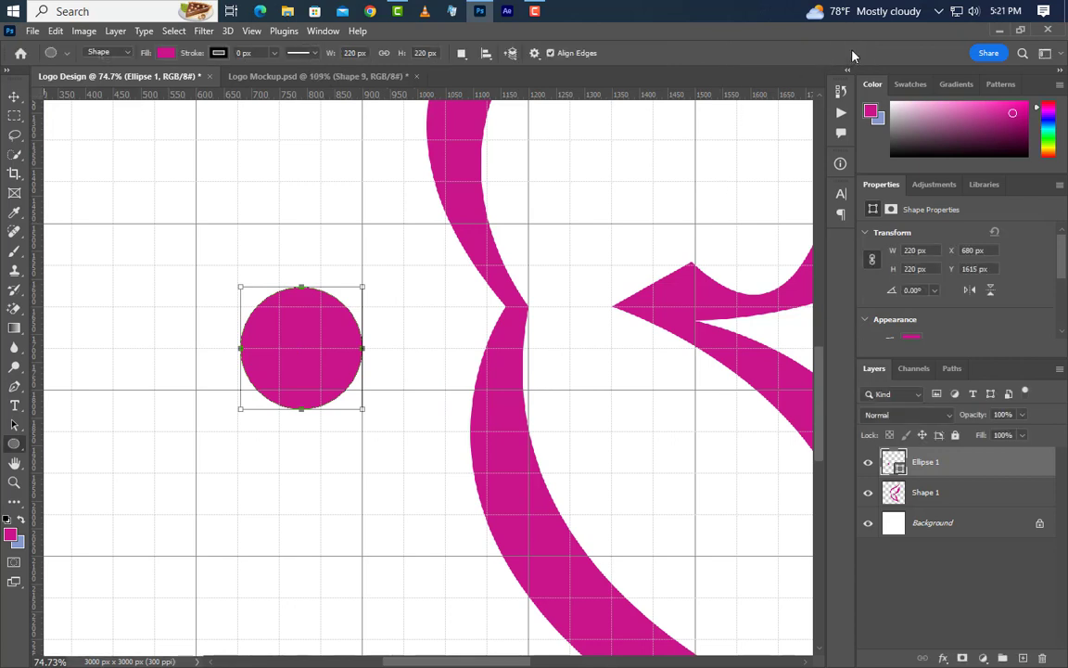
Start a Pen shape on a new layer at the circle's right edge and curve it down to about (975, 1950).
click(15, 387)
click(63, 388)
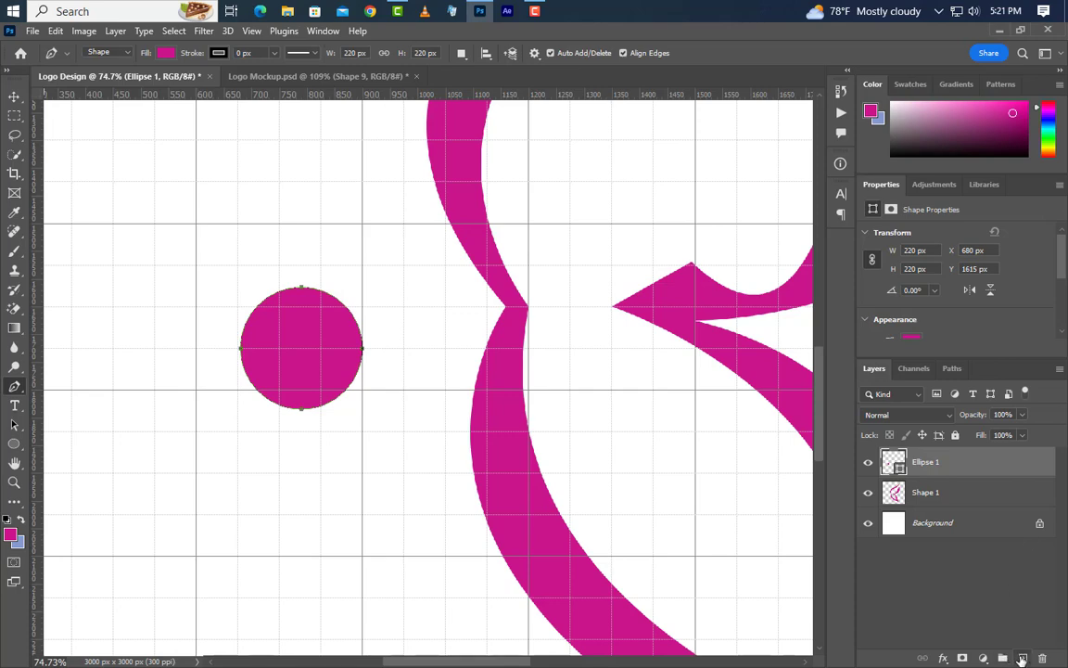
click(1020, 657)
scroll(354, 465, up, 1)
scroll(353, 466, up, 3)
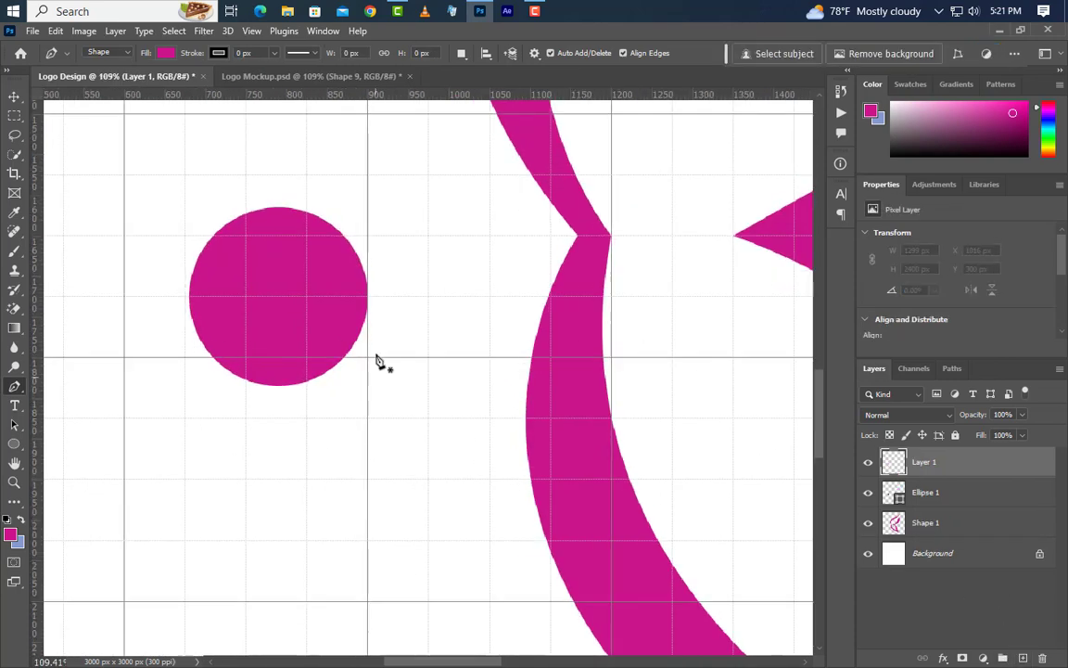
click(368, 304)
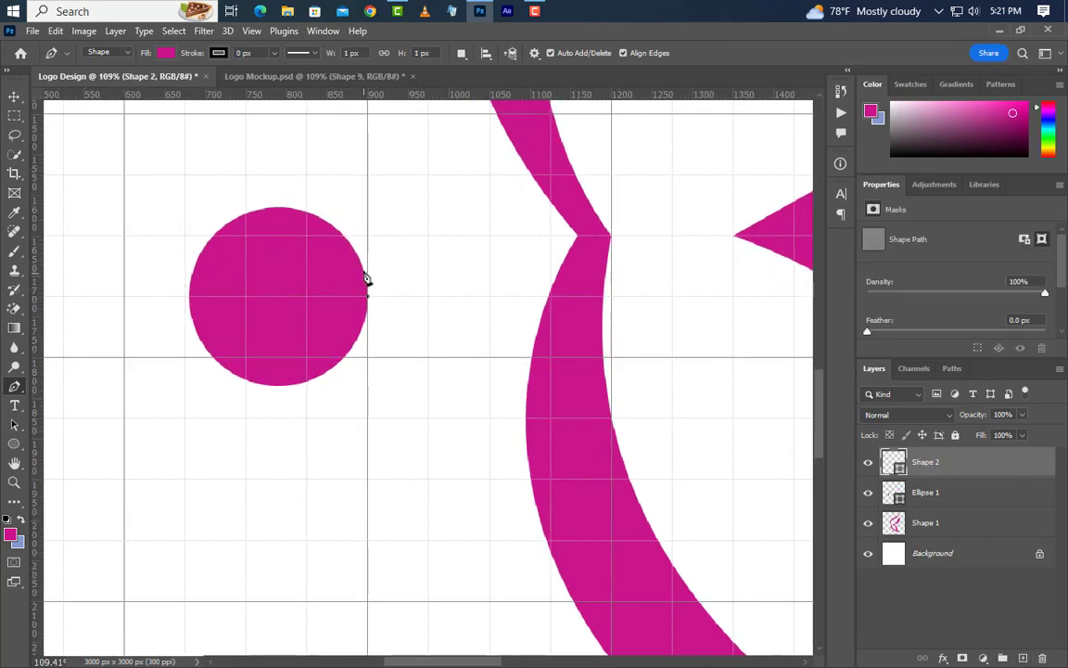
scroll(365, 281, down, 2)
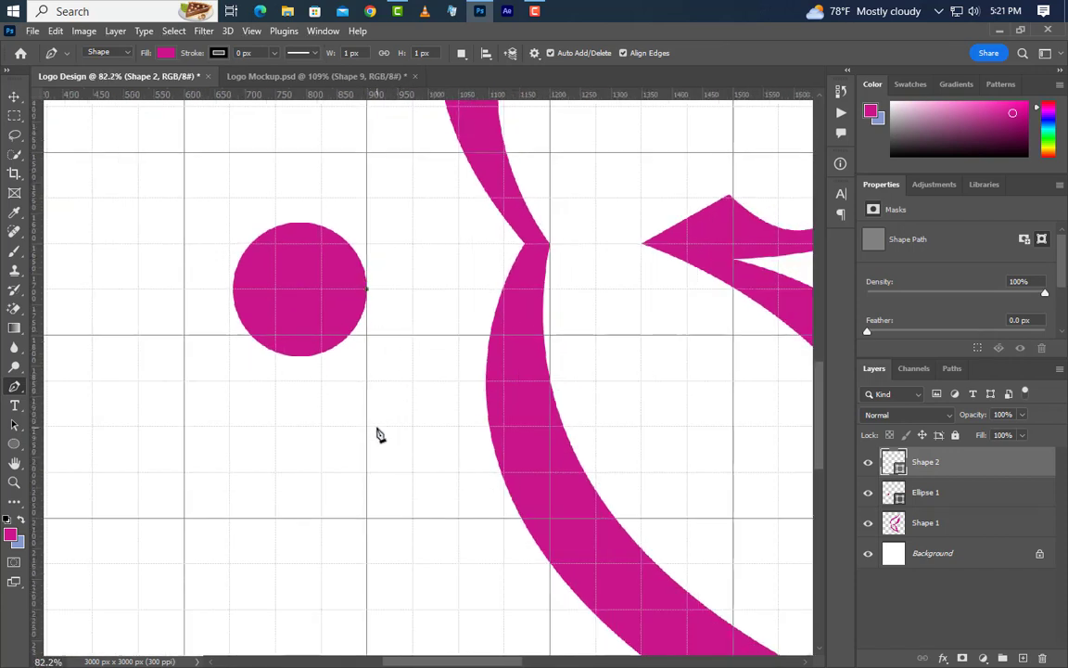
click(414, 435)
drag(422, 454, 470, 509)
scroll(341, 363, down, 5)
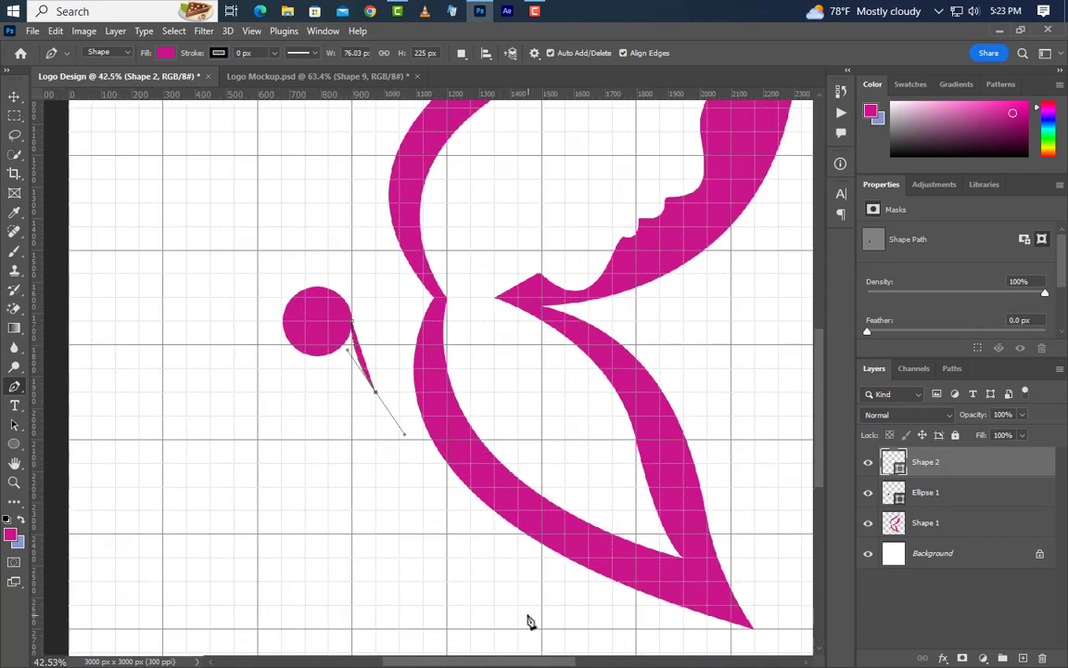
Continue the body path along the lower wing to about (1425, 2450), then round the tail back to about (1290, 2550).
scroll(524, 619, up, 3)
scroll(529, 568, down, 1)
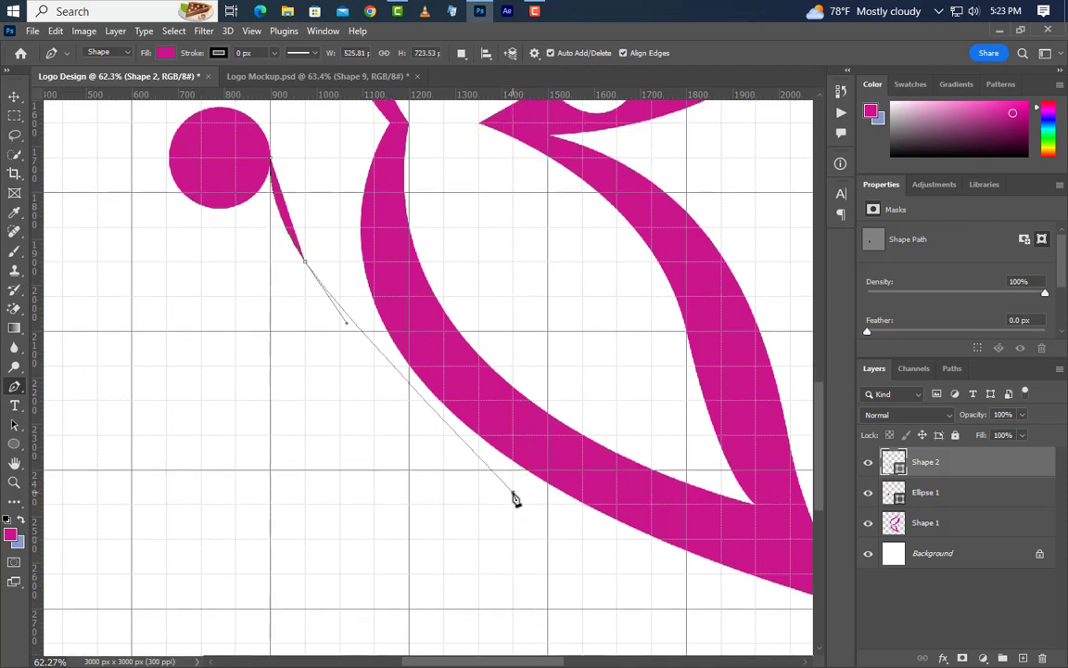
drag(512, 491, 626, 576)
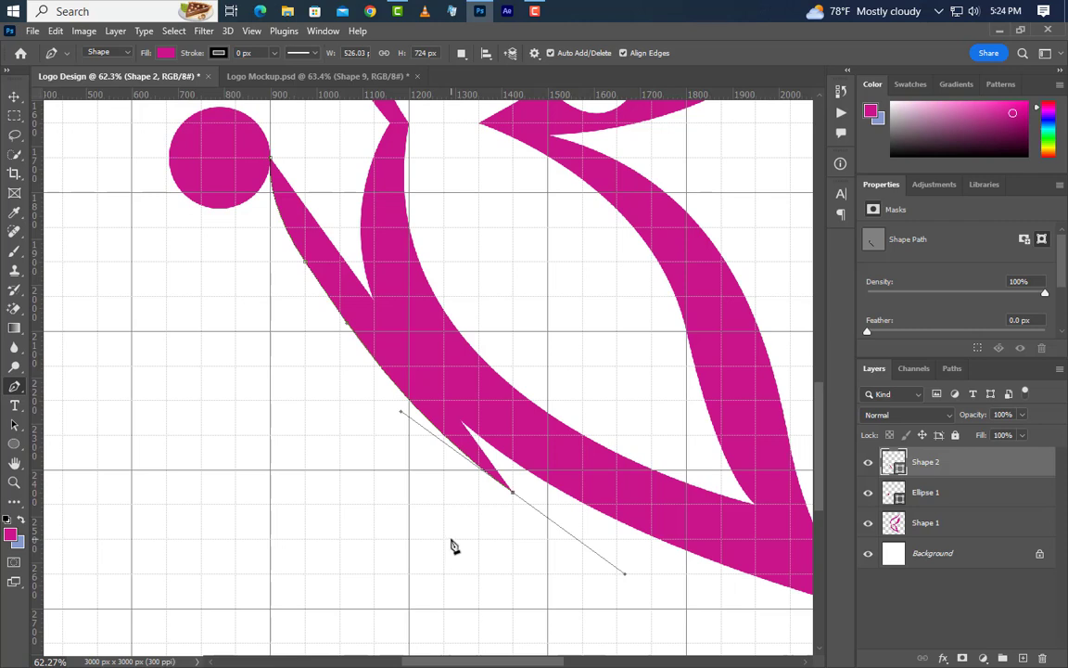
drag(451, 539, 287, 400)
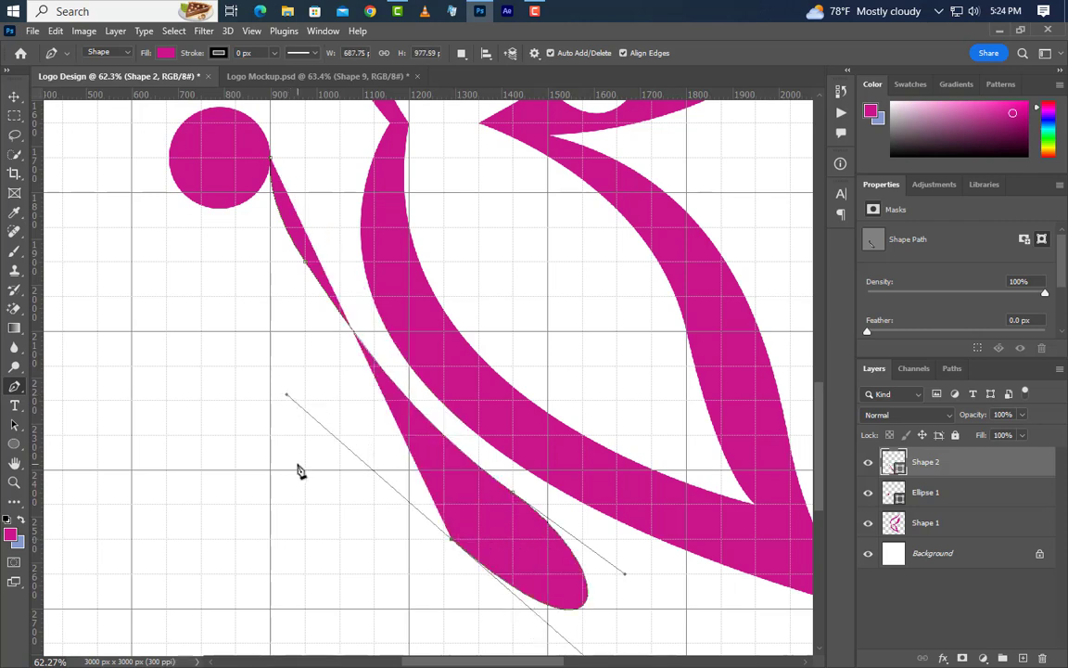
Curve the body path up to the circle's lower edge at about (825, 1800) and close it at the starting anchor.
scroll(291, 458, up, 2)
drag(235, 250, 230, 189)
alt+click(236, 251)
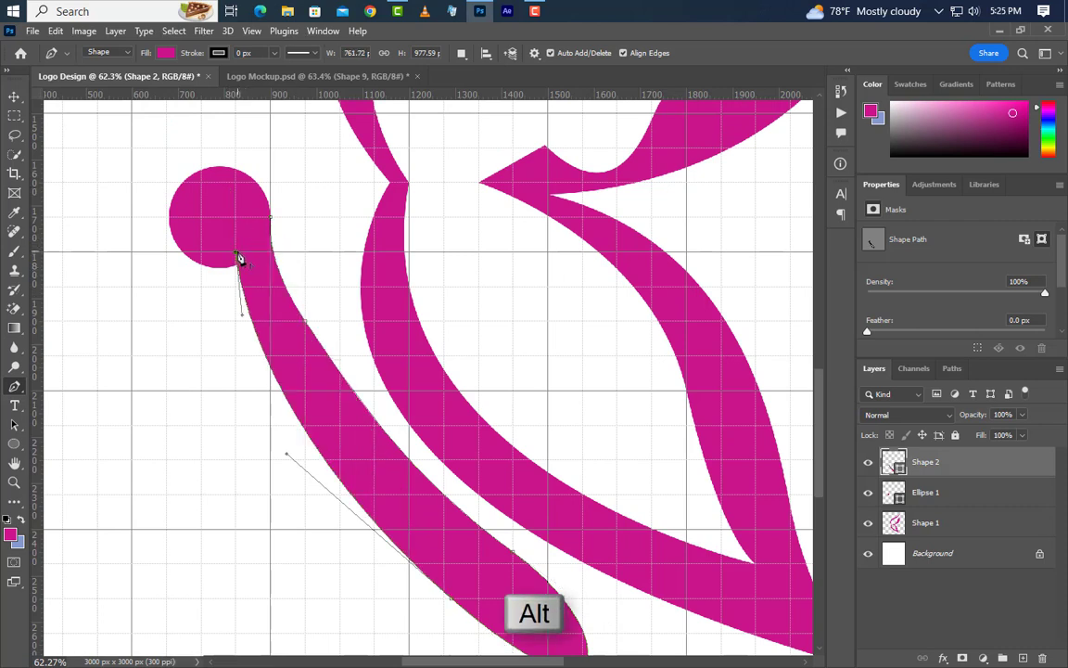
click(270, 218)
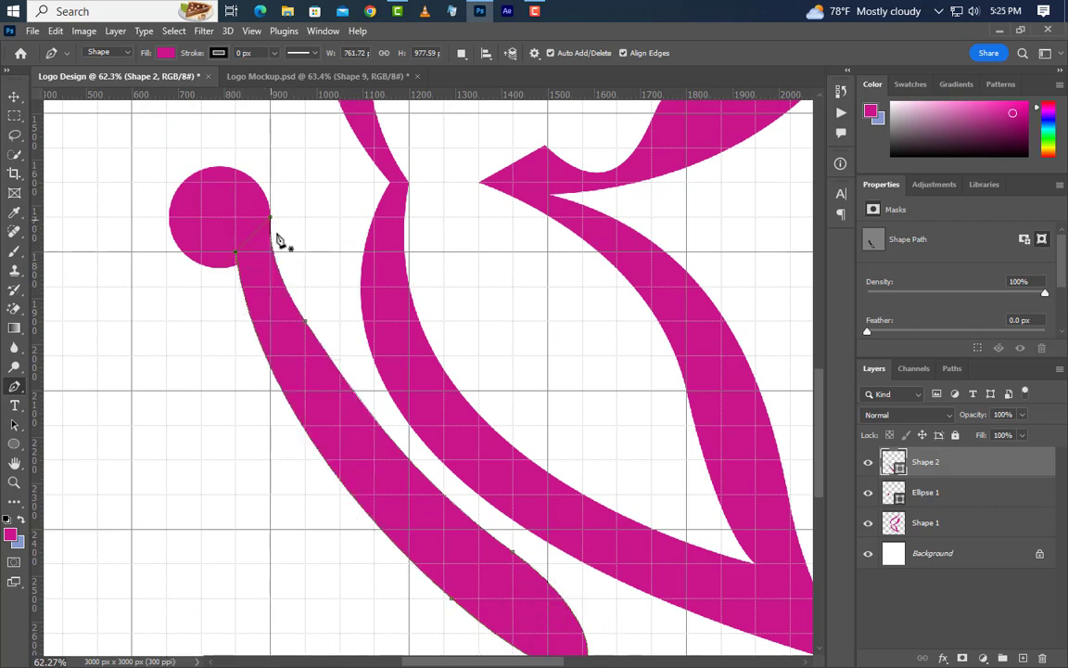
Draw an antenna curve with the Pen tool on a new layer from about (770, 1650) inside the circle to about (1225, 730).
scroll(604, 553, down, 4)
scroll(594, 220, up, 2)
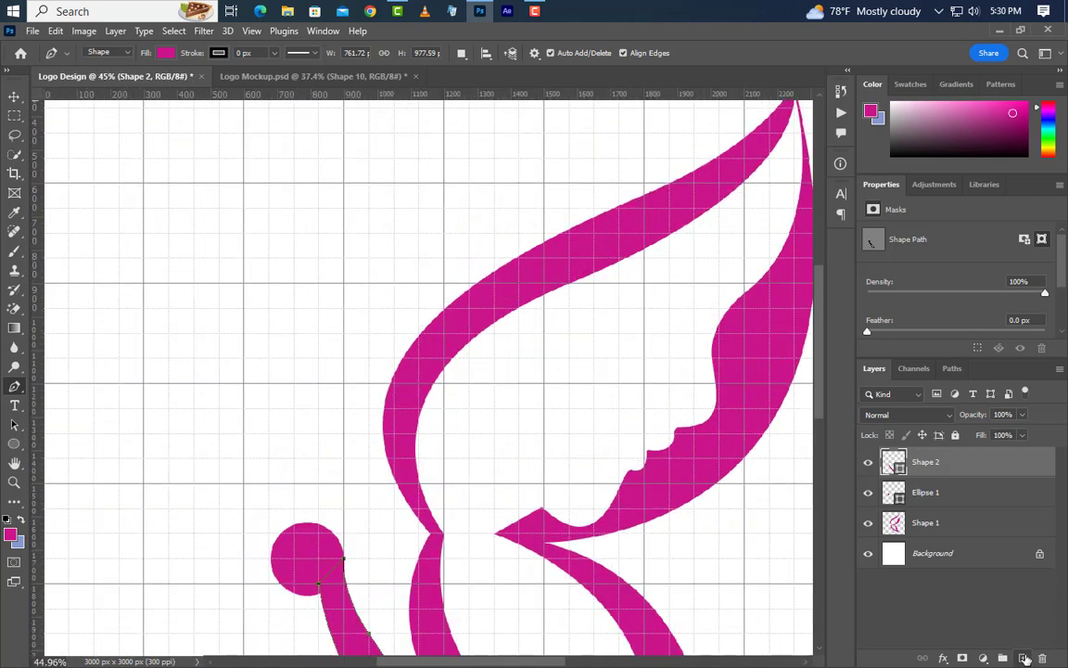
click(1024, 657)
scroll(353, 524, up, 1)
scroll(353, 524, up, 4)
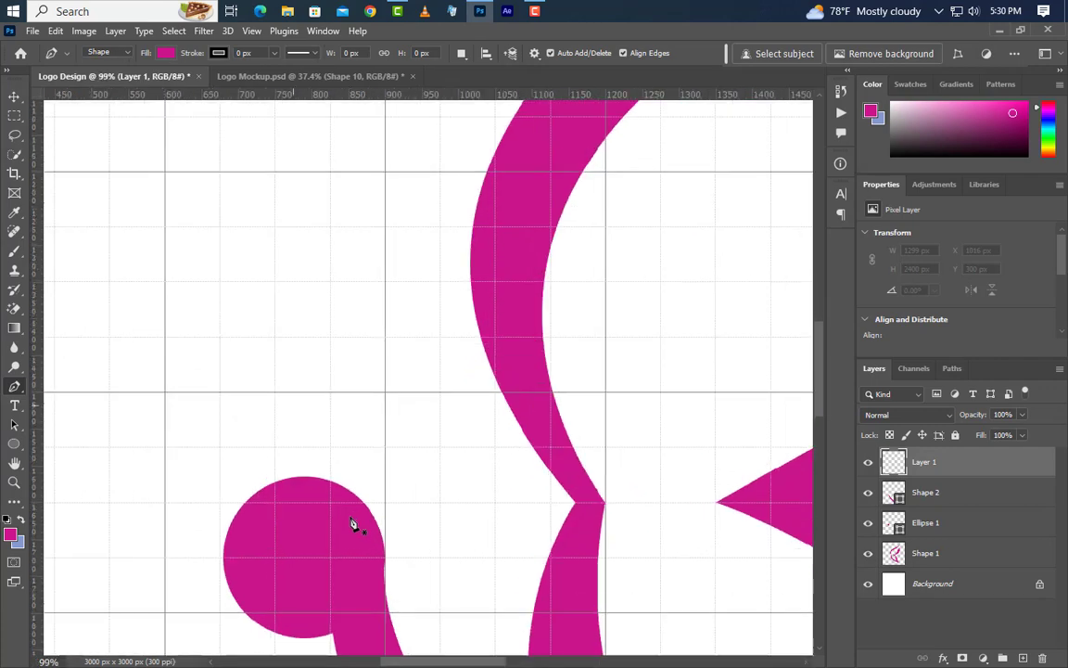
click(280, 506)
scroll(366, 561, down, 4)
scroll(368, 559, down, 1)
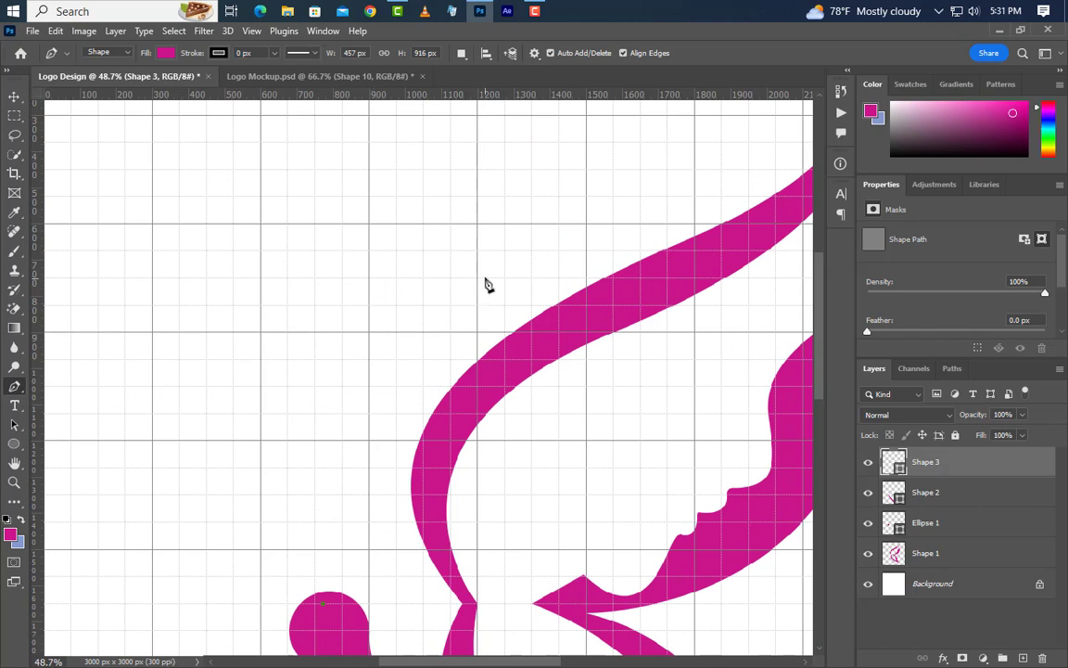
drag(486, 272, 634, 179)
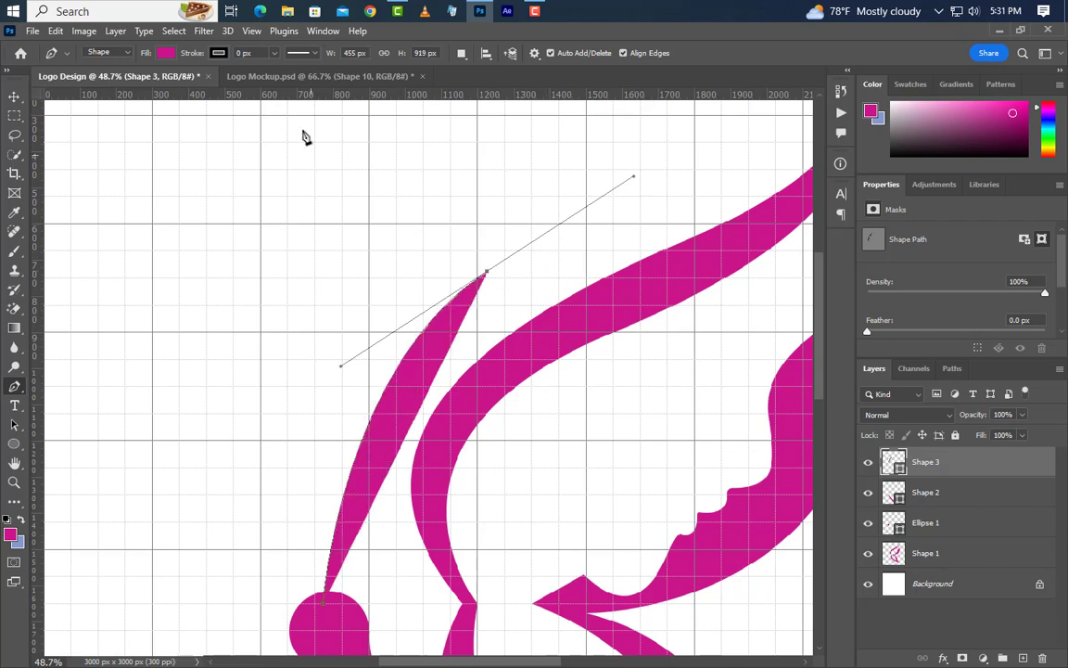
Give the antenna curve a 20 px stroke and no fill, and finish editing its path.
text(20)
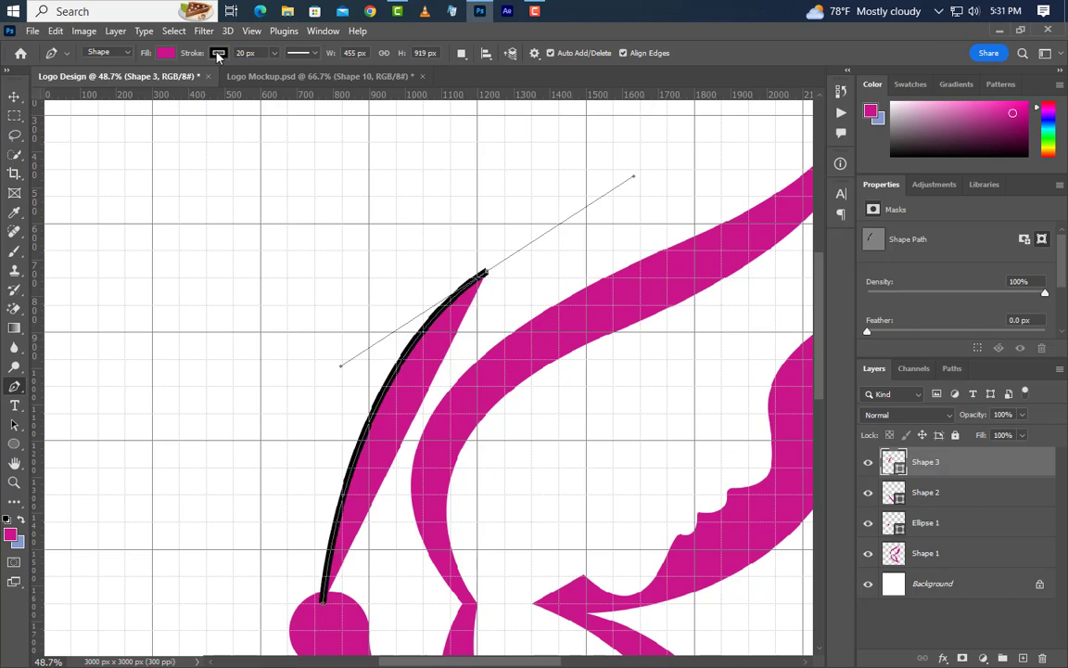
click(165, 54)
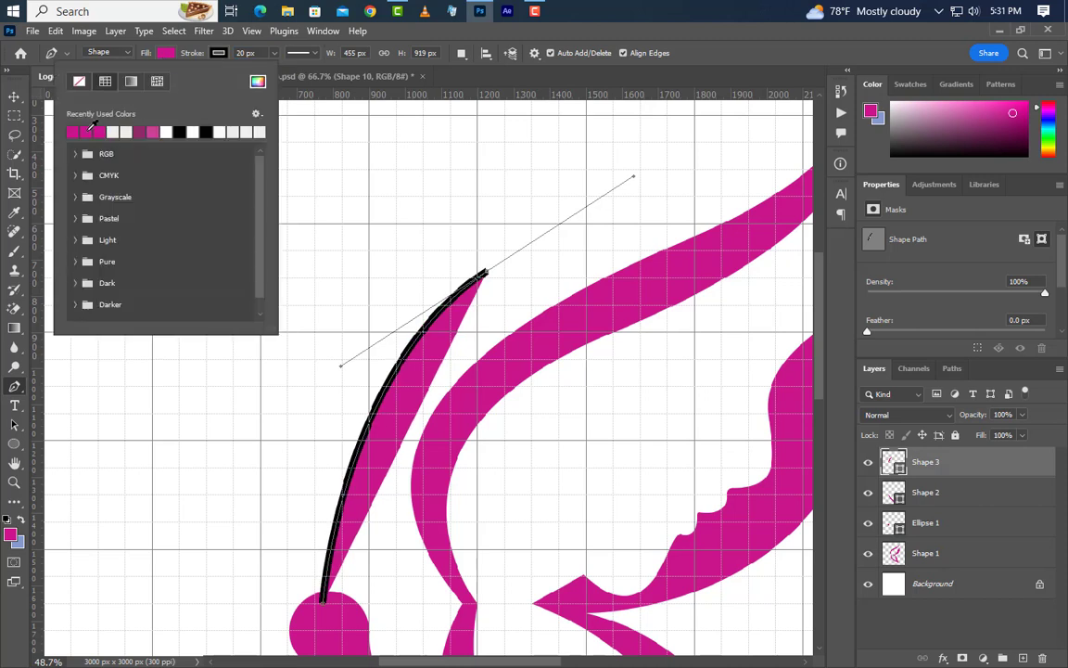
click(79, 82)
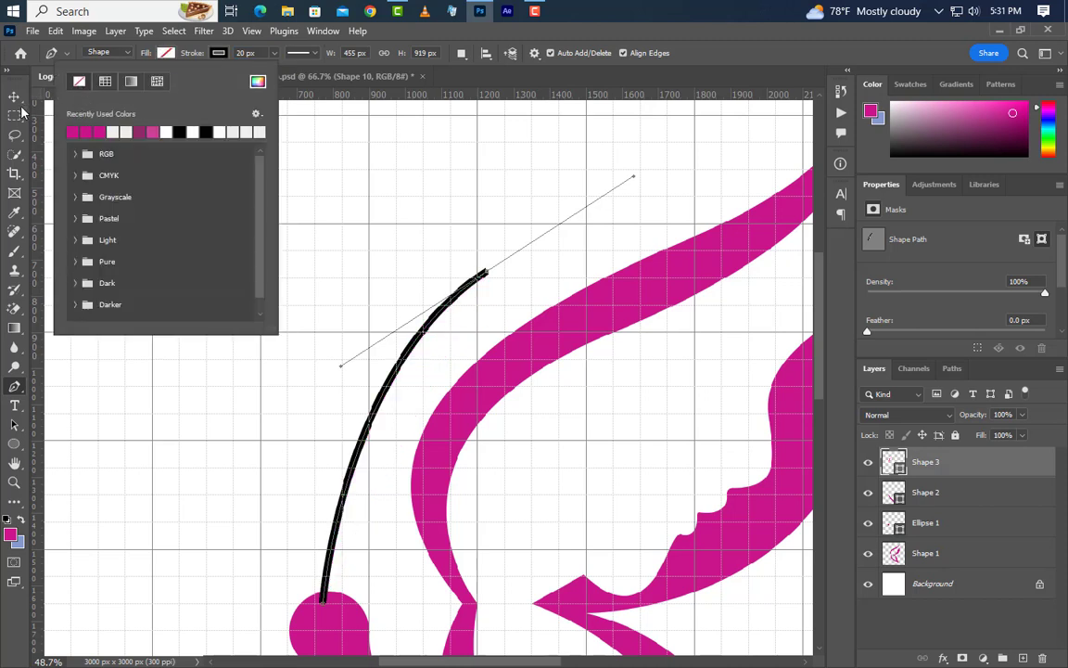
click(14, 97)
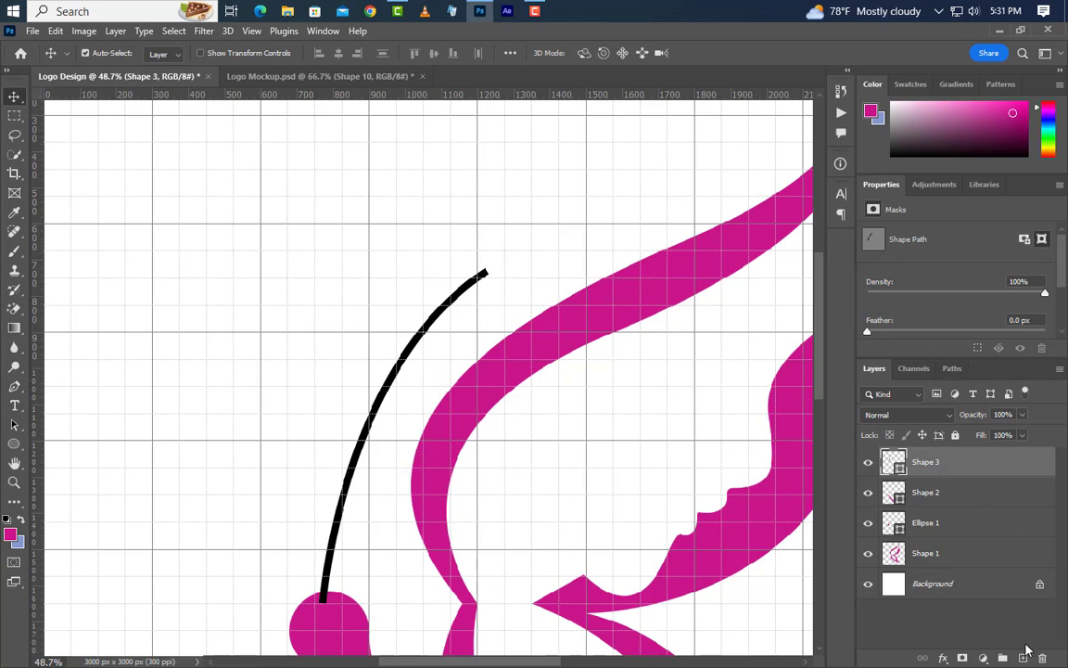
Draw a horizontal ellipse about 178 by 84 px on a new layer just beyond the antenna's tip.
click(1024, 657)
scroll(554, 248, up, 3)
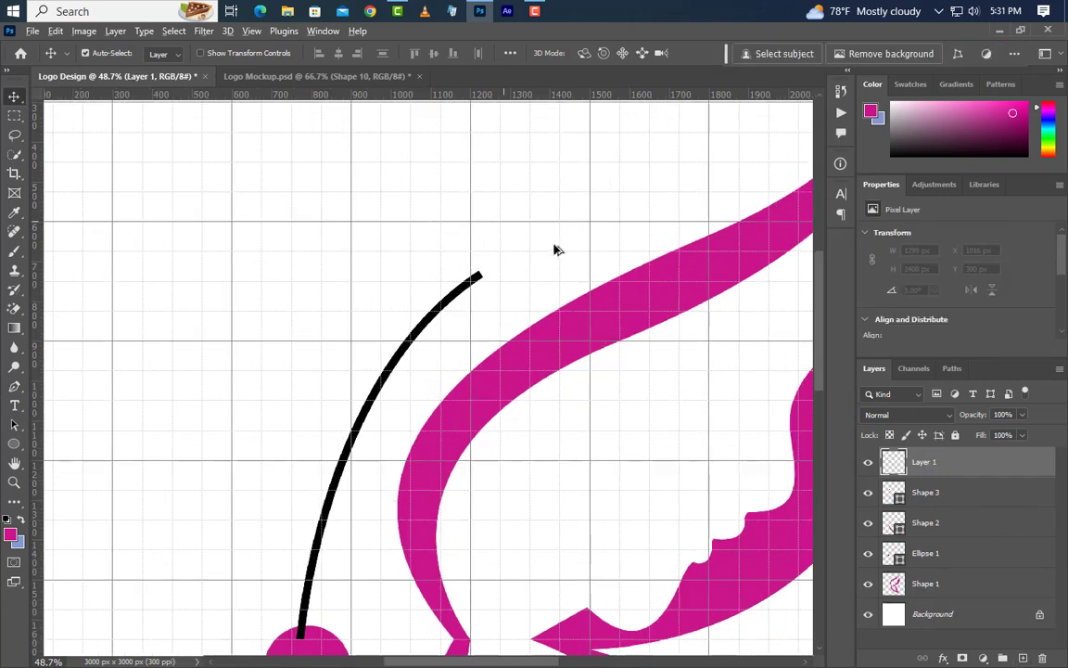
scroll(554, 250, up, 1)
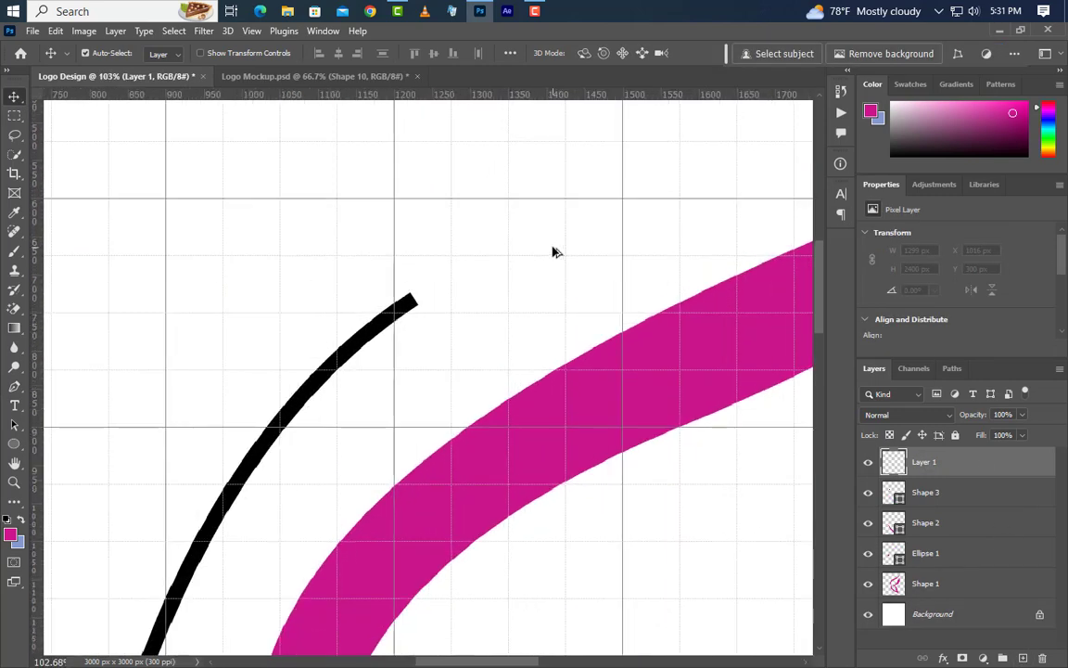
click(7, 444)
right_click(16, 446)
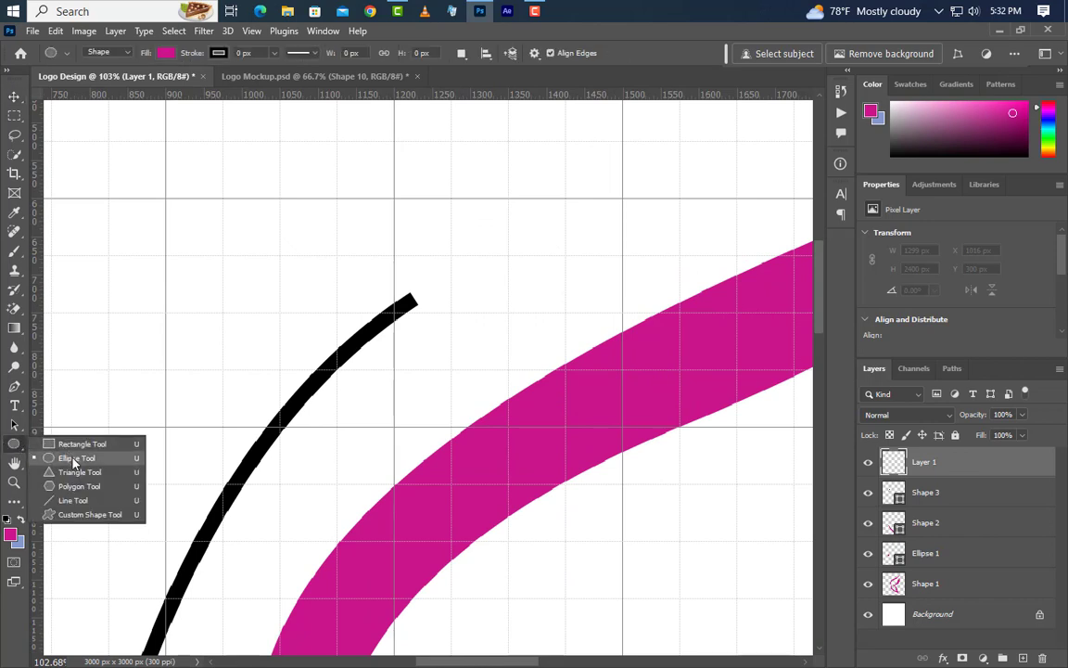
click(102, 459)
drag(463, 248, 601, 313)
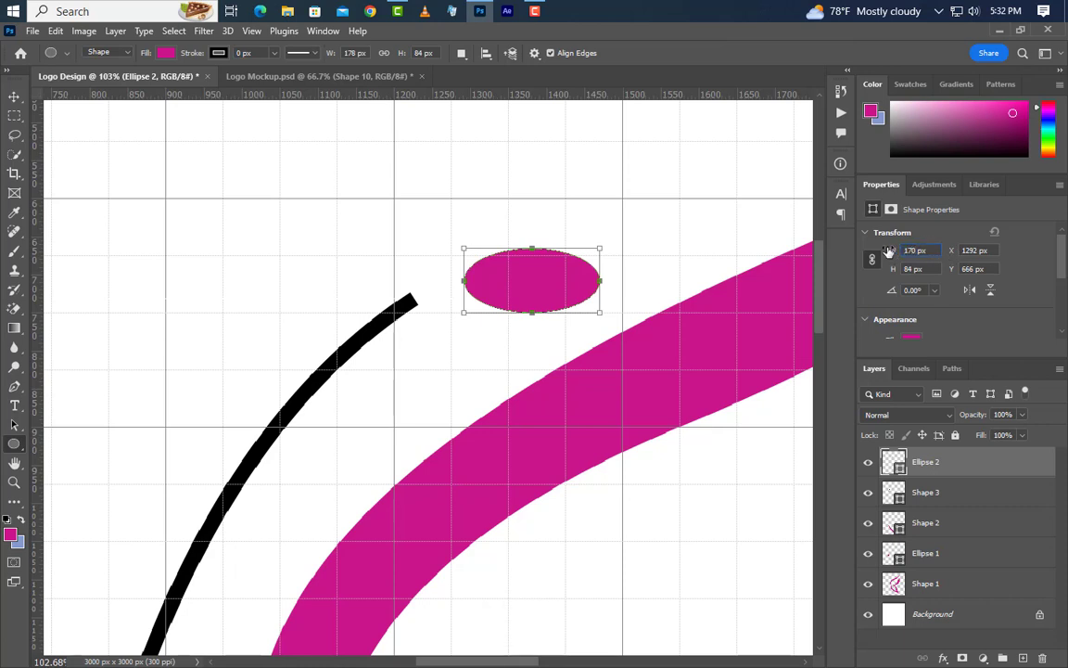
Set the antenna ellipse's width to 170 px and, with proportions unlinked, its height to 90 px.
key(Return)
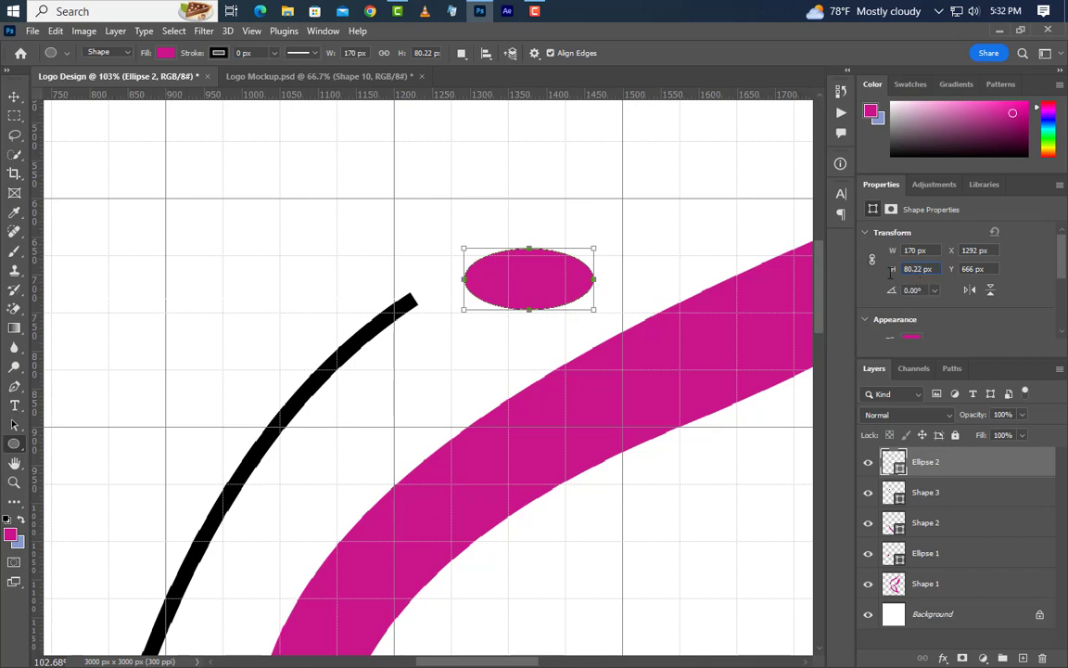
text(90)
key(Return)
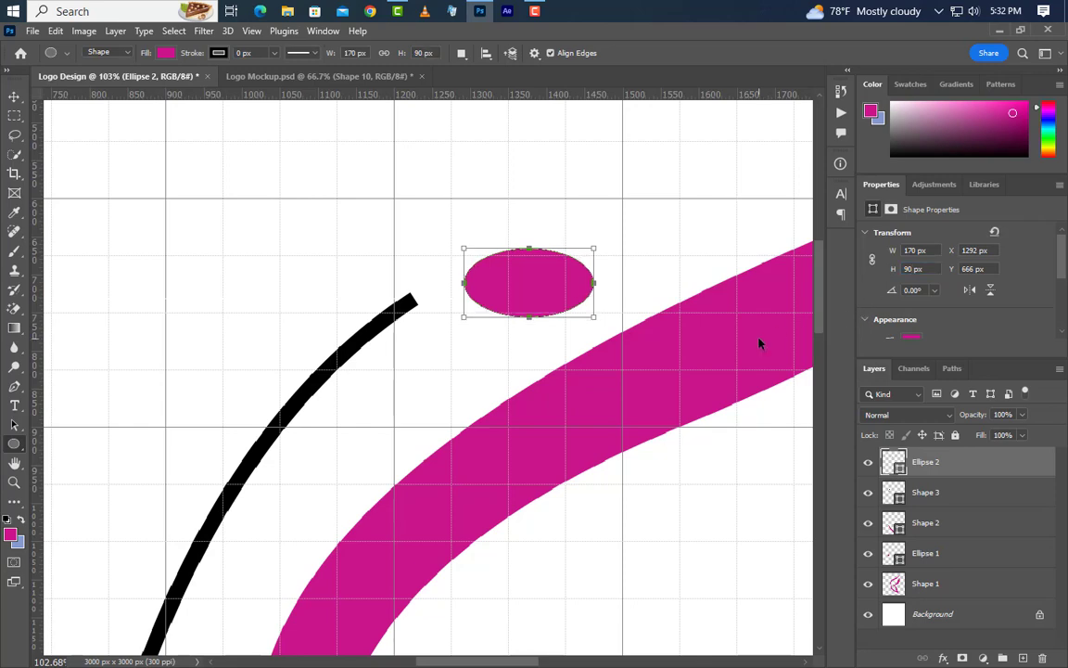
Rotate the antenna's ellipse to -34.09° with Free Transform.
click(56, 31)
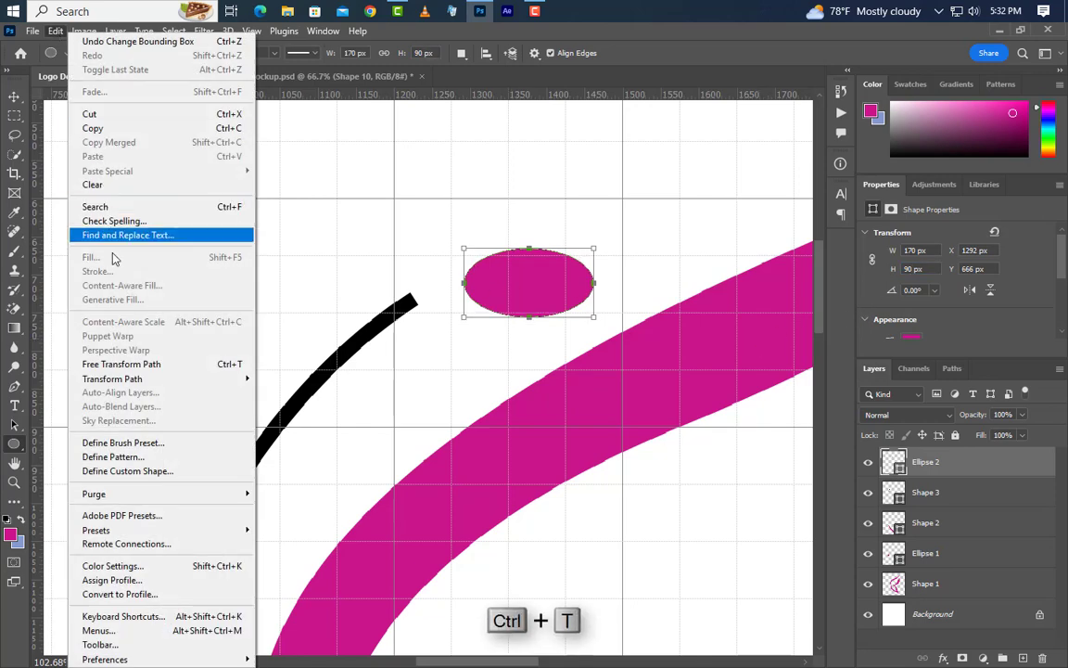
click(121, 364)
drag(603, 286, 608, 223)
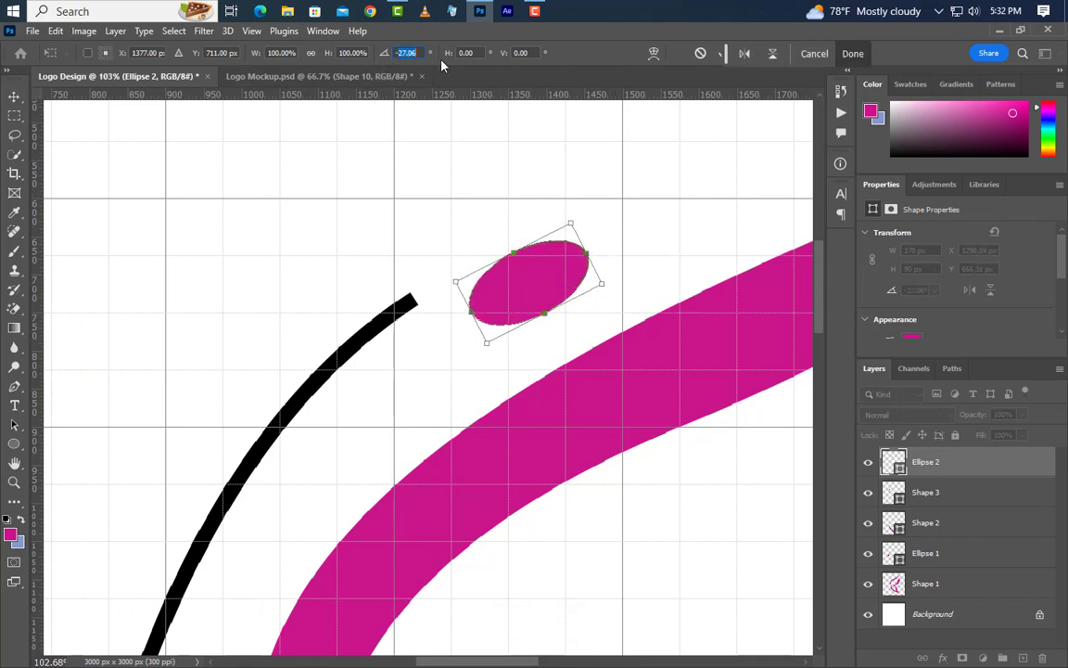
text(-34)
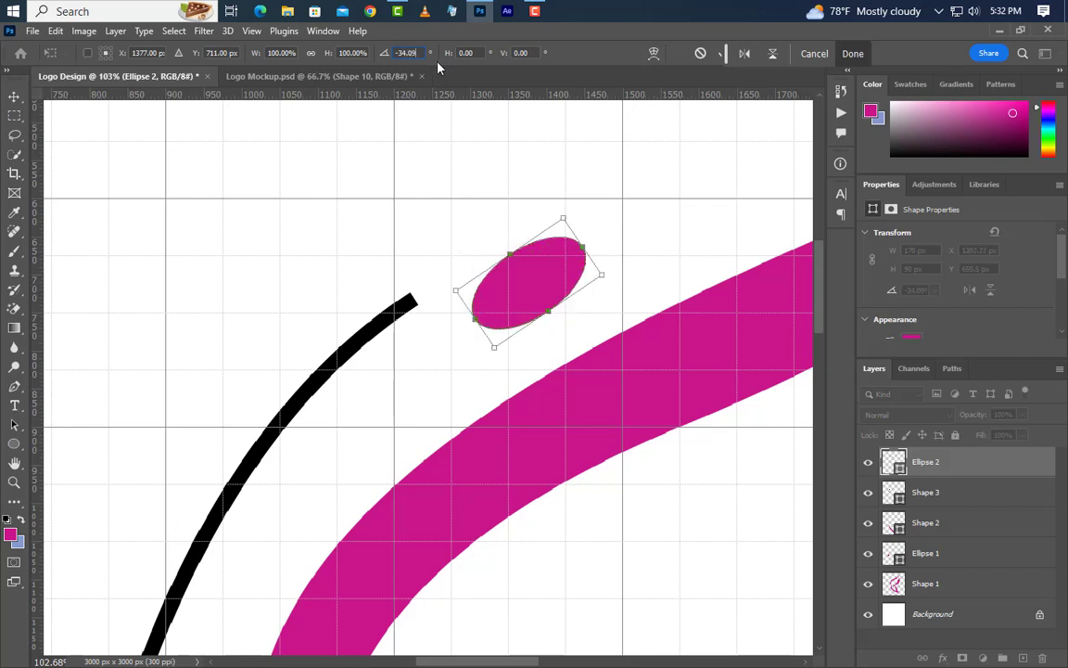
Move the rotated ellipse onto the upper end of the antenna curve and apply the transform.
drag(541, 294, 450, 289)
key(Down)
key(Down)
key(Right)
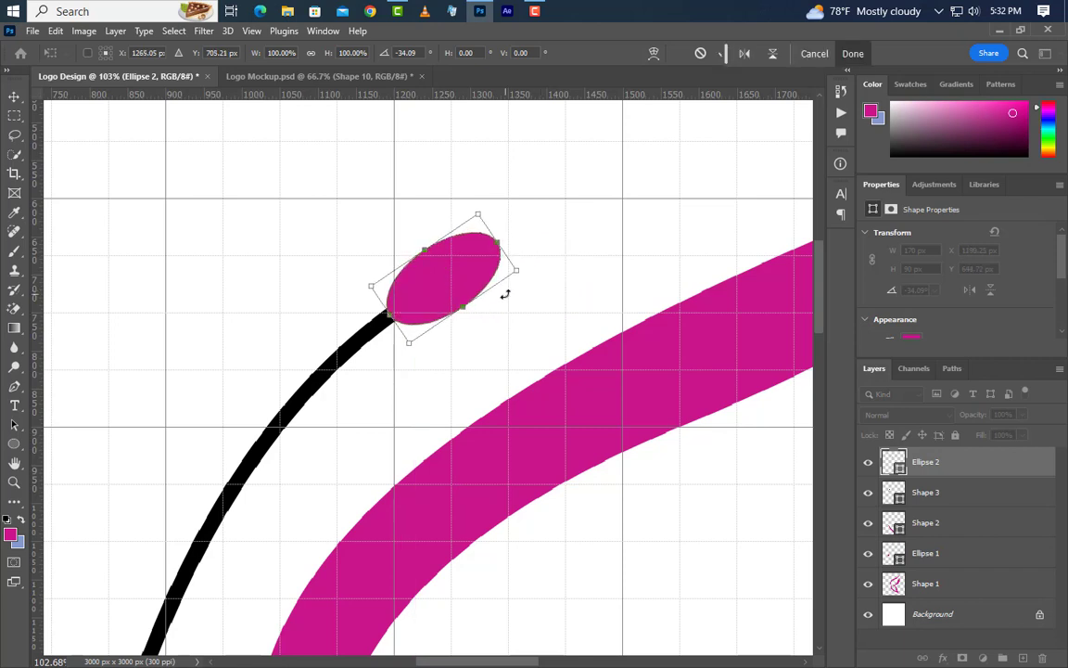
click(852, 53)
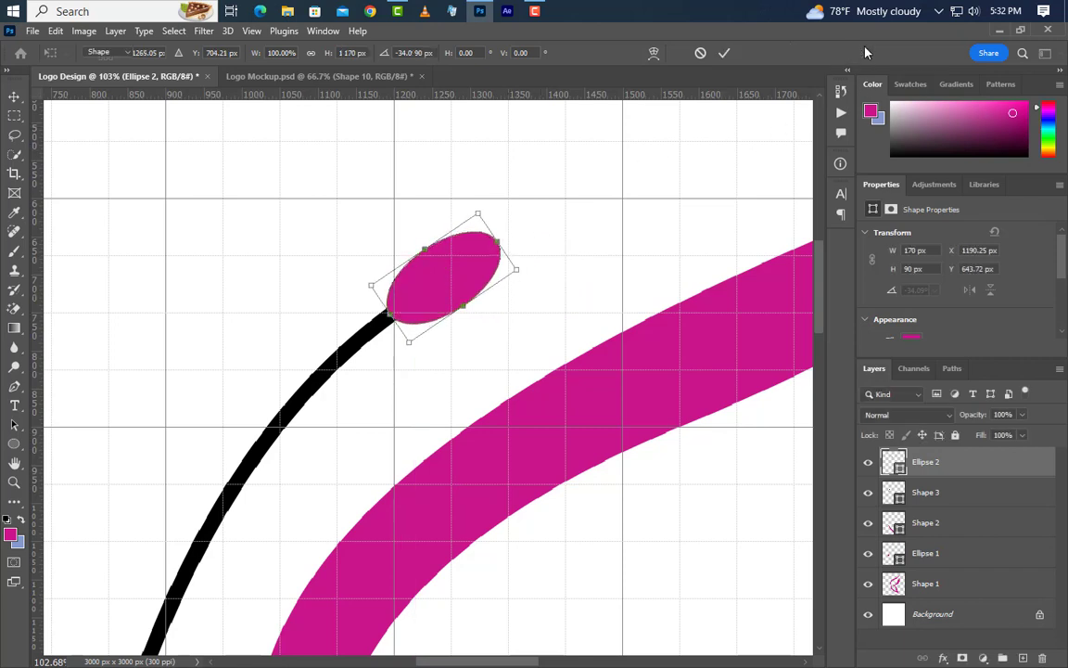
Group the antenna curve and its ellipse, and place the group below the head circle's layer in the stack.
scroll(494, 329, down, 6)
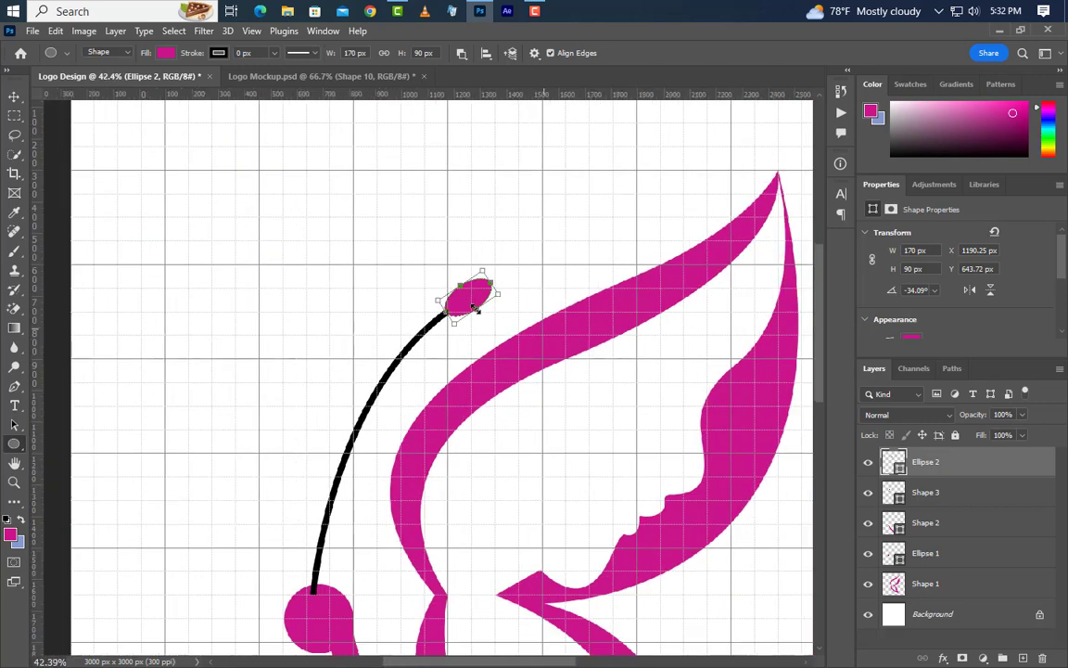
scroll(455, 460, up, 4)
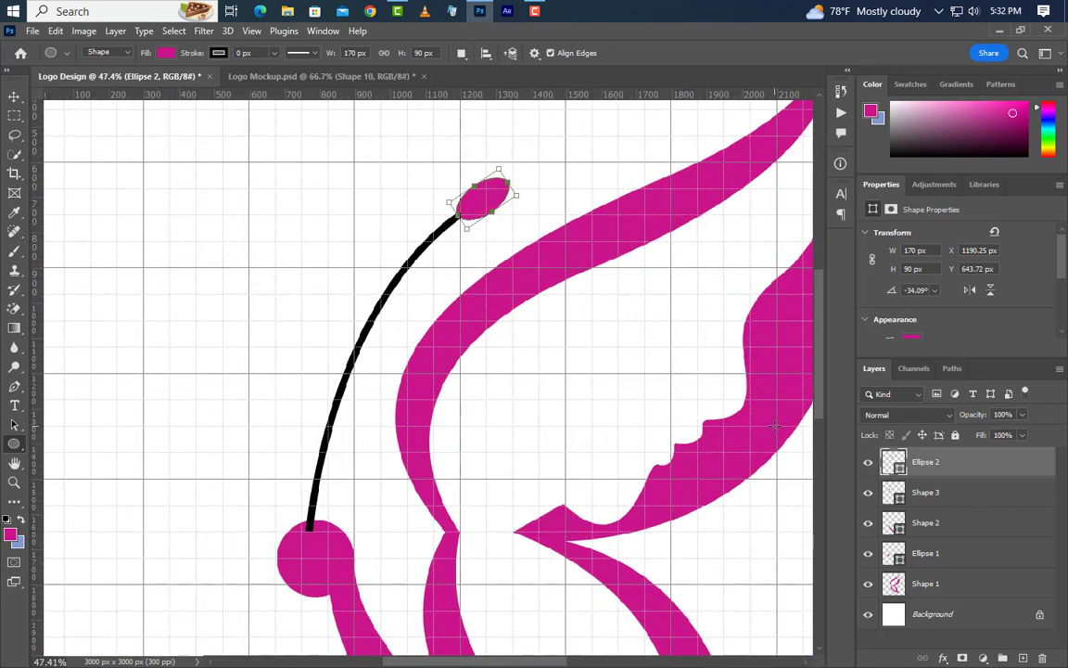
shift+click(968, 501)
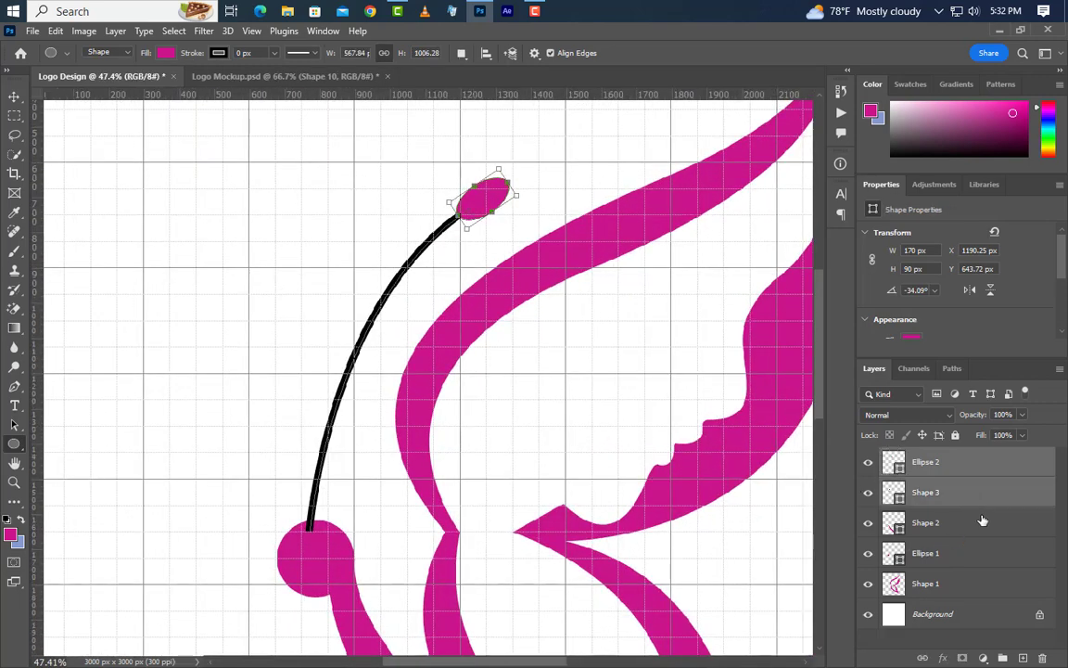
click(1006, 658)
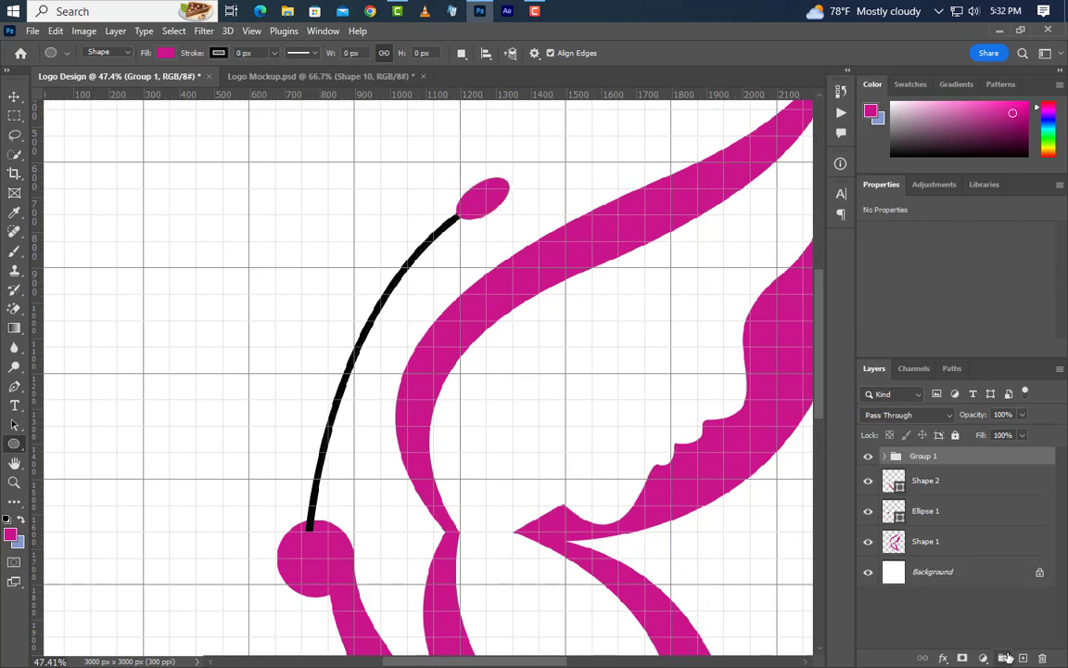
drag(1006, 459, 1007, 529)
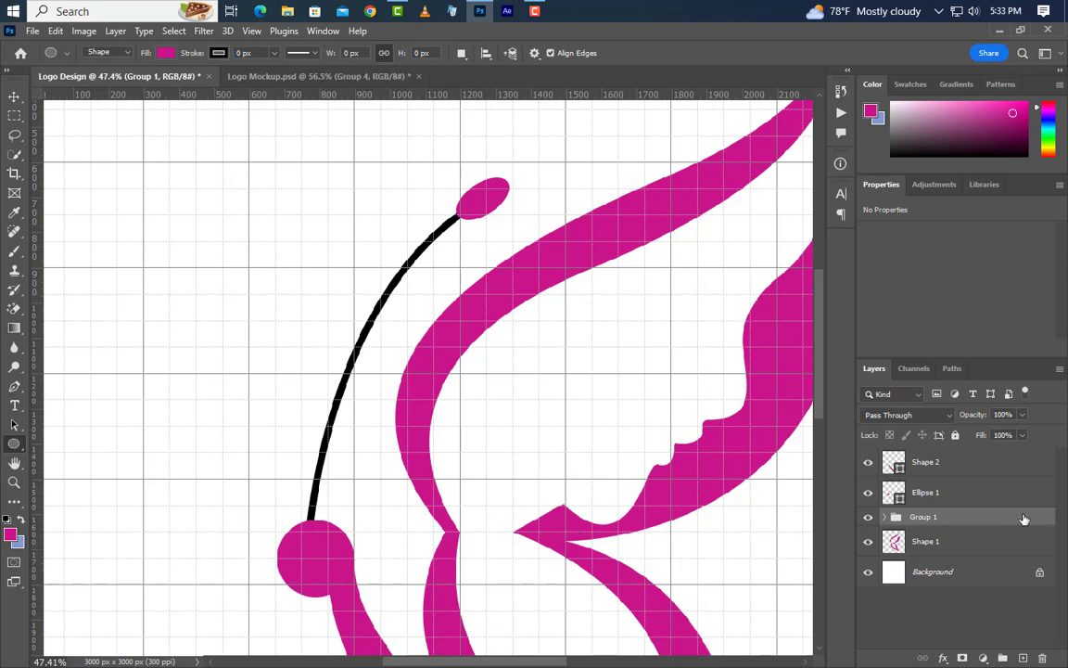
Duplicate the antenna group within the same document and rotate the copy to -21.29° with Free Transform.
right_click(1018, 517)
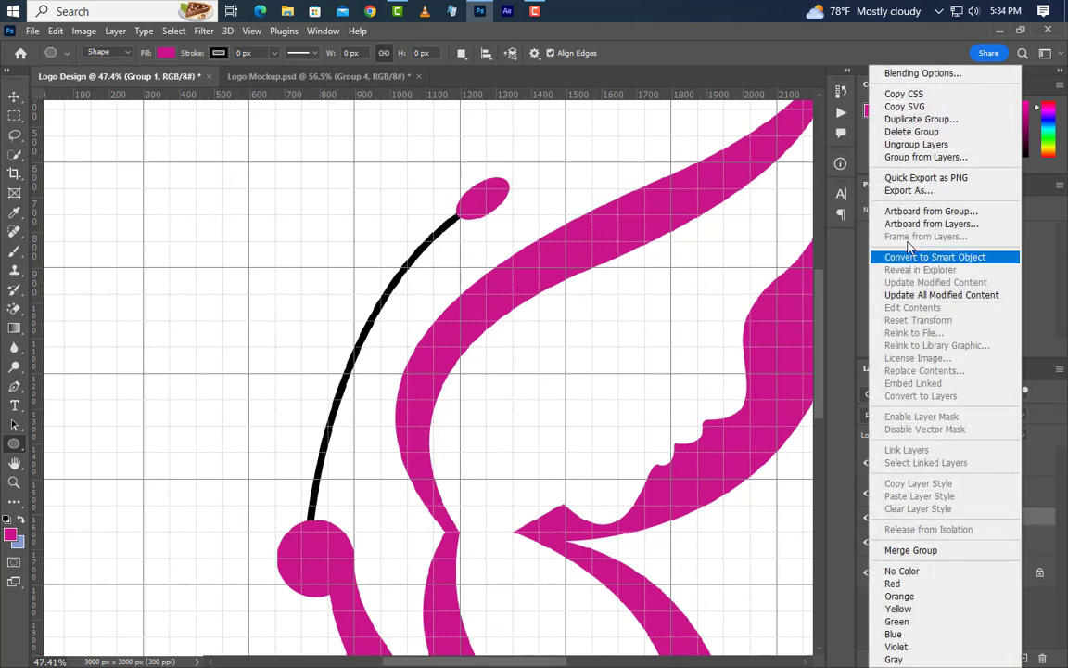
click(921, 119)
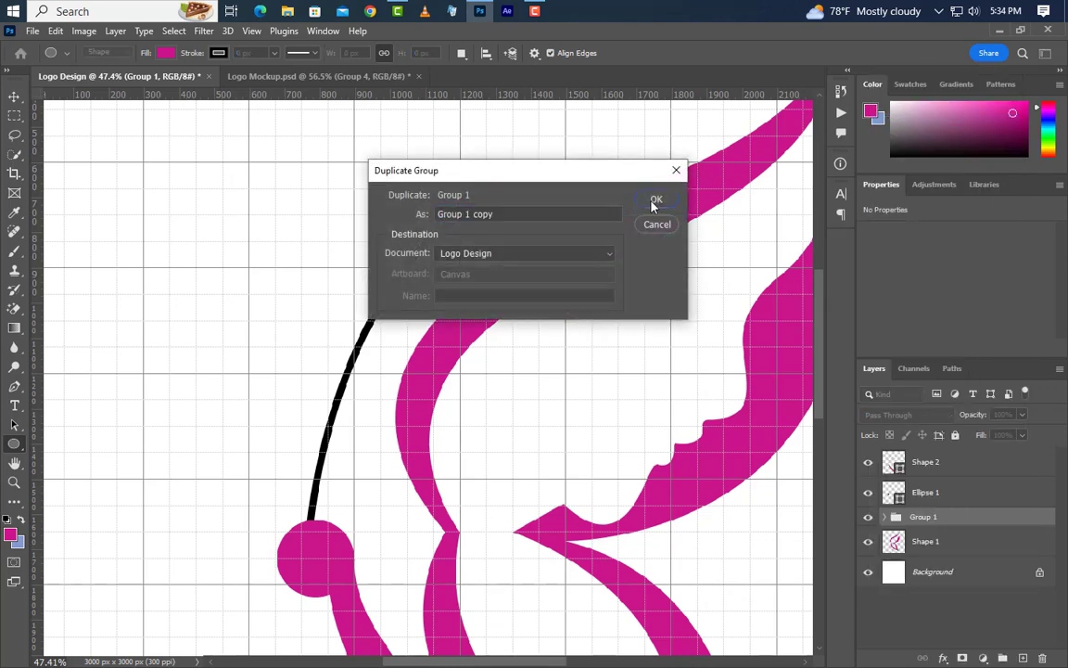
click(652, 199)
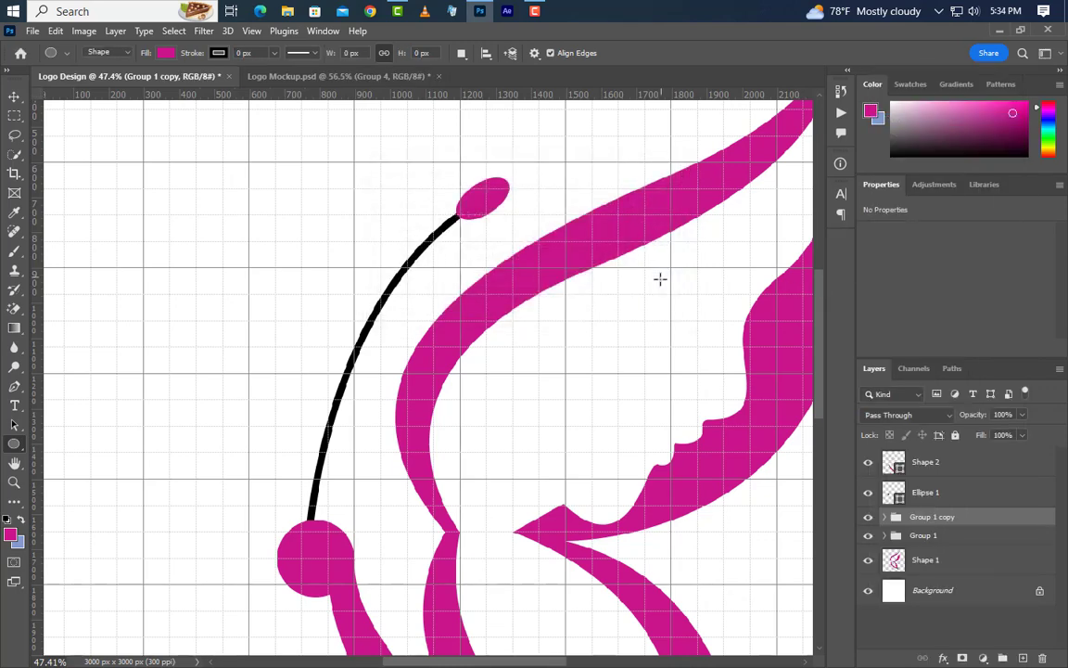
click(54, 30)
click(139, 364)
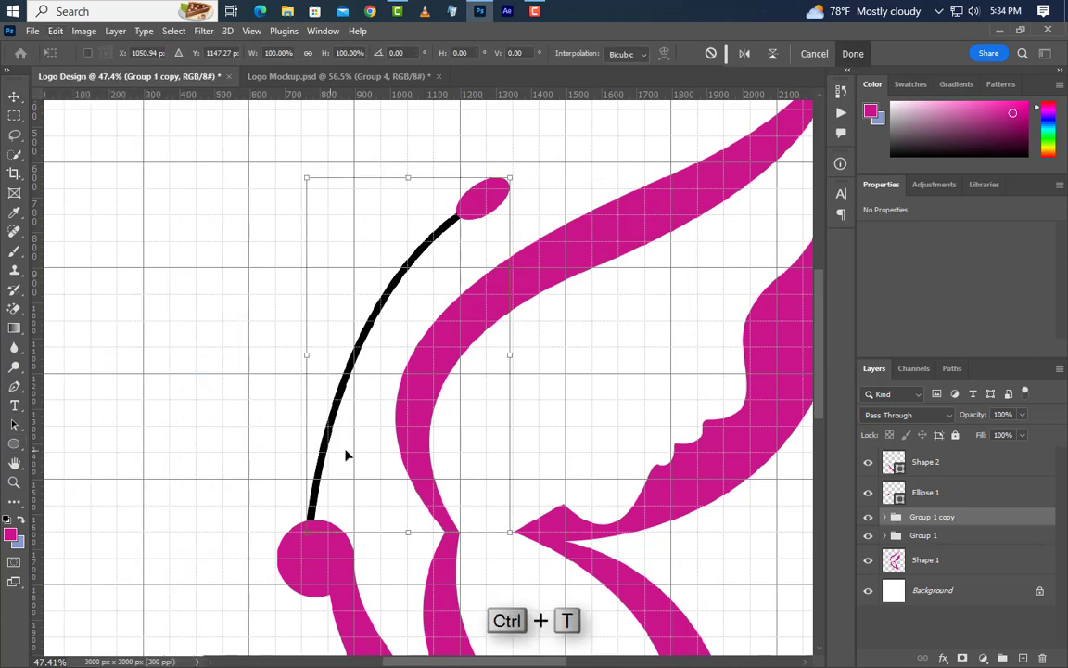
drag(542, 178, 474, 151)
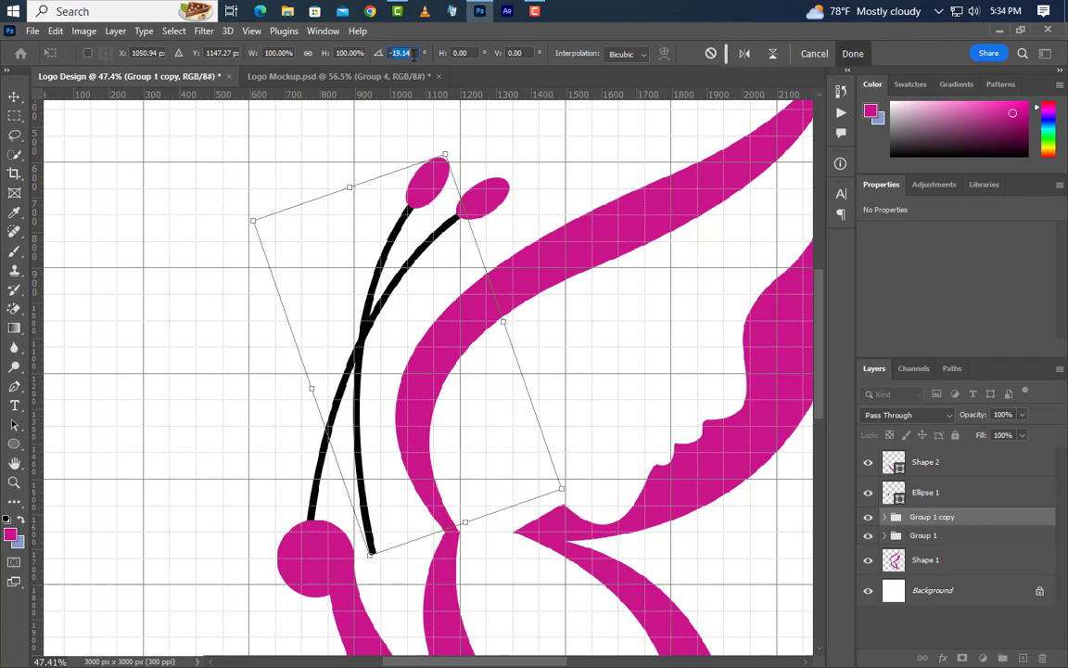
text(-21.29)
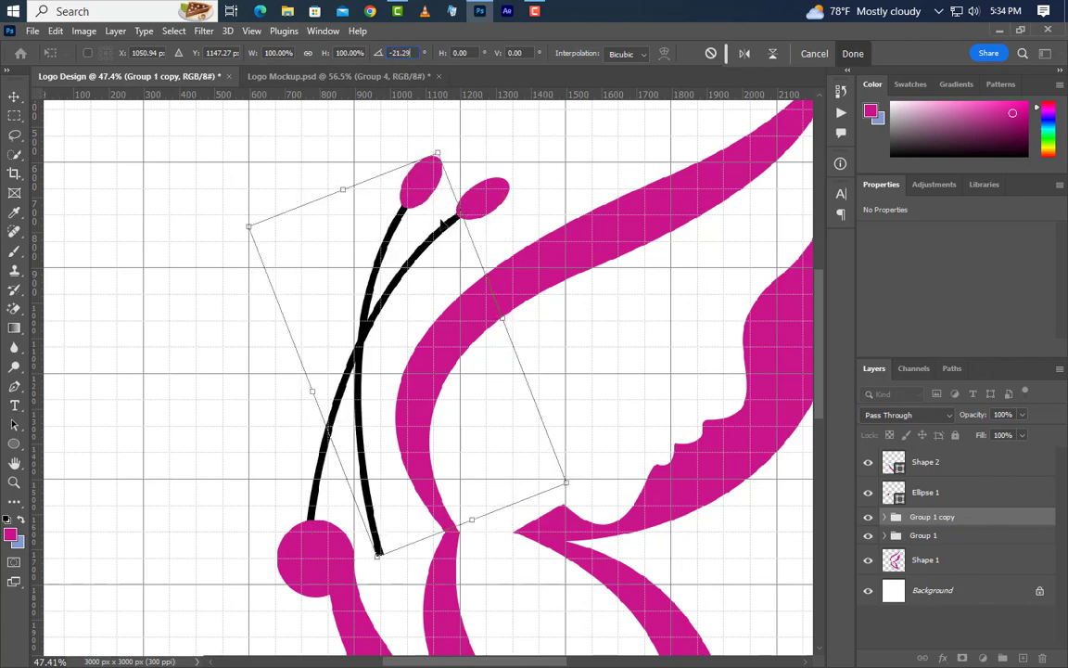
Move the rotated antenna copy left so its base meets the first antenna's base inside the head circle, and apply the transform.
drag(419, 193, 354, 191)
key(Left)
key(Left)
key(Left)
key(Left)
key(Left)
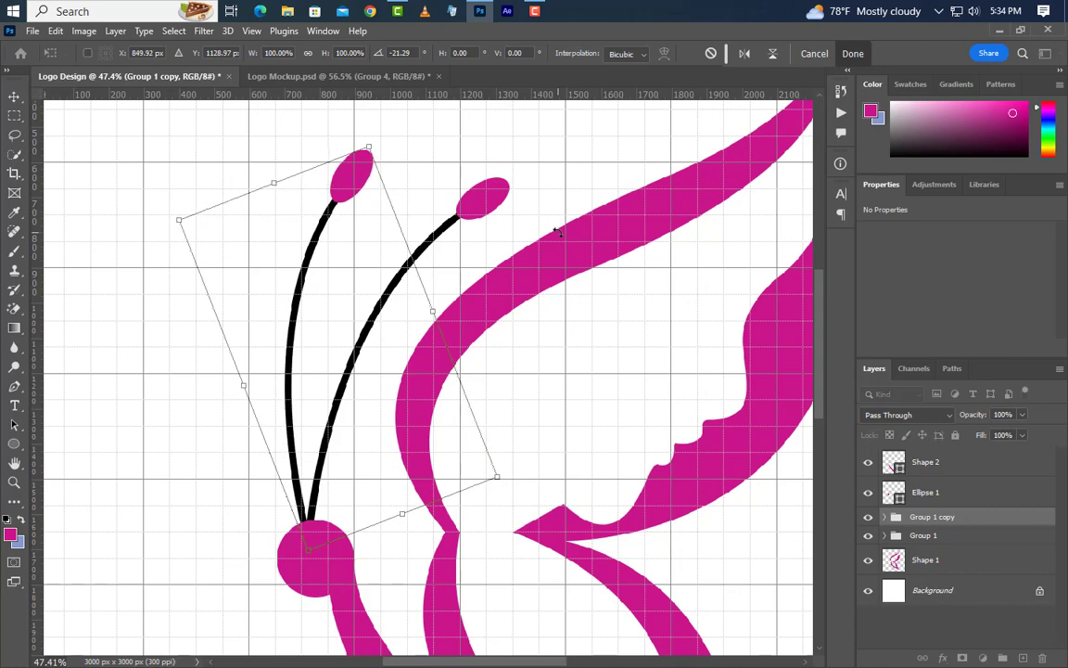
key(Down)
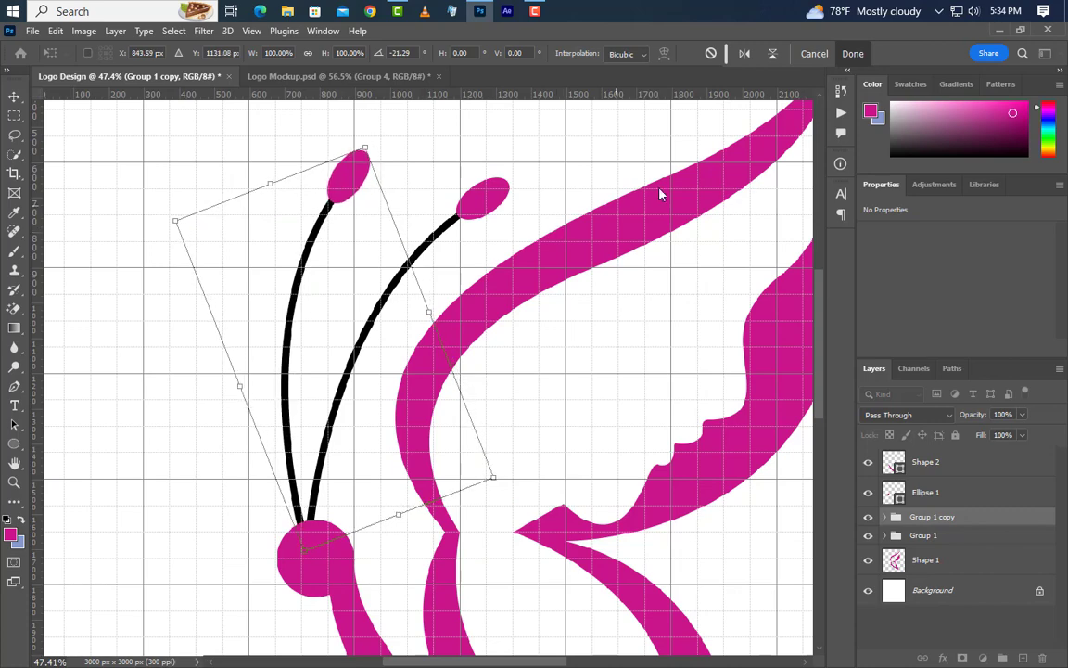
click(853, 54)
Group the body, head, both antenna groups and the wing shape into one group above the background.
scroll(138, 349, down, 10)
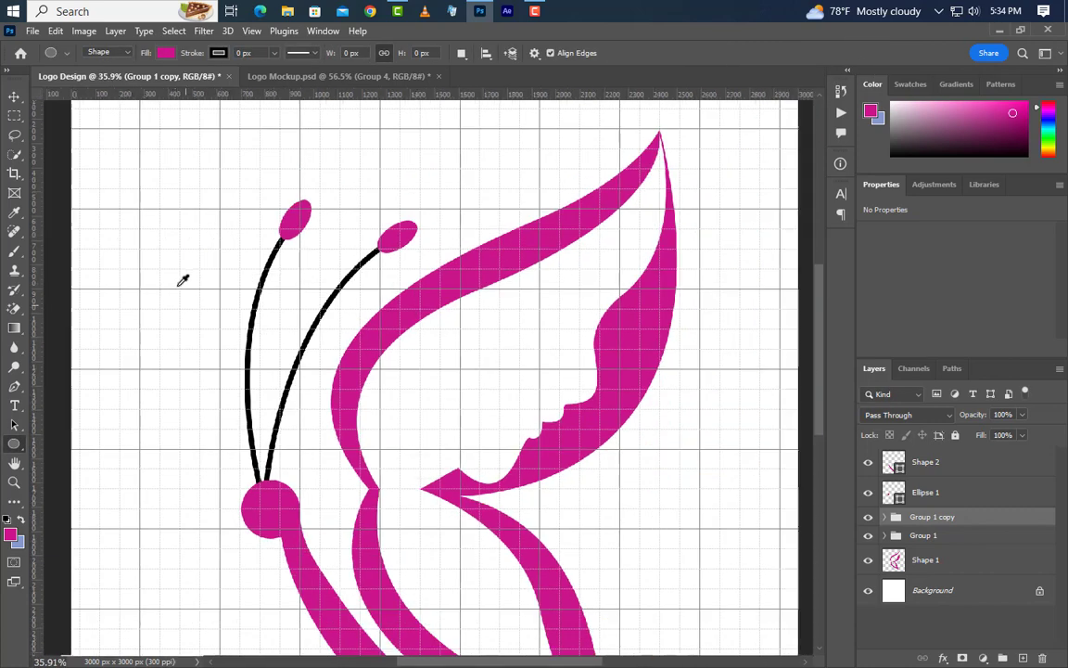
scroll(149, 342, up, 3)
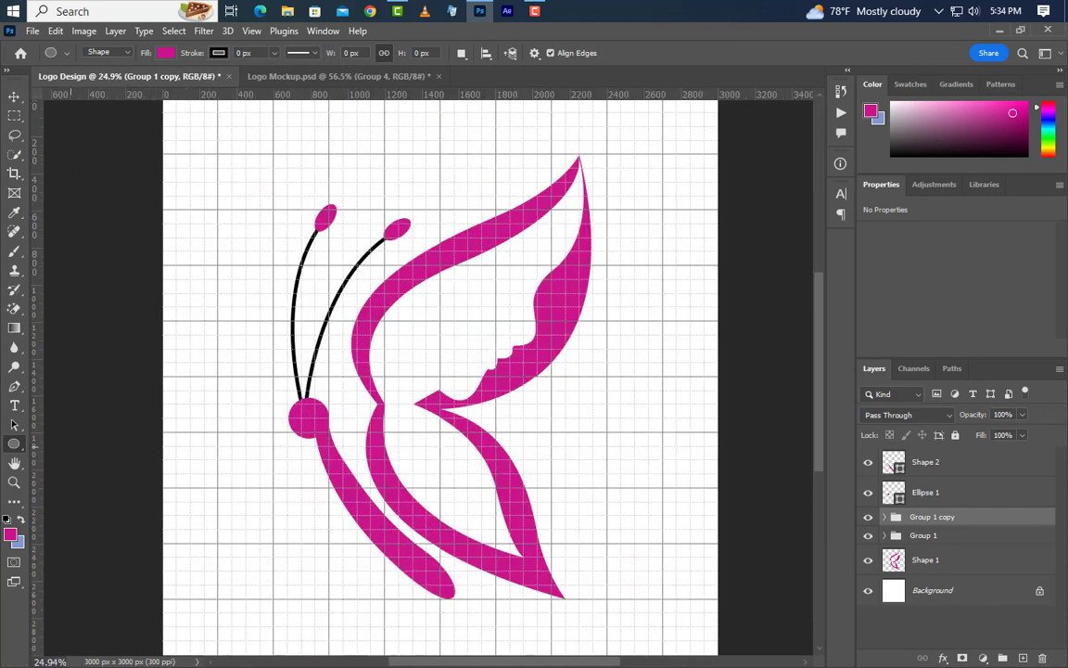
click(14, 95)
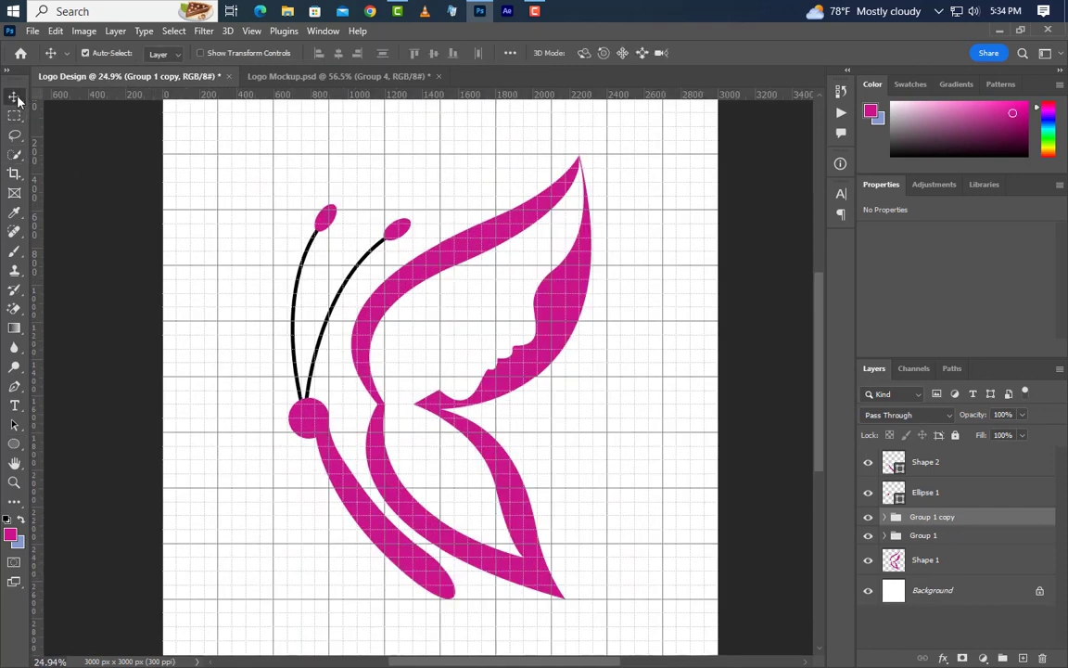
click(974, 463)
shift+click(966, 498)
ctrl+click(974, 517)
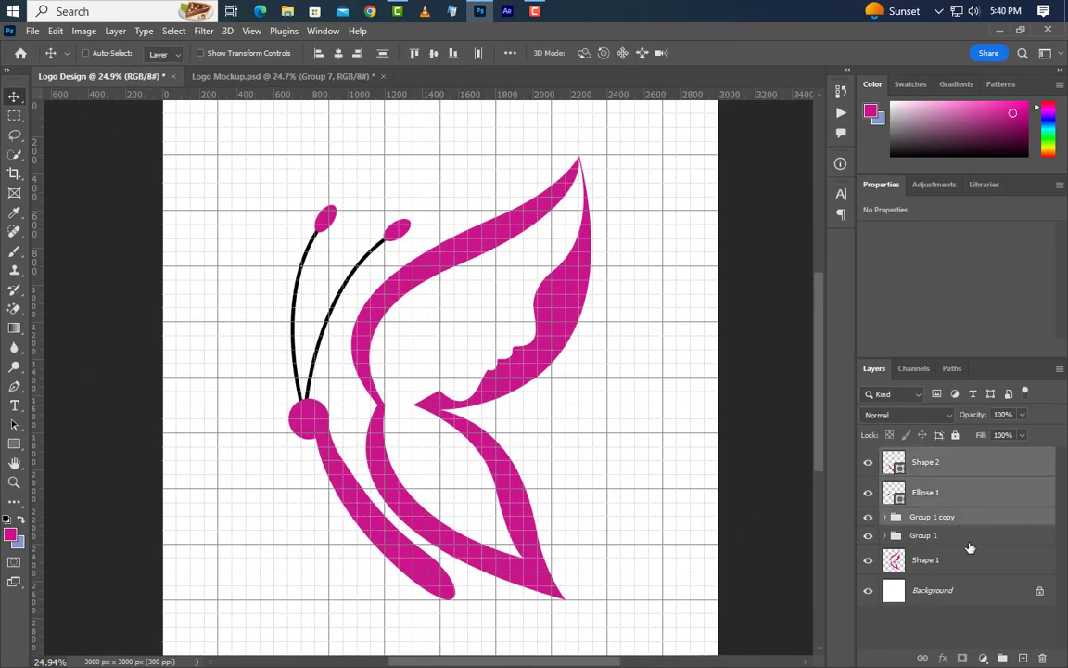
ctrl+click(971, 536)
ctrl+click(971, 559)
click(1002, 658)
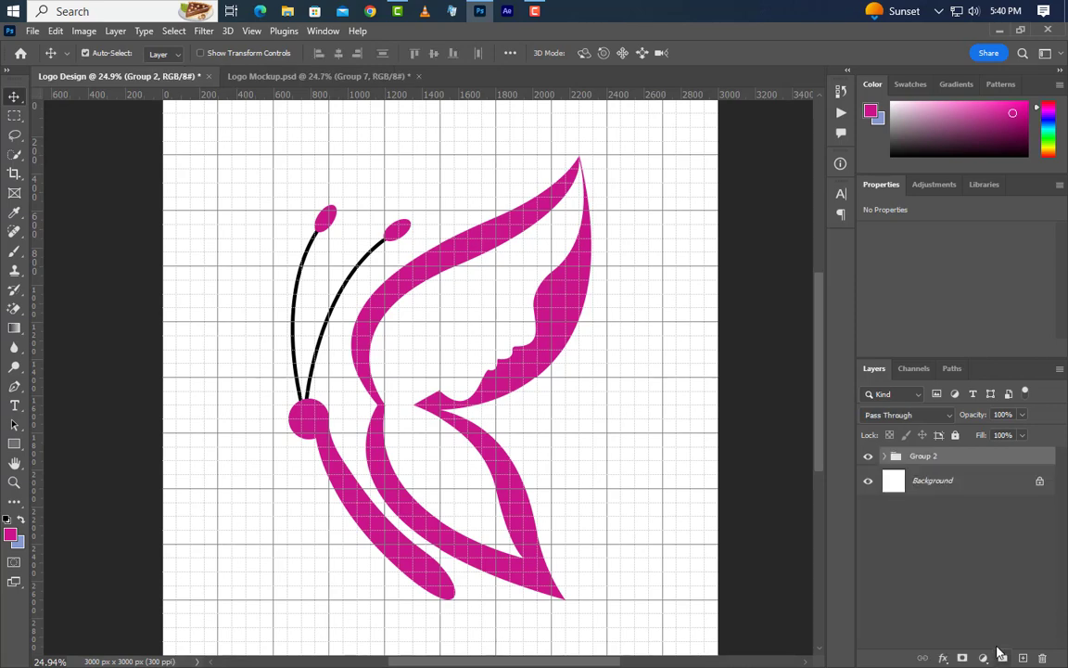
Move the whole butterfly group to the canvas's left edge and scale it proportionally to 63.30%.
scroll(461, 418, down, 3)
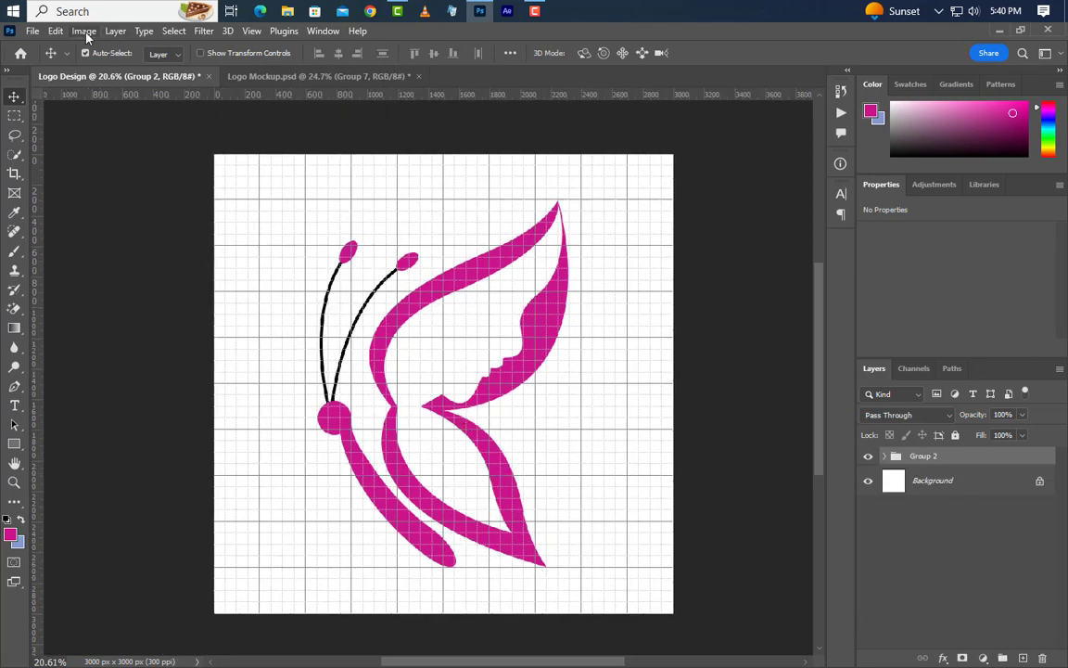
click(55, 31)
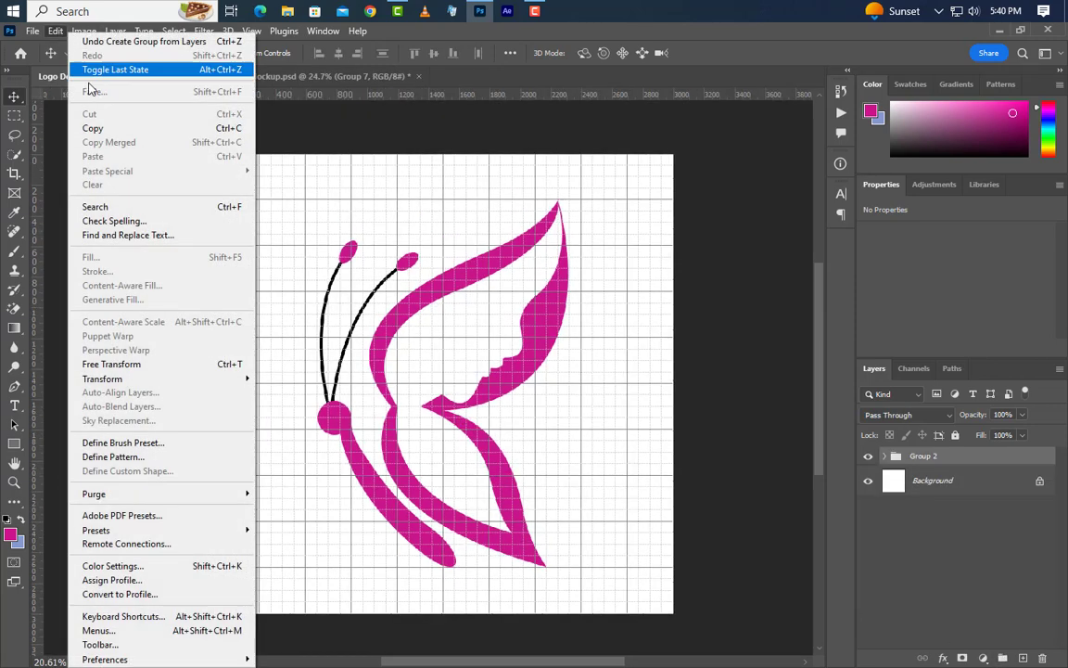
click(120, 364)
drag(443, 418, 342, 417)
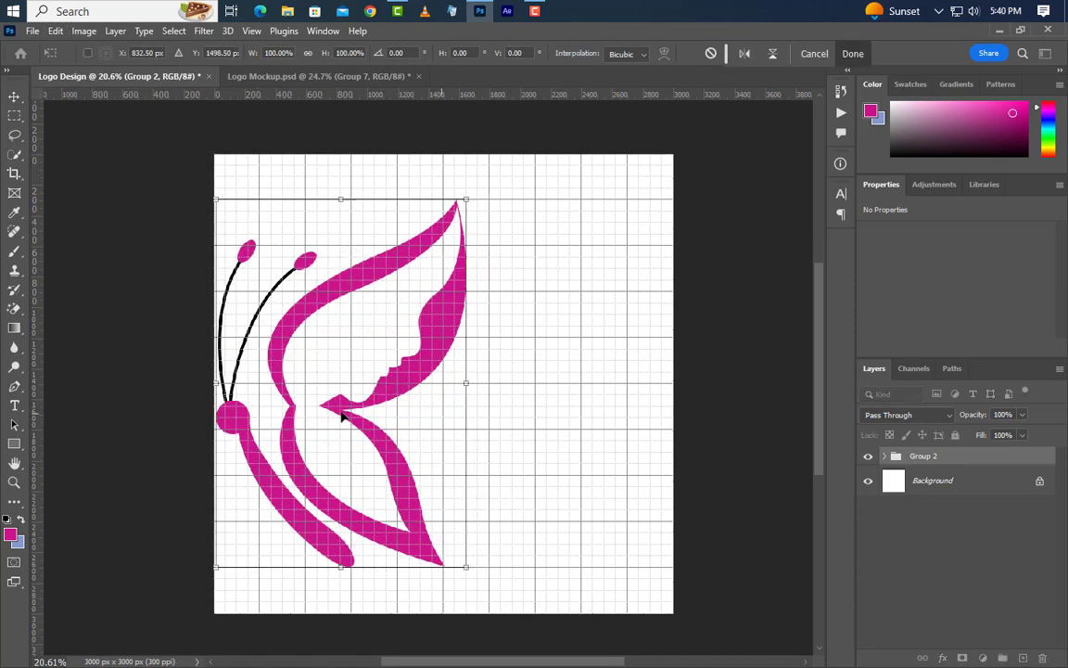
drag(468, 383, 374, 383)
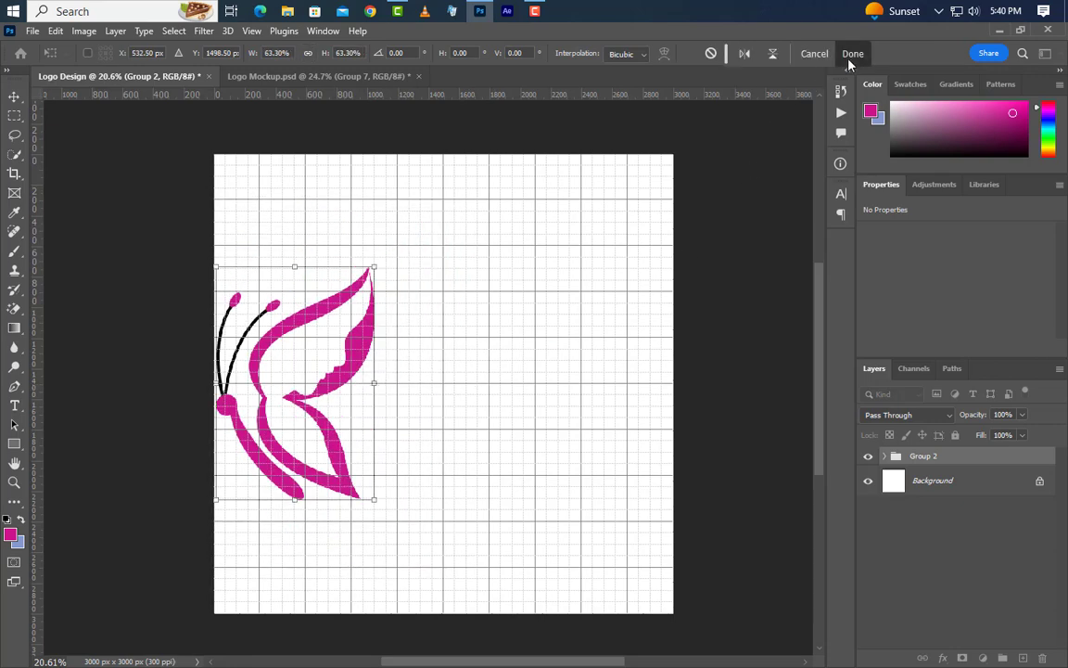
click(850, 58)
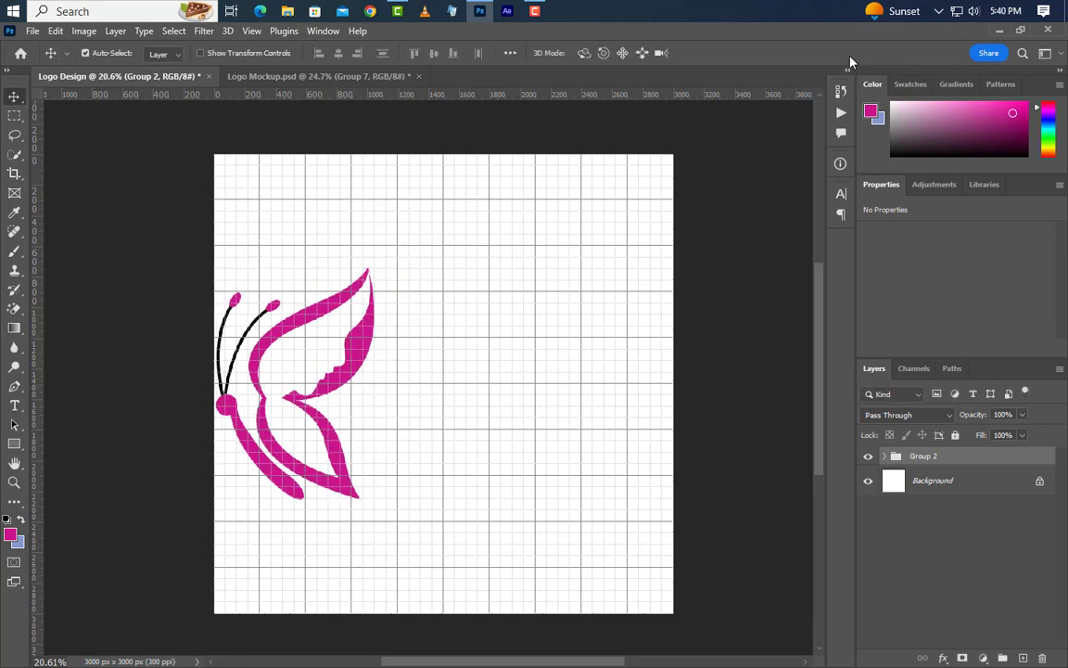
Add the magenta text "eautySpa" in Script MT Bold over the butterfly's lower wing.
click(14, 405)
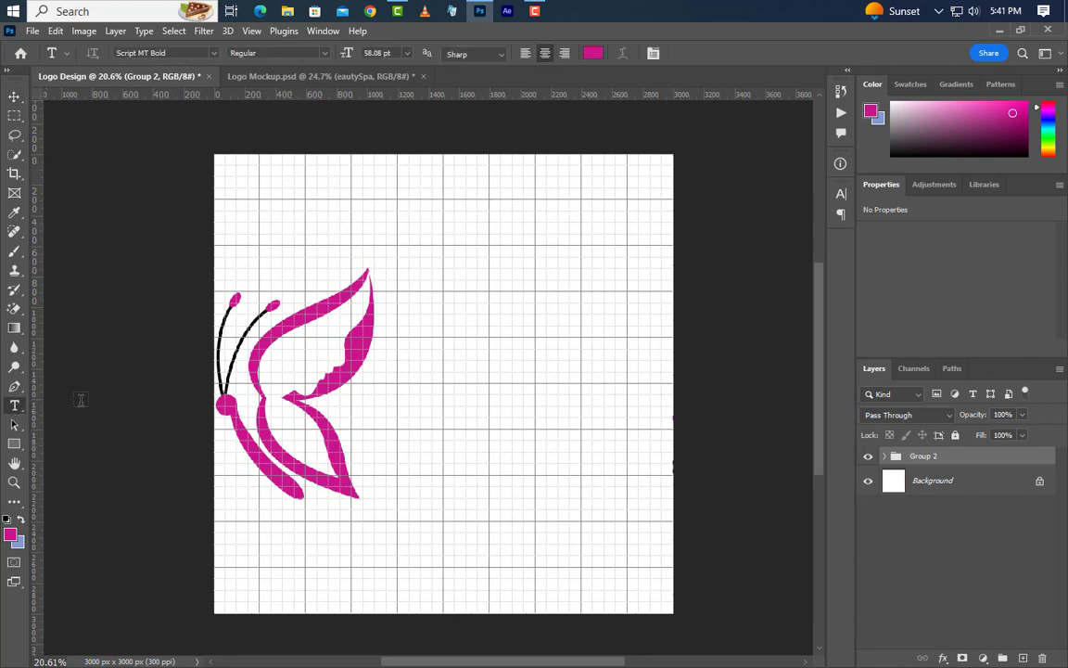
click(367, 422)
text(e)
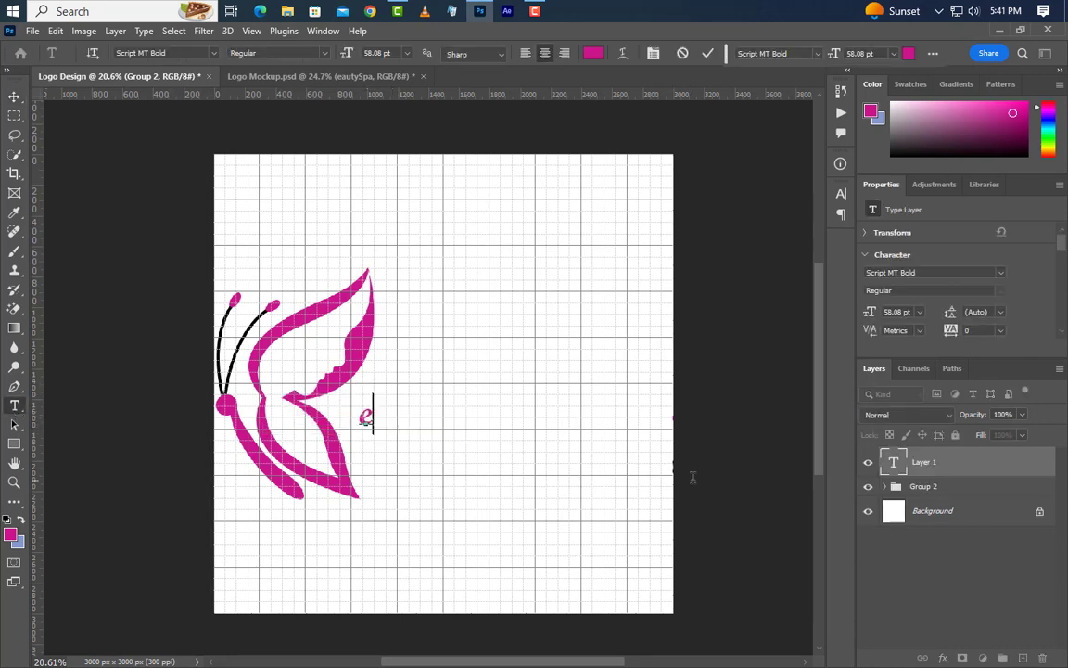
text(auty)
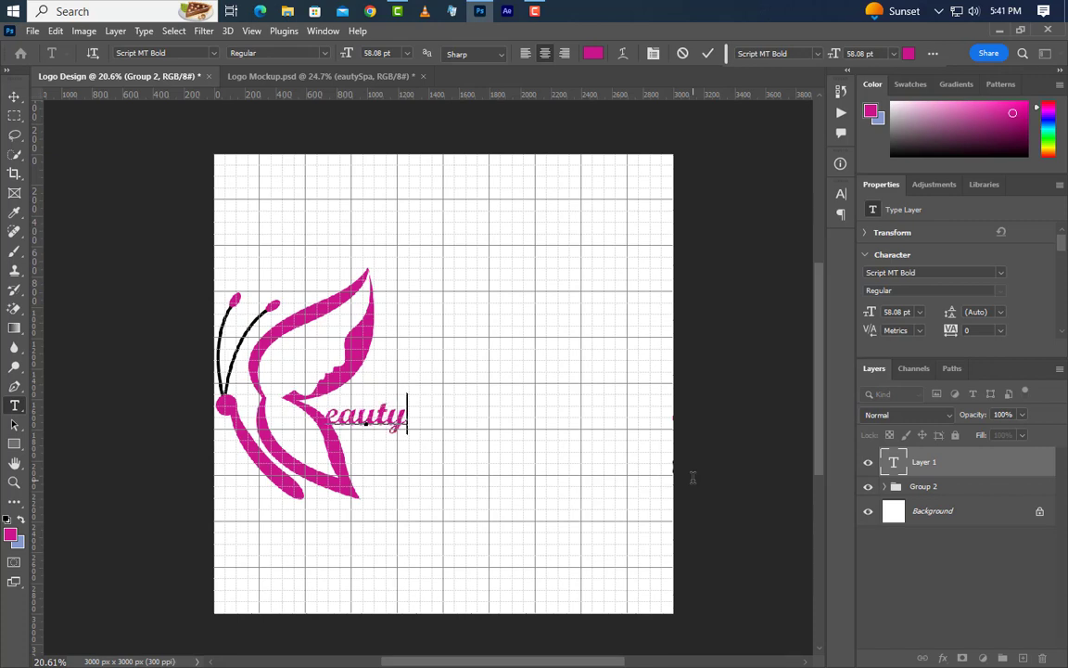
text(Spa)
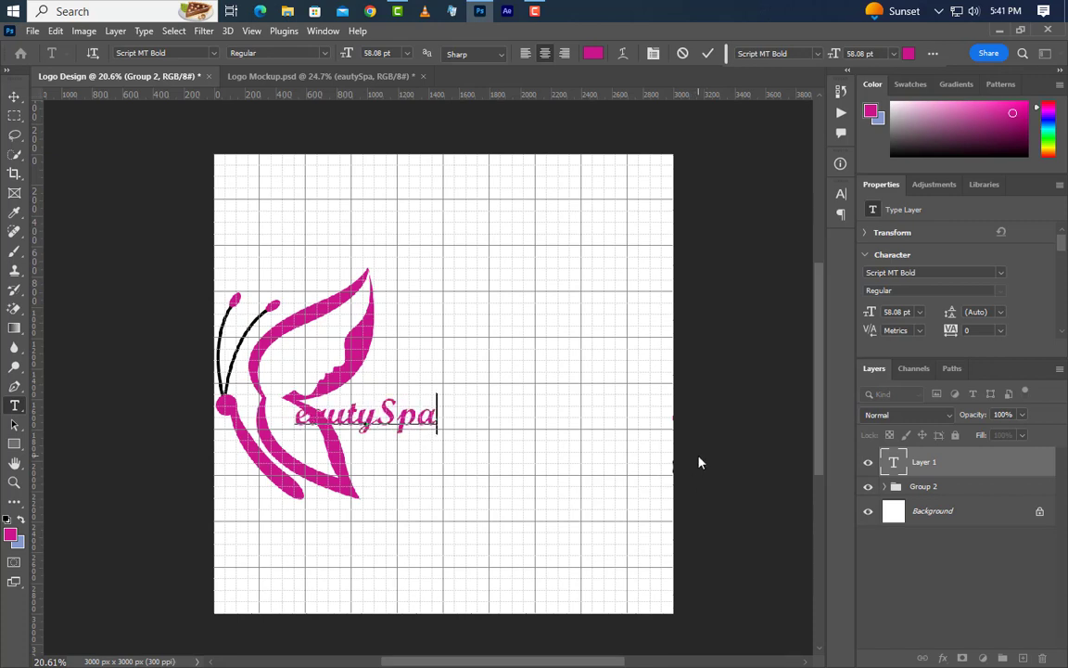
click(707, 53)
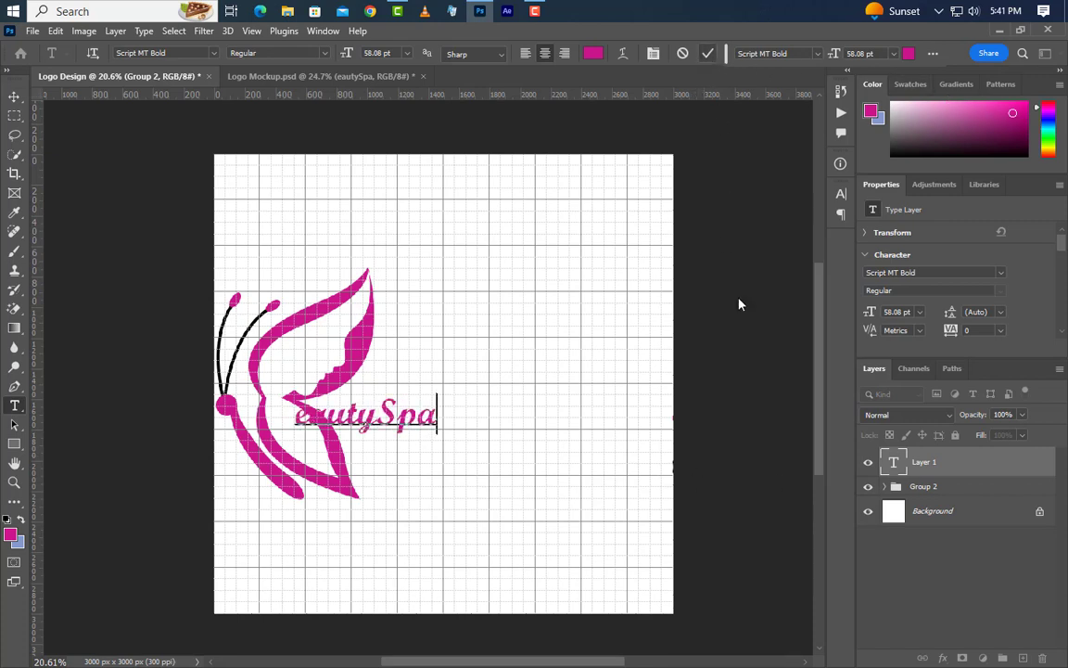
Set the "eautySpa" text's font size to 142 pt.
click(904, 316)
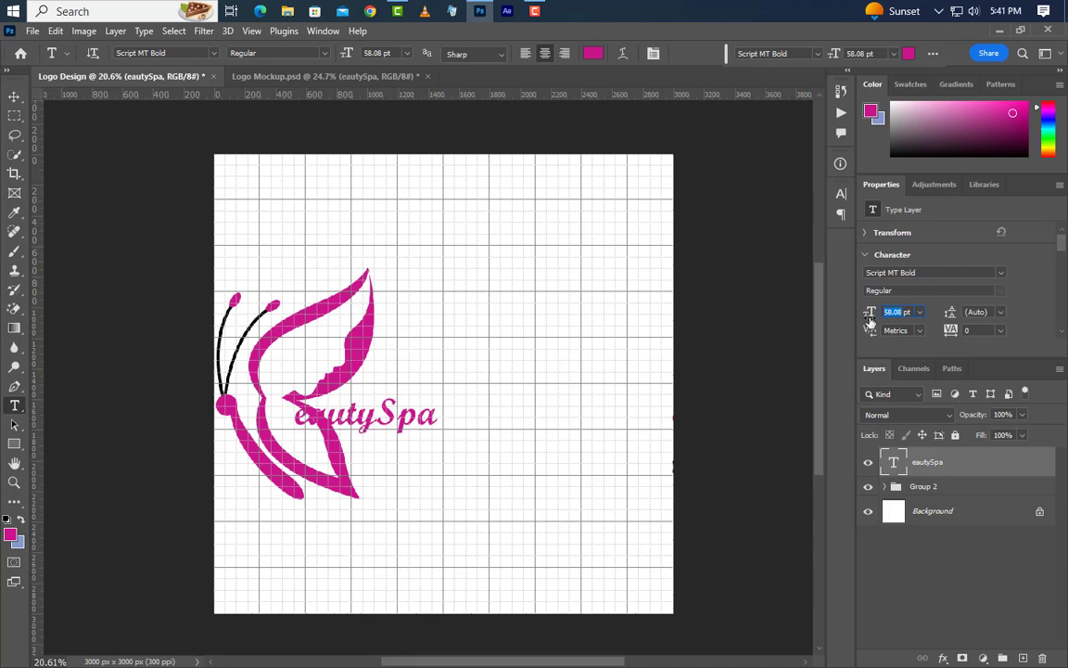
key(Return)
click(14, 97)
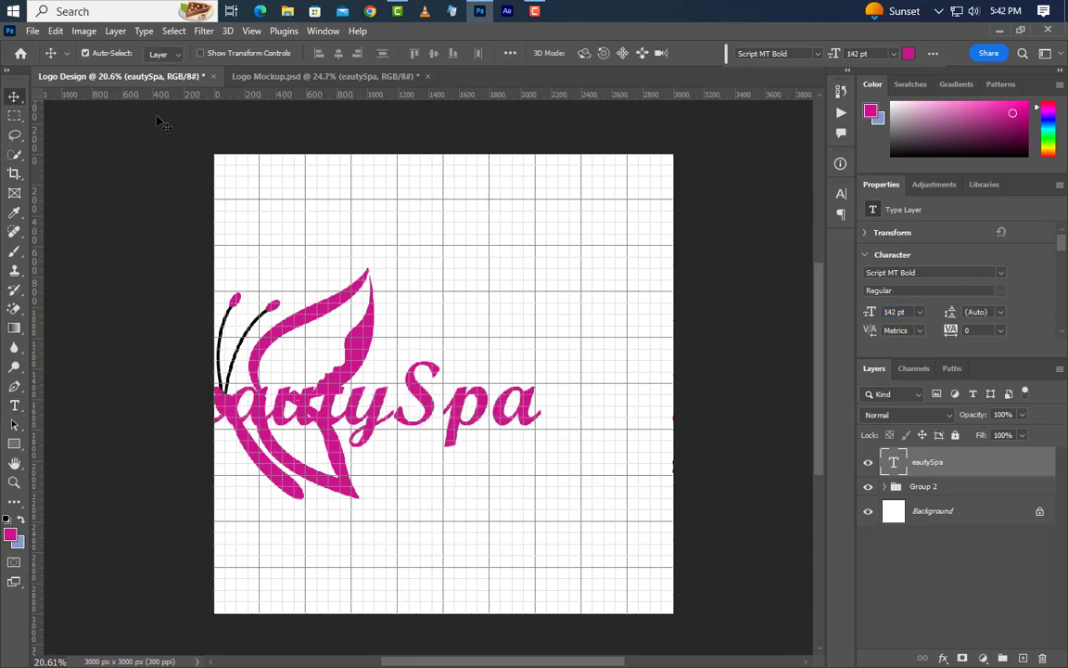
Move the "eautySpa" text to the right so it starts just beside the butterfly's wing.
drag(381, 431, 530, 438)
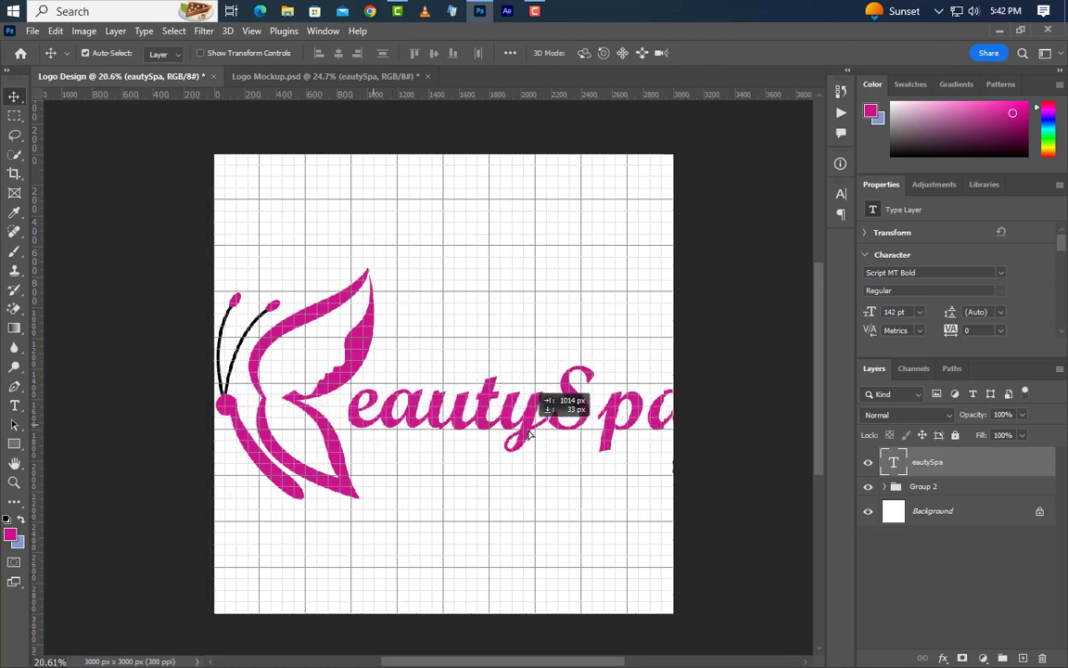
scroll(612, 402, up, 2)
scroll(612, 403, up, 2)
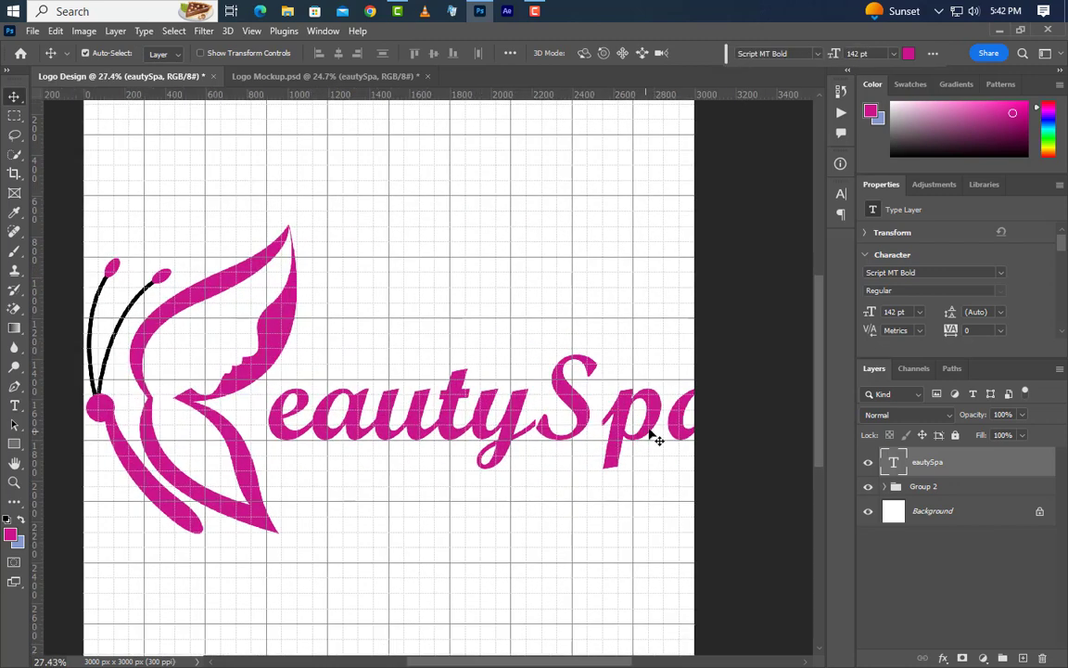
Set the tracking of the "Spa" letters in the "eautySpa" text to -100.
click(14, 406)
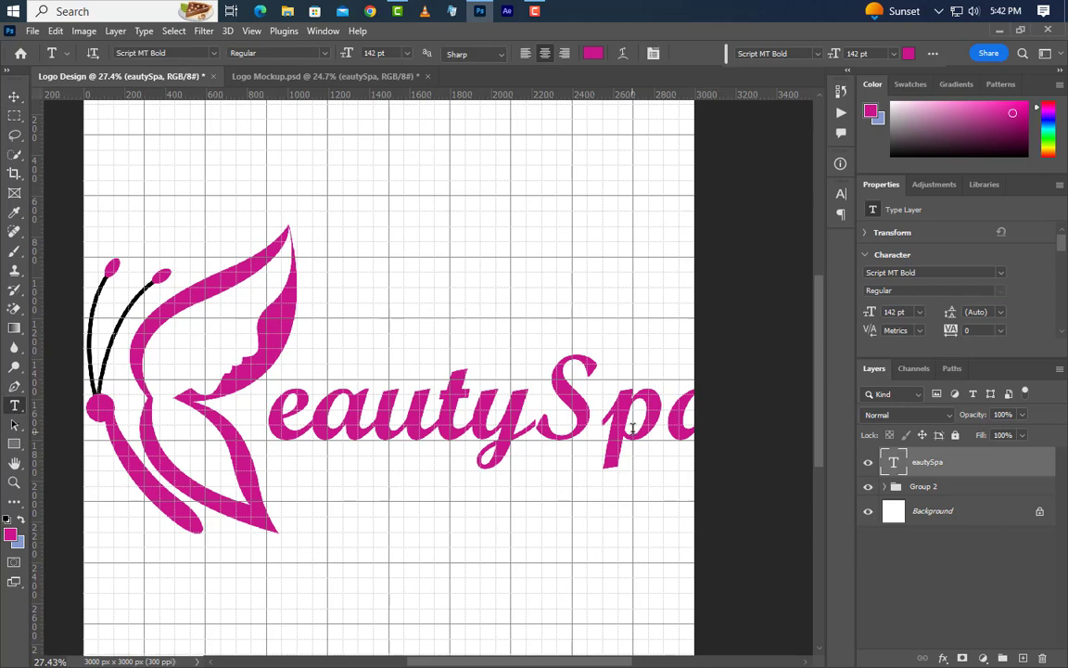
drag(543, 413, 731, 413)
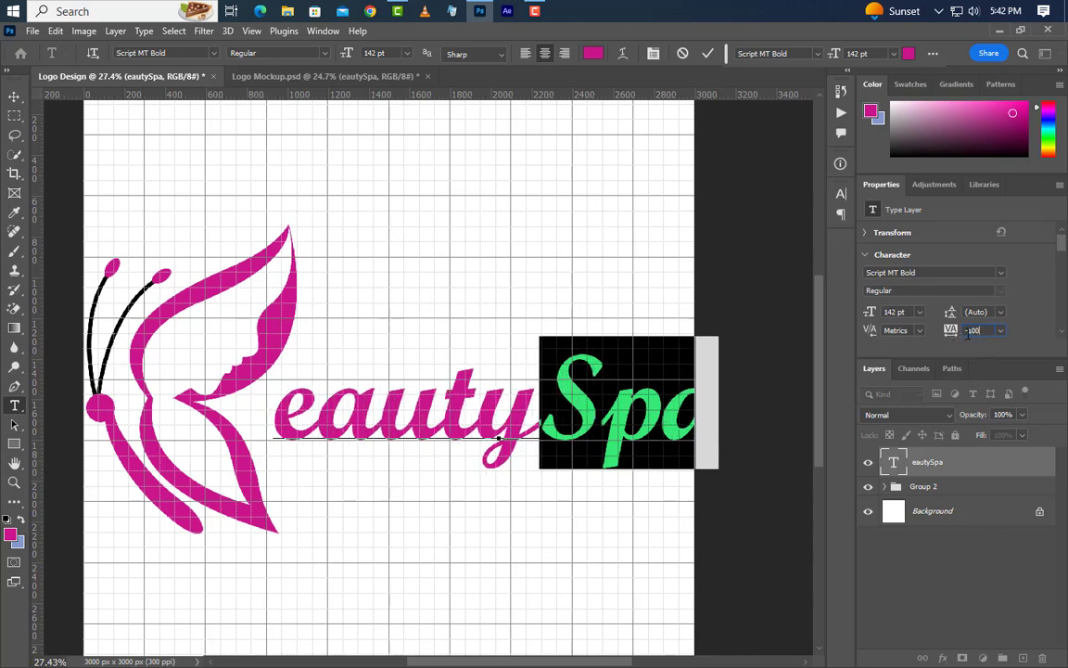
click(709, 53)
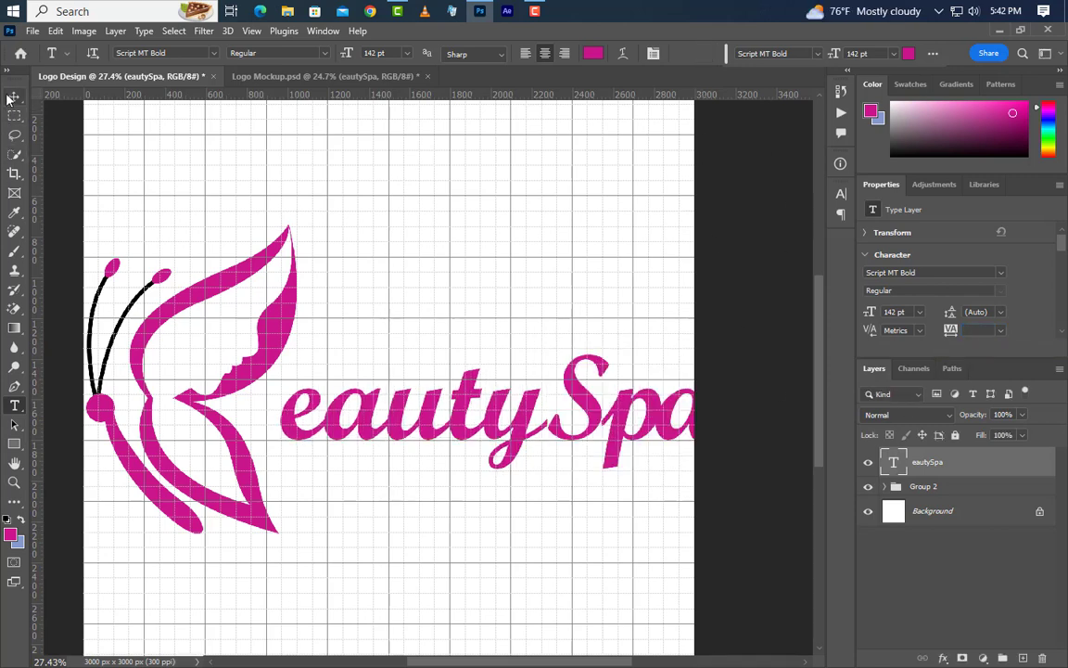
Nudge the "eautySpa" text left so it sits closer to the butterfly's wing.
key(v)
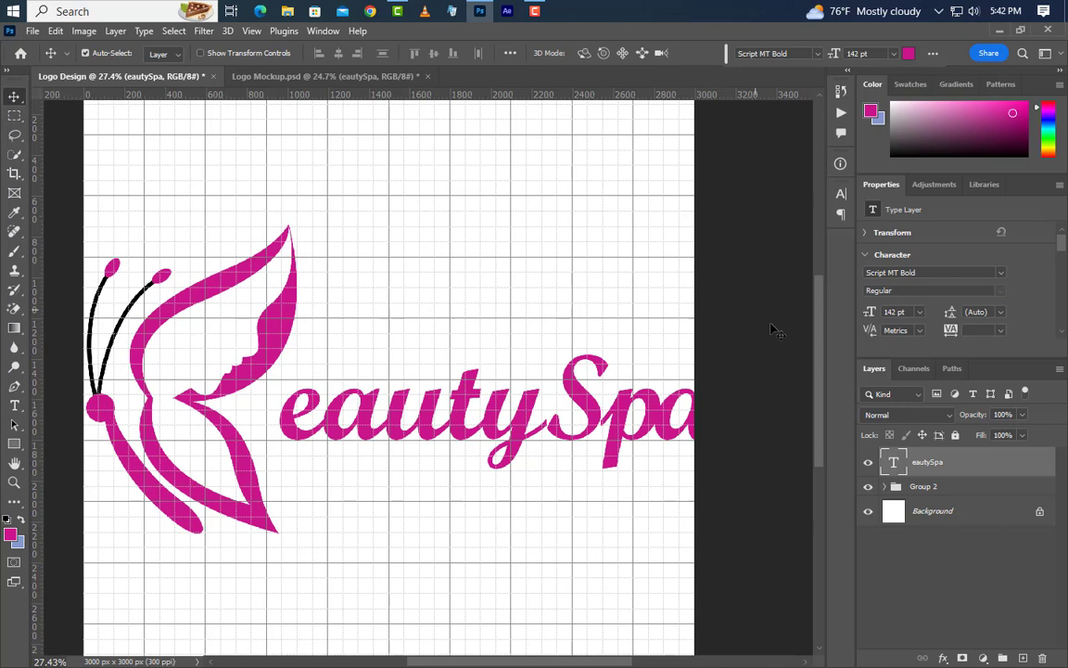
key(shift+Left)
key(shift+Left)
key(shift+Left)
key(shift+Left)
key(shift+Left)
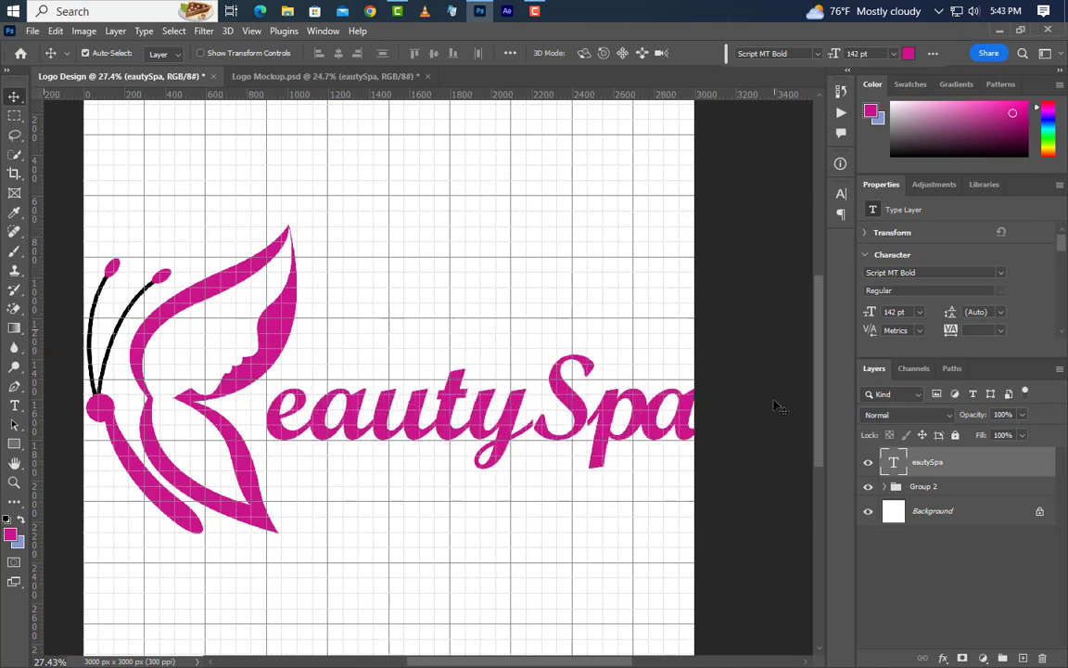
Reduce only the "Spa" letters to a font size of 115 pt and commit the text edit.
click(14, 406)
click(558, 415)
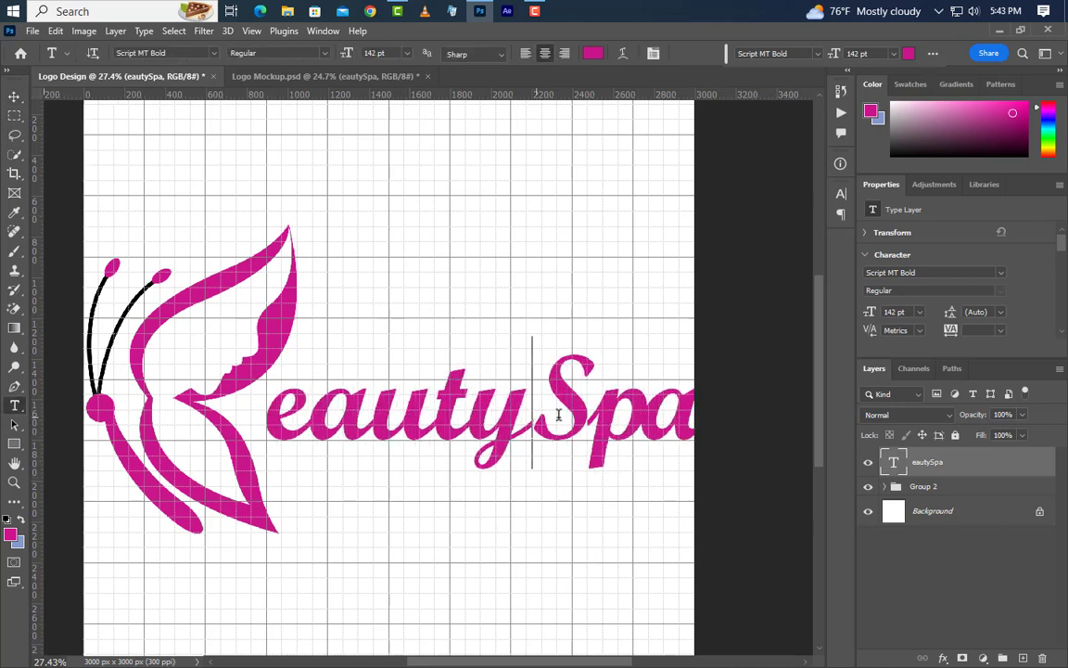
drag(558, 414, 677, 371)
click(871, 315)
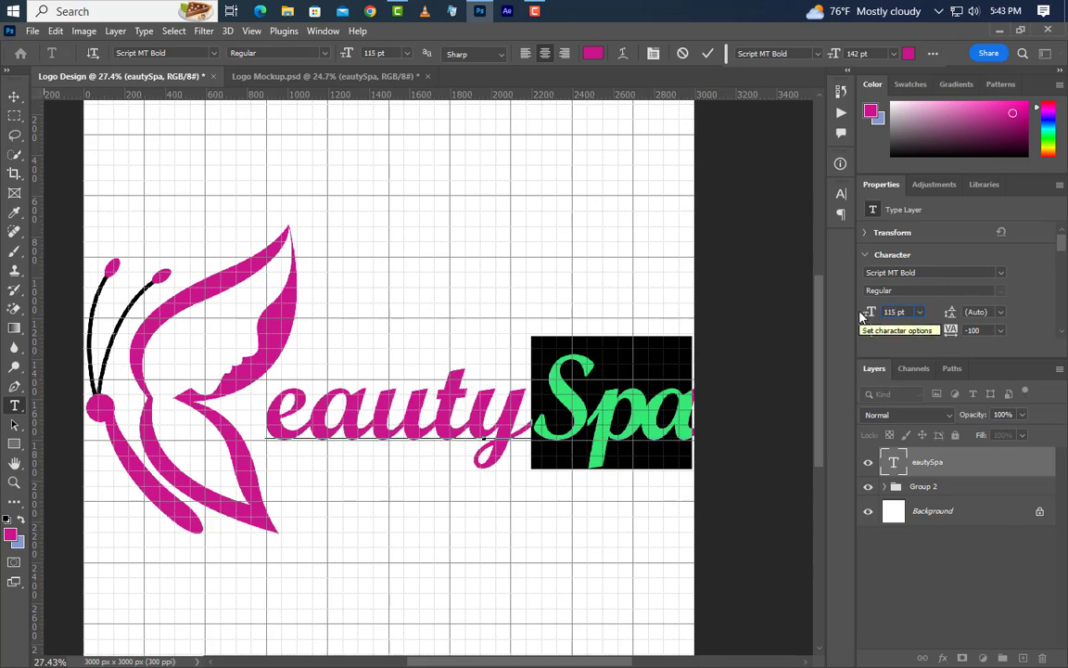
key(Return)
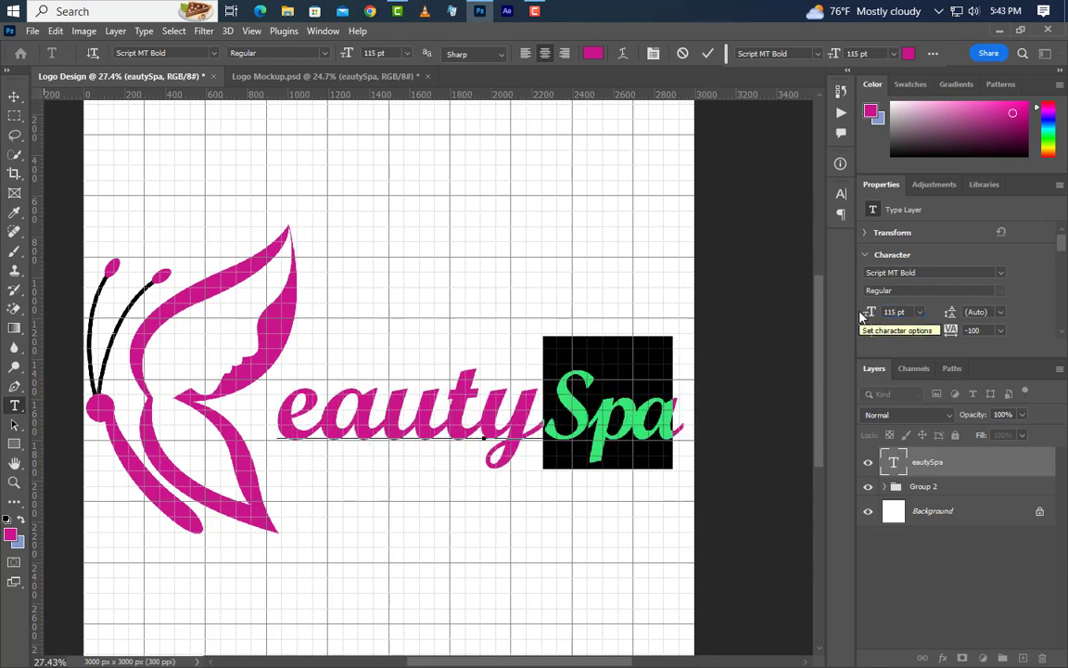
click(707, 54)
click(14, 98)
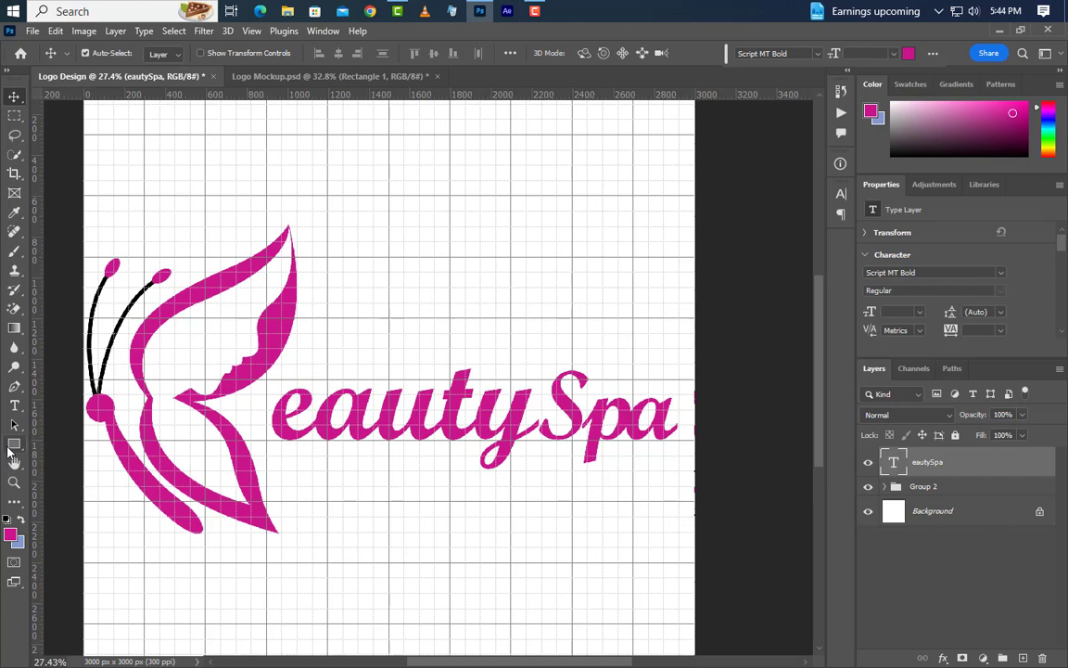
Draw a magenta rectangle below the right part of the "eautySpa" text and set its size to 1425 × 180 px.
click(10, 447)
click(62, 446)
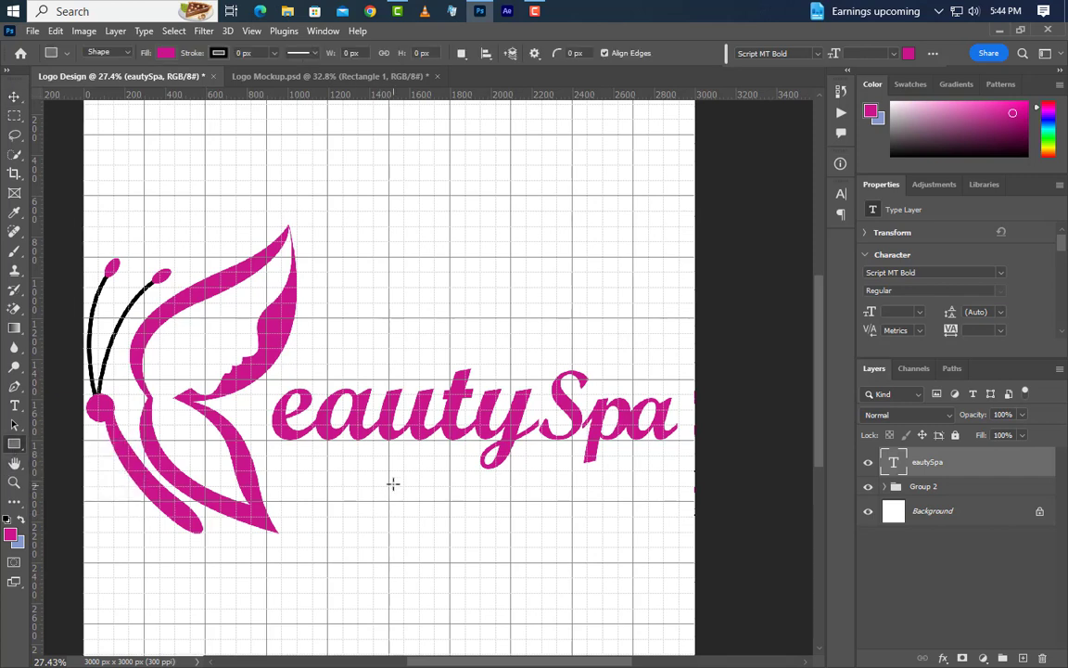
drag(387, 473, 662, 532)
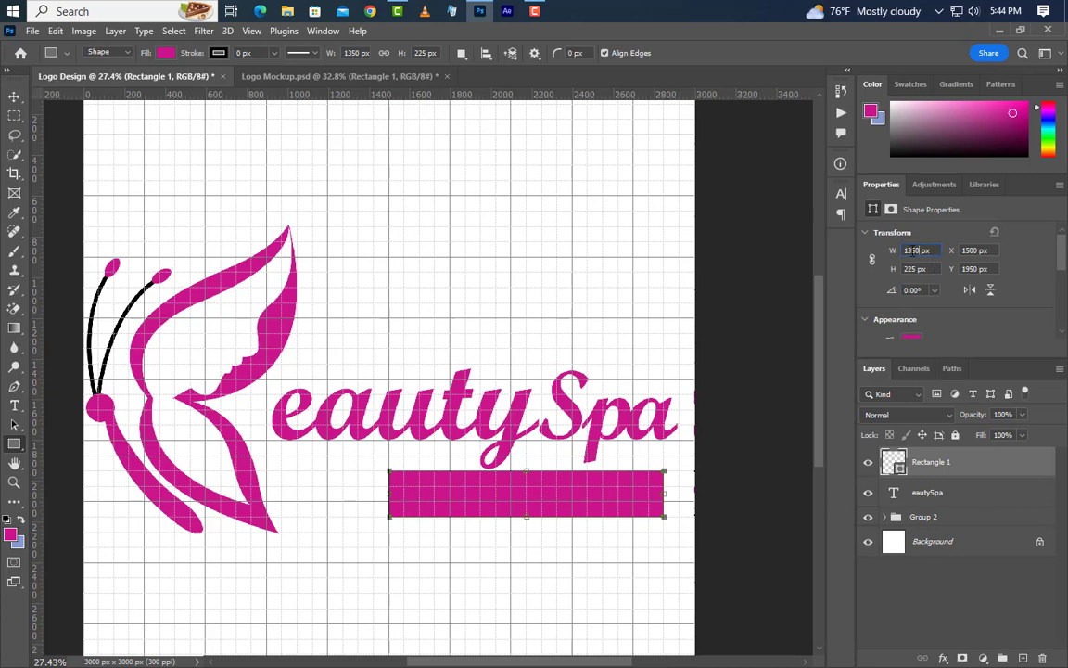
drag(912, 250, 896, 251)
key(Return)
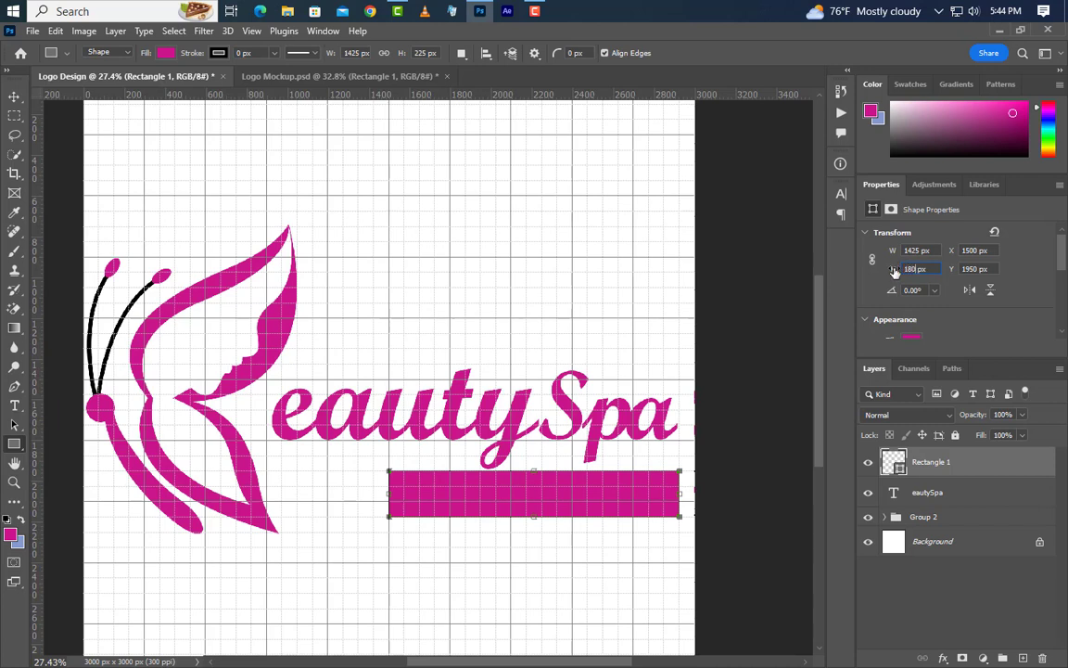
key(Return)
Round all four corners of the rectangle to 90 px and set its black stroke to 5 px.
scroll(935, 295, down, 5)
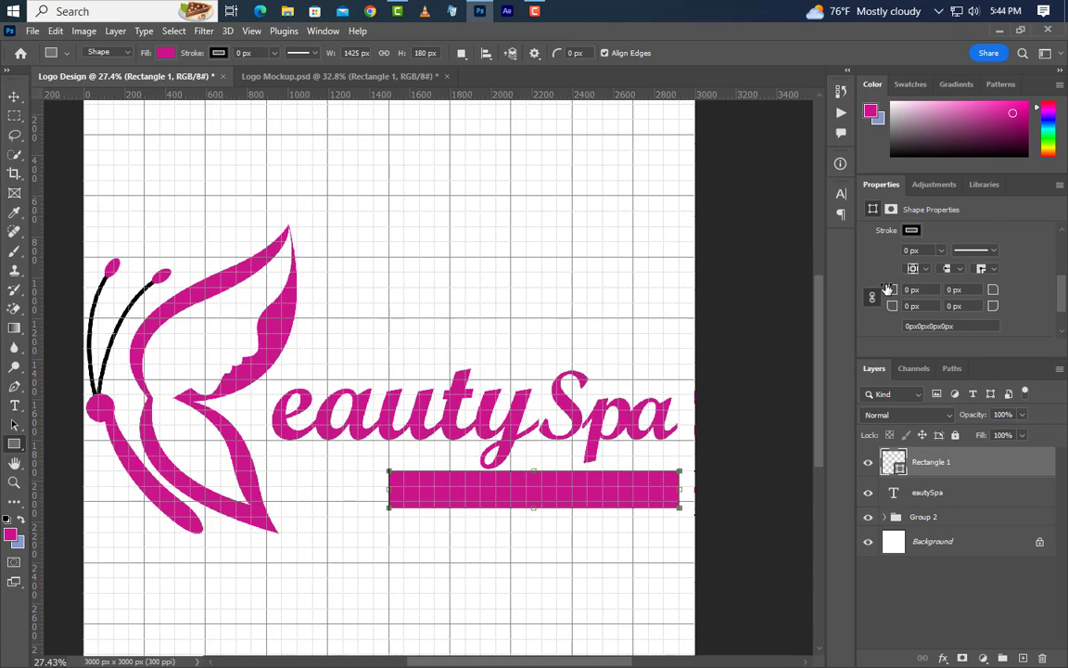
drag(888, 289, 1061, 304)
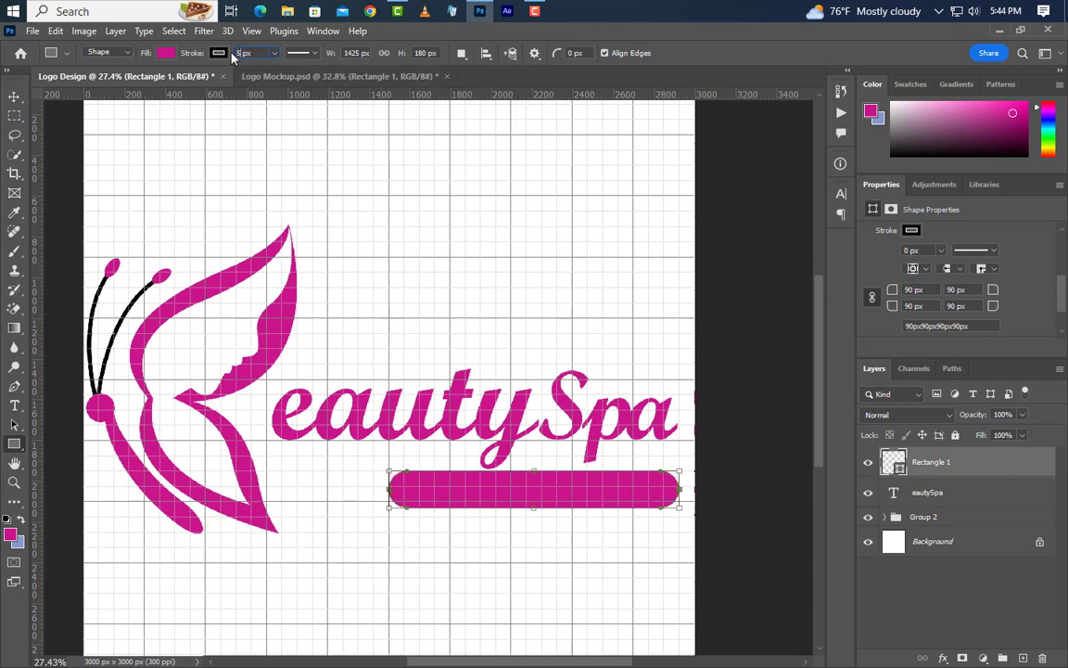
key(Return)
Remove the rounded rectangle's fill so only its outline remains.
click(219, 53)
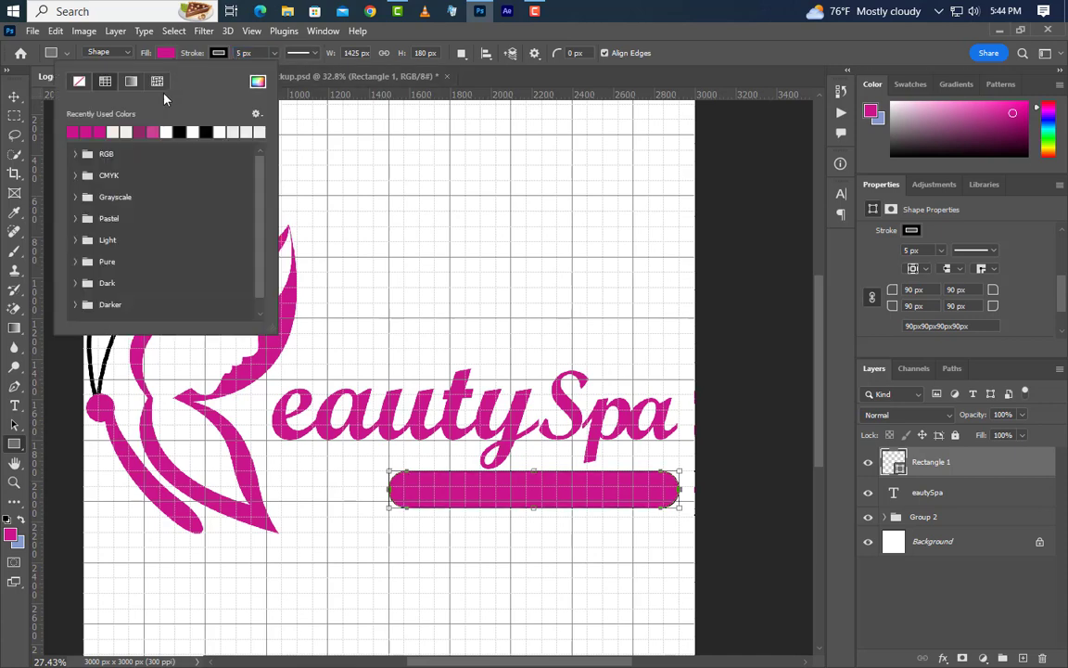
click(81, 83)
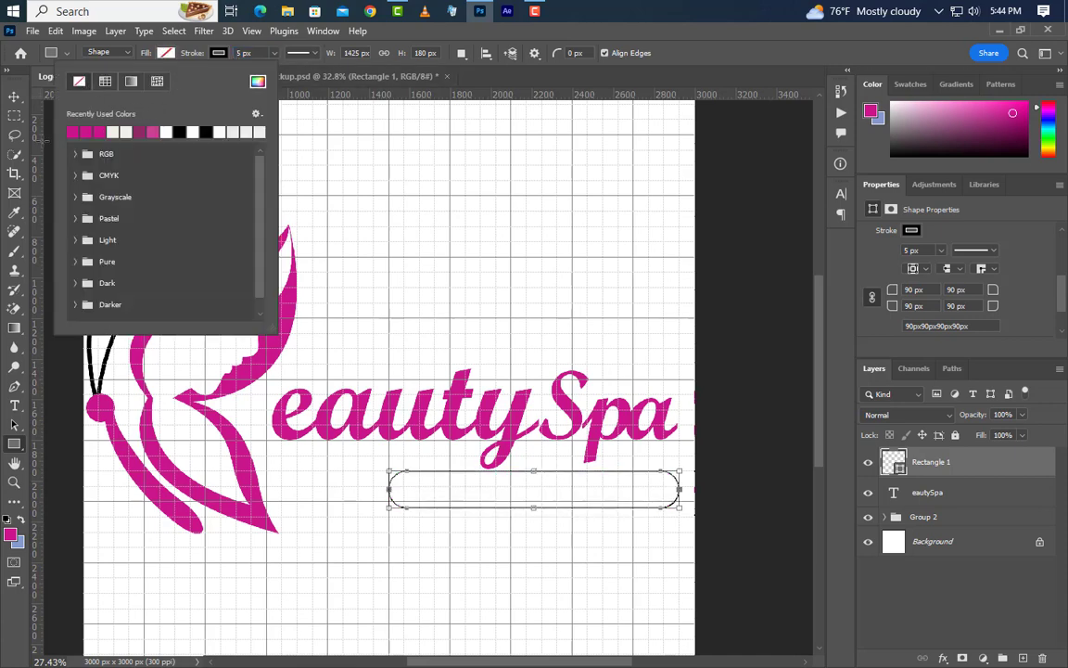
click(14, 97)
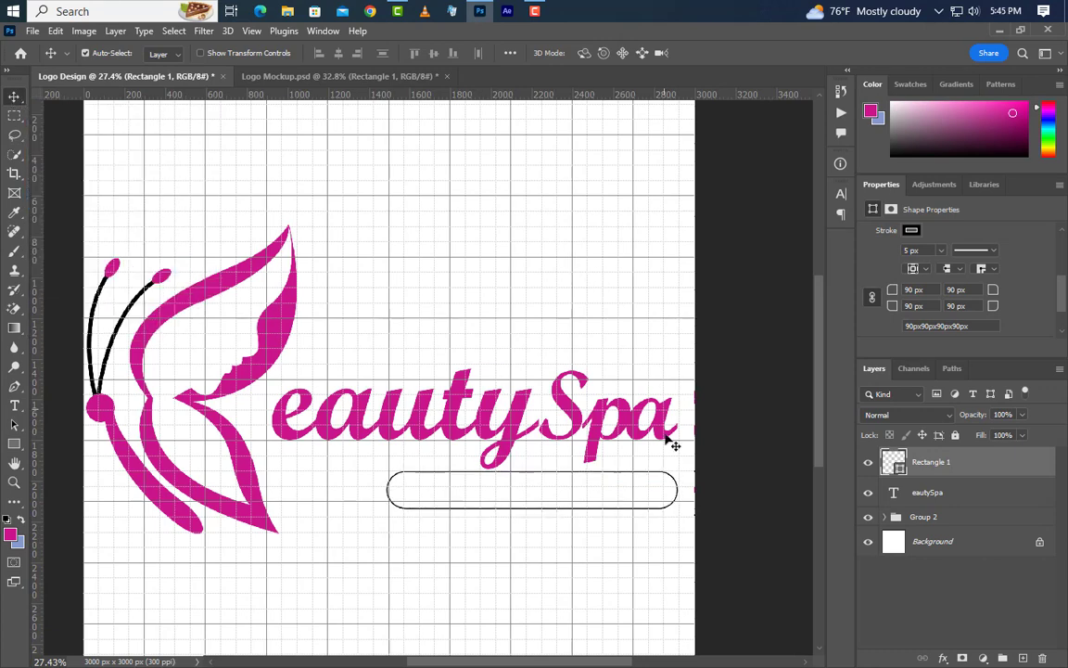
Add the magenta text "Company Slogan Here" on a new layer, starting it at the rounded rectangle's left end.
scroll(615, 548, up, 5)
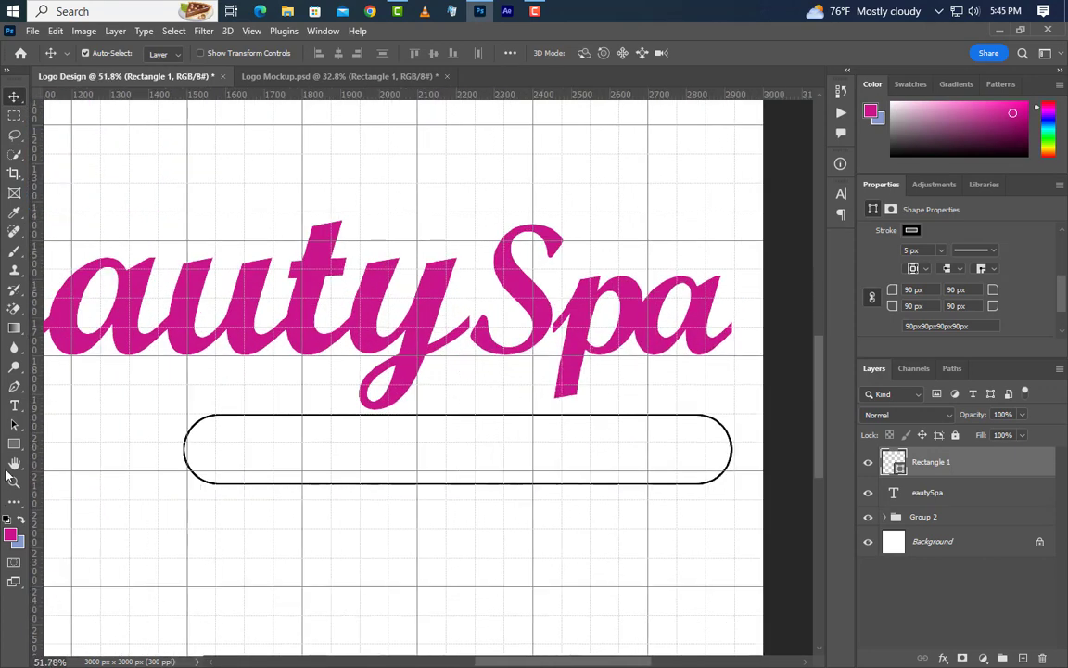
click(14, 405)
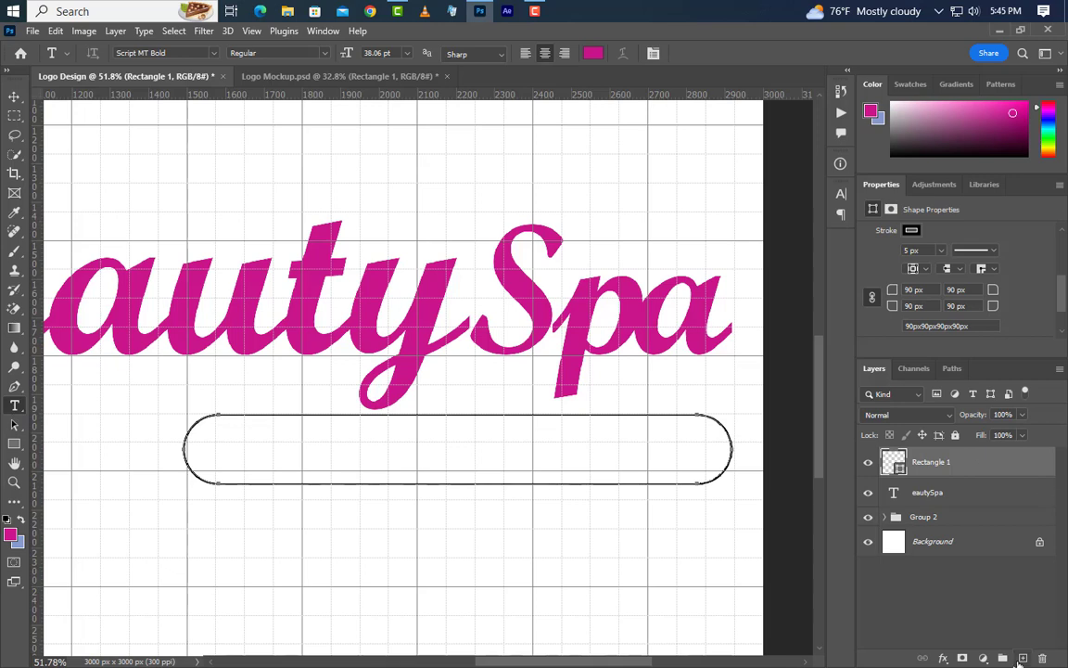
click(1024, 657)
click(216, 457)
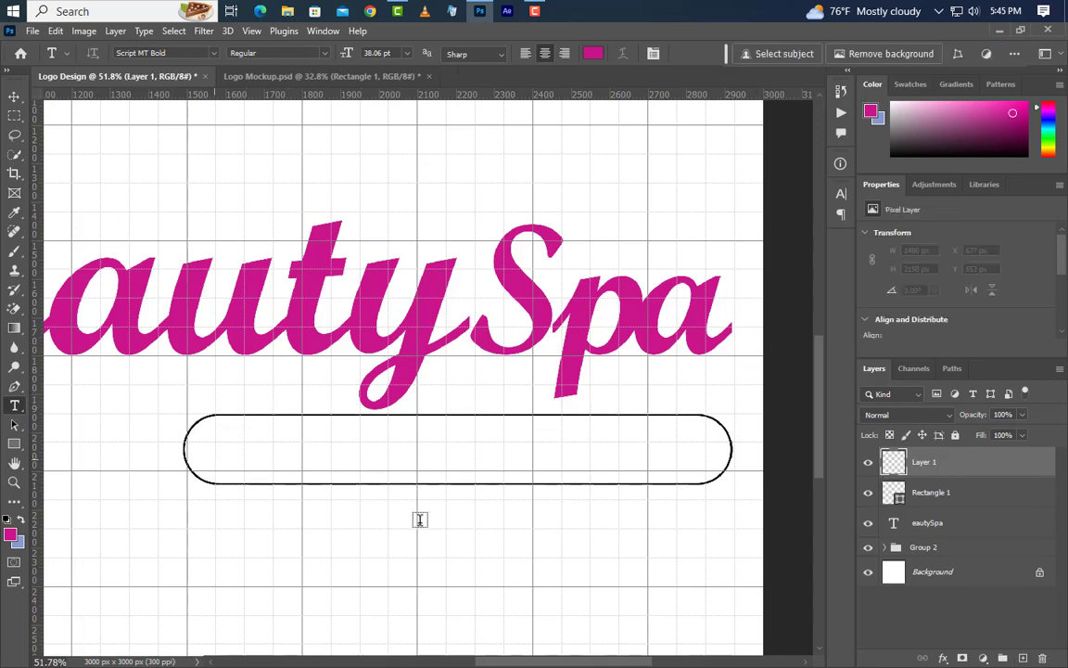
text(C)
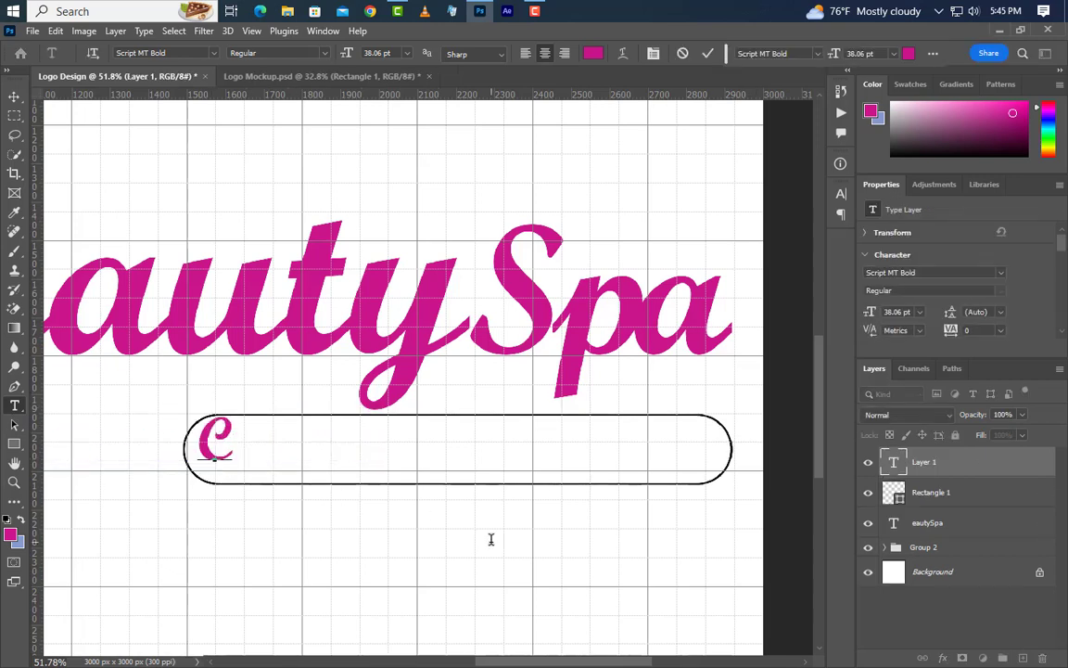
text(ompan)
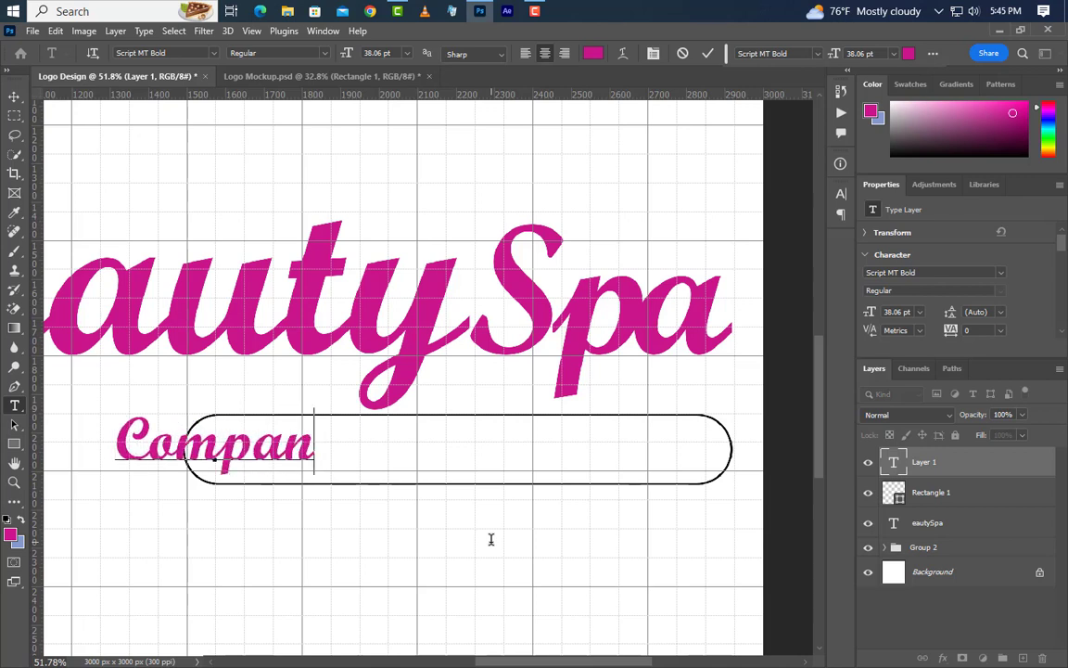
text(y S)
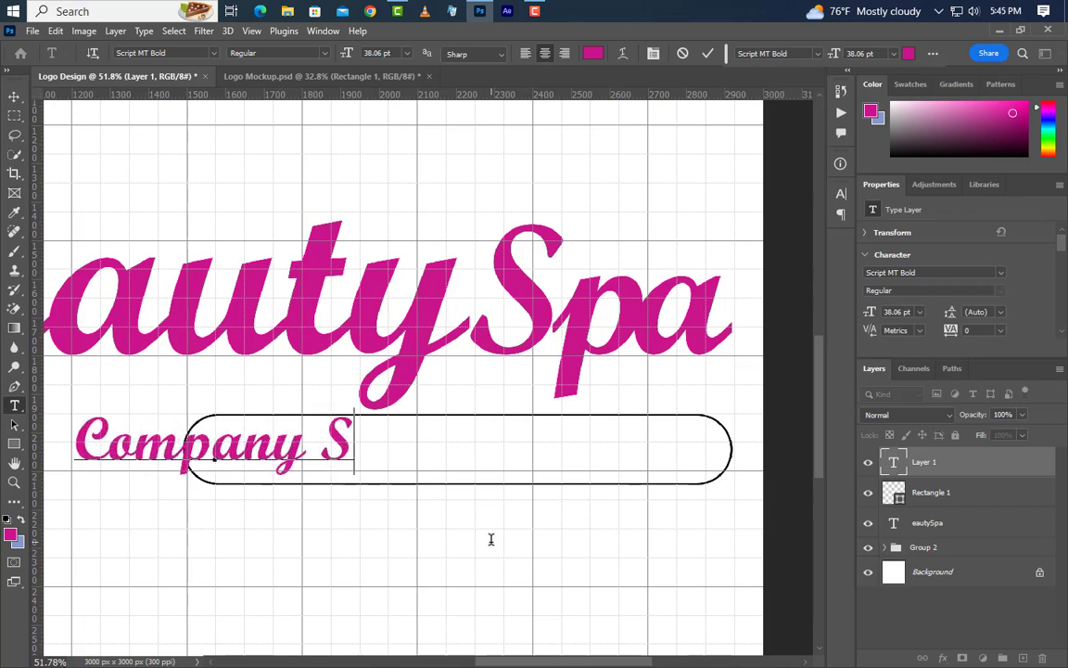
text(loga)
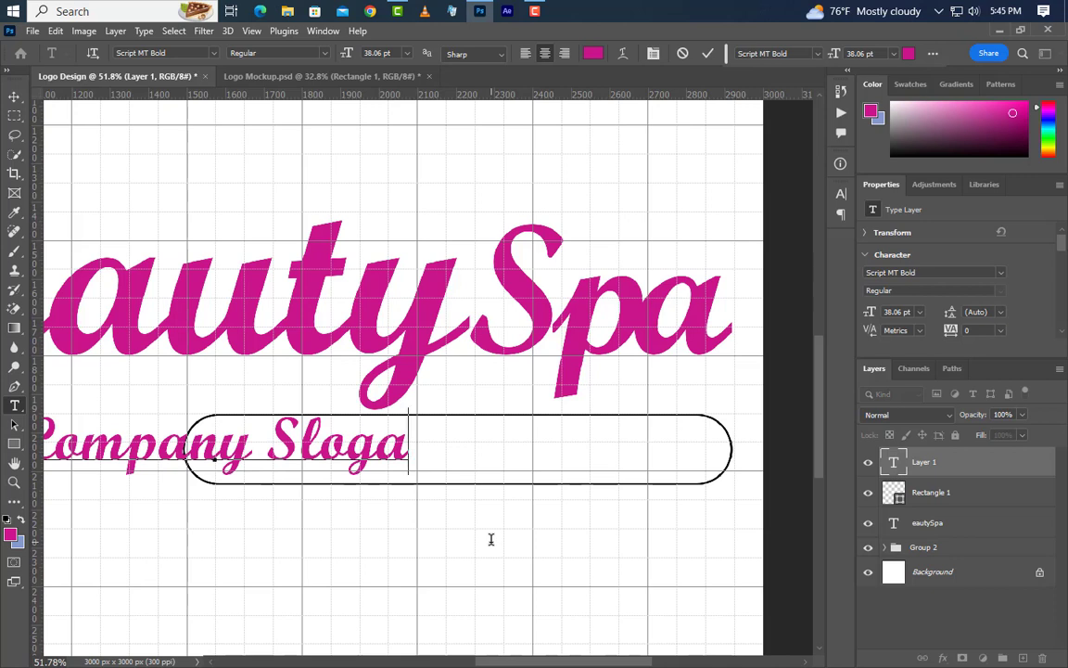
text(n Here)
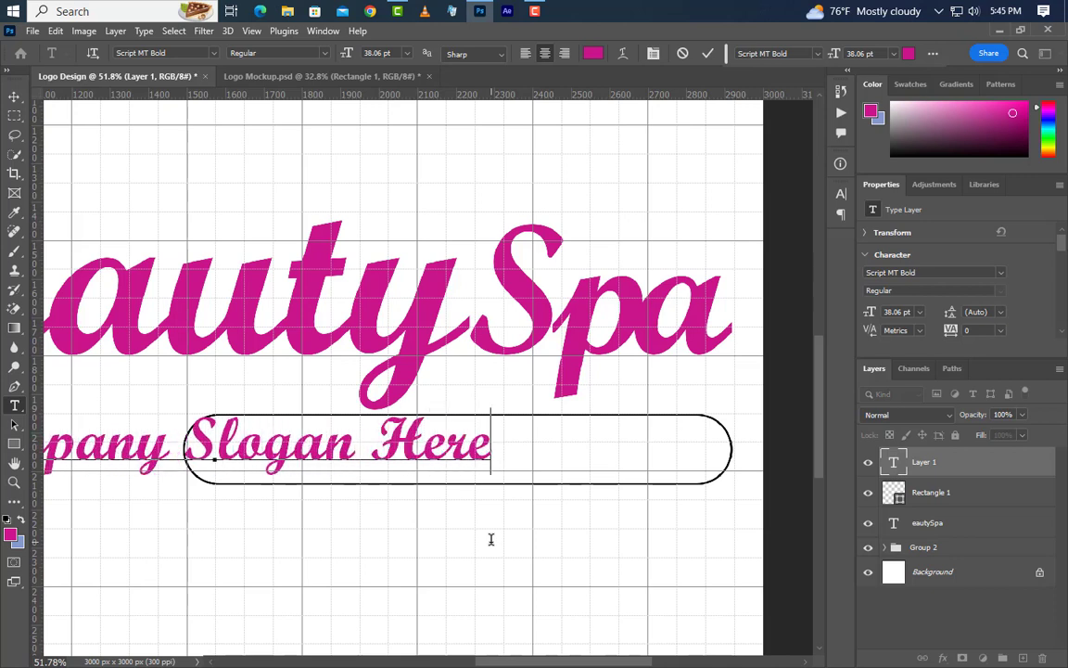
click(708, 52)
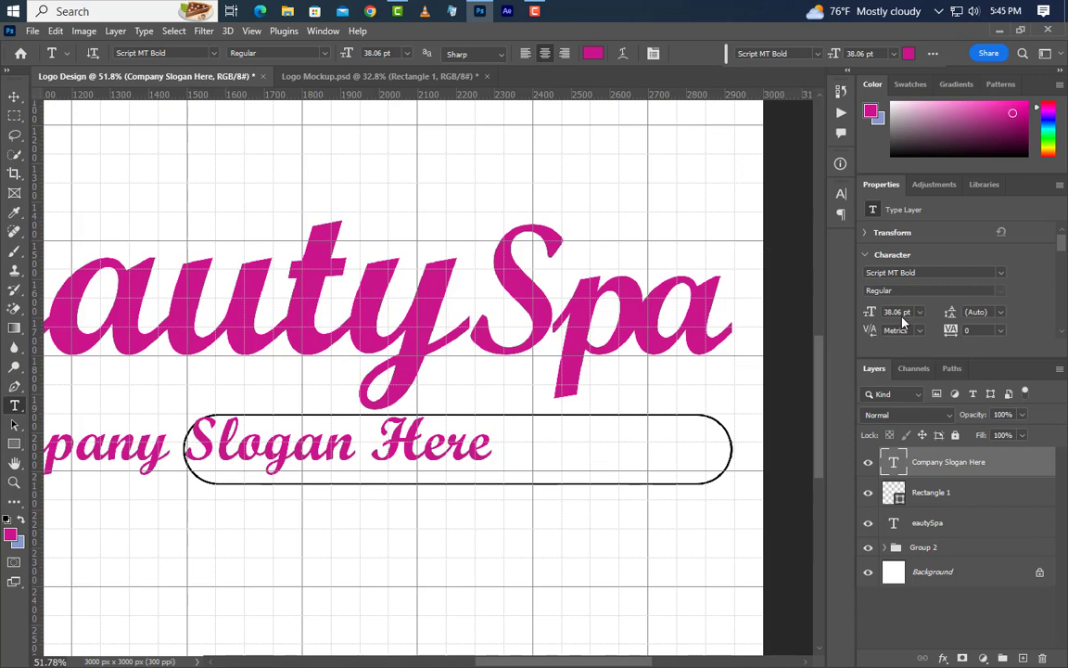
Set the slogan text's size to 25.5 pt and its font to Black Fox Personal Use Only.
drag(883, 312, 868, 318)
text(25.5)
key(Return)
click(1002, 274)
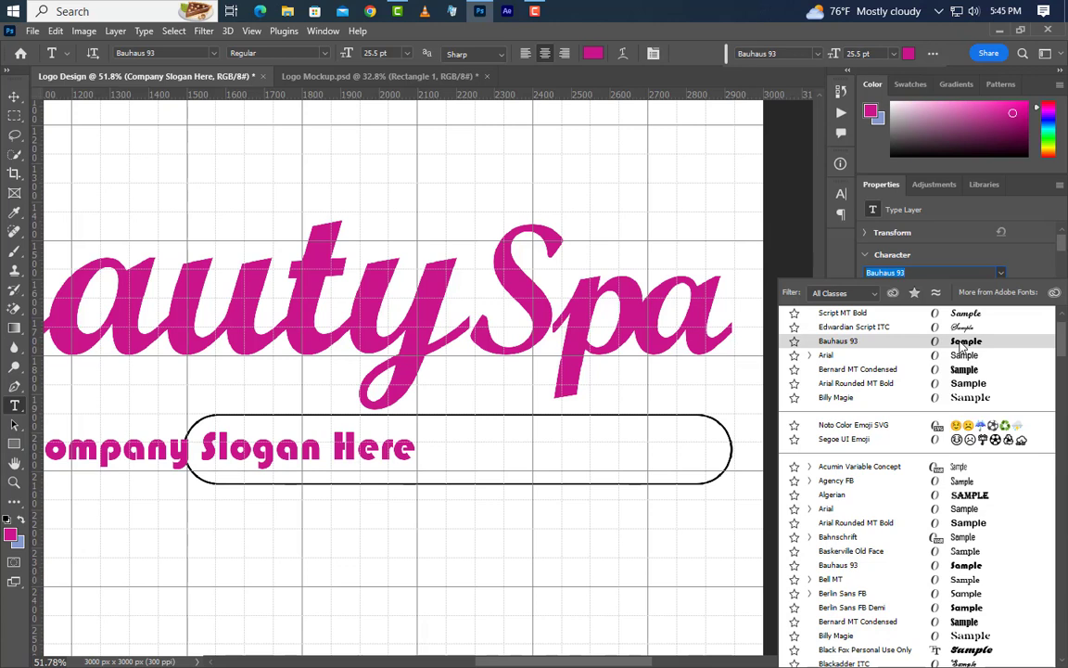
scroll(964, 346, up, 1)
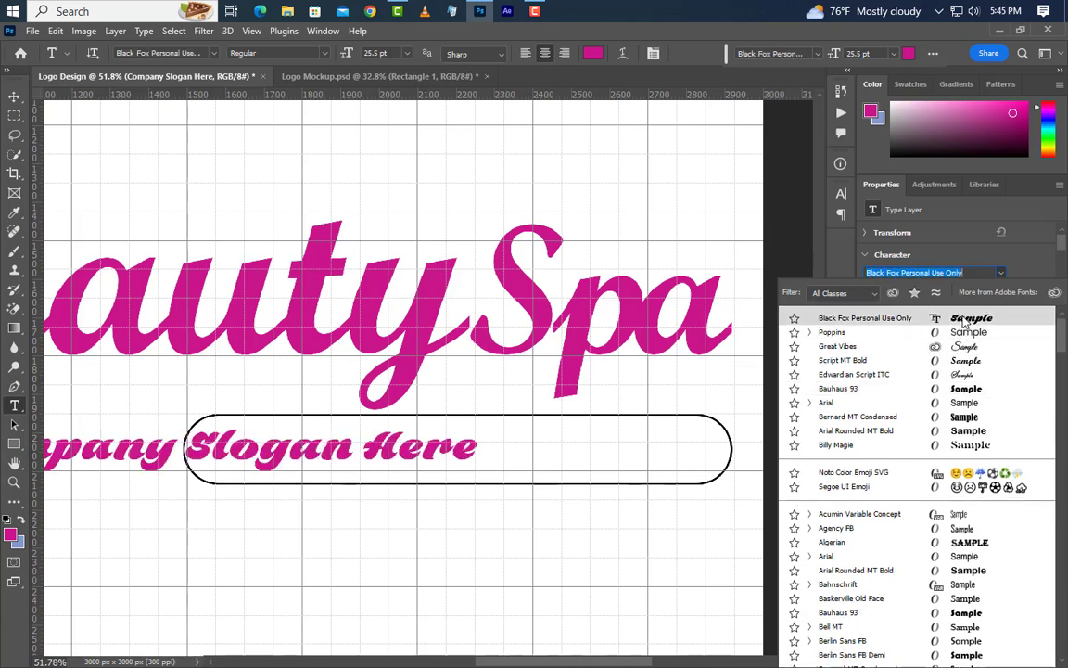
click(964, 321)
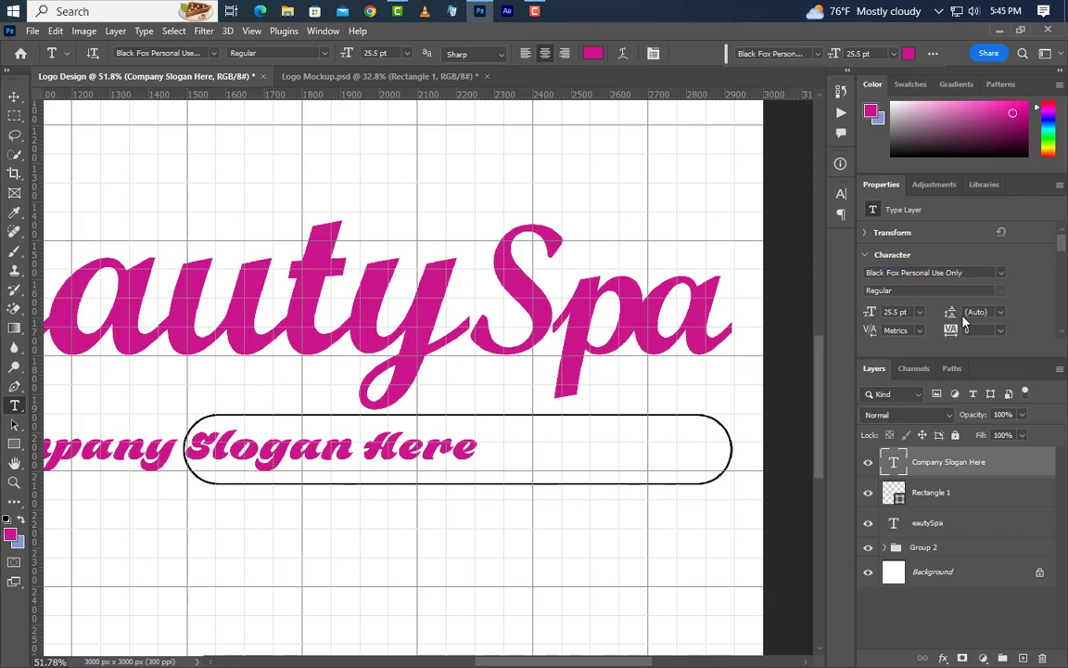
drag(870, 273, 963, 274)
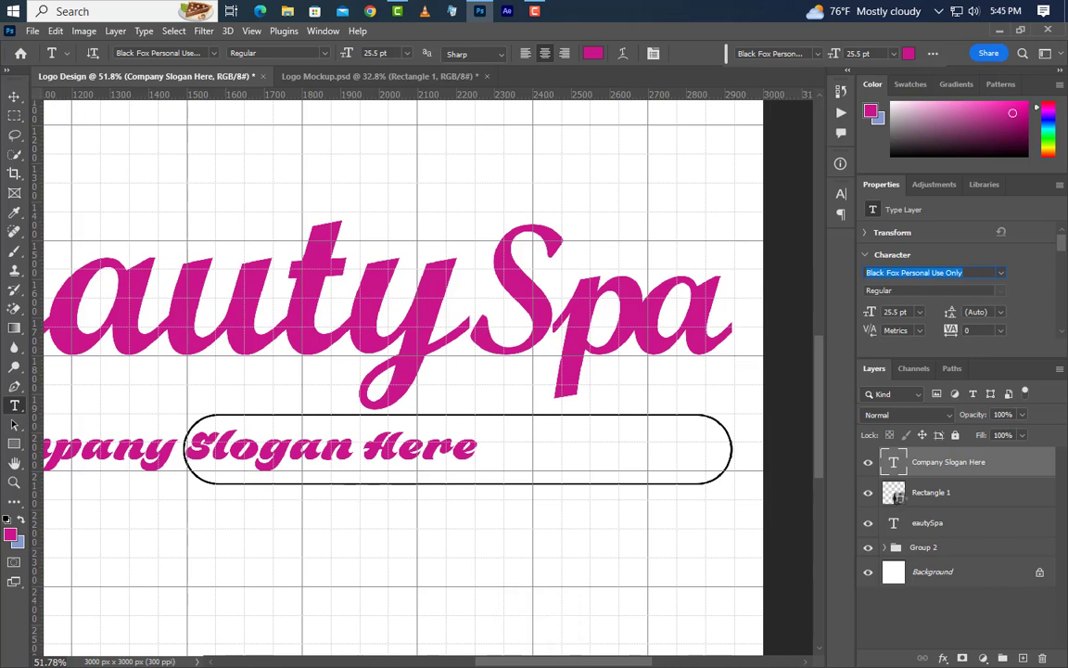
Center the slogan text horizontally and vertically inside the rounded rectangle outline, using the outline as the alignment selection.
click(896, 496)
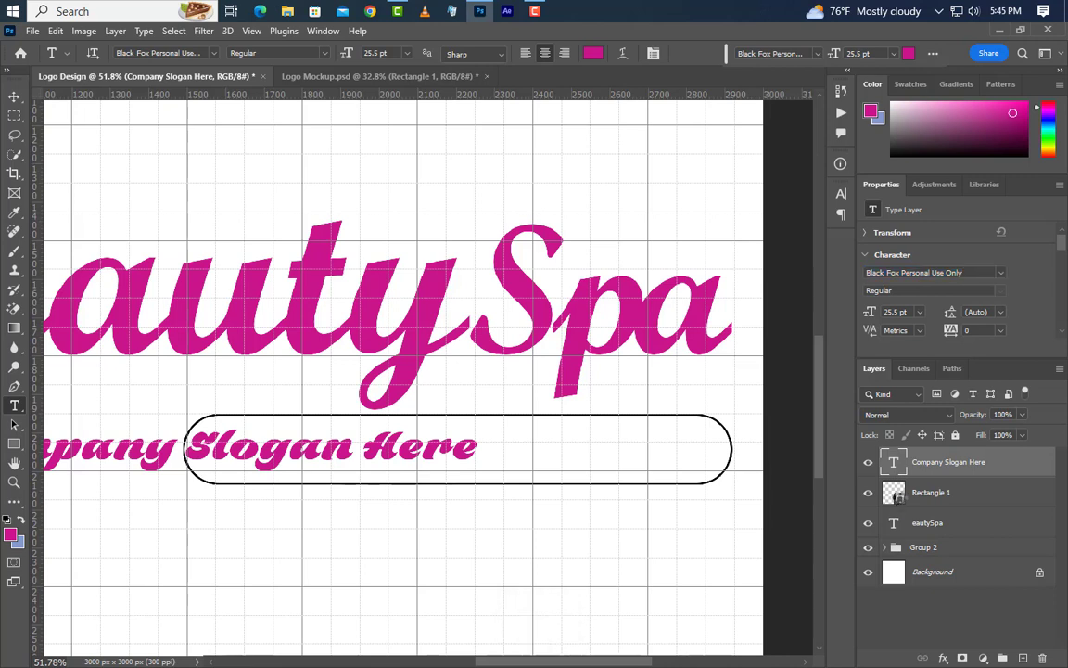
ctrl+click(895, 495)
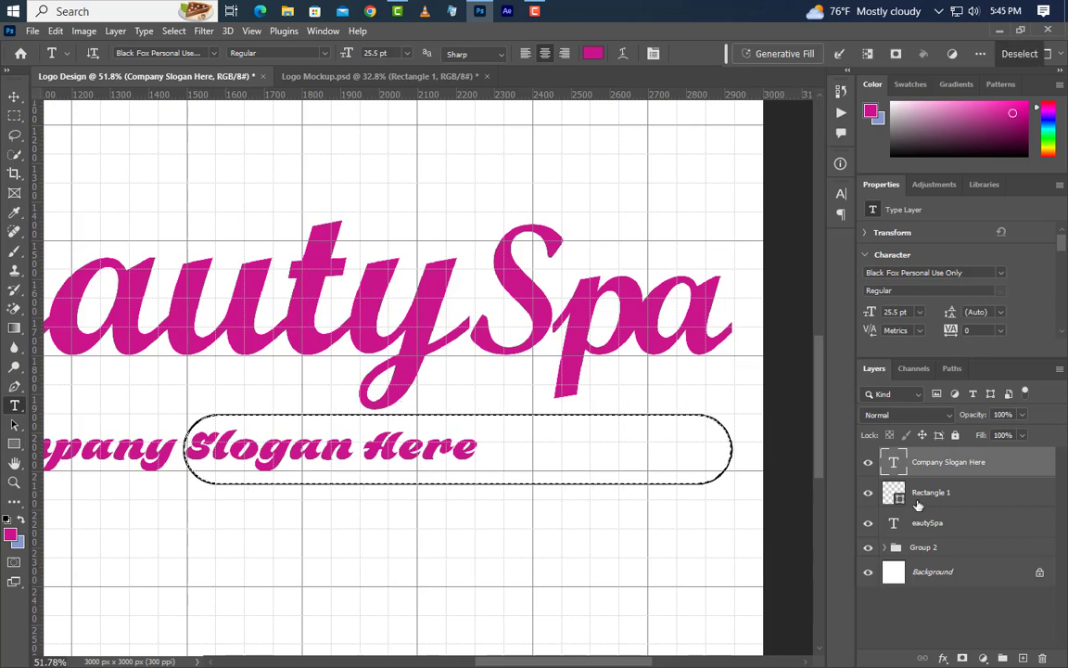
key(v)
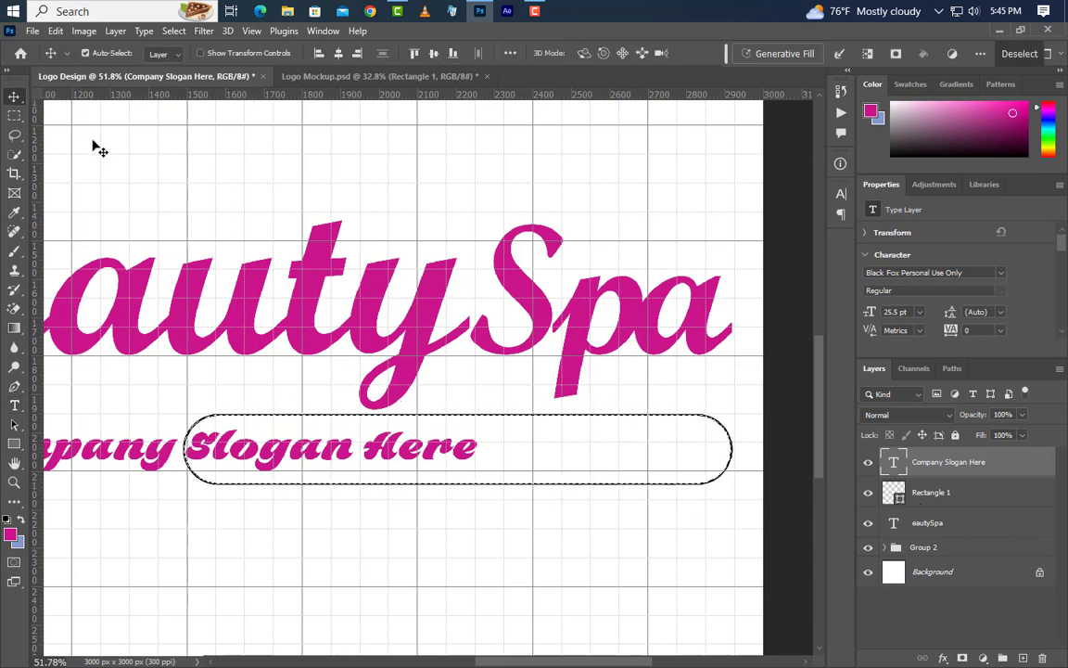
click(337, 52)
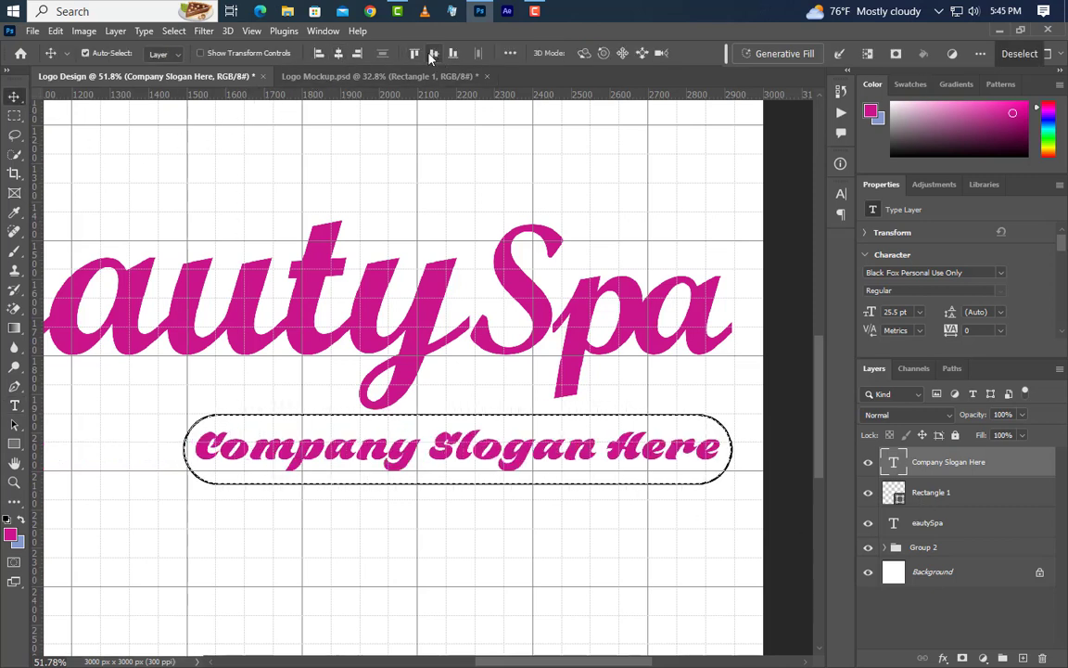
click(433, 53)
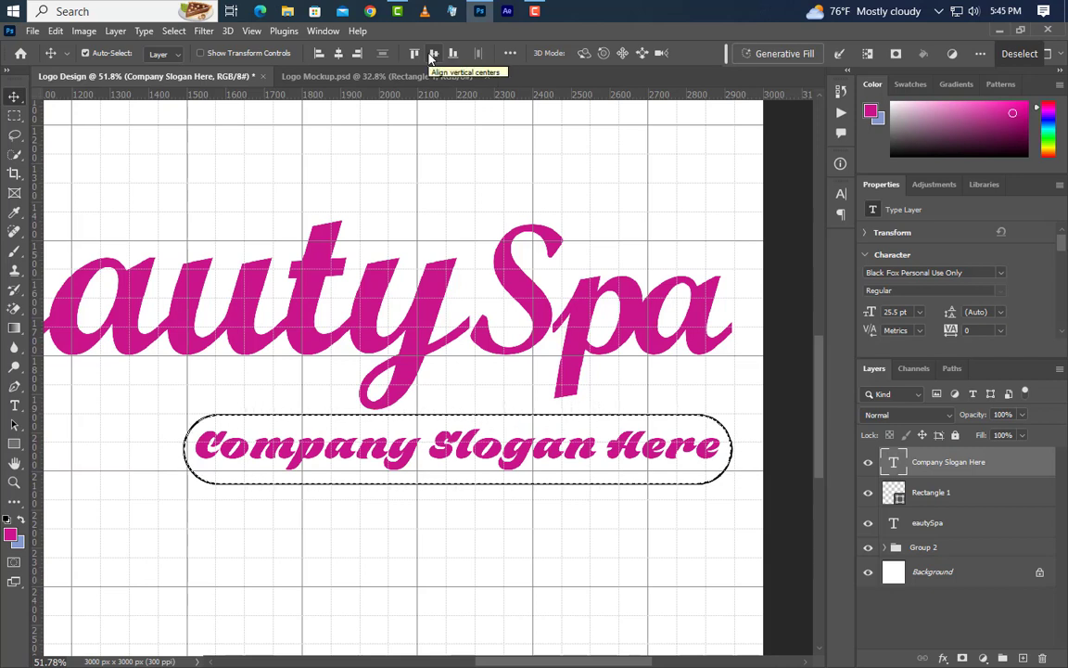
key(ctrl+d)
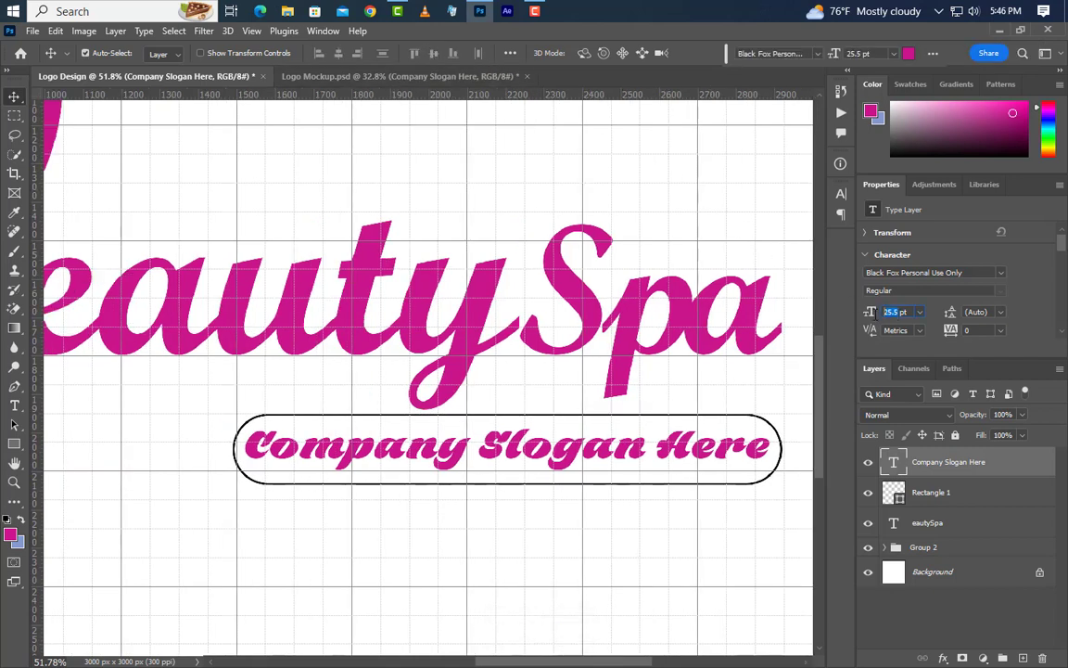
Set the slogan text's size to 24 pt.
text(4)
key(Return)
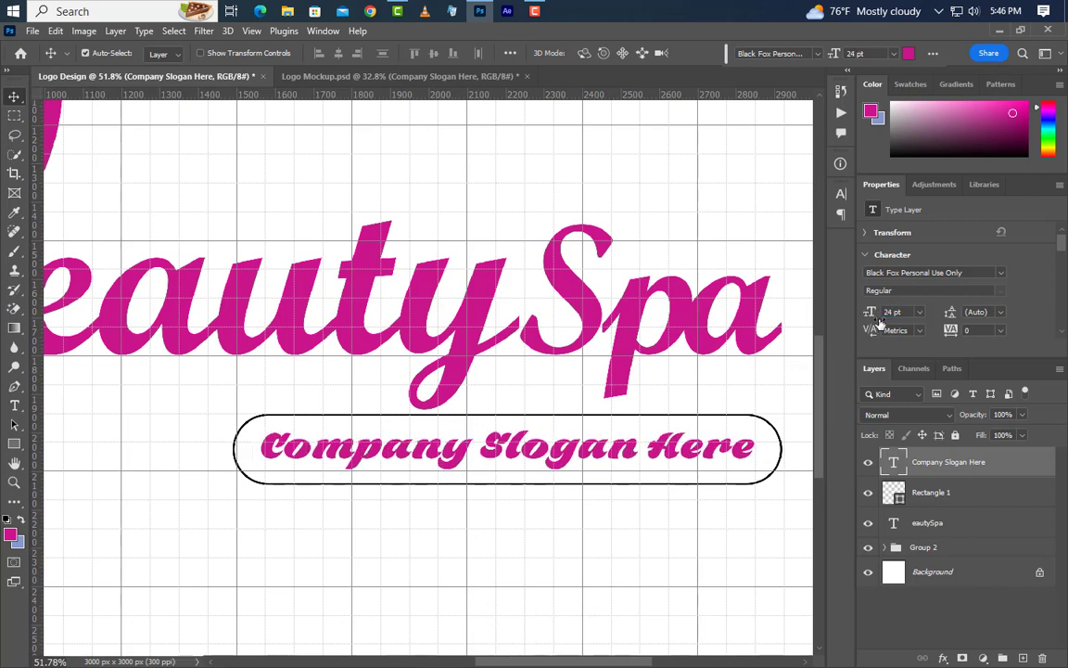
scroll(422, 285, down, 5)
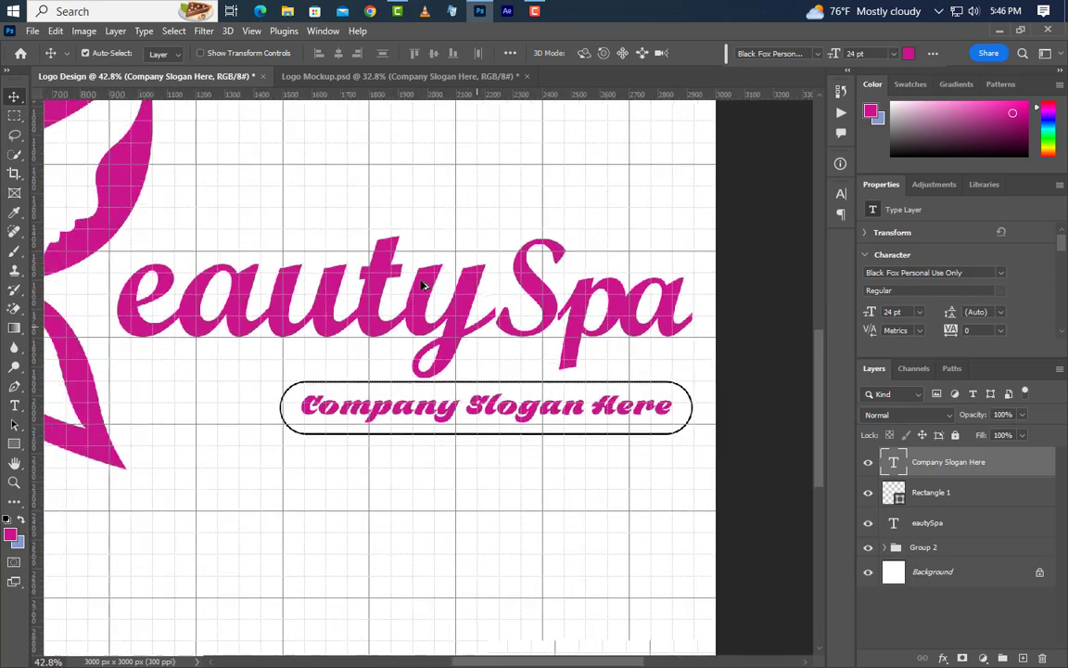
Hide the grid on the logo document.
click(252, 31)
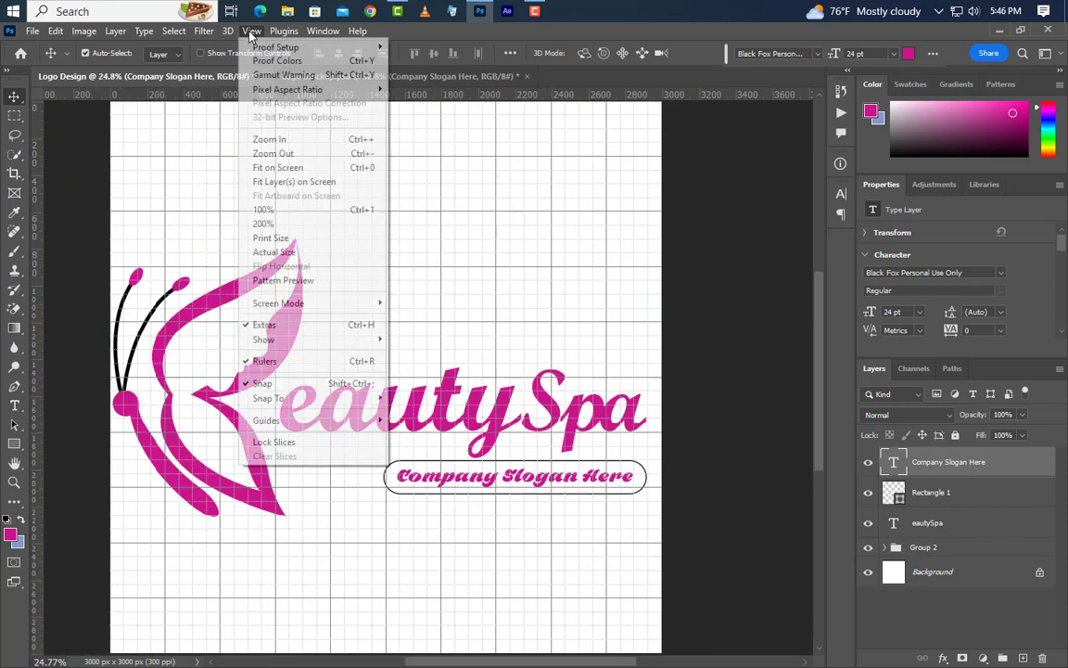
mouse_move(303, 339)
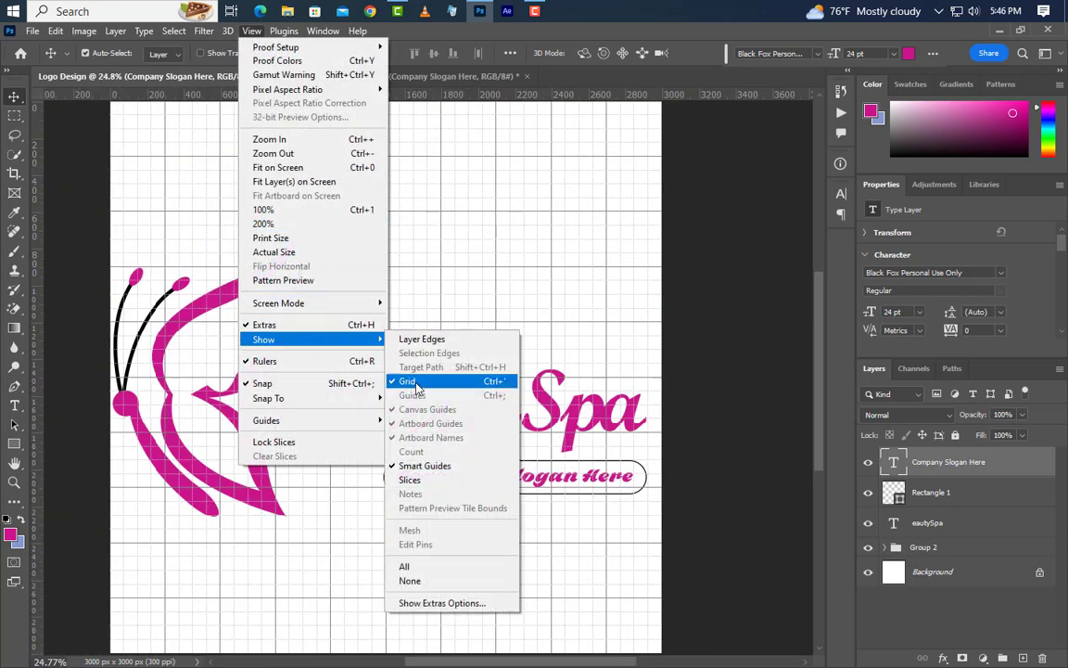
click(407, 381)
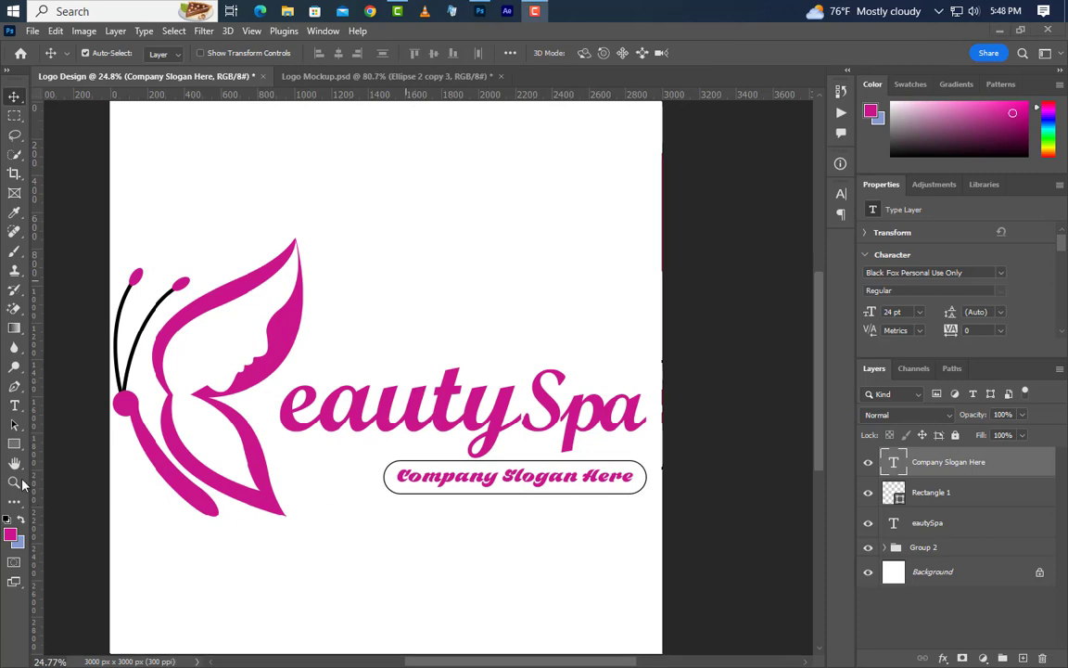
Draw a magenta circle between the butterfly and the slogan outline with the Ellipse tool and set its size to 46 × 46 px.
click(14, 447)
right_click(14, 446)
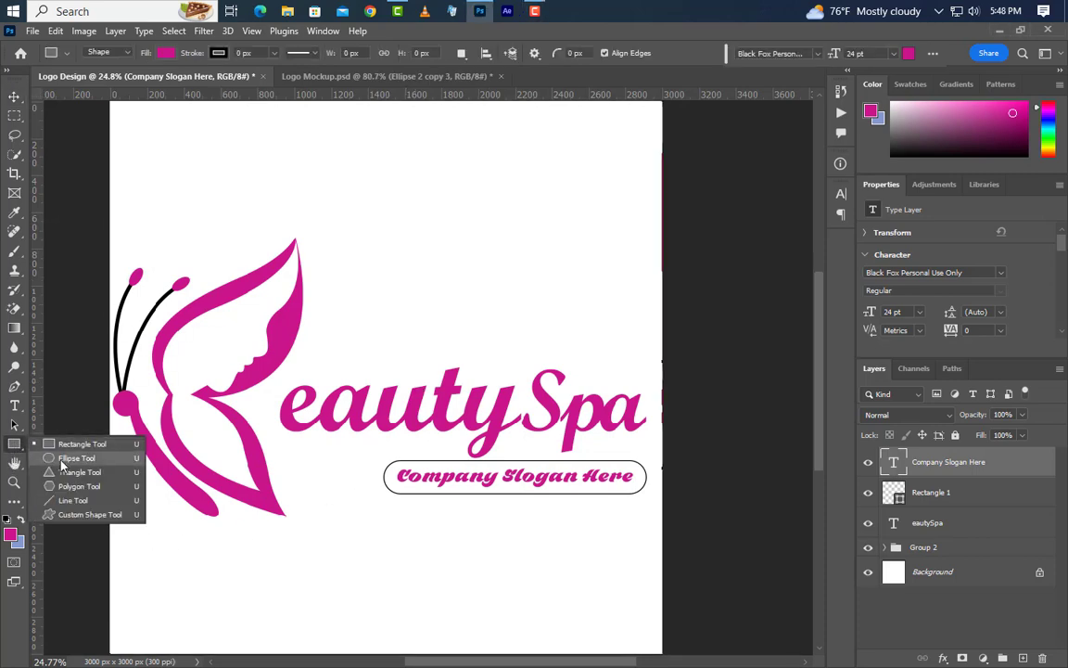
click(56, 460)
scroll(326, 522, up, 6)
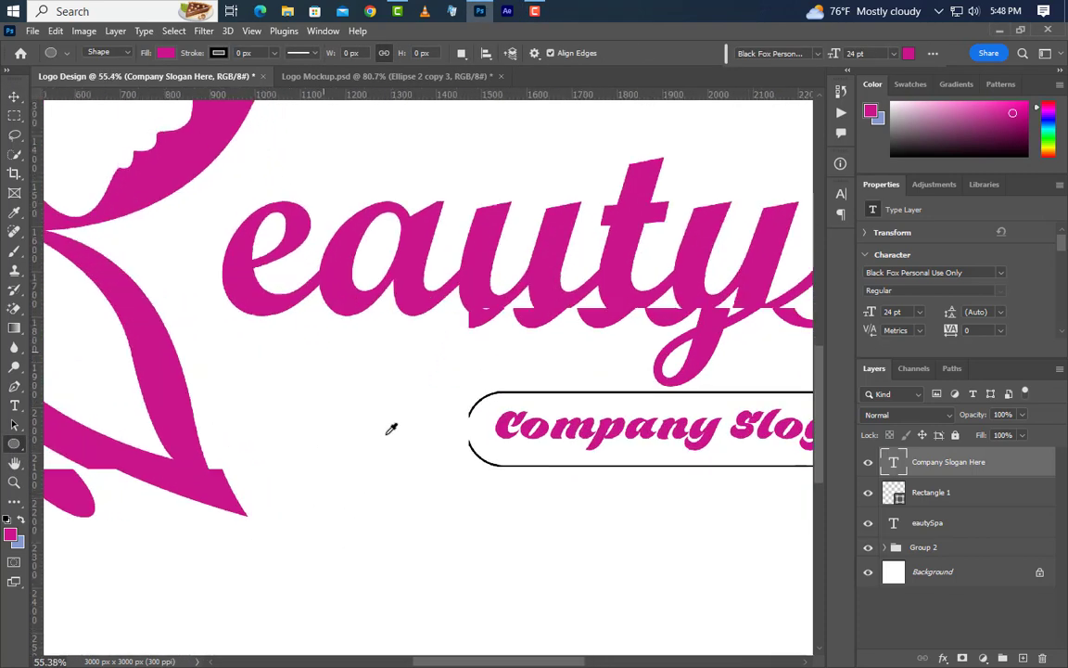
key(shift)
drag(425, 414, 464, 451)
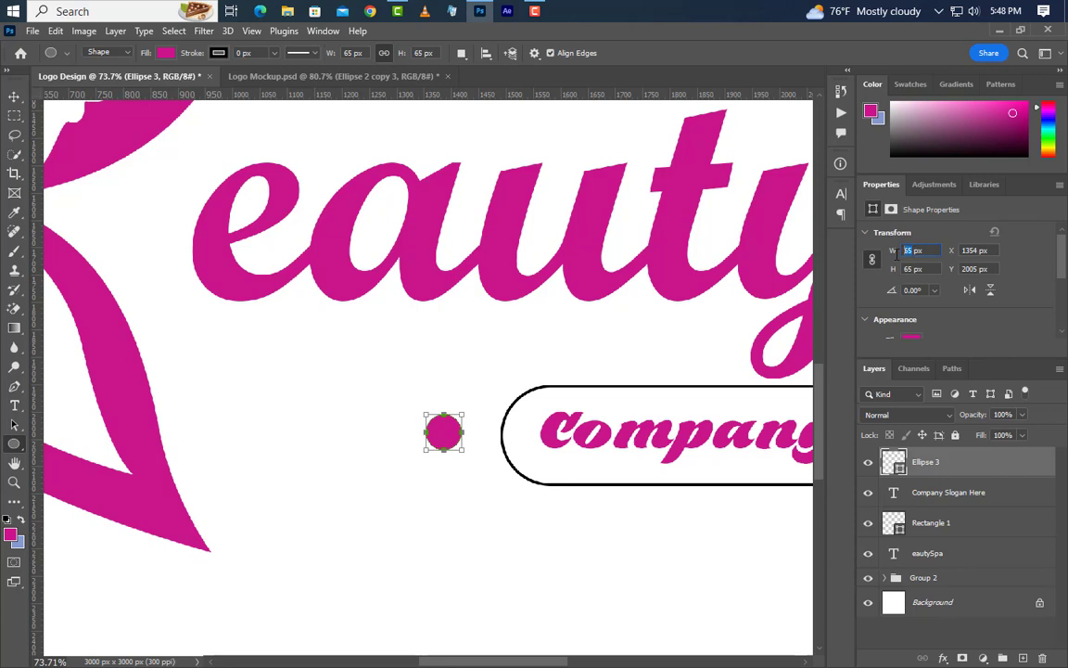
text(46)
key(Return)
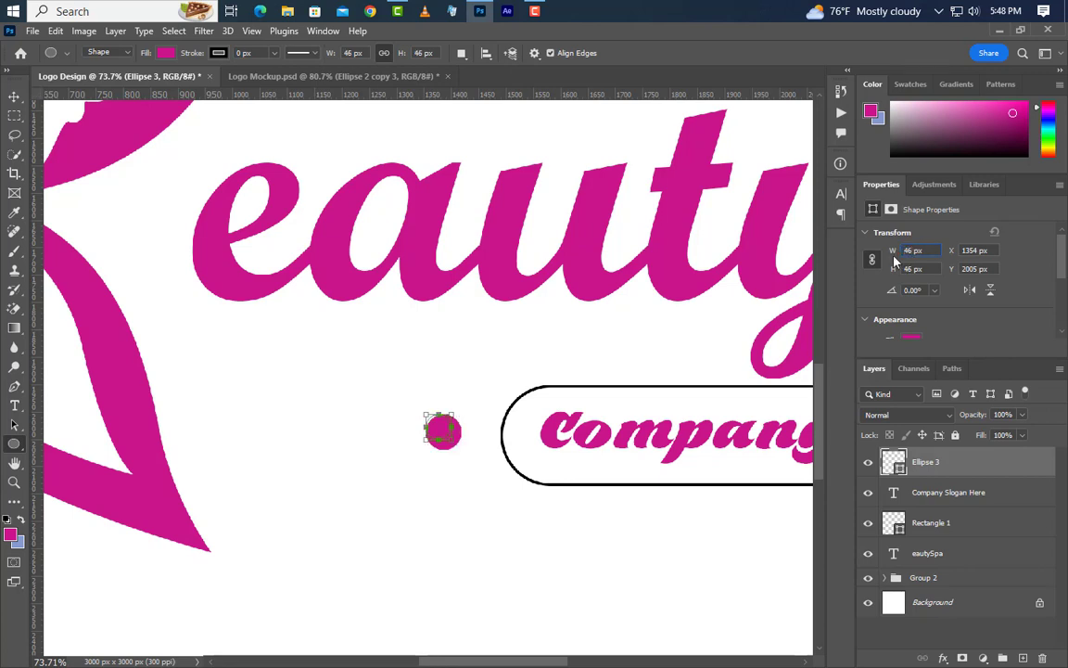
Move the circle to the slogan outline's mid-height and make three copies toward the butterfly, spaced 102 px apart.
click(14, 96)
drag(433, 433, 443, 438)
drag(441, 439, 390, 441)
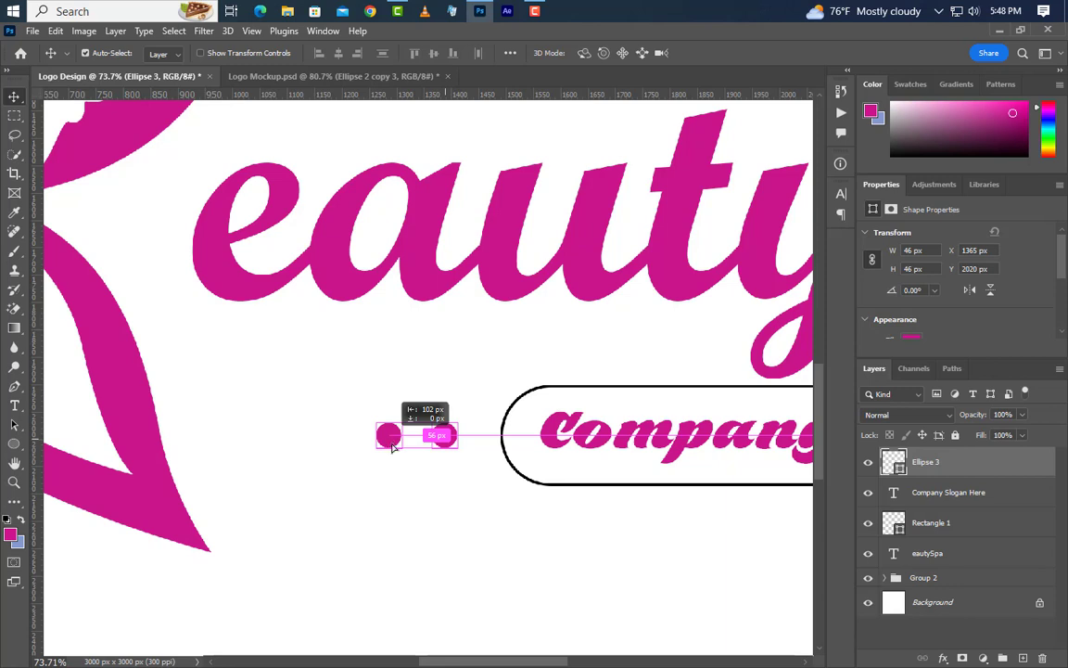
drag(391, 443, 277, 441)
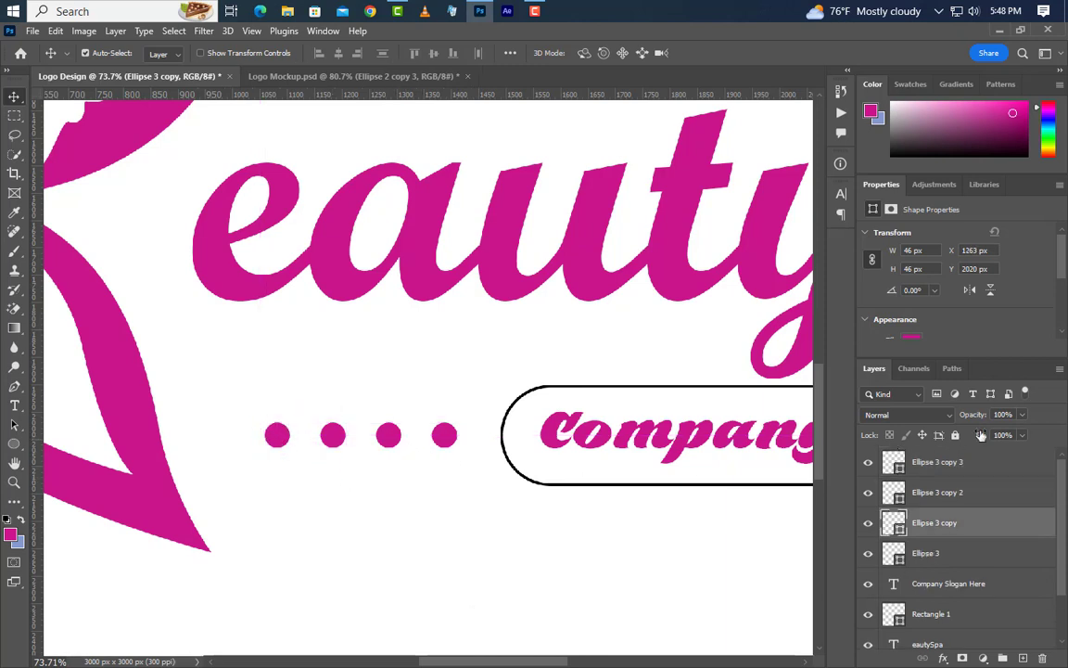
Resize the three circle copies to 35, 23 and 14 px, getting smaller toward the butterfly.
click(913, 250)
click(345, 444)
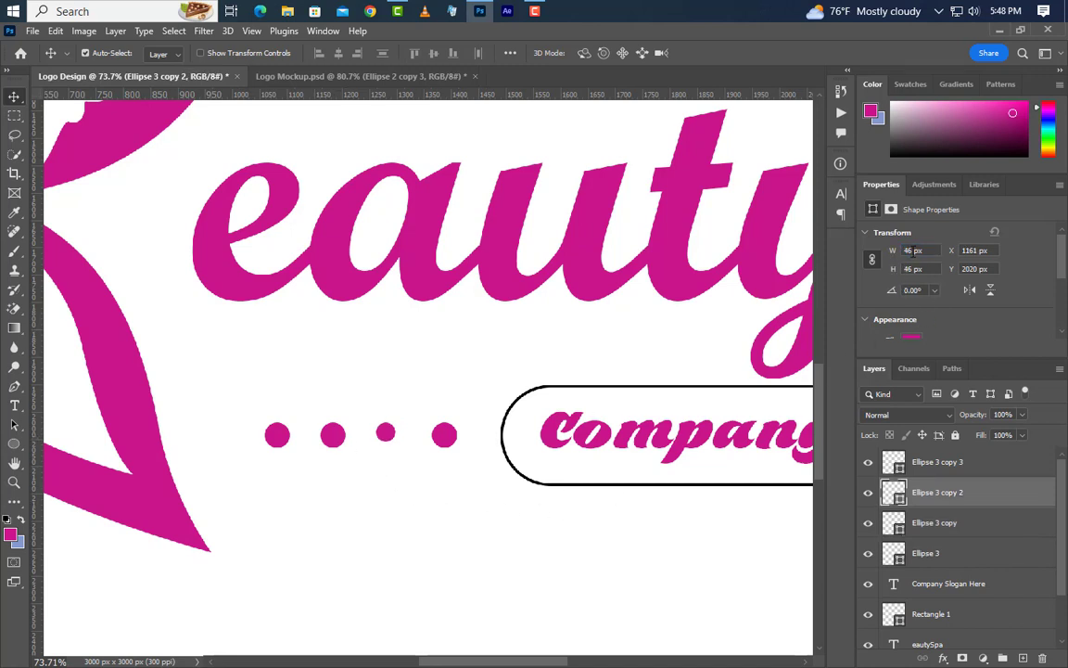
text(23)
key(Return)
click(281, 439)
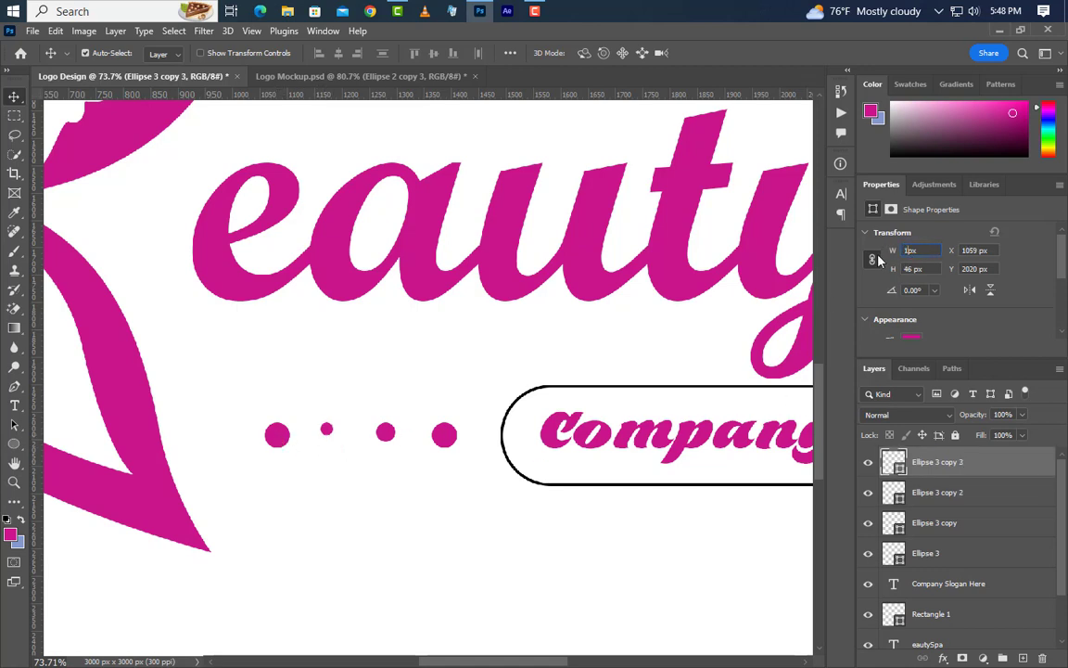
key(Return)
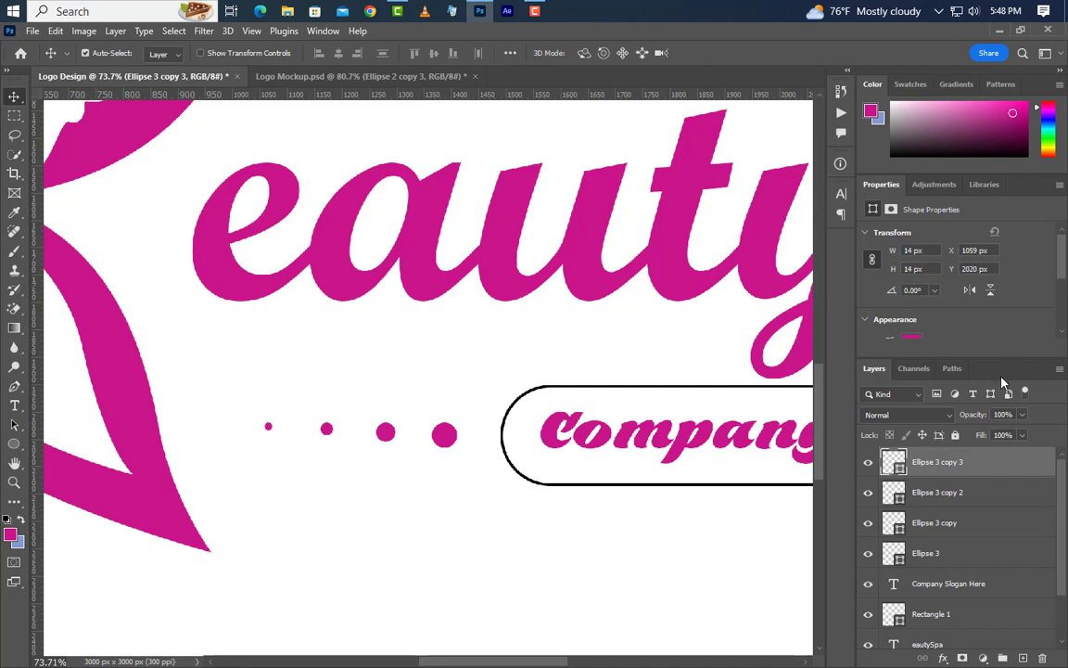
Align the three smaller circles to the vertical center of the largest circle, then clear the selection.
ctrl+click(955, 557)
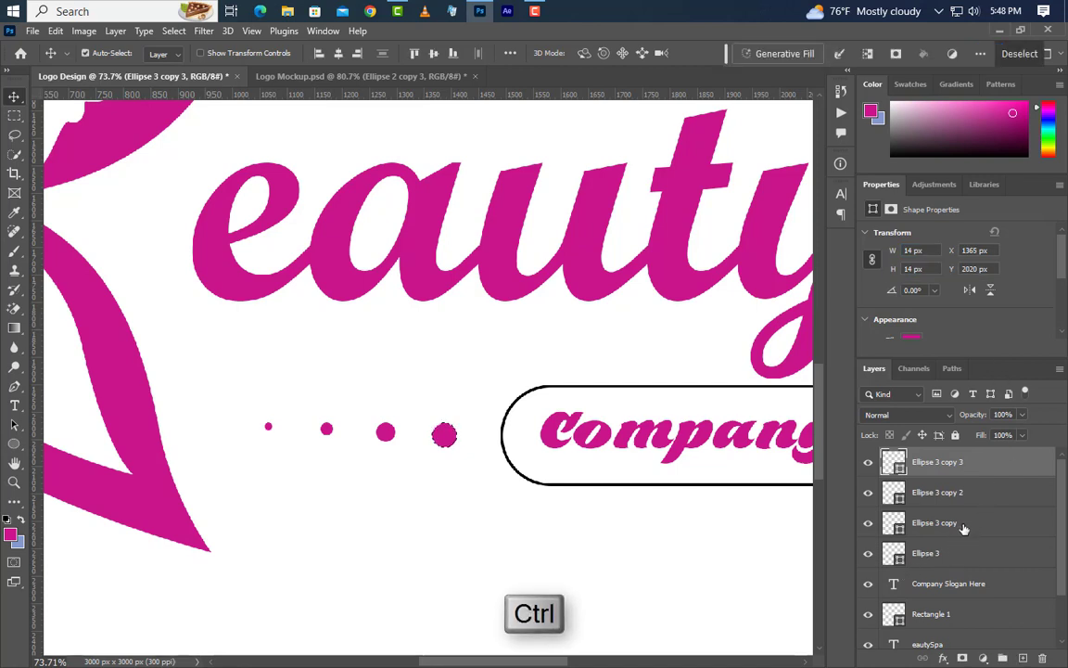
ctrl+click(965, 525)
ctrl+click(1000, 494)
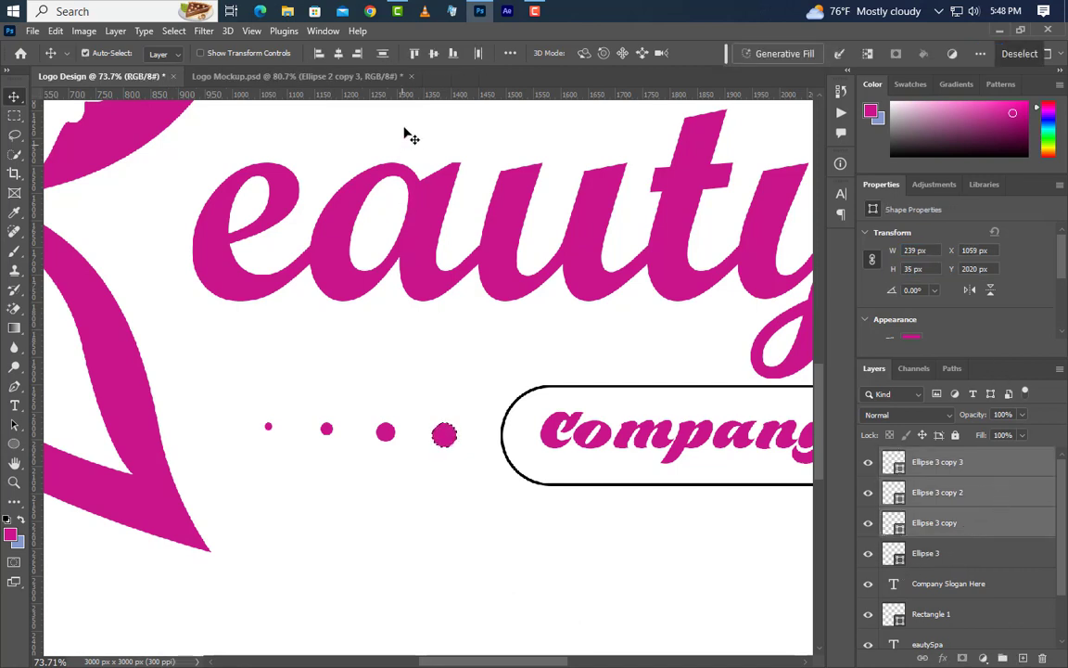
click(433, 52)
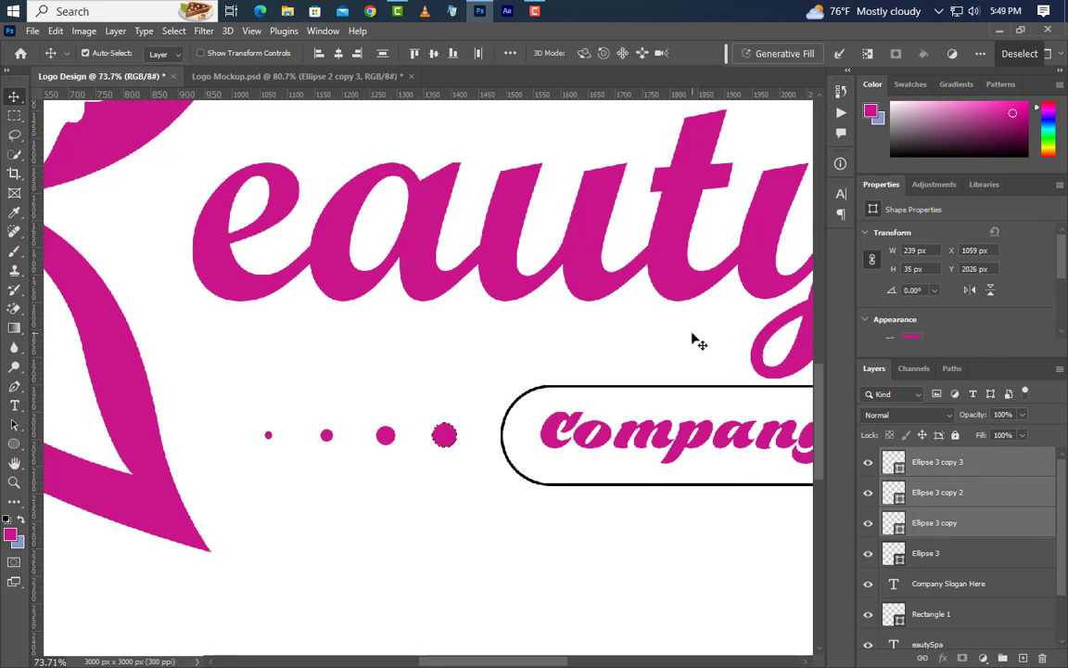
key(ctrl+d)
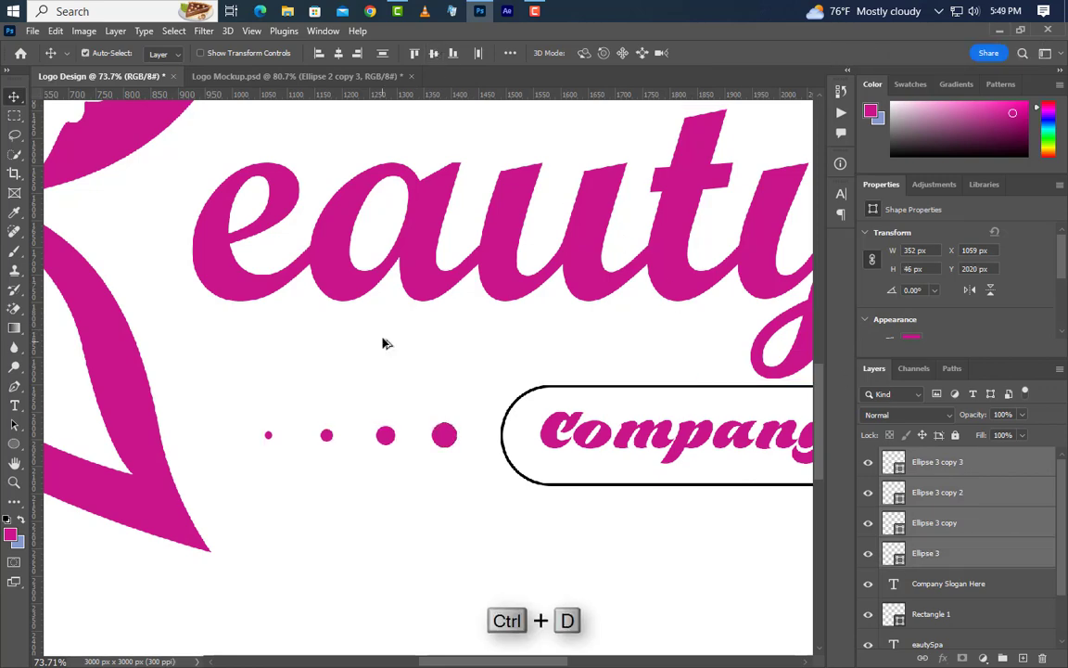
scroll(385, 343, down, 3)
scroll(384, 343, down, 2)
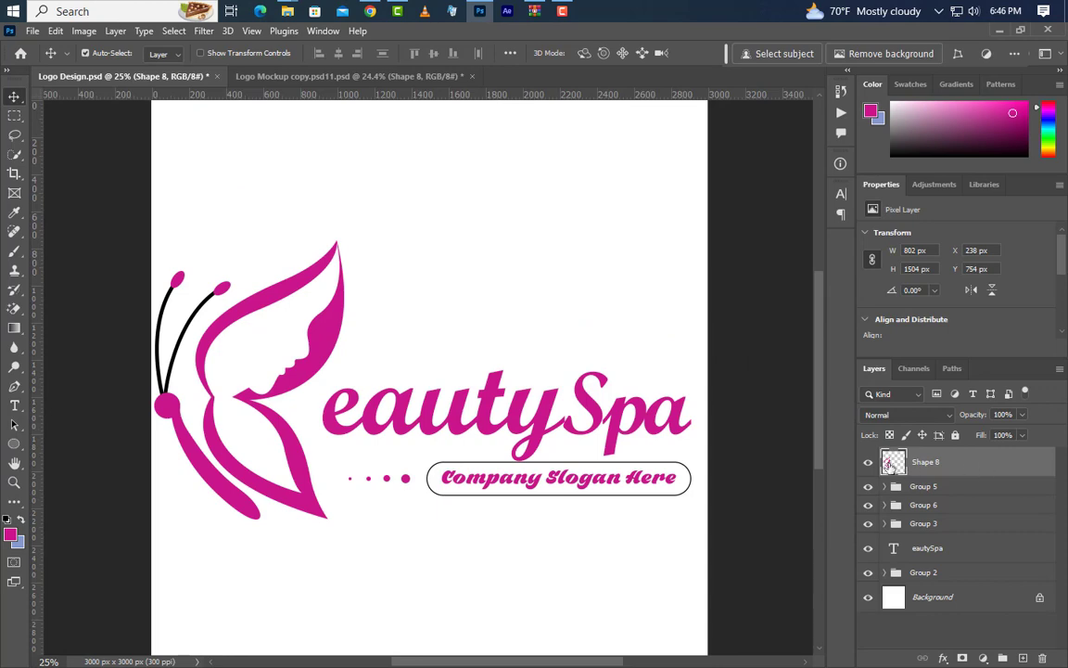
Check which artwork the Shape 8 layer holds and add a Gradient Overlay to this butterfly wing layer.
click(869, 463)
click(869, 463)
right_click(976, 468)
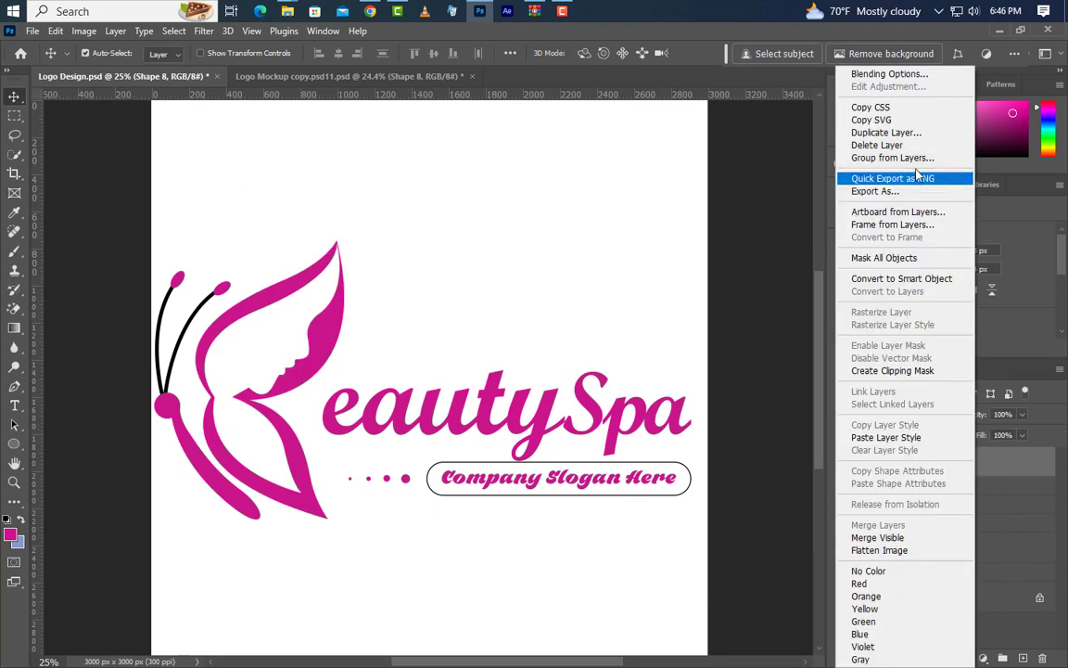
click(890, 73)
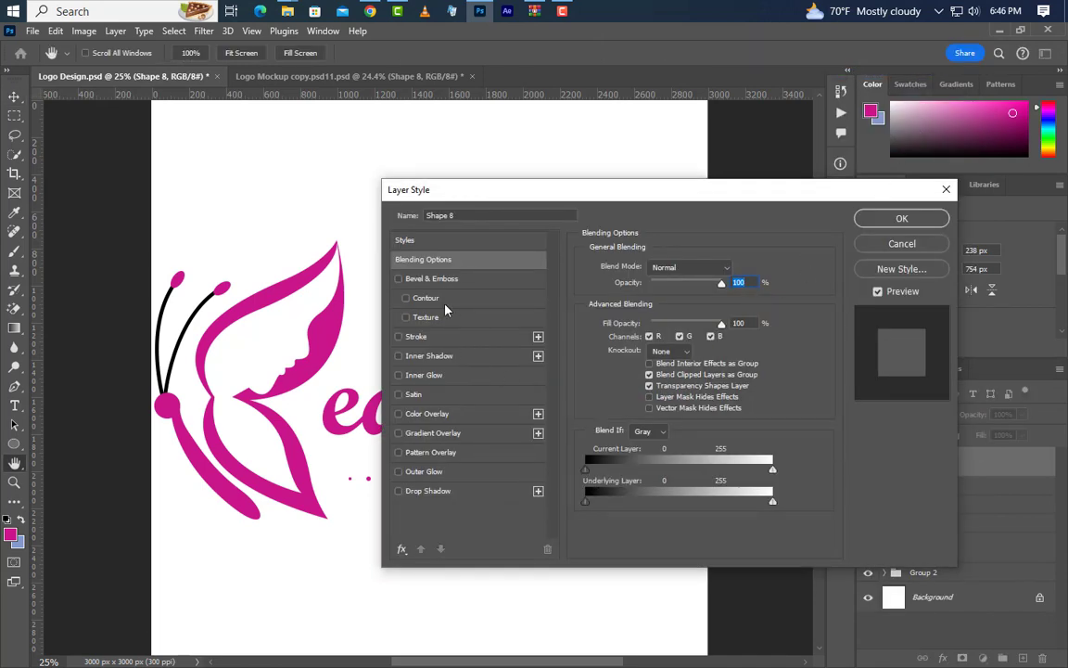
click(461, 434)
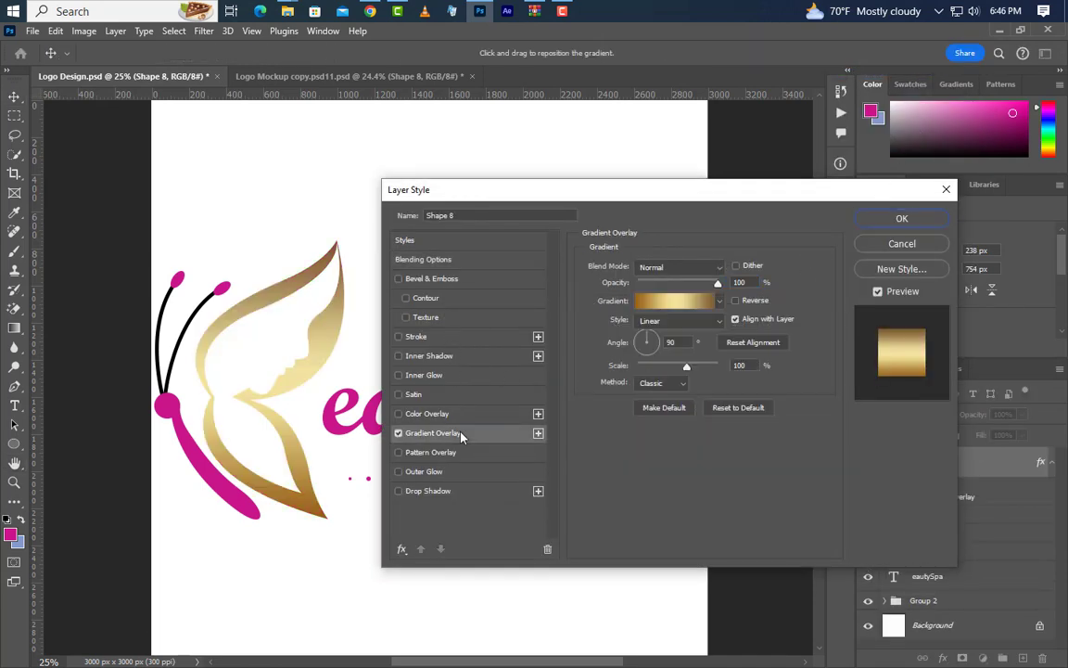
Define the overlay gradient with color stops #97661a at the start, #f1e49e at 50% and #7f5d32 at the end.
click(686, 301)
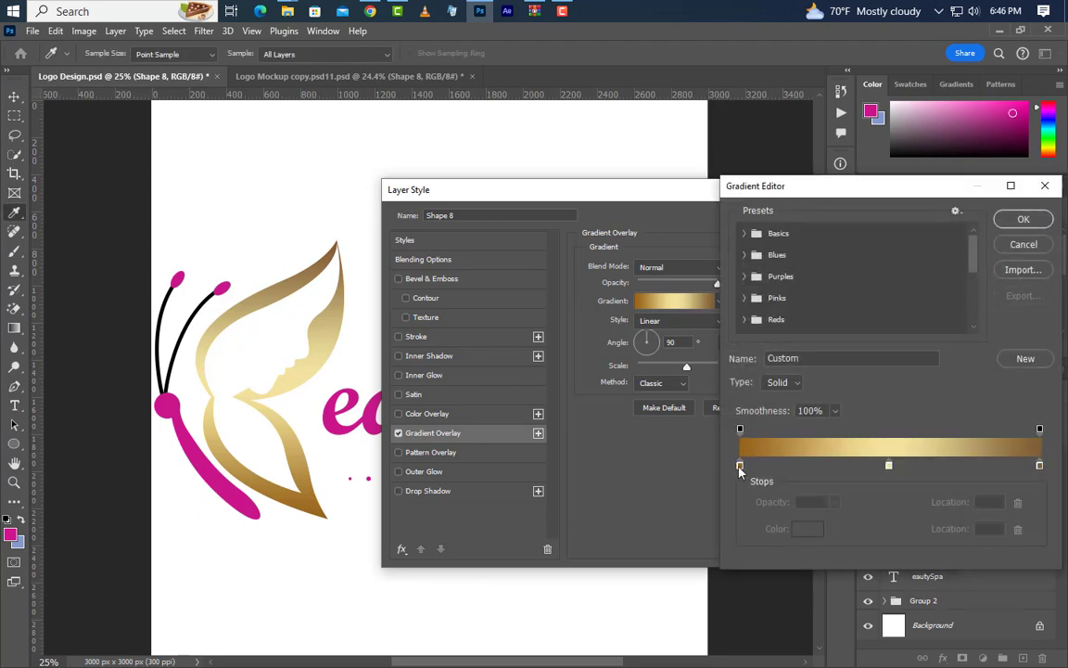
double_click(740, 466)
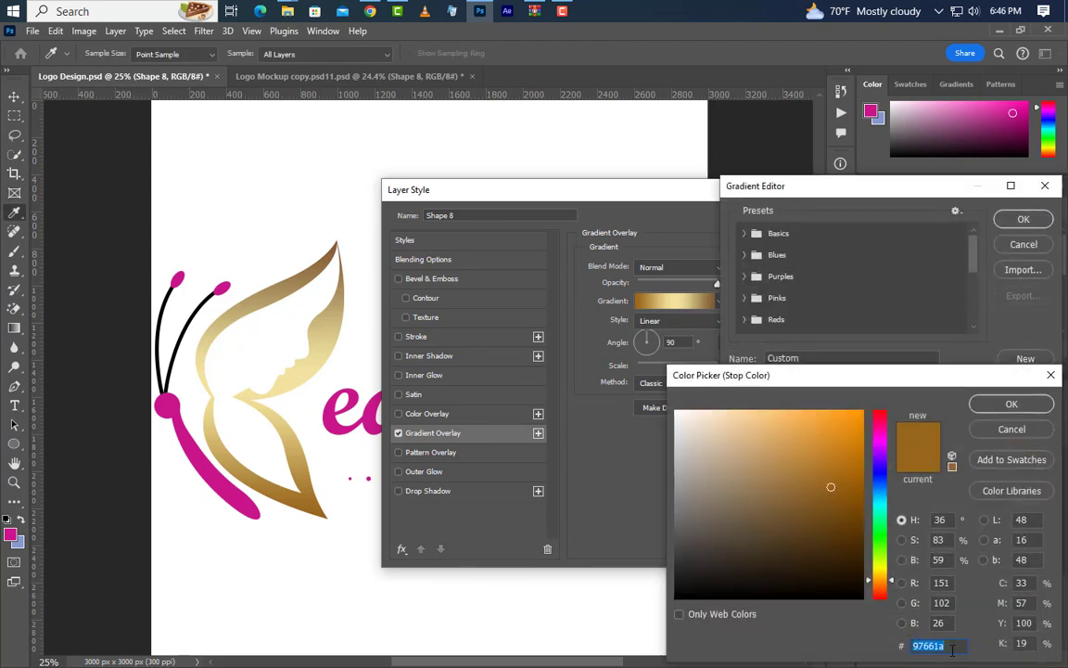
click(1012, 403)
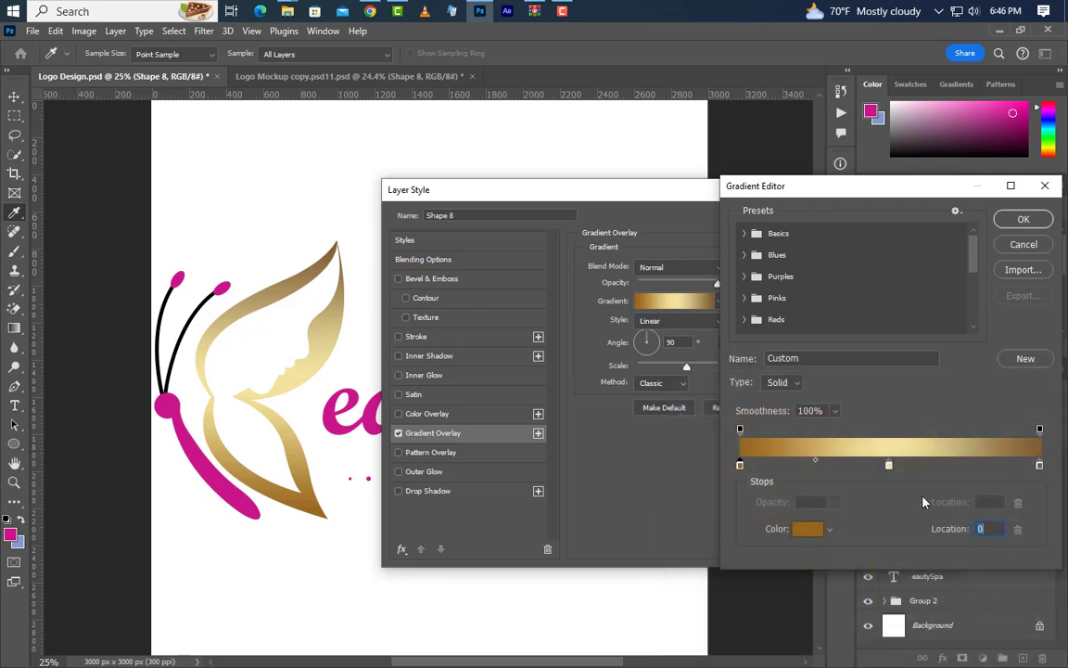
double_click(889, 466)
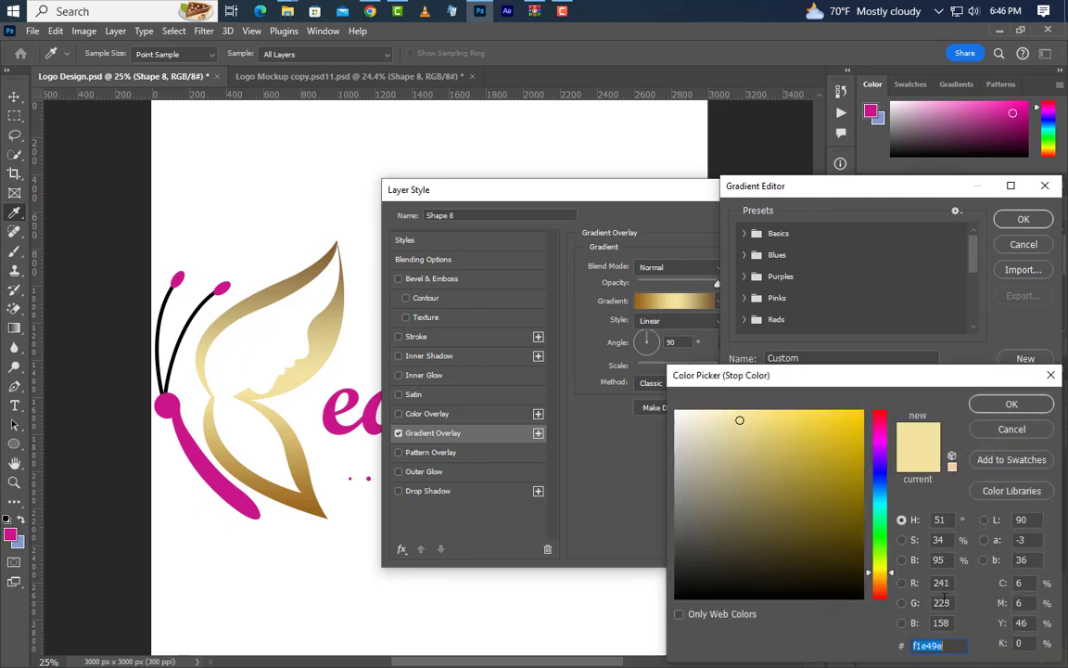
click(1011, 404)
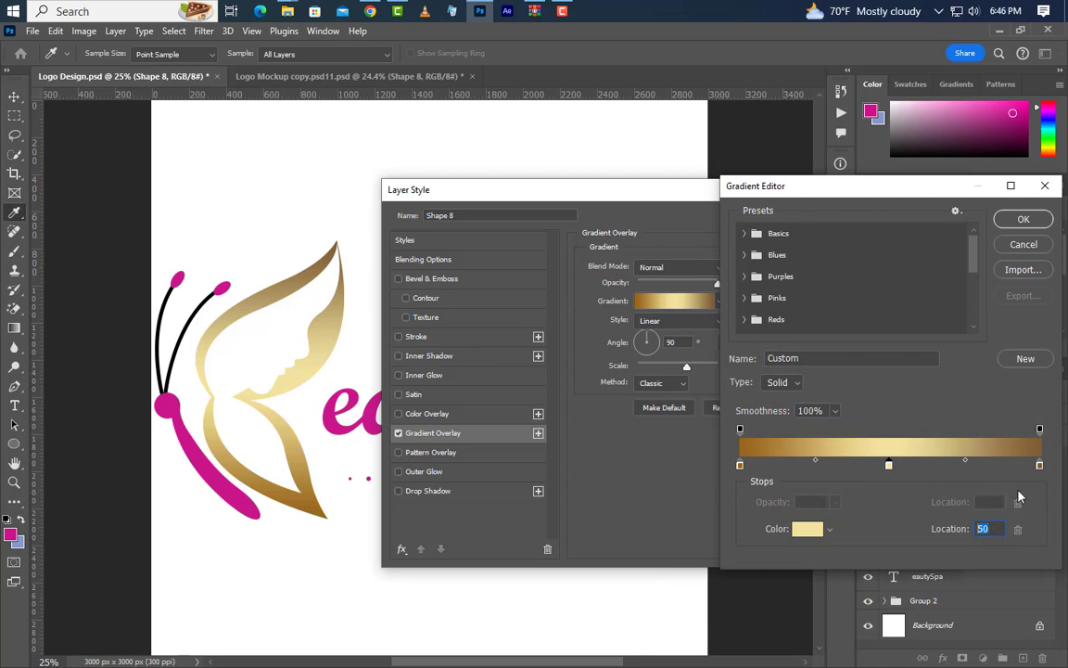
double_click(1037, 466)
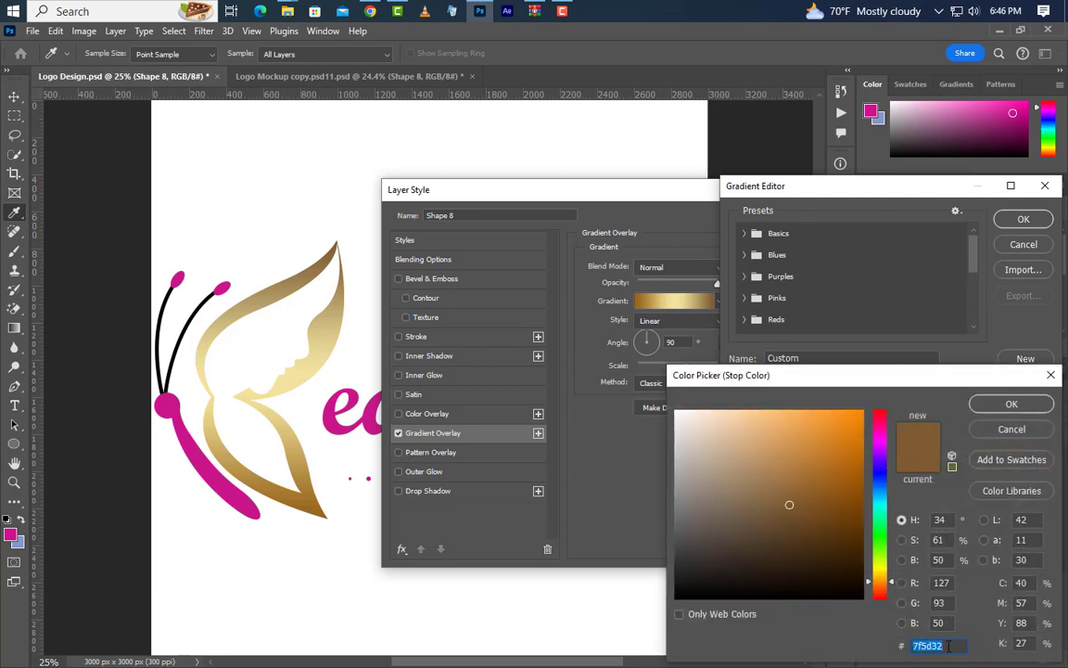
click(1011, 407)
click(1023, 218)
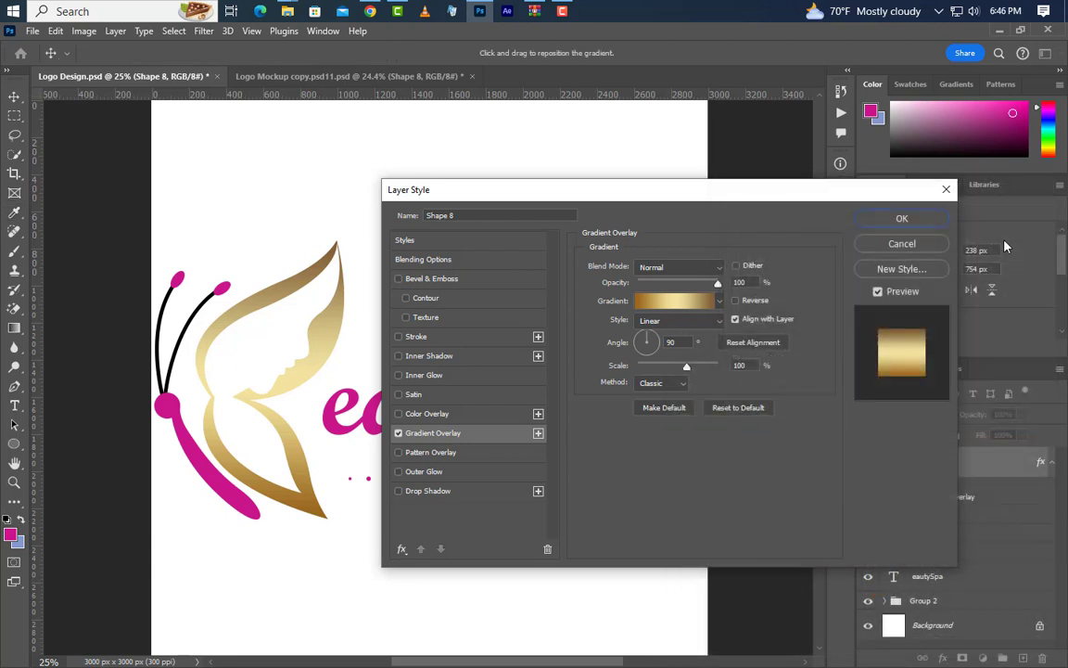
Apply the gradient overlay to the butterfly wing layer and copy its layer style.
click(747, 283)
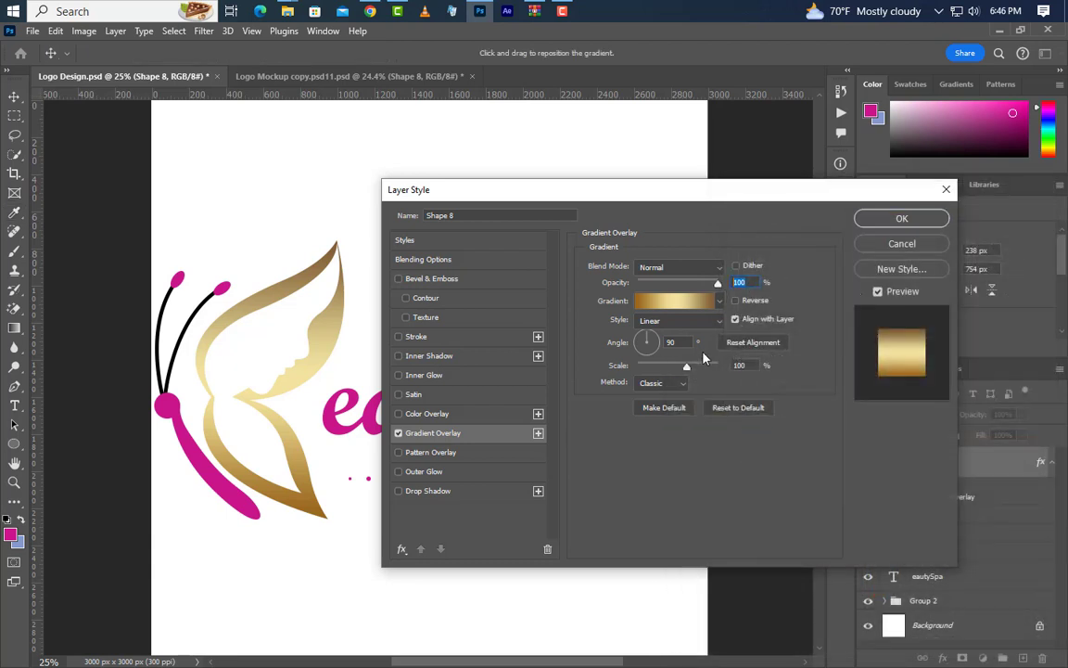
click(903, 223)
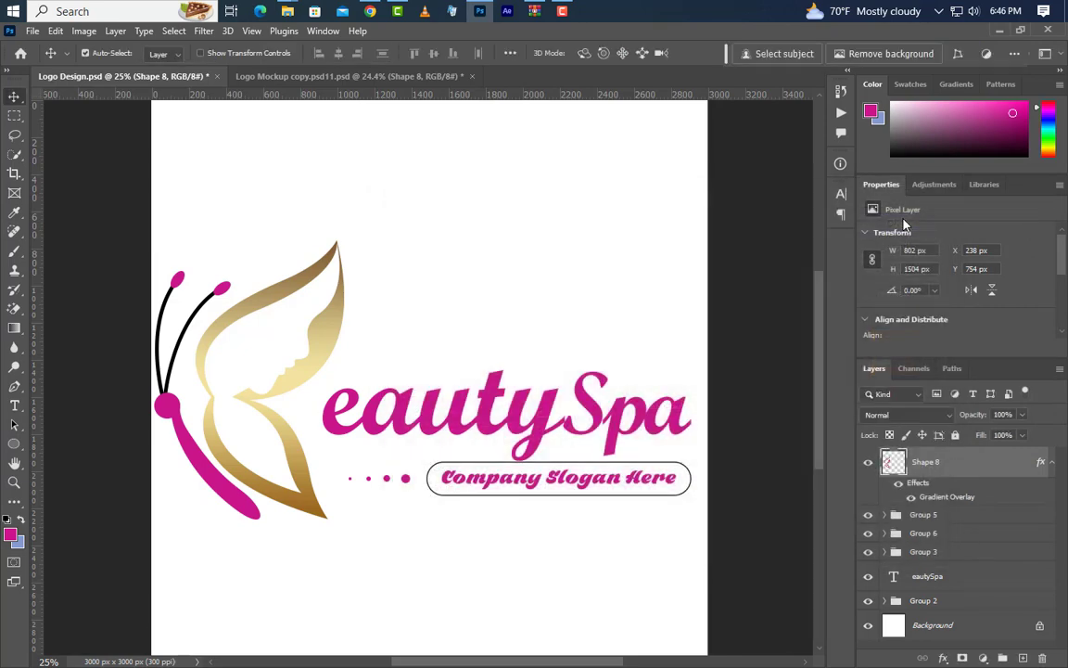
right_click(991, 472)
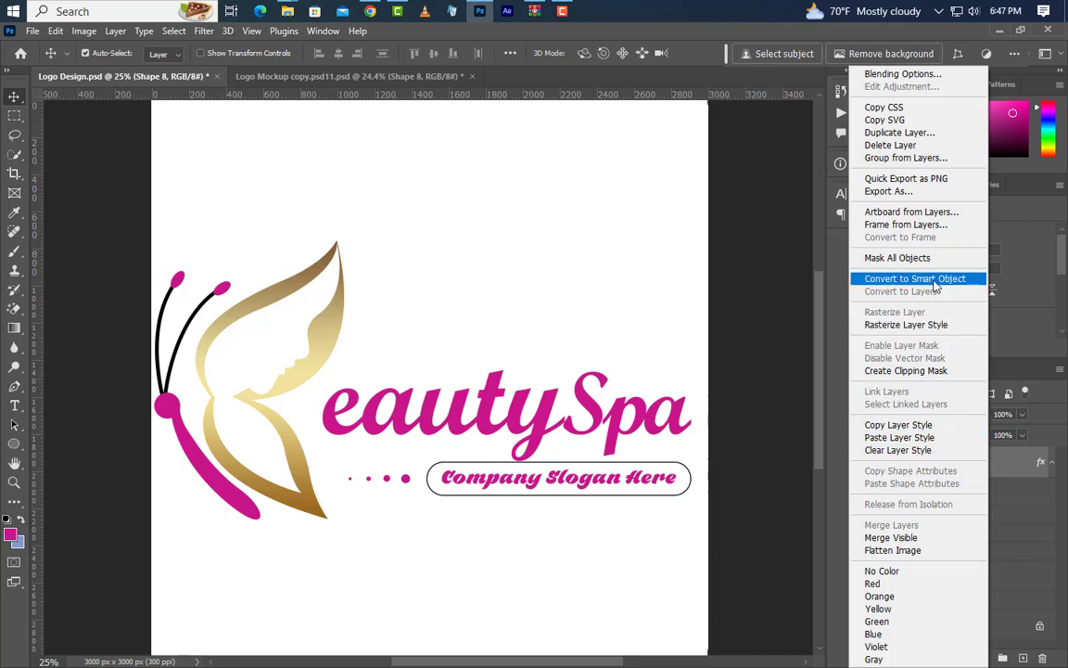
click(925, 428)
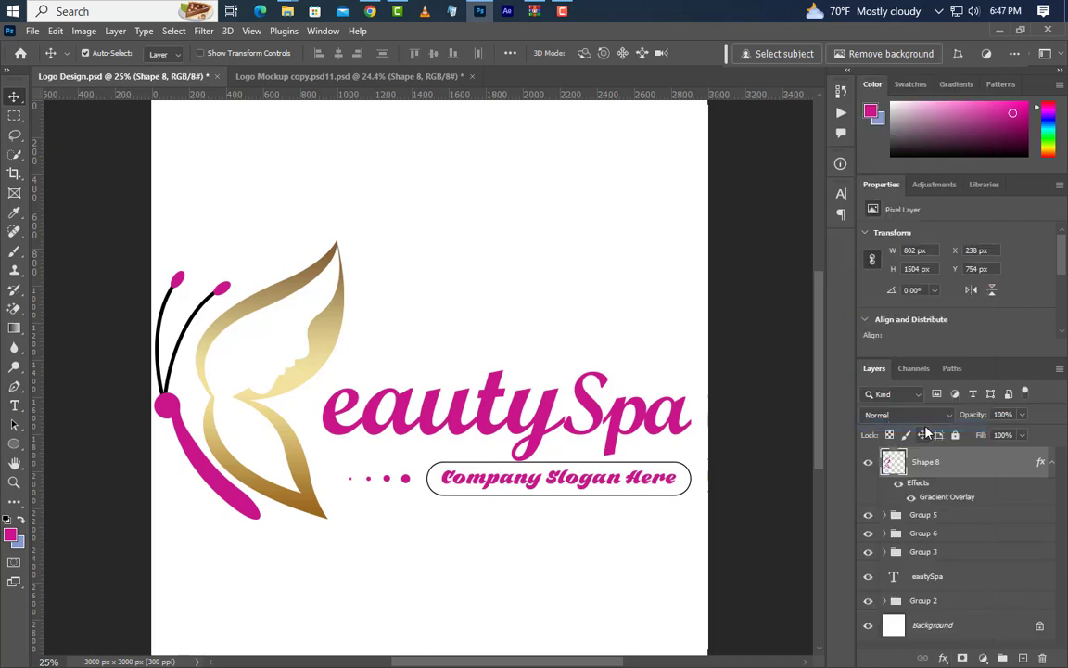
Convert the butterfly body group, Group 5, to a smart object and paste the wing's layer style onto it.
click(219, 480)
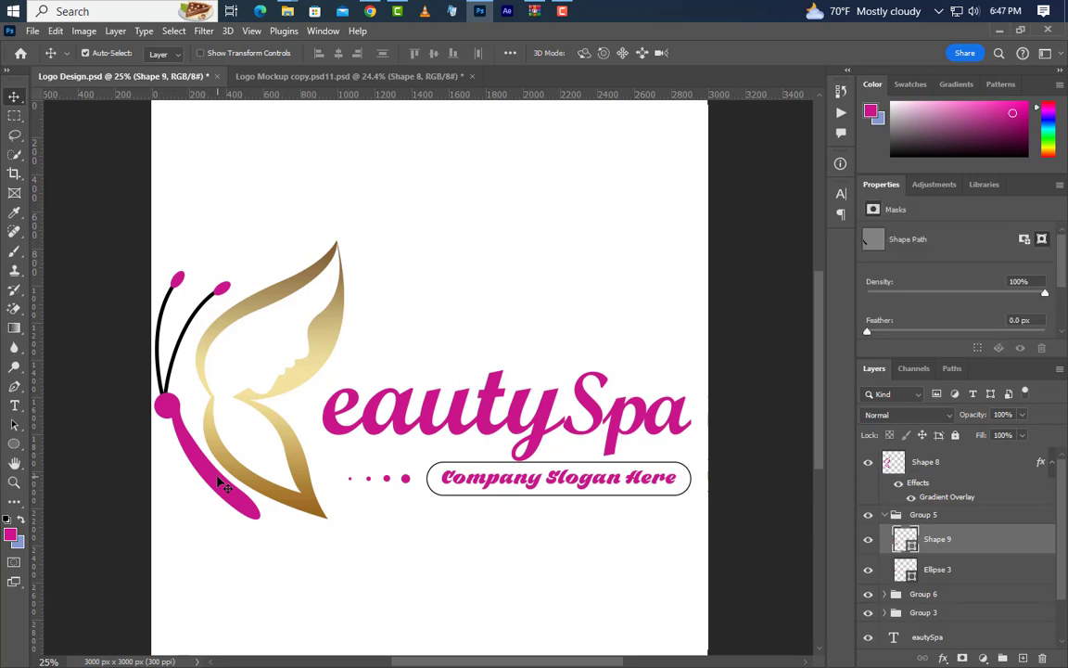
click(884, 516)
click(868, 514)
click(868, 514)
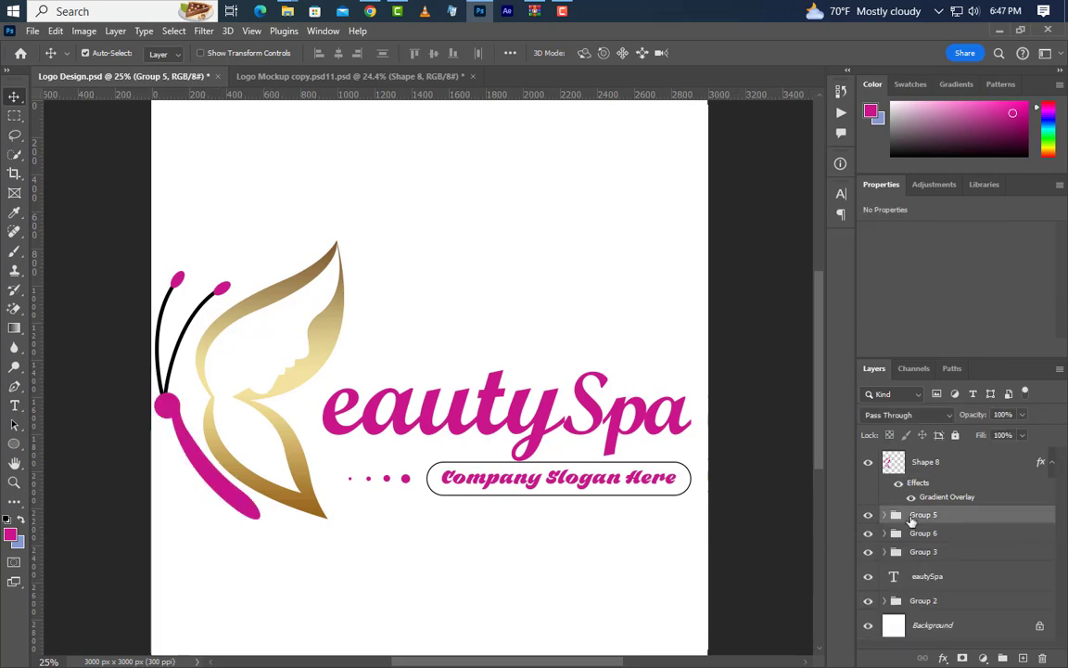
right_click(965, 516)
click(908, 258)
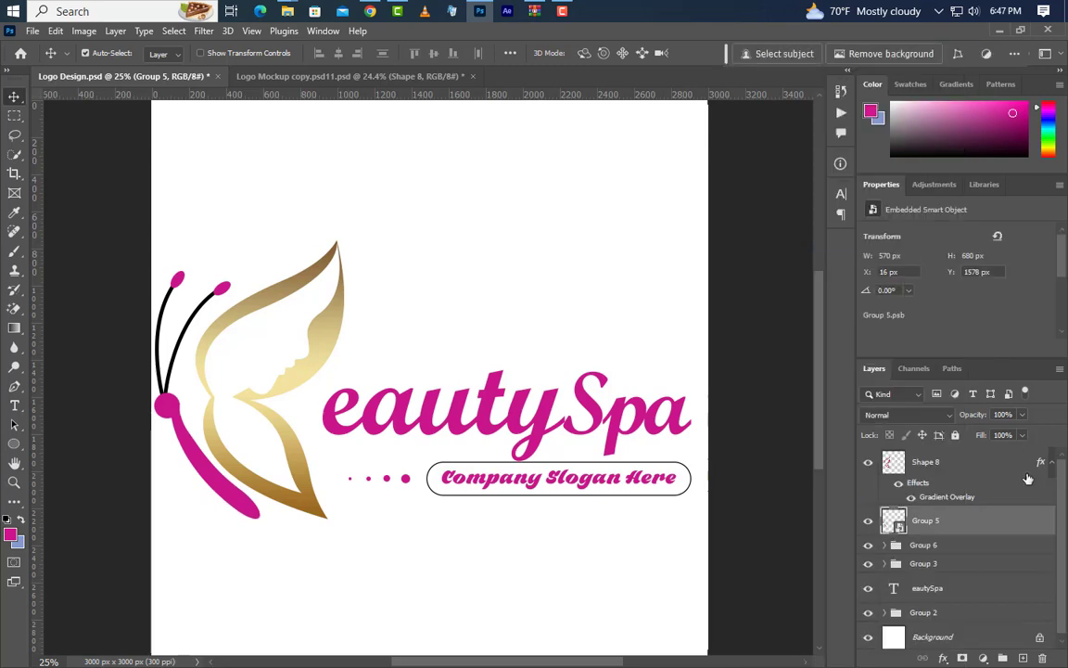
right_click(1009, 516)
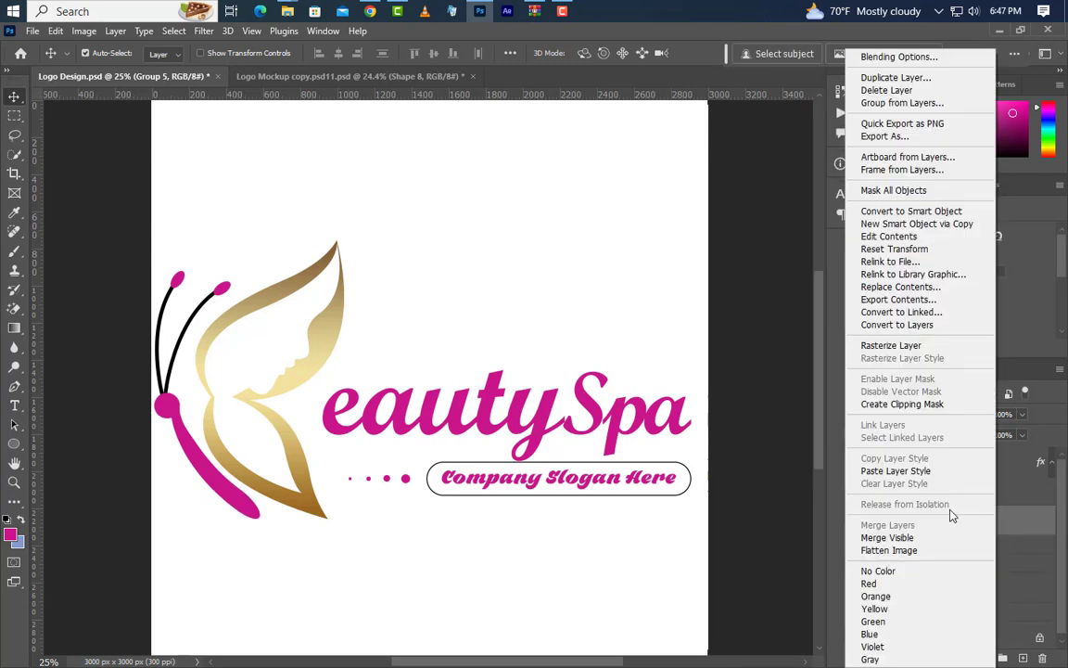
click(920, 472)
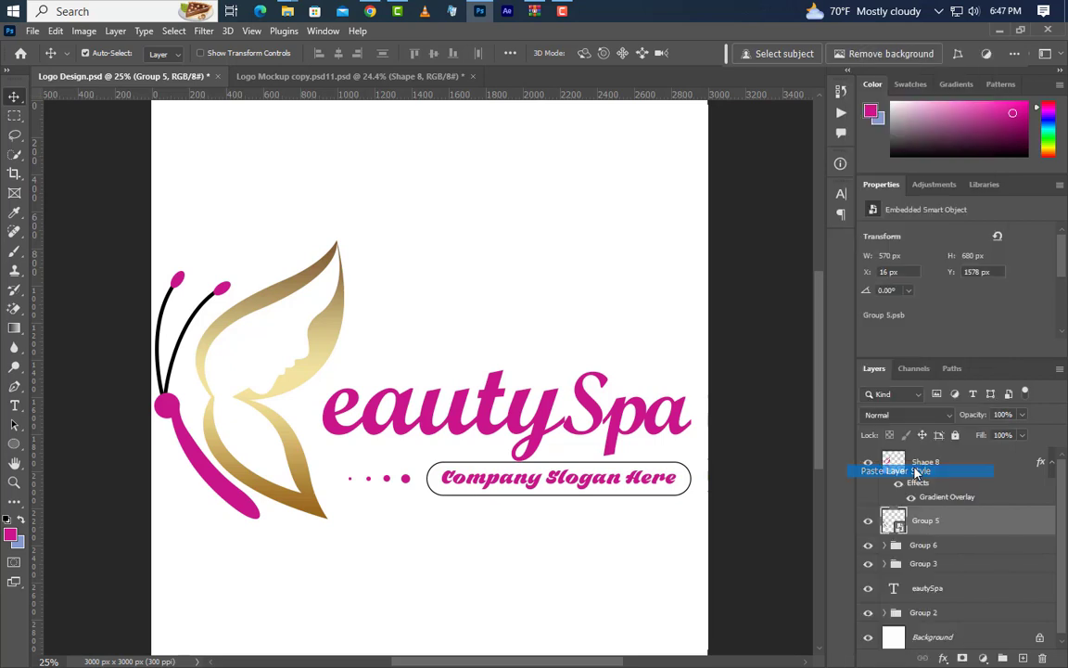
scroll(918, 477, down, 2)
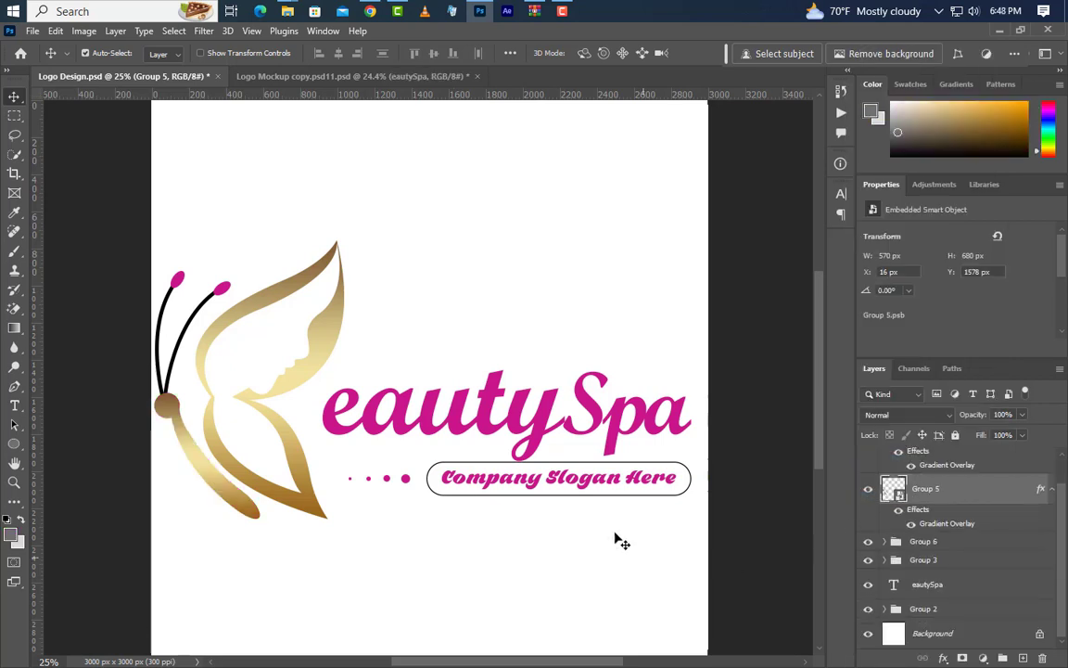
Add a Gradient Overlay to the eautySpa text layer.
click(550, 434)
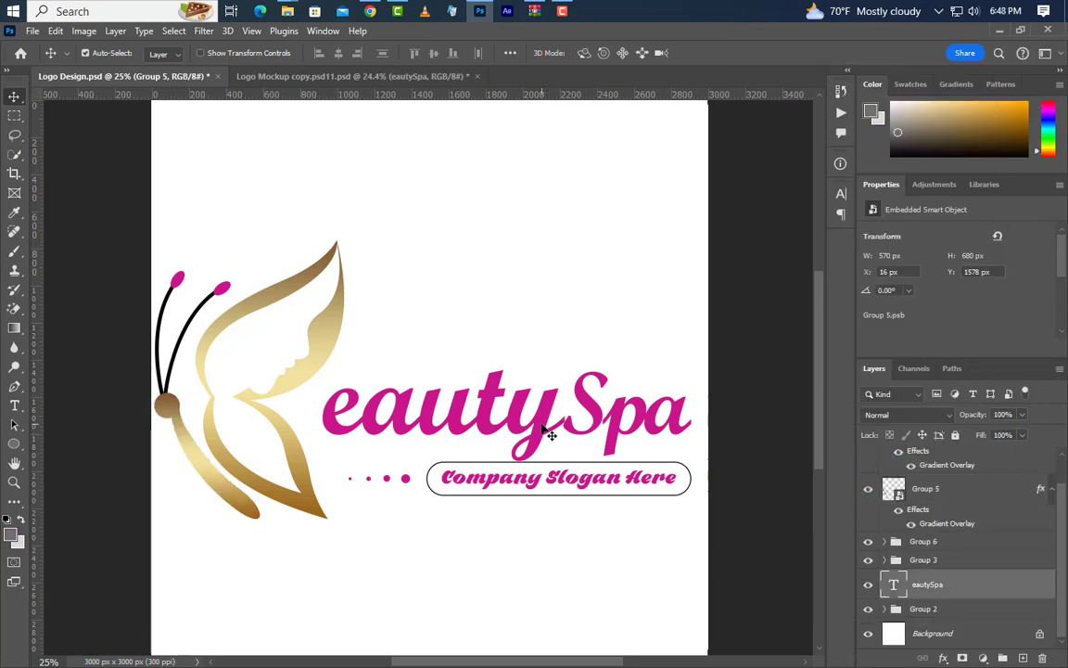
right_click(988, 592)
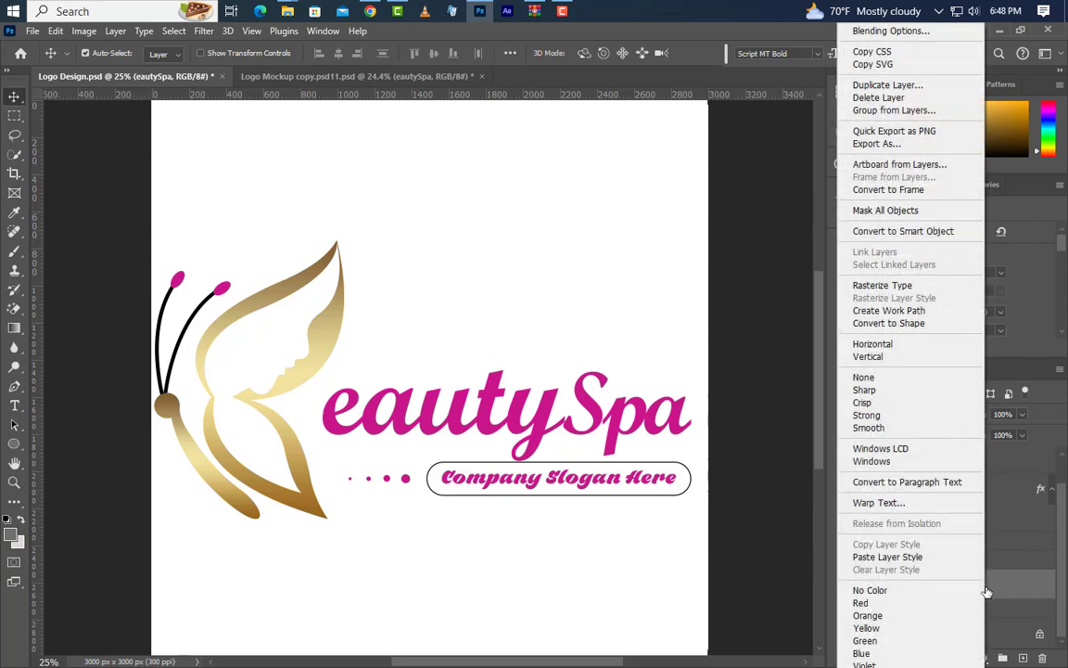
click(893, 32)
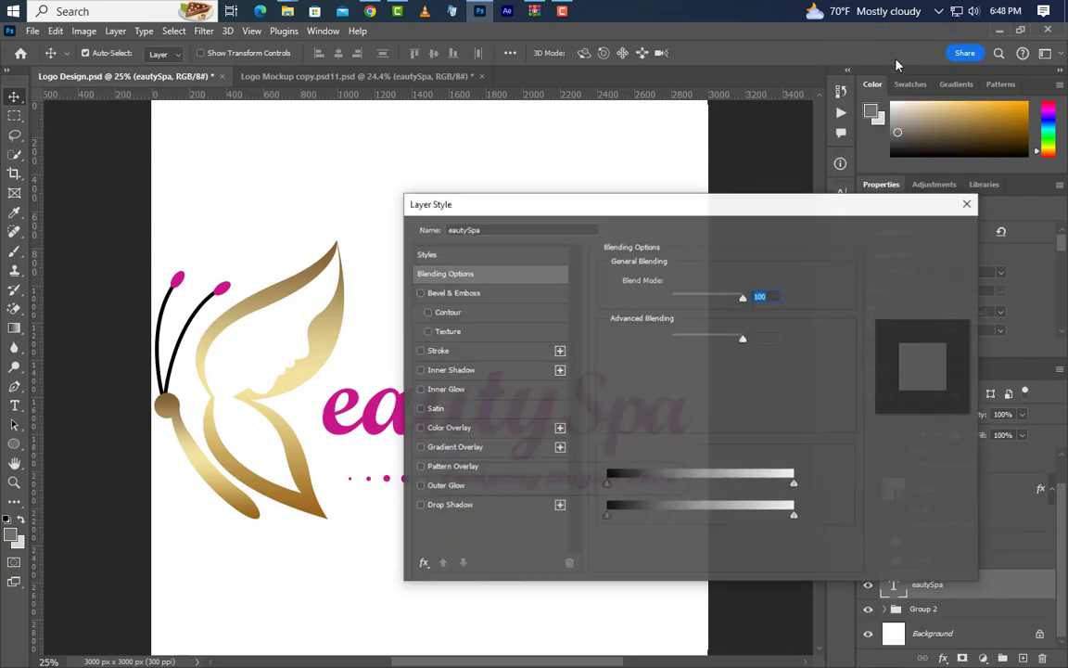
drag(703, 196, 849, 117)
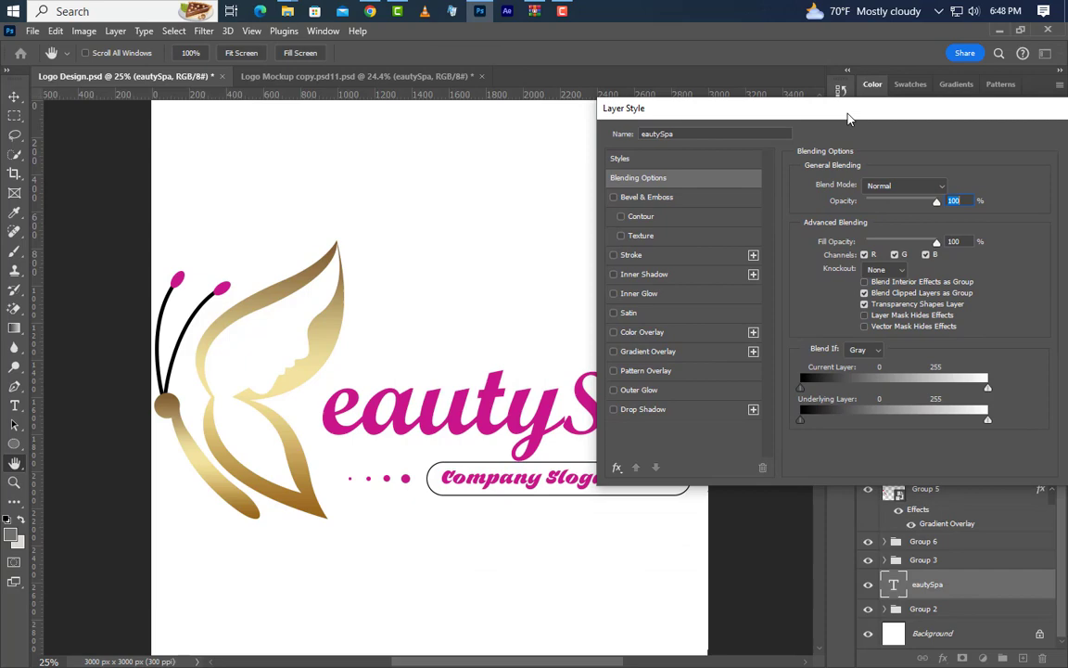
click(709, 356)
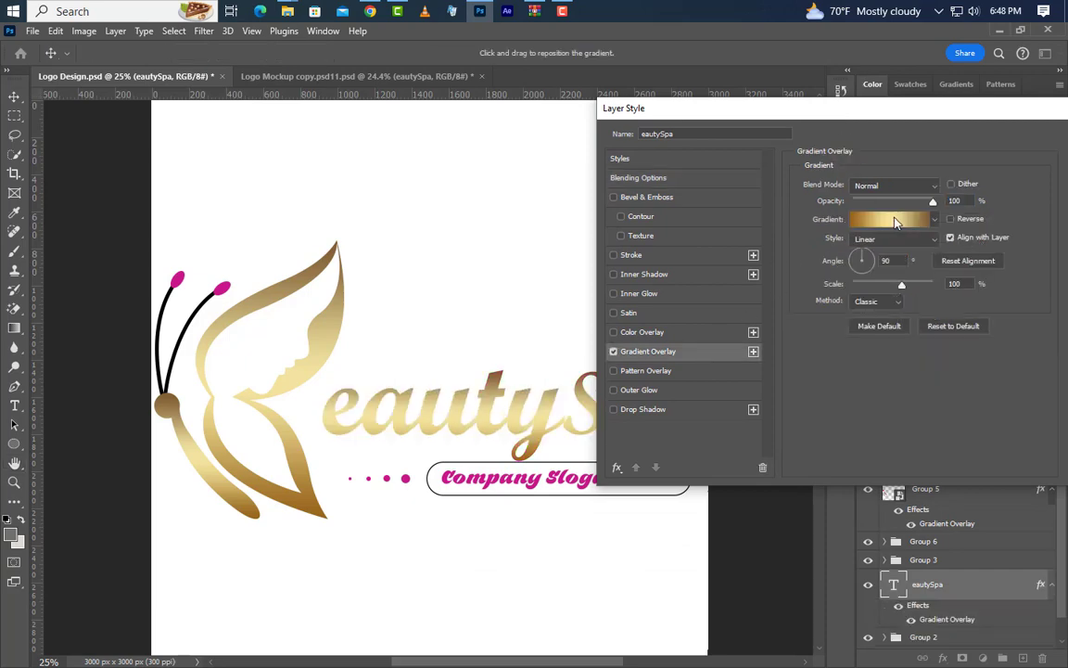
Set the start and end color stops of the text's overlay gradient to the gray foreground color #716f6b.
click(896, 222)
double_click(740, 466)
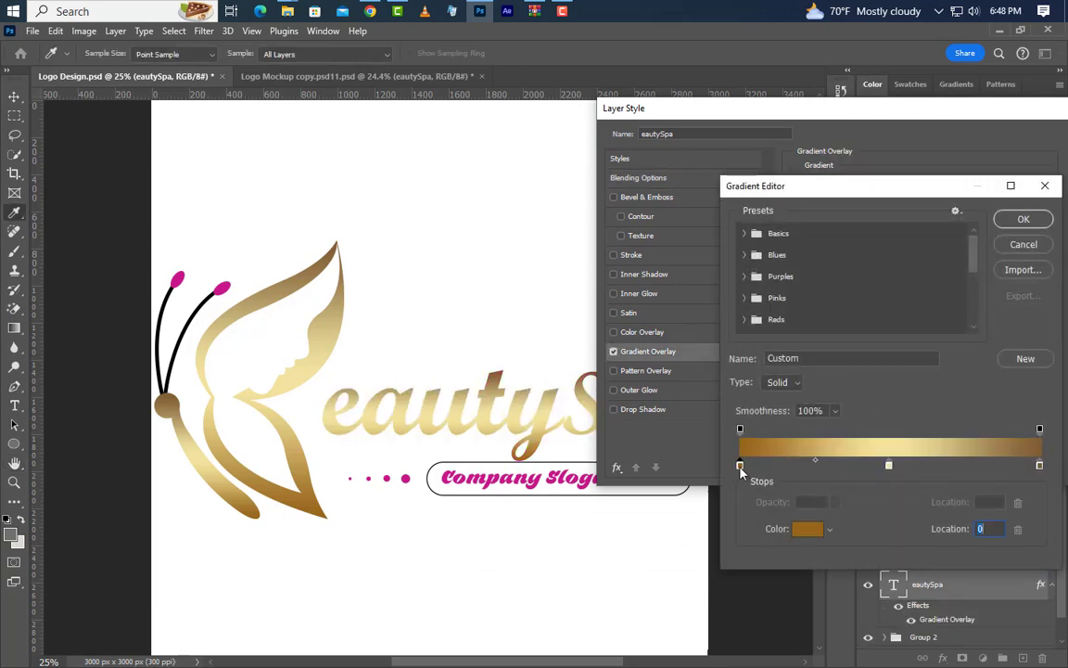
click(9, 535)
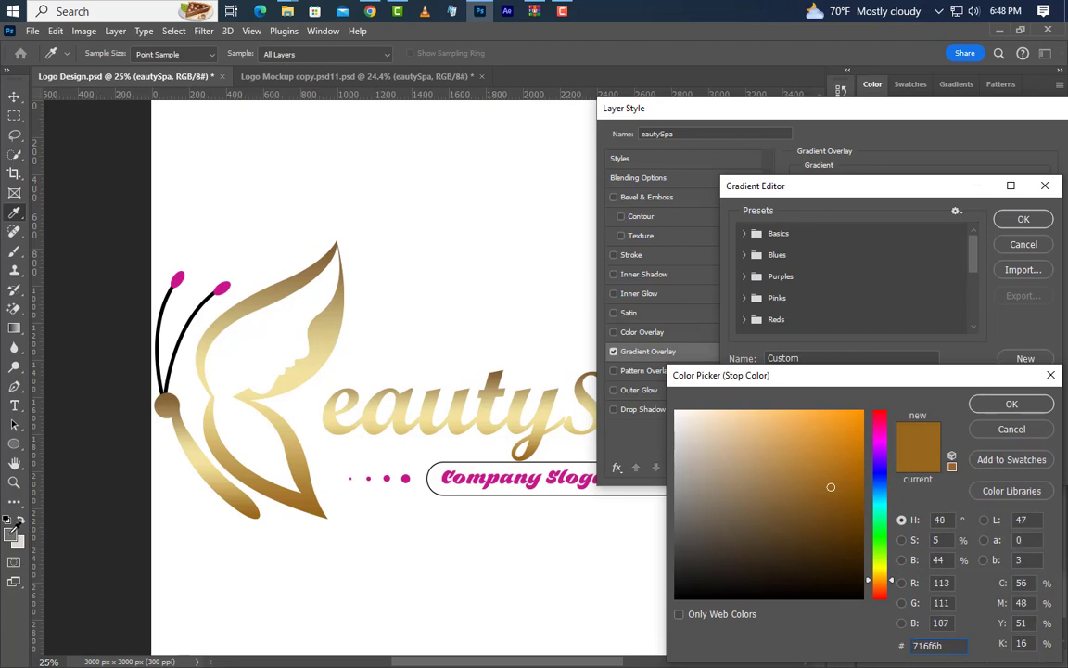
click(947, 643)
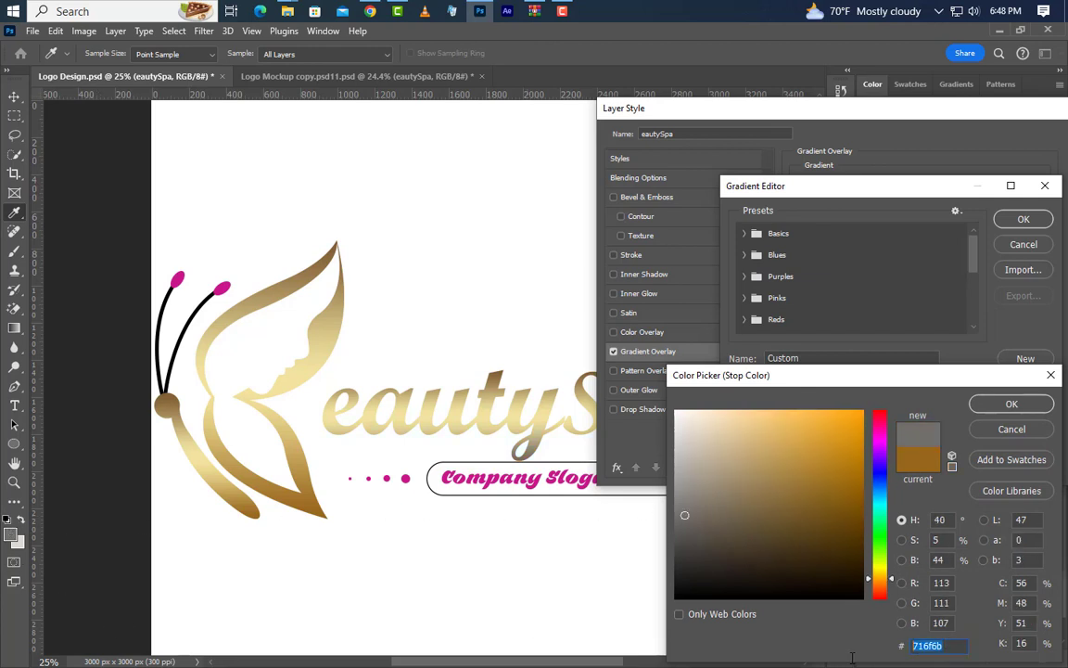
click(1012, 403)
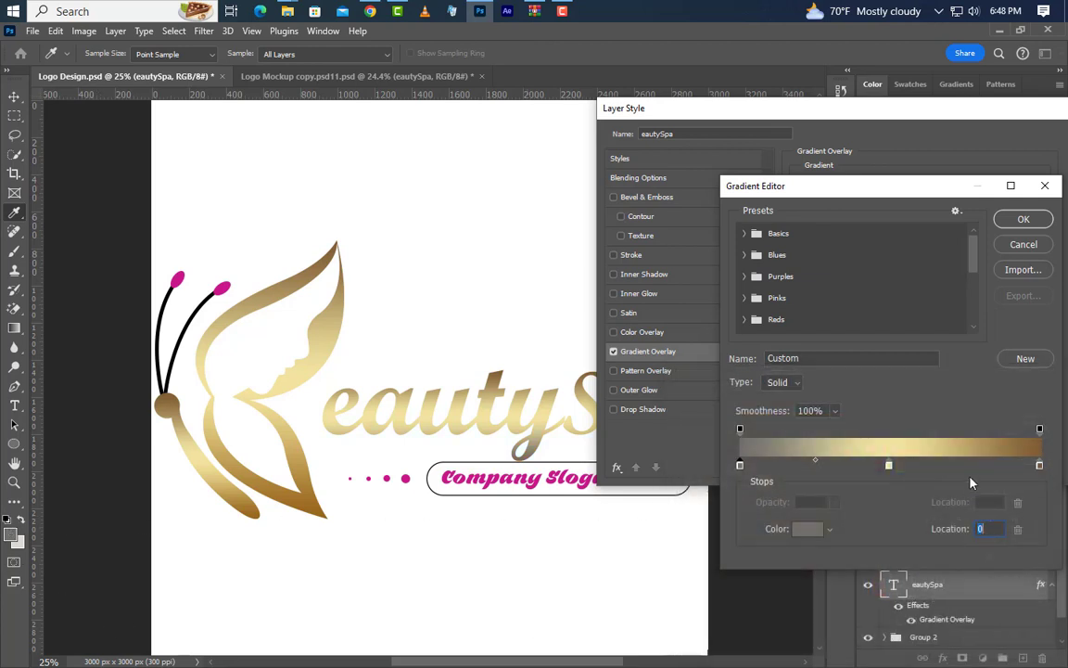
click(1040, 465)
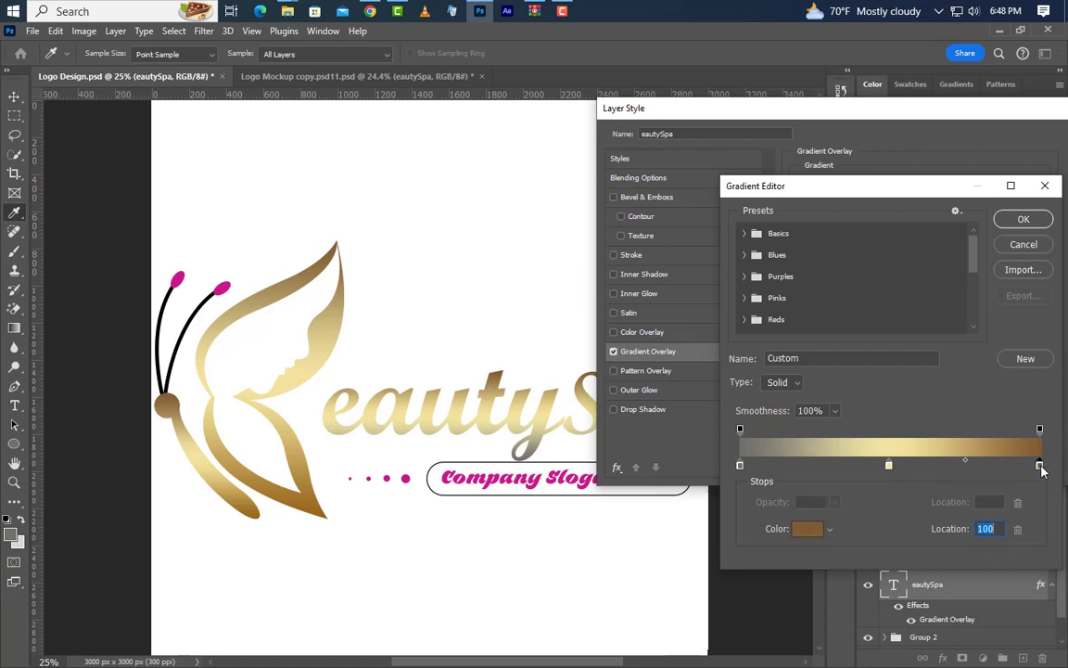
double_click(1039, 466)
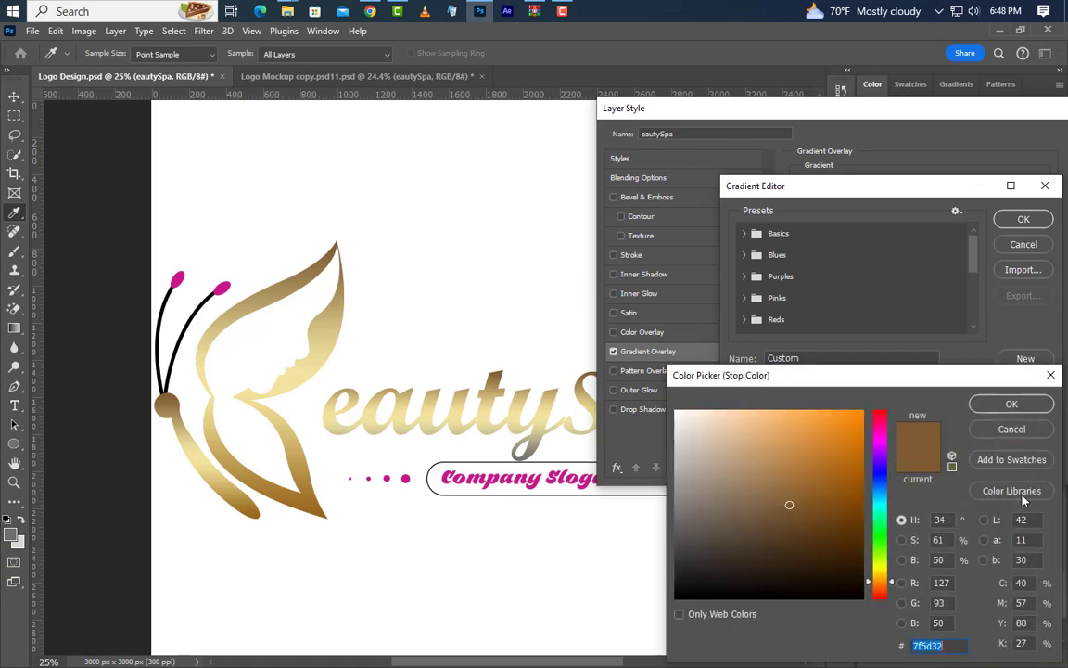
click(13, 535)
click(1011, 404)
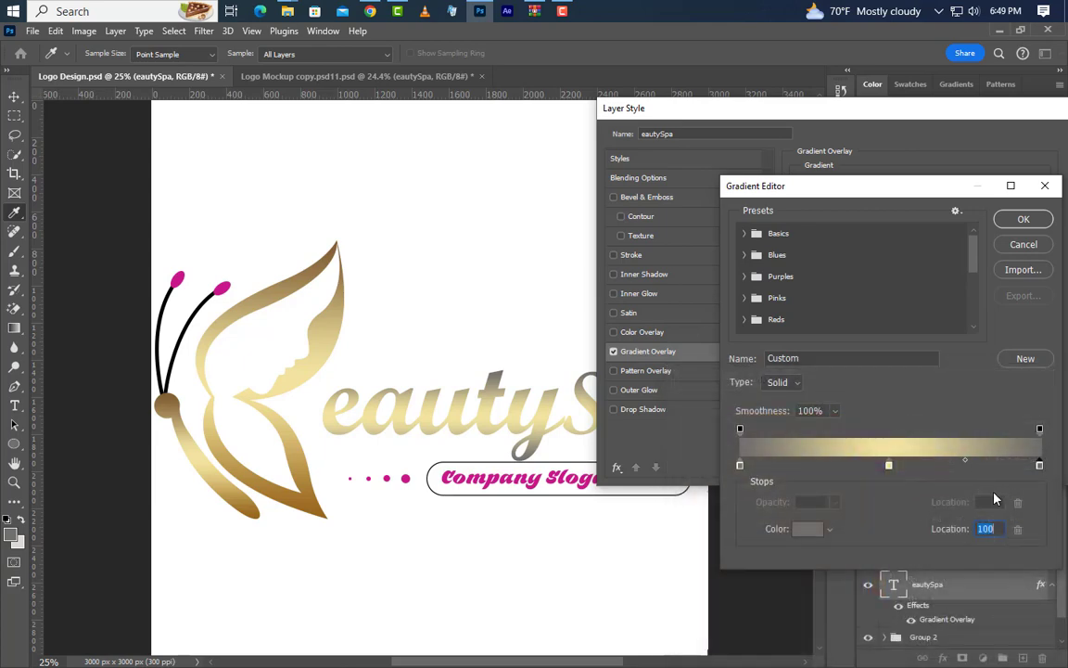
Set the gradient's middle color stop to the light gray background color #dbd8d7 and accept the gradient.
click(889, 466)
double_click(889, 466)
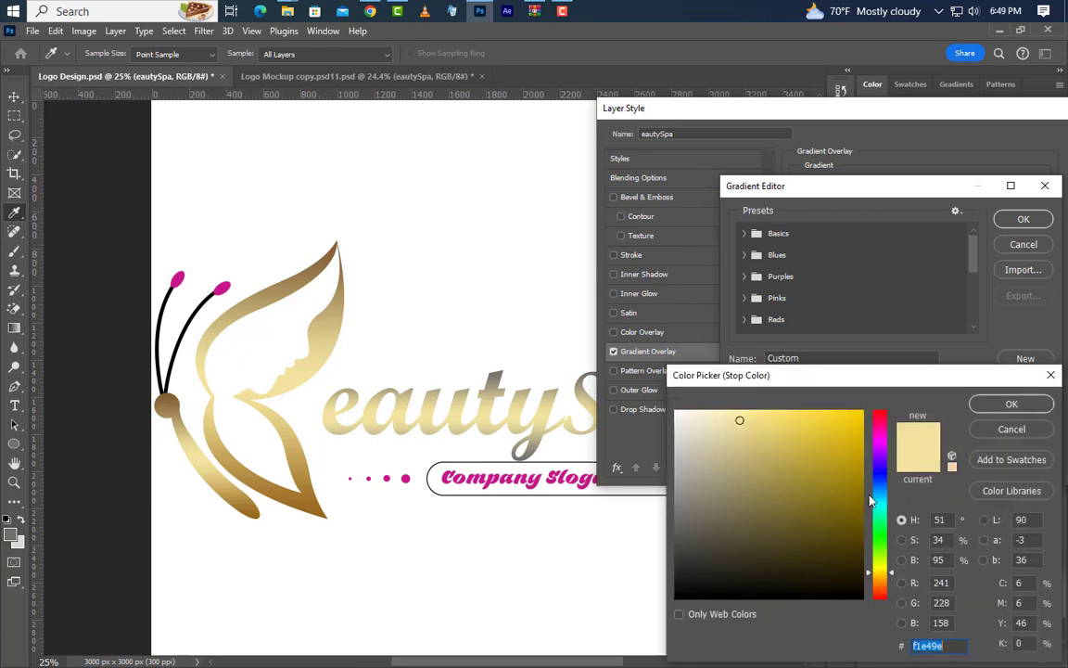
click(17, 546)
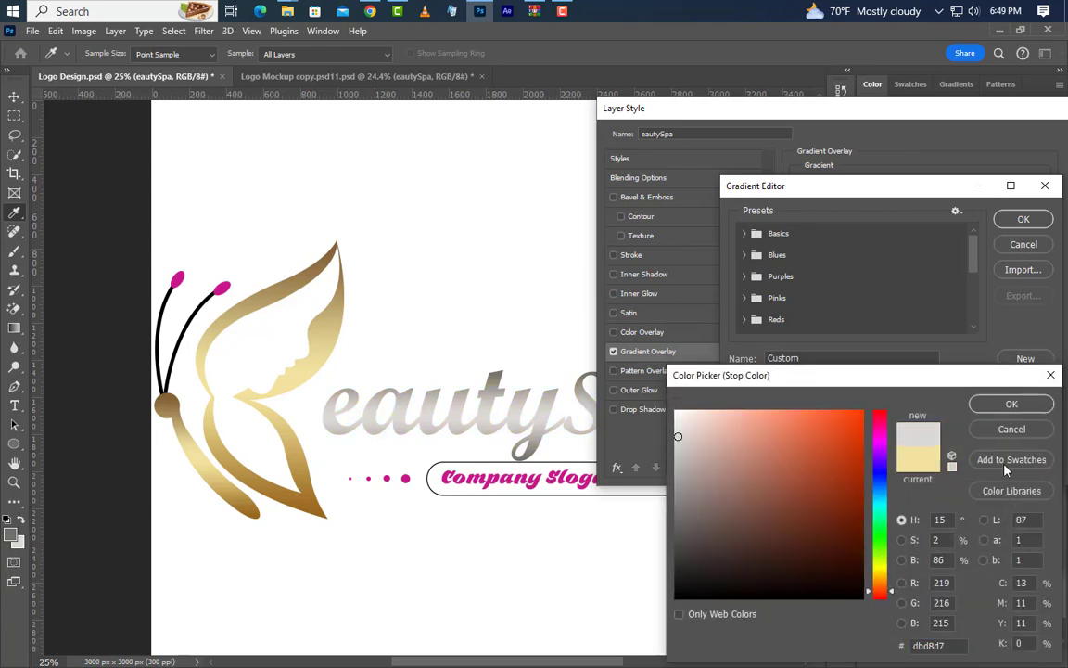
click(1011, 408)
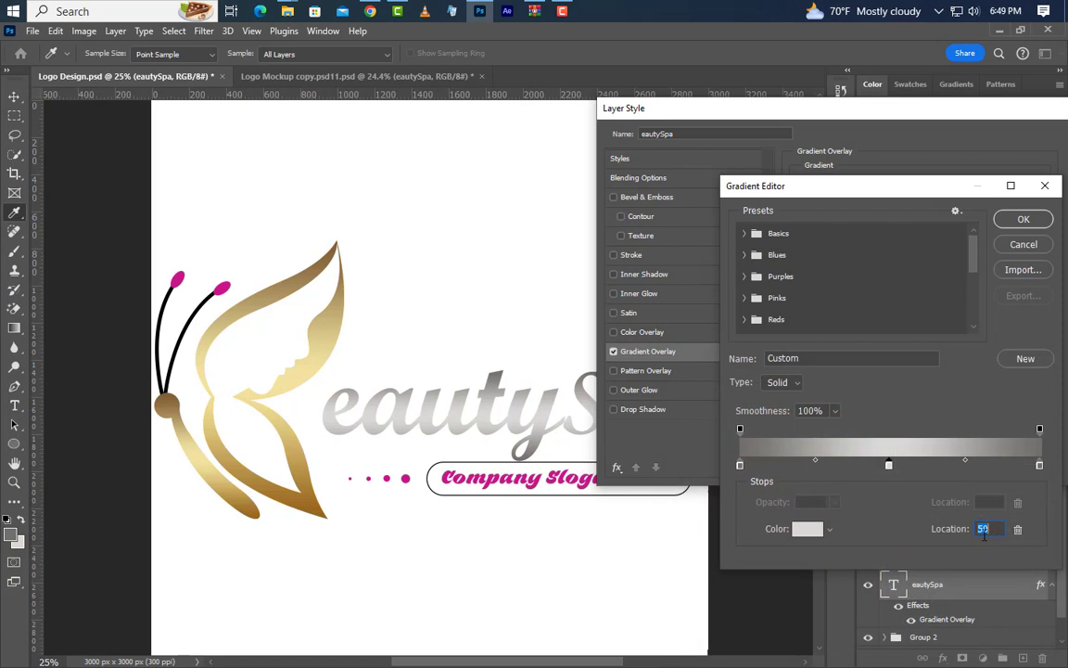
click(1025, 226)
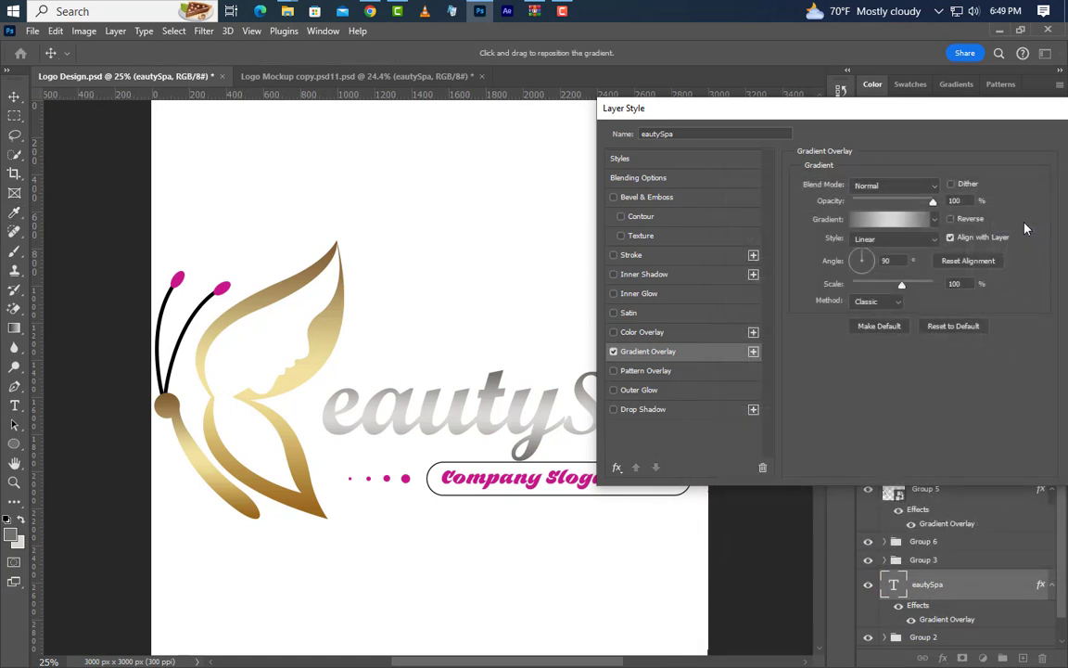
Reset the overlay's alignment, set its scale to 80%, and apply the layer style to the eautySpa text.
click(974, 263)
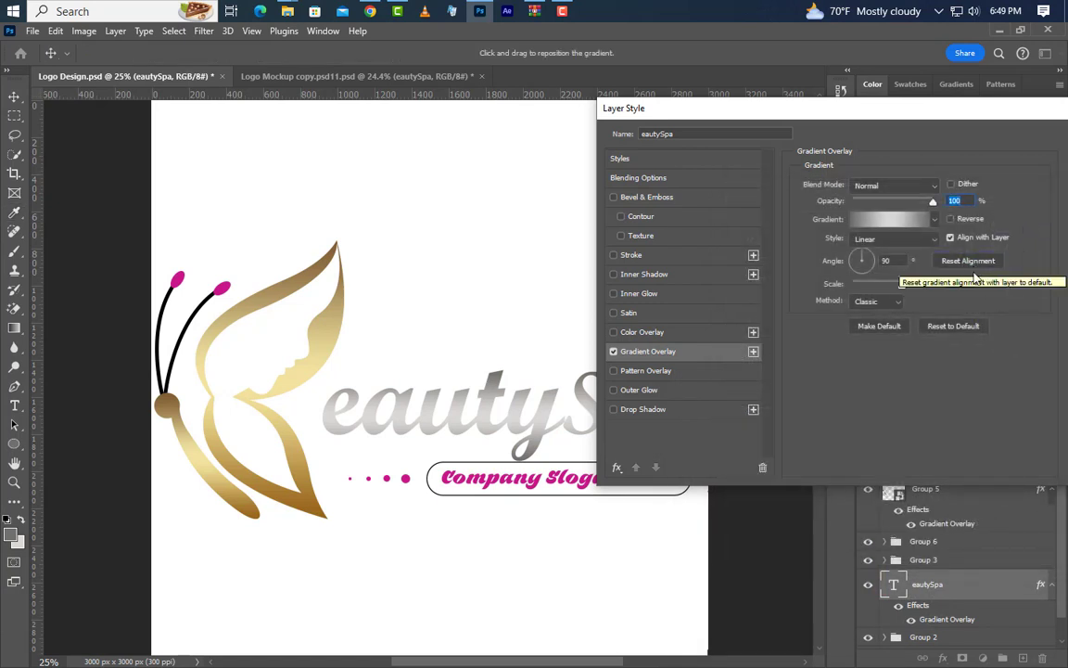
click(964, 284)
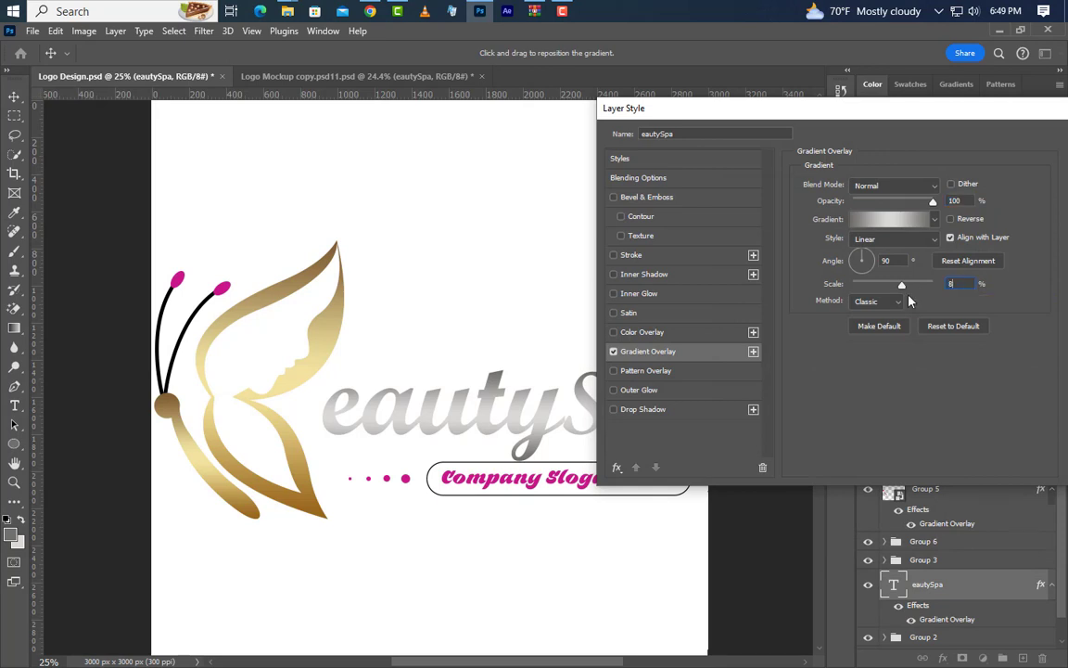
text(80)
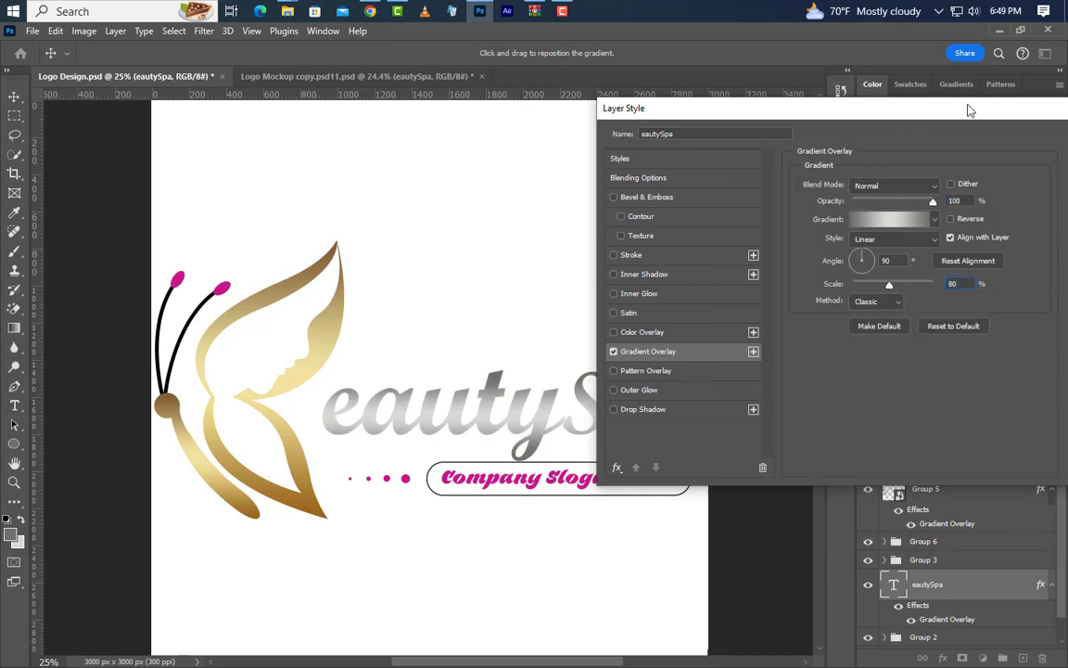
drag(969, 109, 720, 174)
click(857, 203)
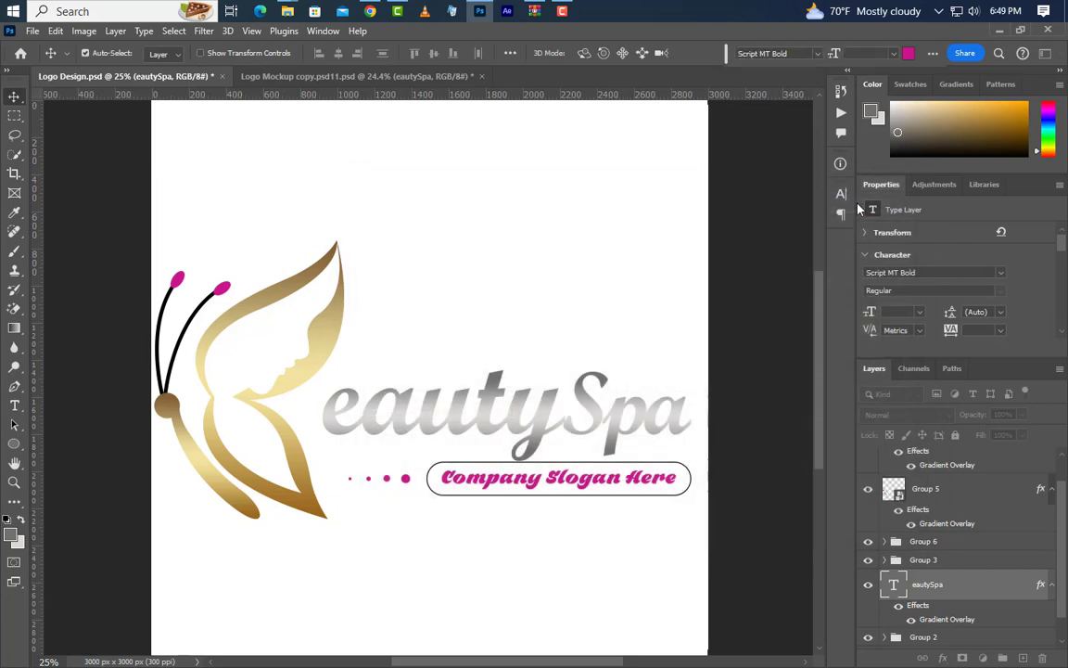
Recolor the "Company Slogan Here" text to gold #bca66e, sampled from the butterfly wing.
click(585, 486)
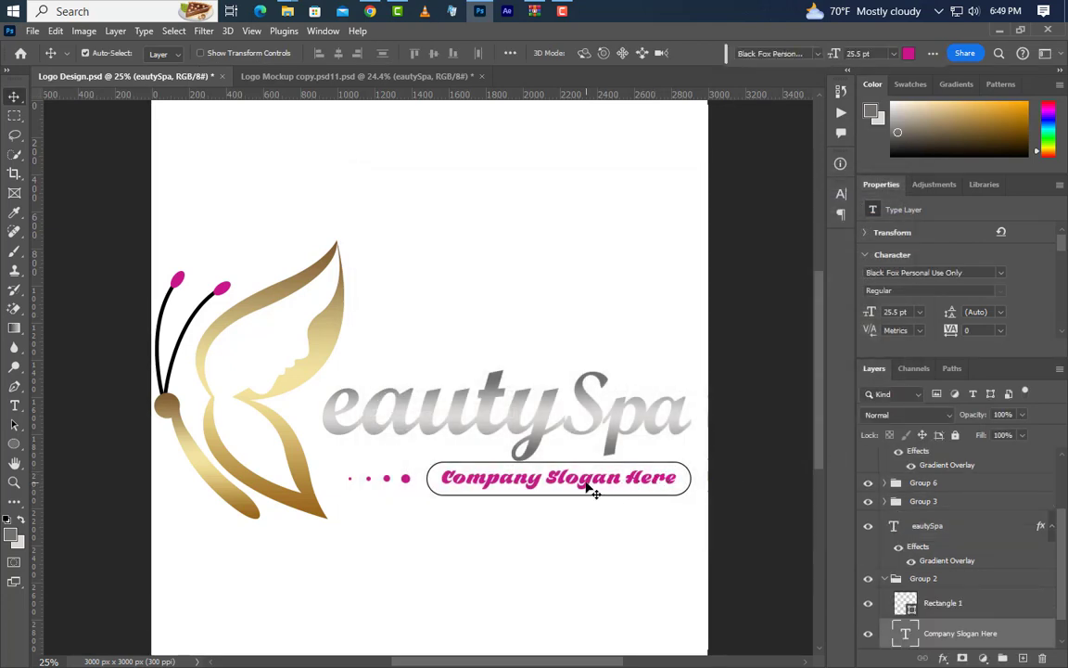
click(841, 193)
click(808, 282)
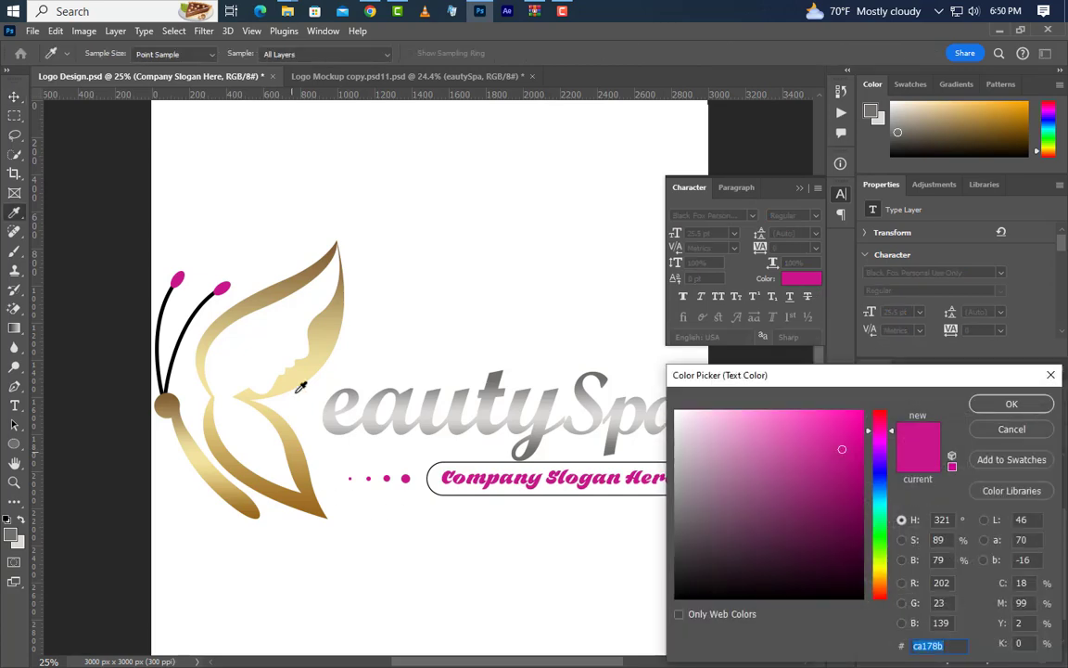
click(337, 304)
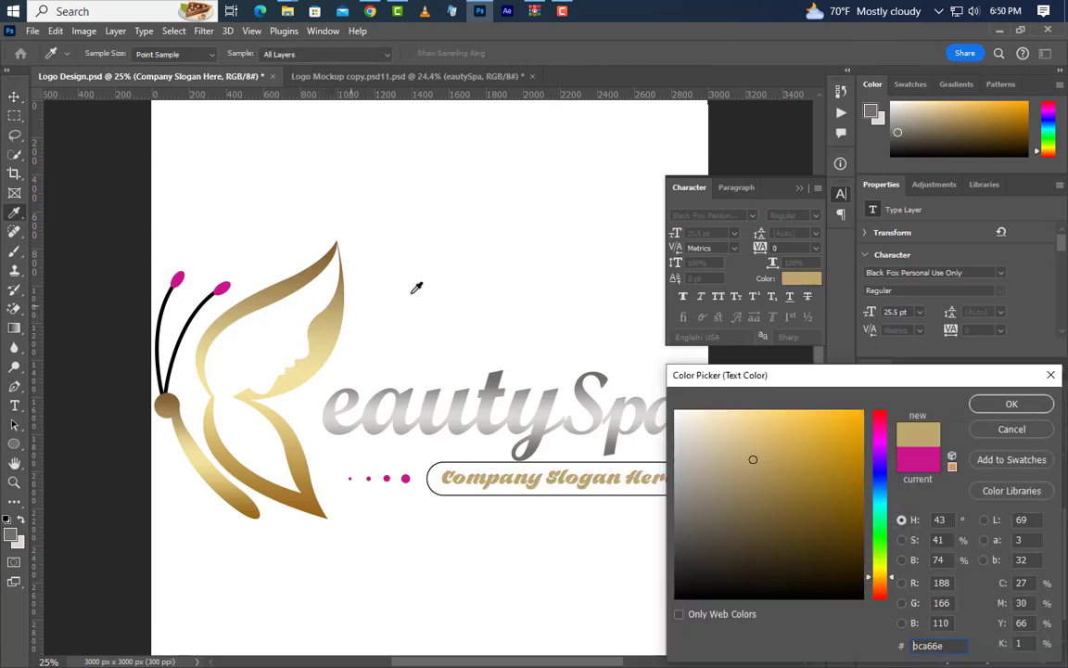
click(985, 406)
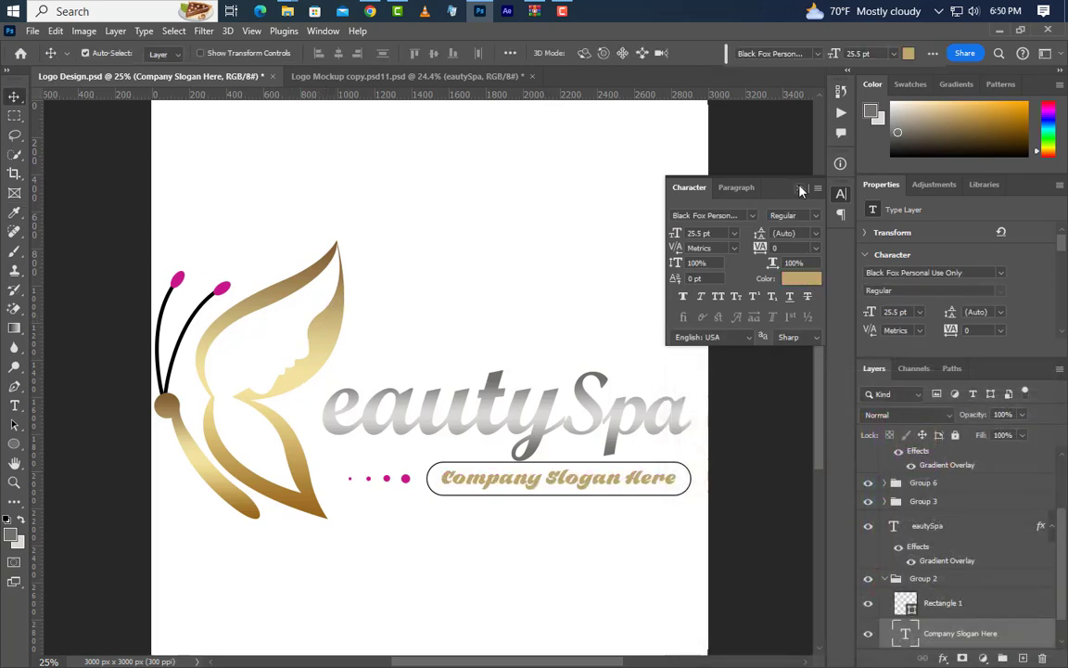
click(801, 188)
scroll(516, 504, up, 3)
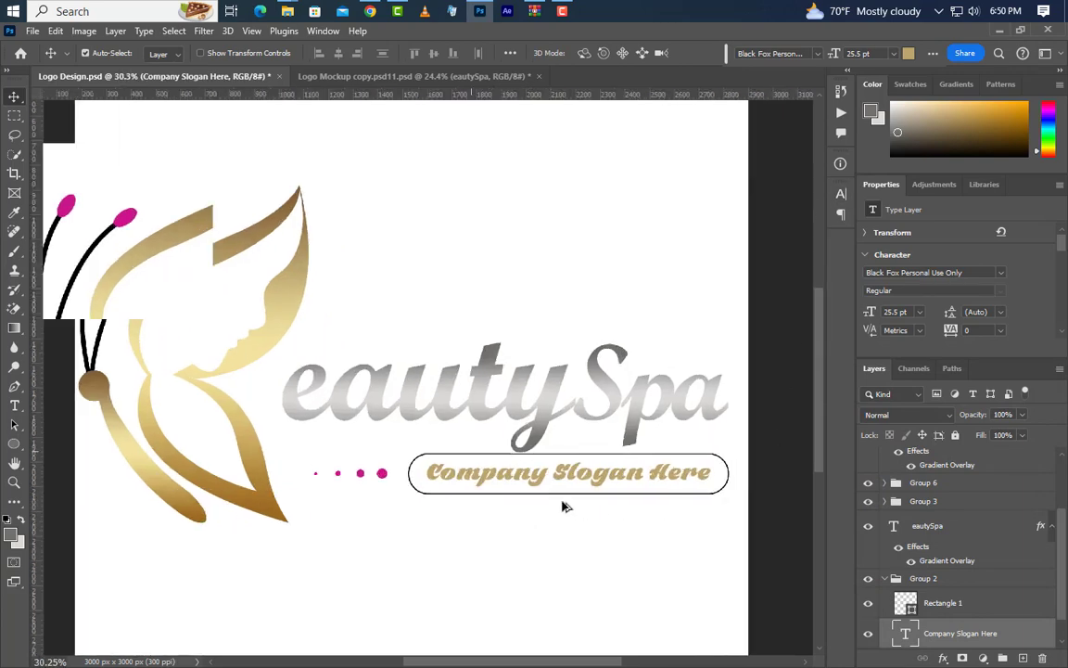
Convert the Rectangle 1 outline around the slogan to a smart object.
click(806, 498)
click(937, 603)
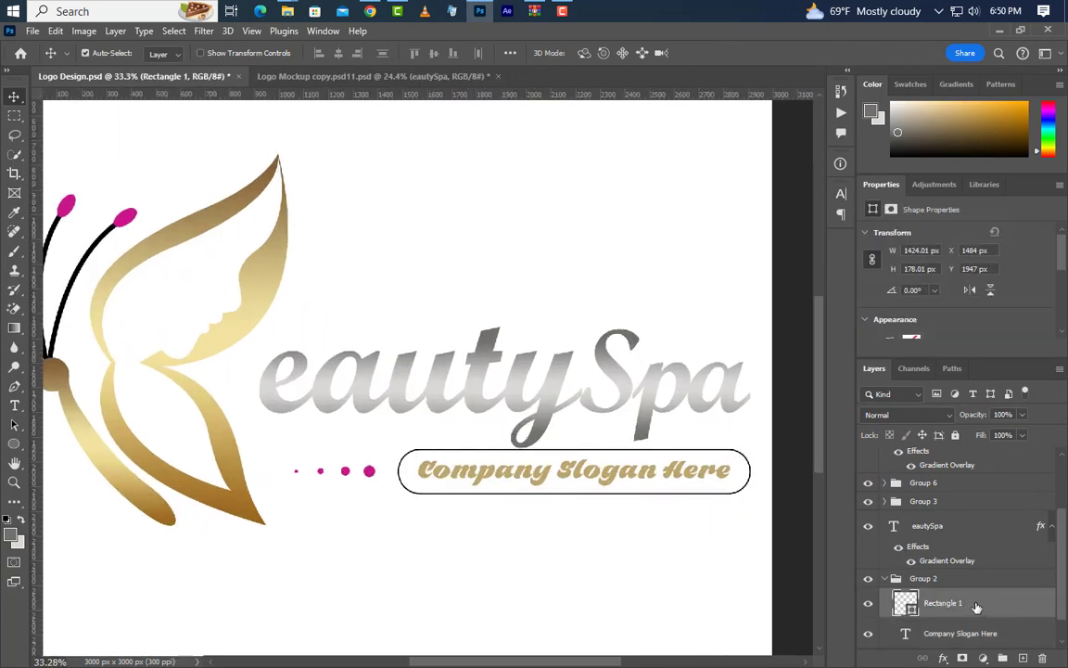
right_click(936, 603)
click(942, 279)
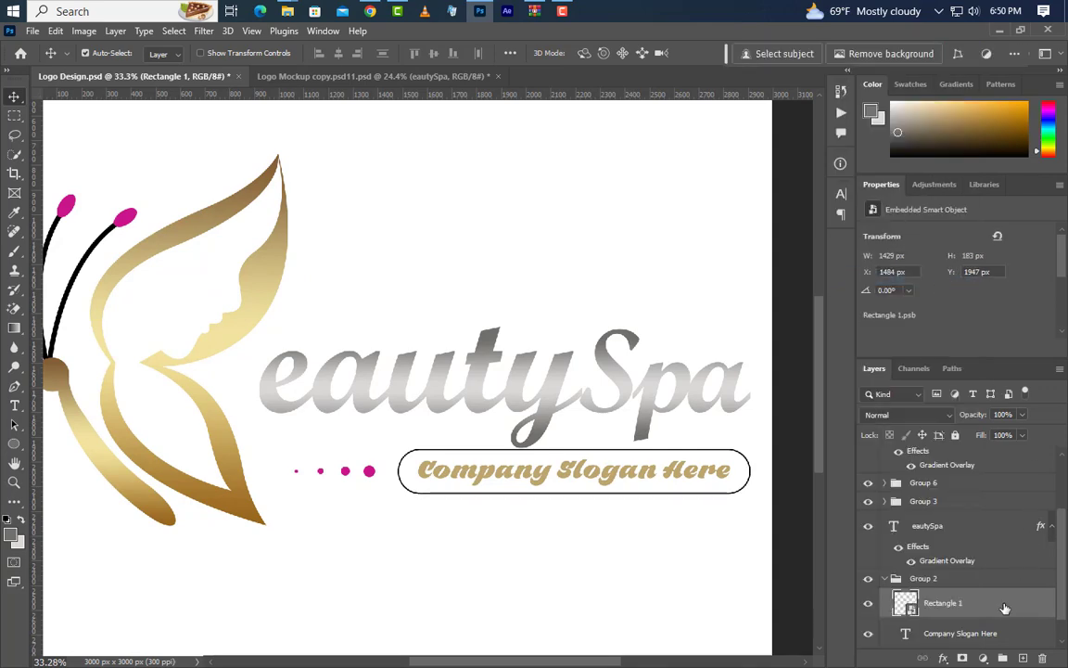
Add a Gradient Overlay effect to the Rectangle 1 slogan outline and apply the layer style.
right_click(1005, 608)
click(876, 57)
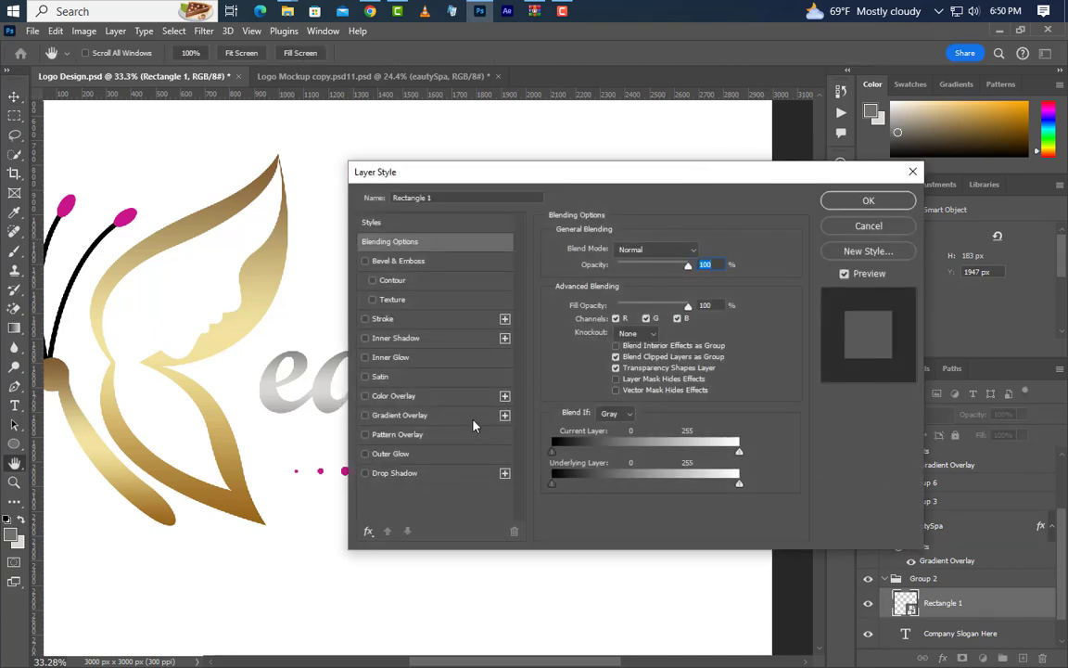
click(460, 419)
drag(549, 174, 817, 212)
click(1060, 239)
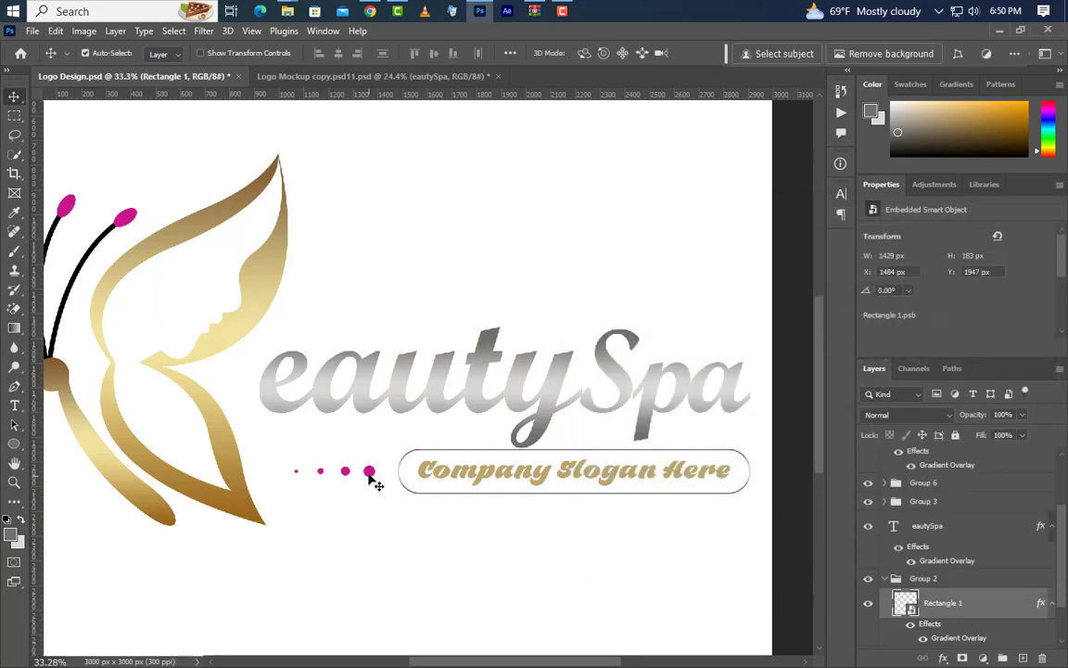
Copy the butterfly wing's gold layer style from Shape 8 onto the largest dot, Ellipse 2.
click(239, 457)
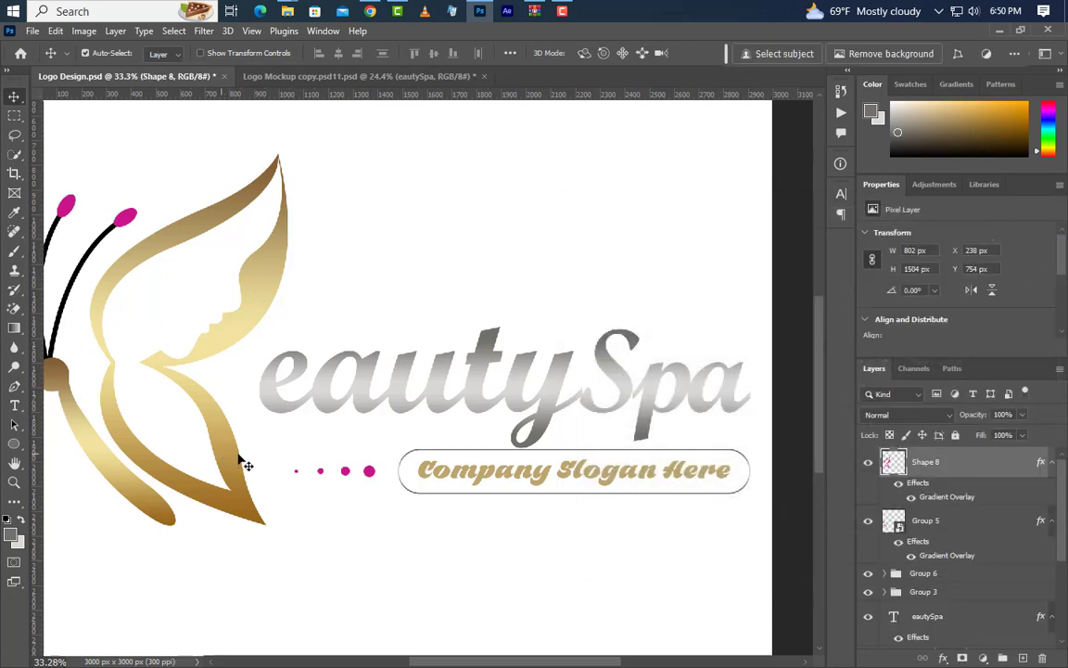
right_click(964, 464)
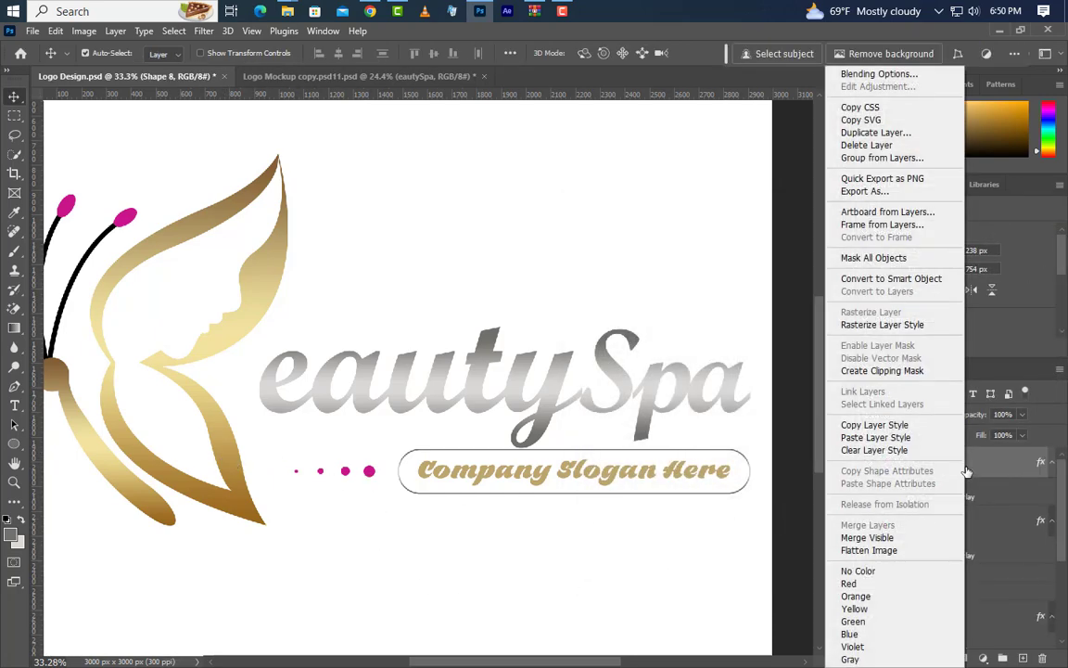
click(874, 425)
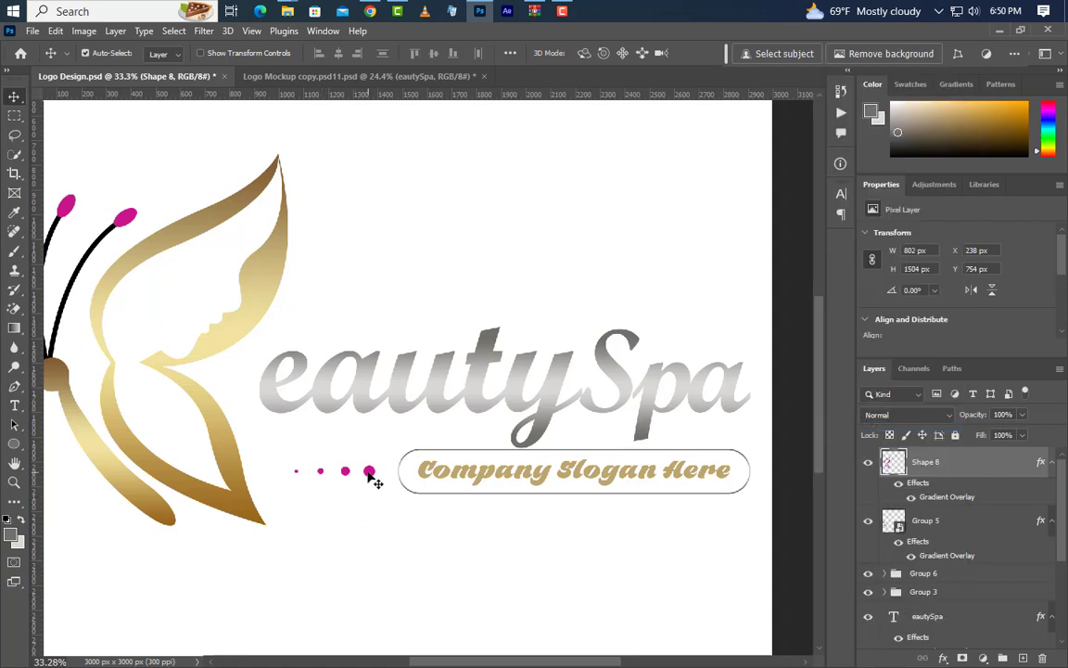
click(369, 473)
right_click(990, 640)
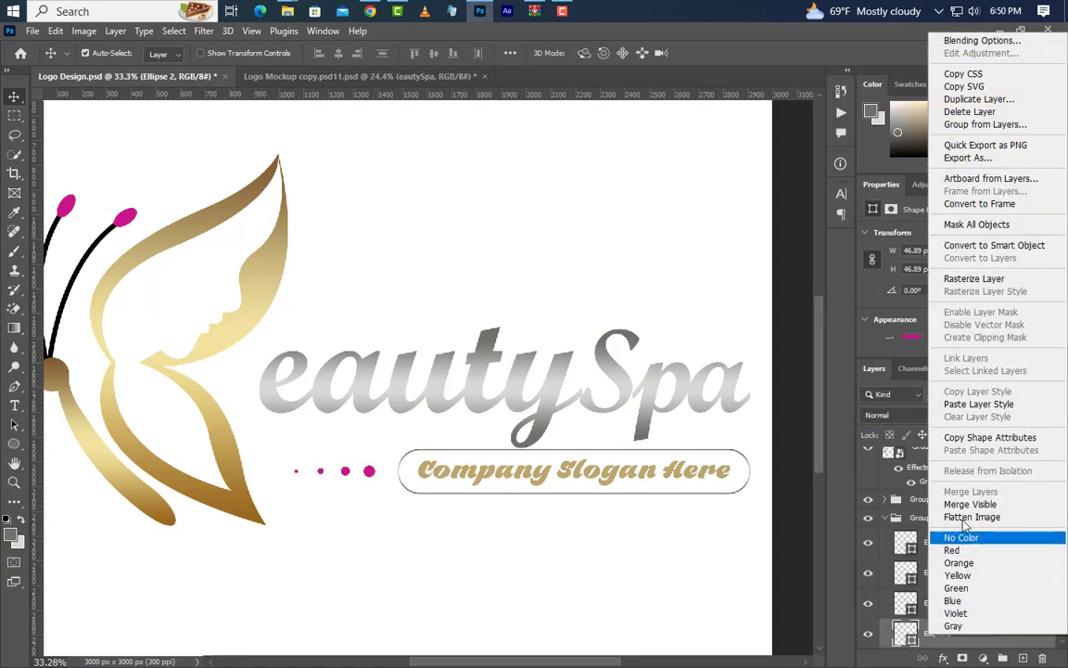
click(981, 406)
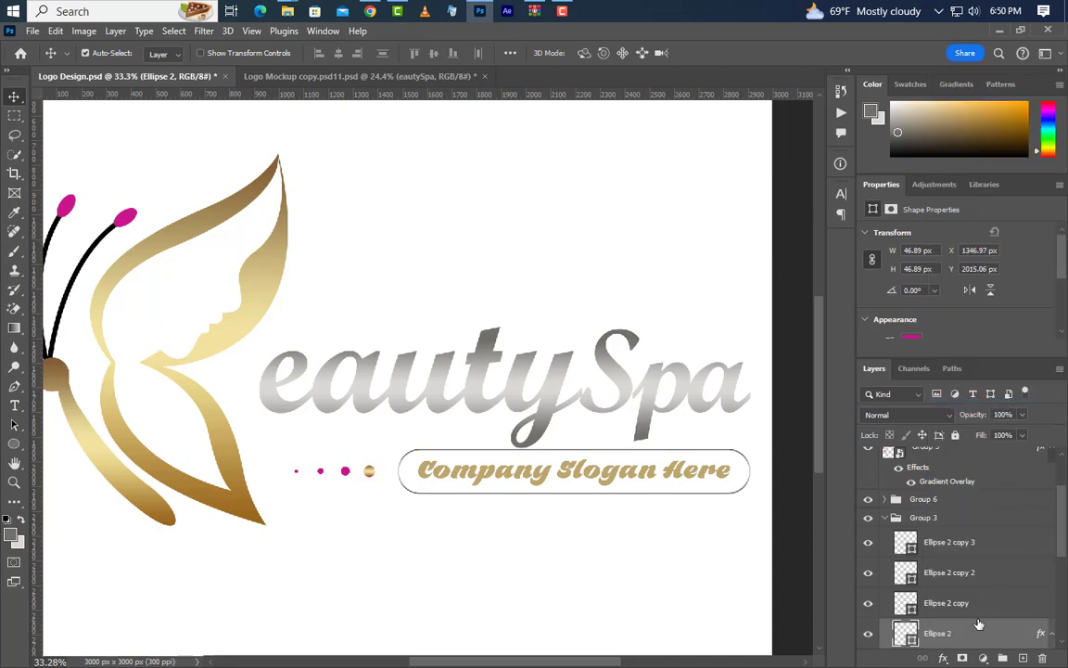
In Ellipse 2's overlay gradient, remove the brown end stop, move the light gold middle stop to location 100, and accept the gradient.
scroll(973, 594, down, 3)
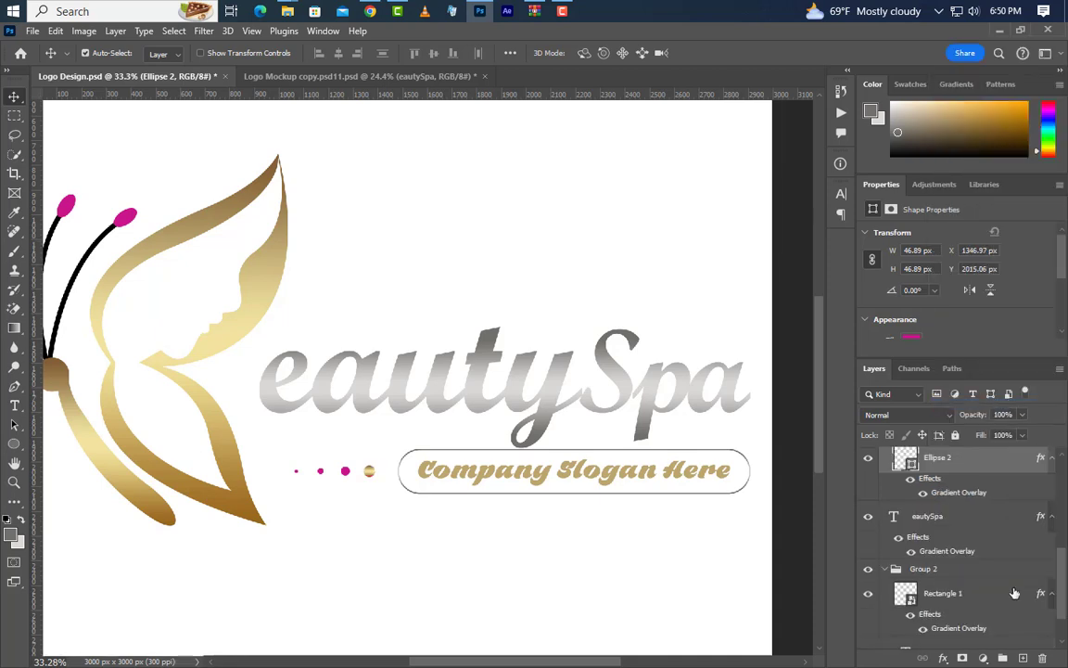
double_click(961, 493)
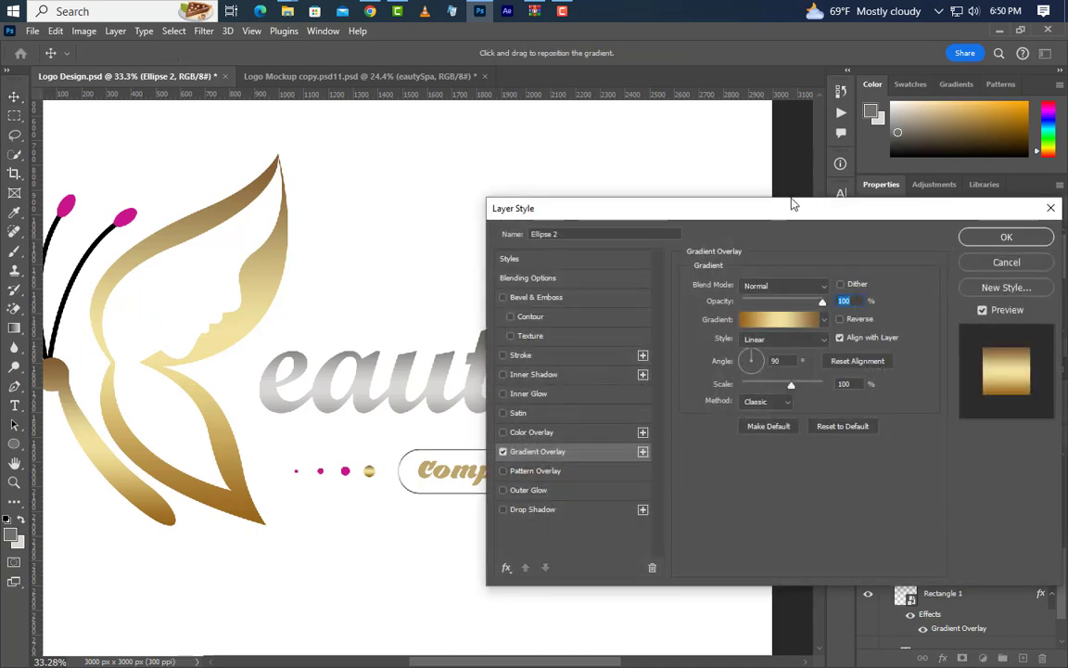
drag(793, 212, 850, 206)
click(816, 314)
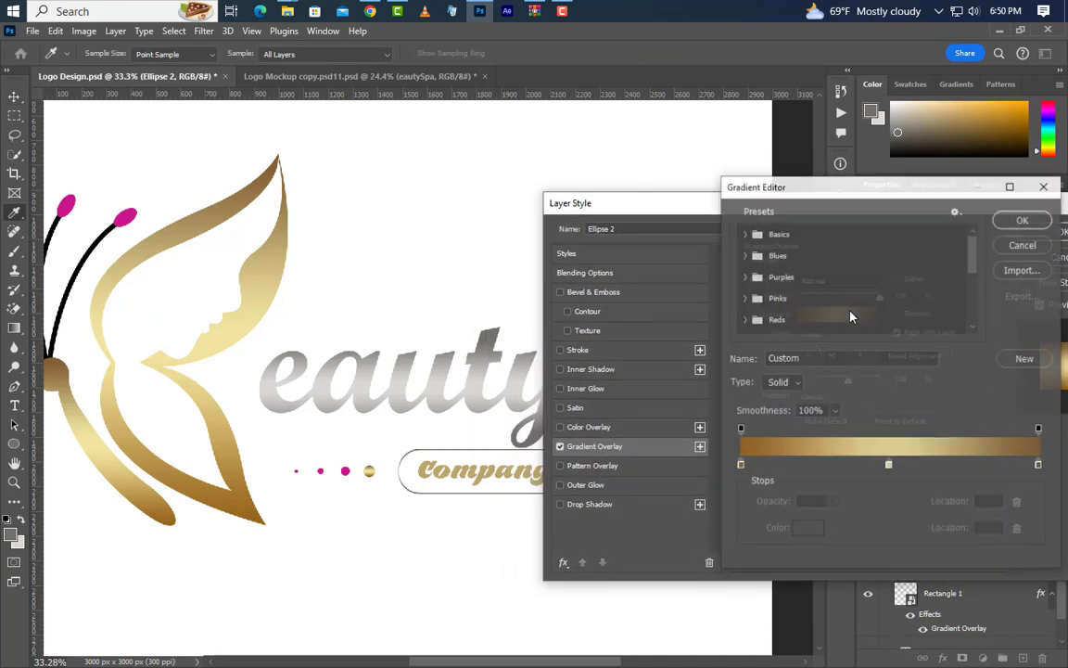
drag(1039, 464, 1030, 519)
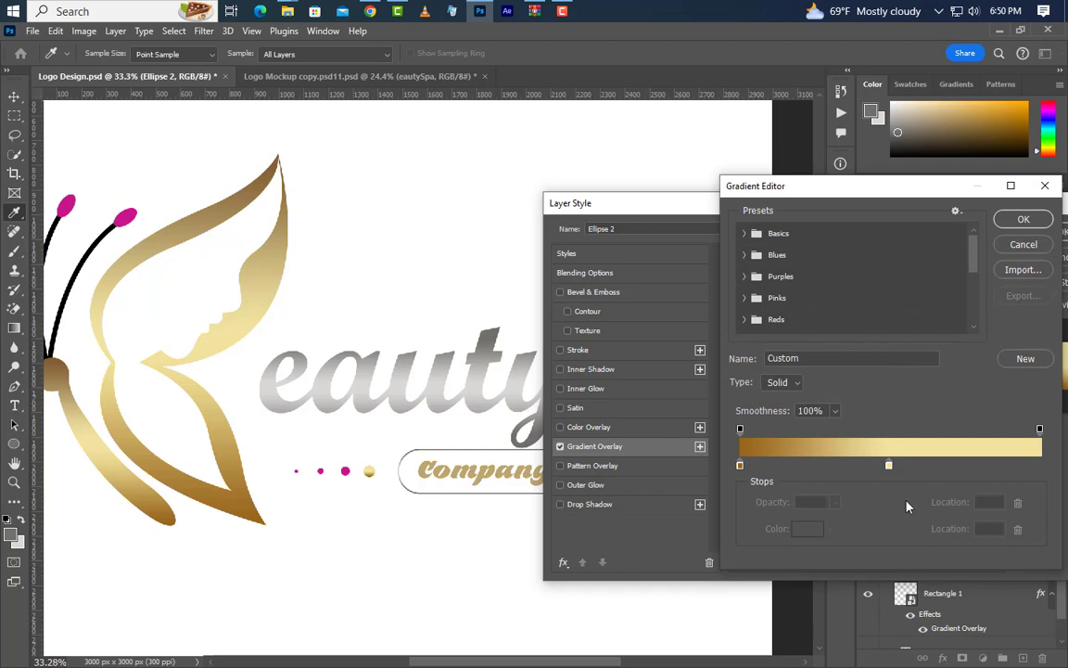
drag(888, 467, 1053, 474)
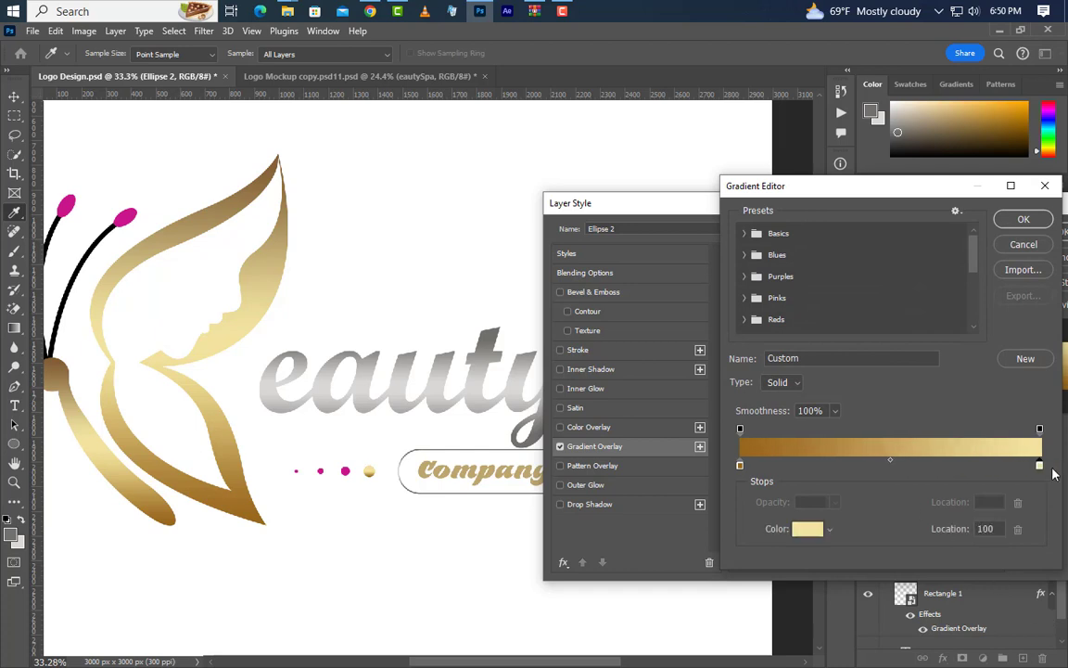
click(1021, 220)
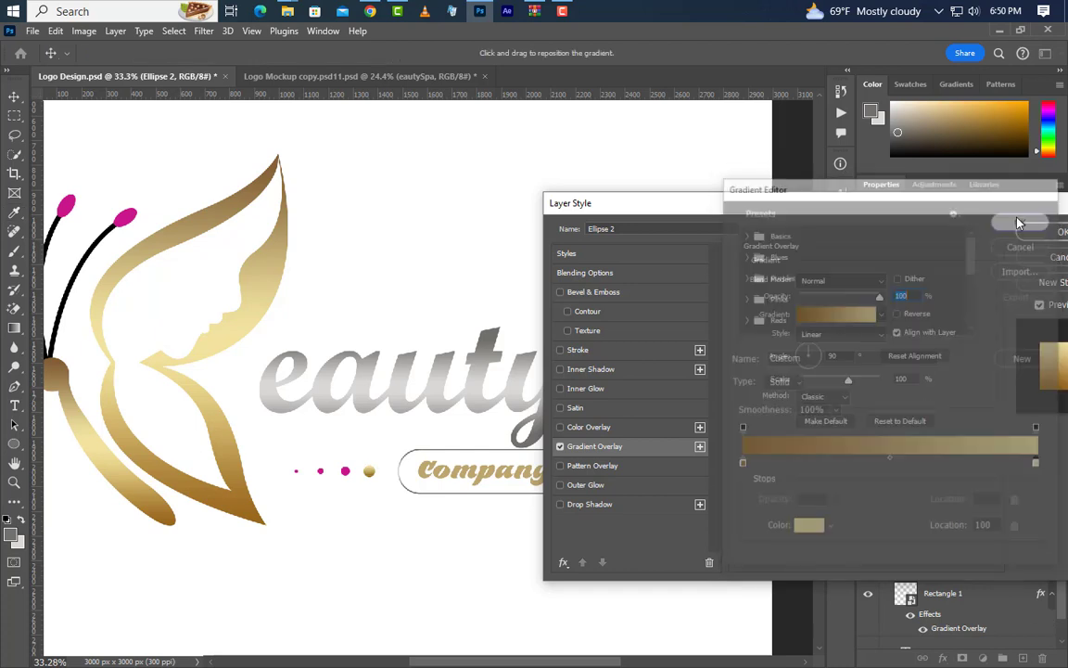
Set Ellipse 2's gradient overlay style to Radial and apply the layer style.
click(853, 342)
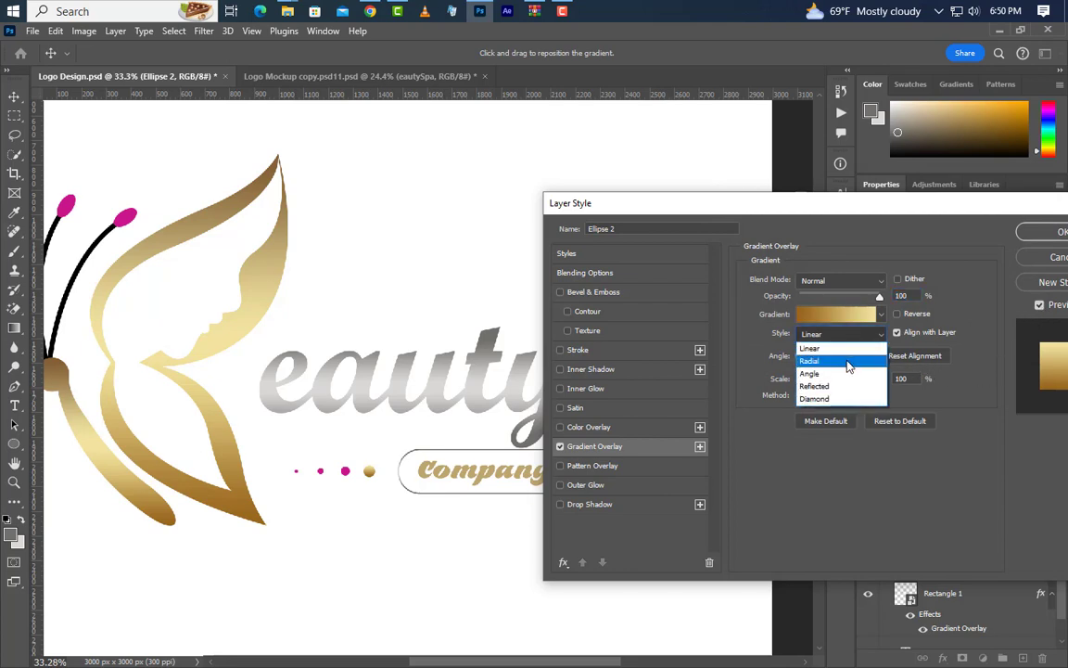
click(816, 361)
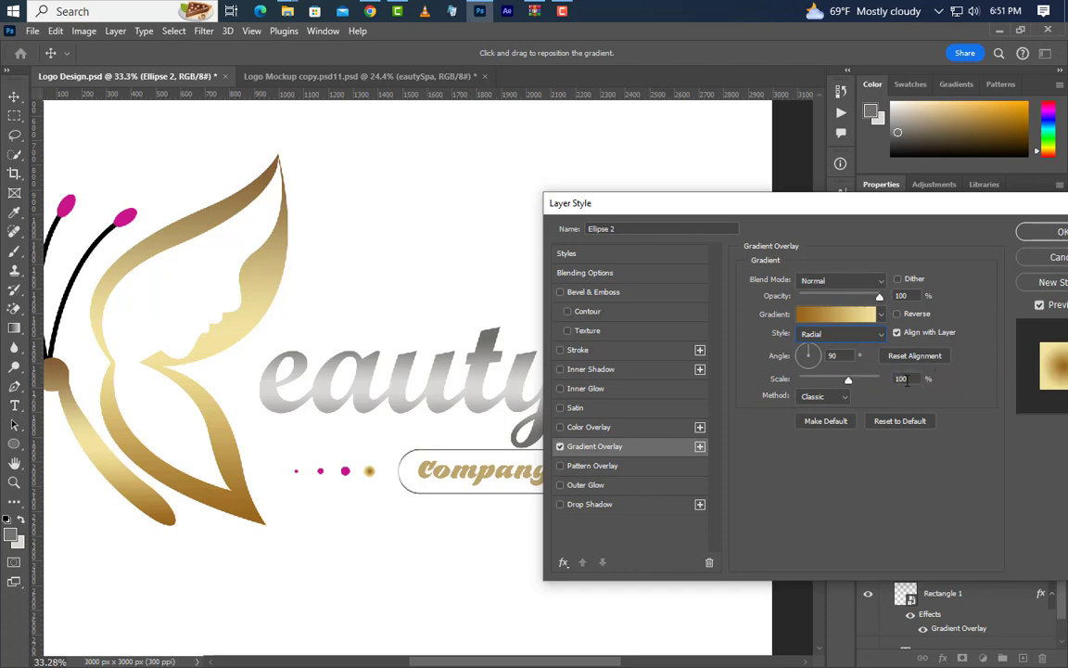
click(1055, 232)
Copy Ellipse 2's layer style onto the other three dots, Ellipse 2 copy, copy 2 and copy 3.
right_click(987, 470)
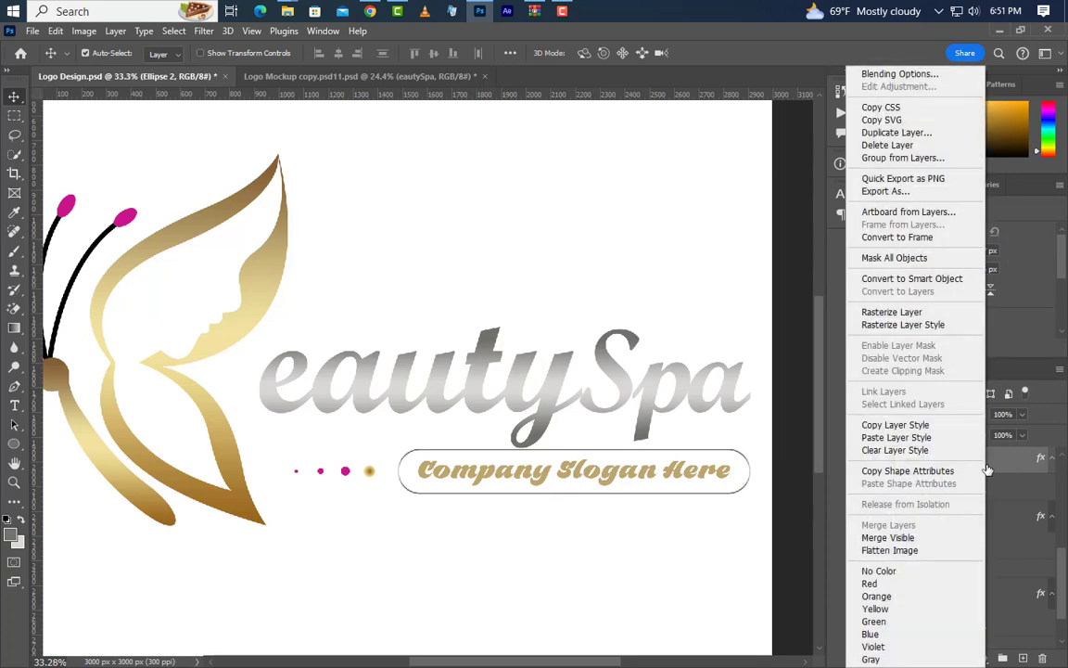
click(916, 424)
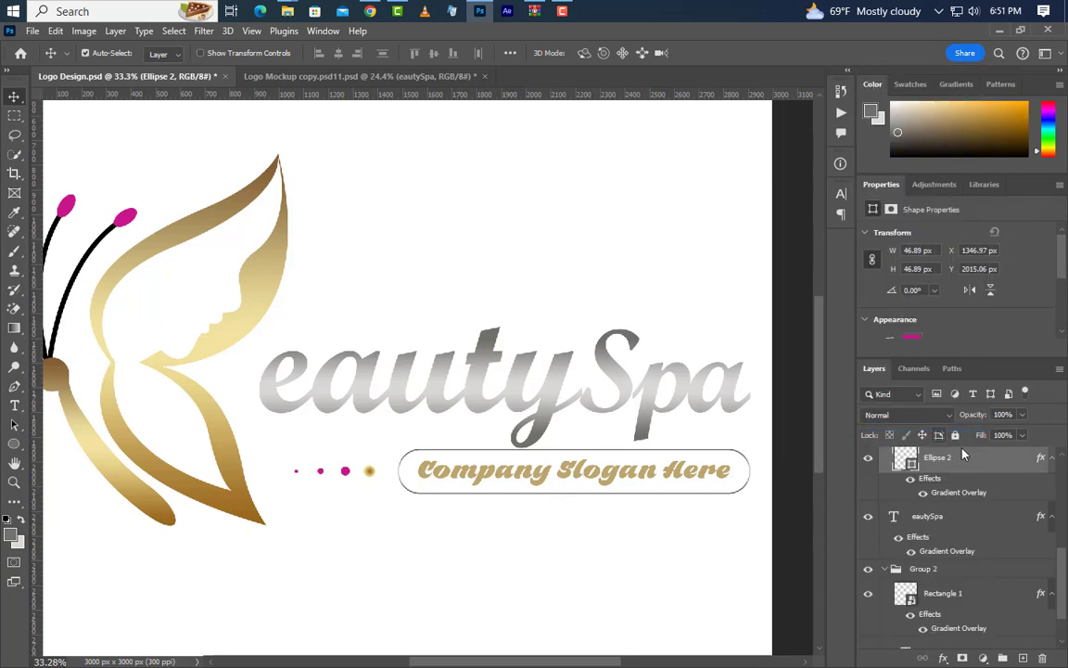
scroll(918, 545, up, 3)
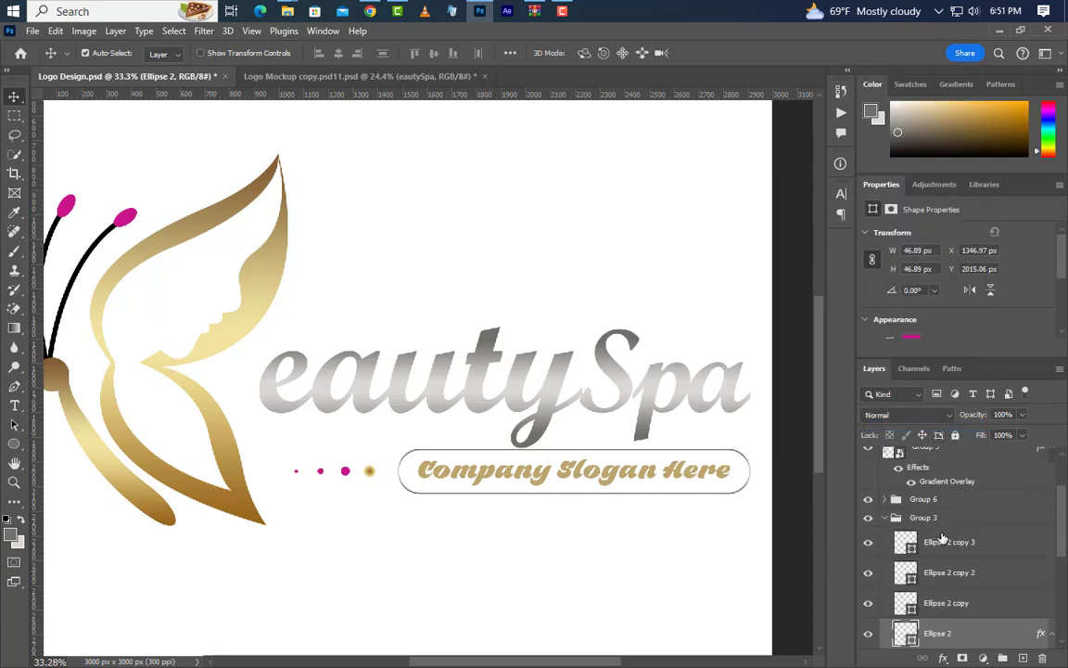
click(974, 605)
right_click(977, 606)
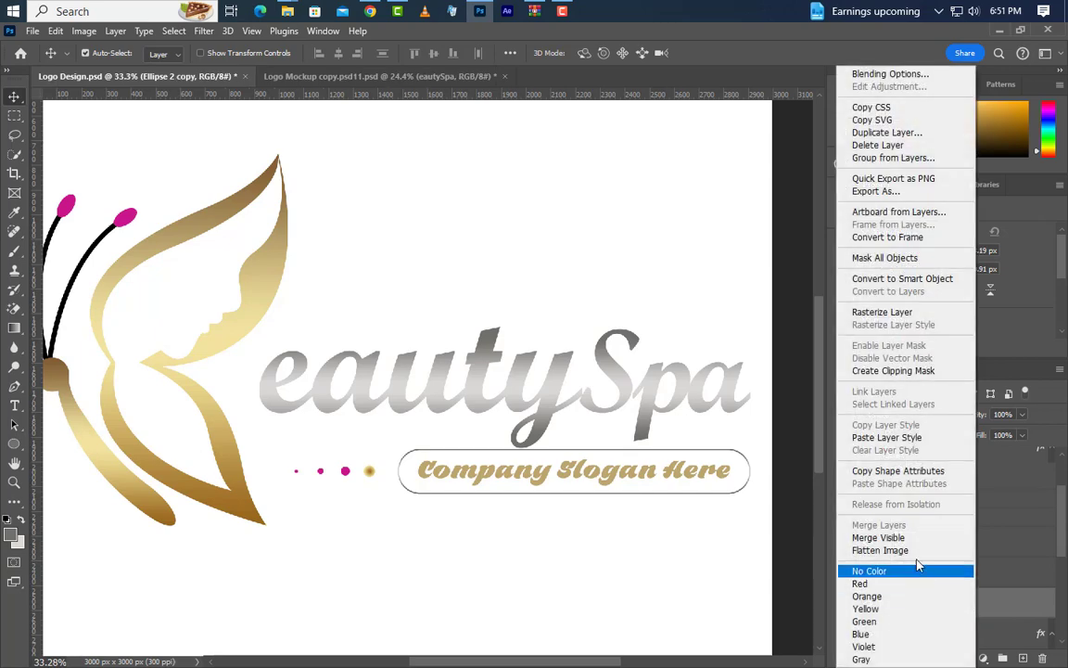
click(907, 440)
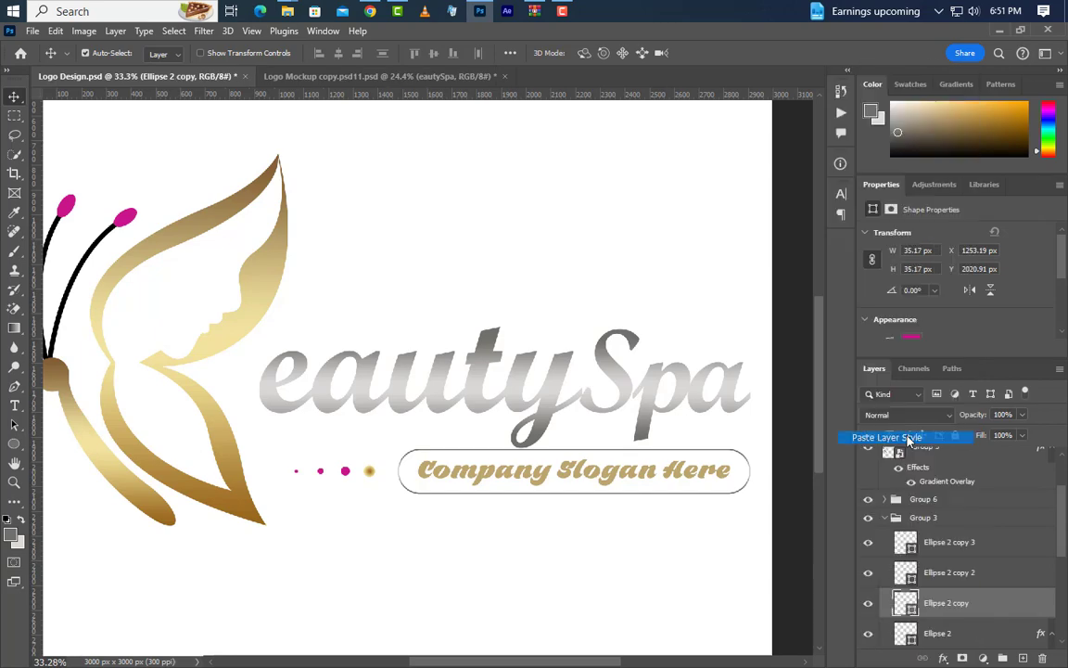
click(989, 577)
right_click(988, 573)
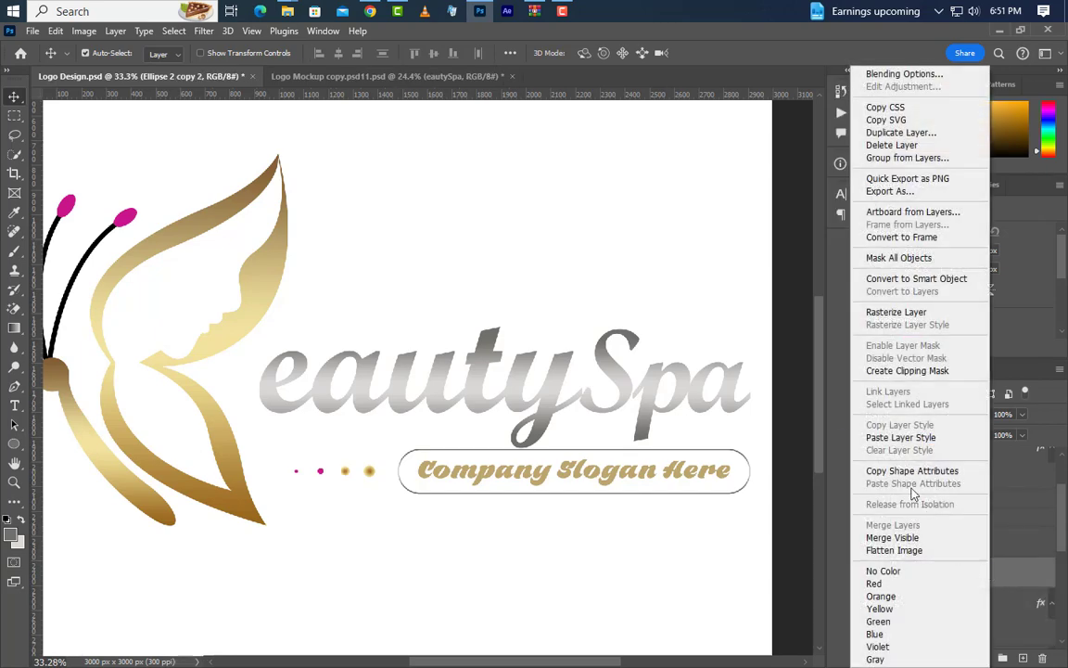
click(908, 441)
click(1011, 545)
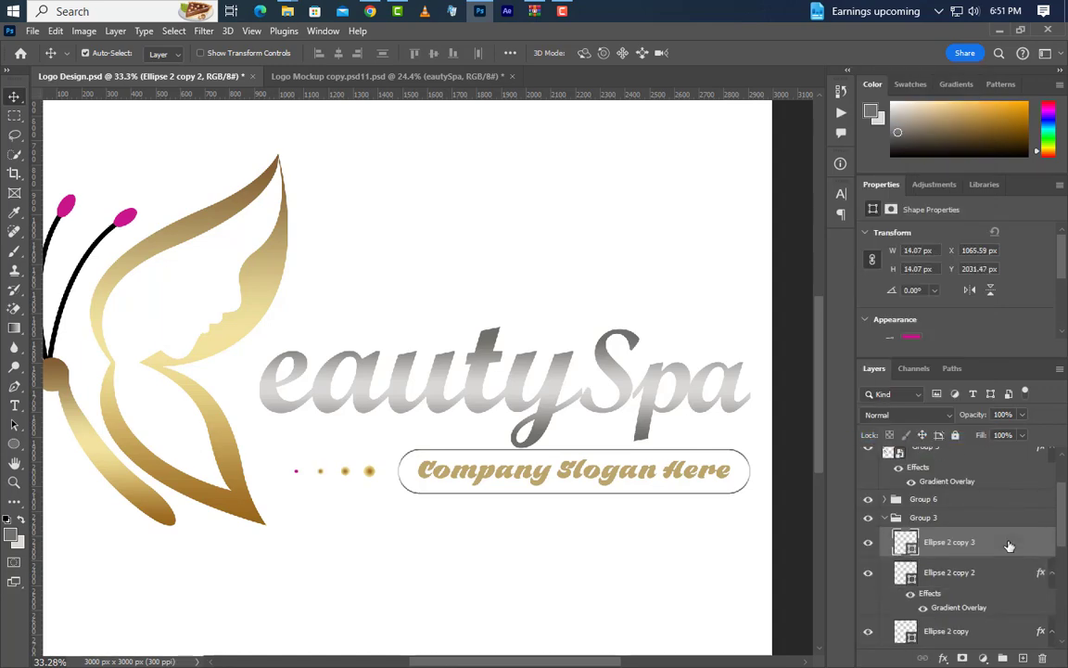
right_click(1010, 543)
click(939, 440)
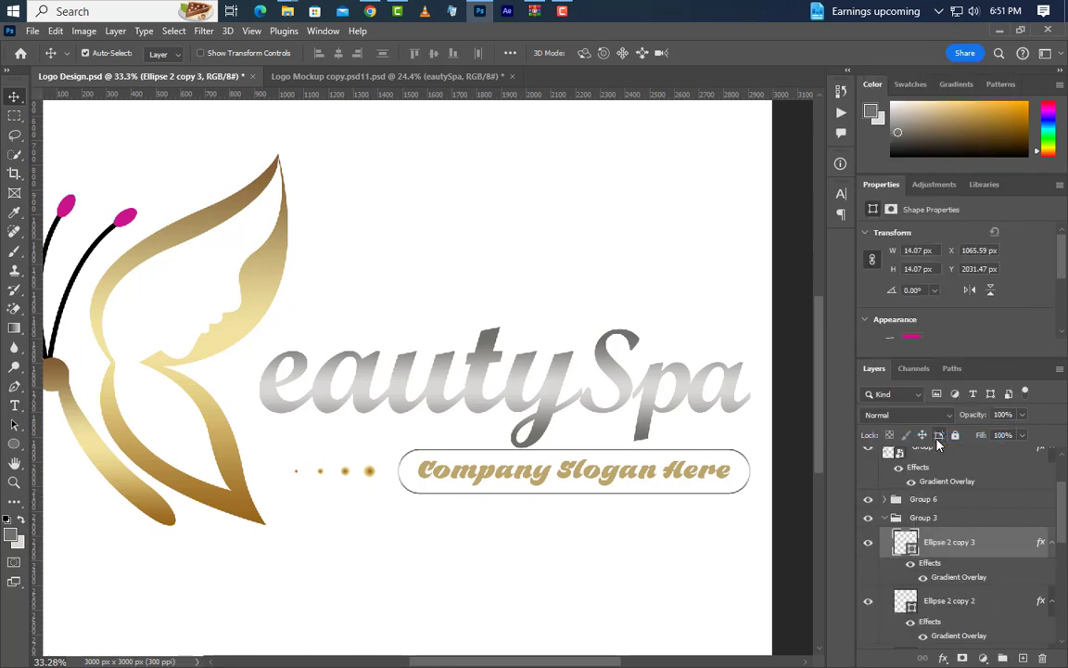
Copy the eautySpa text's silver layer style onto the pink tip of the butterfly's right antenna, Ellipse 4.
scroll(576, 359, down, 2)
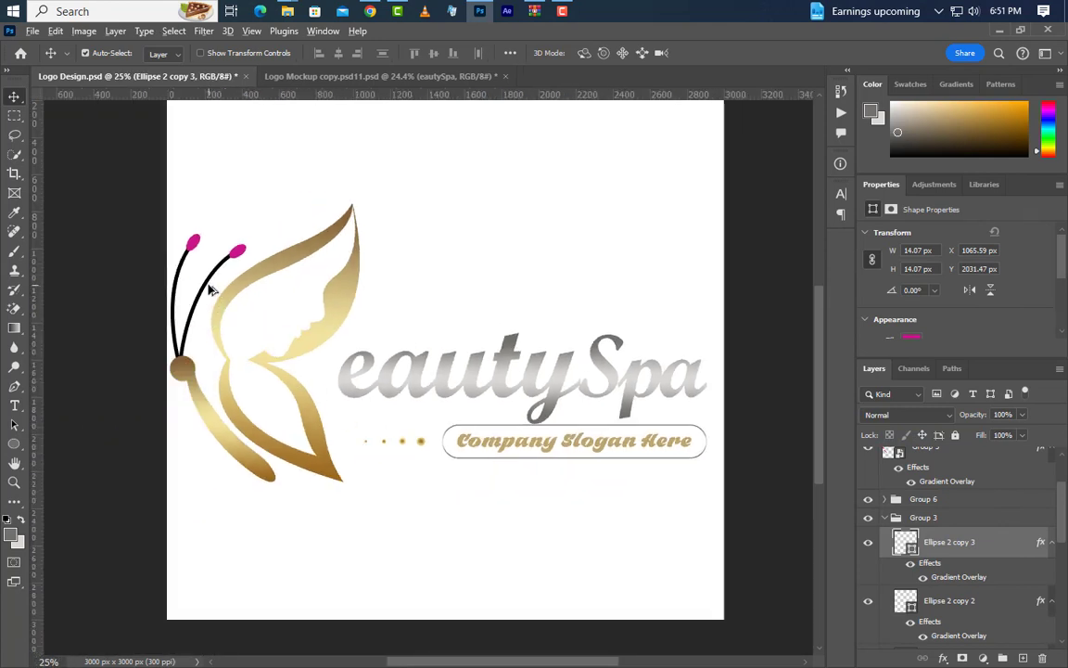
scroll(210, 281, up, 3)
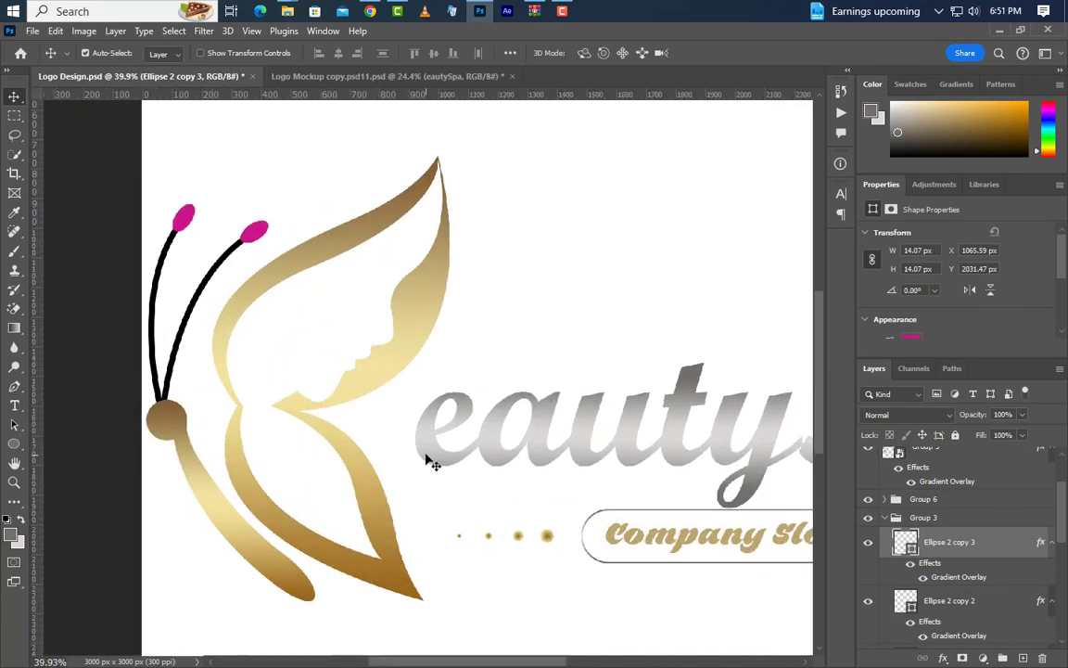
click(428, 459)
right_click(954, 612)
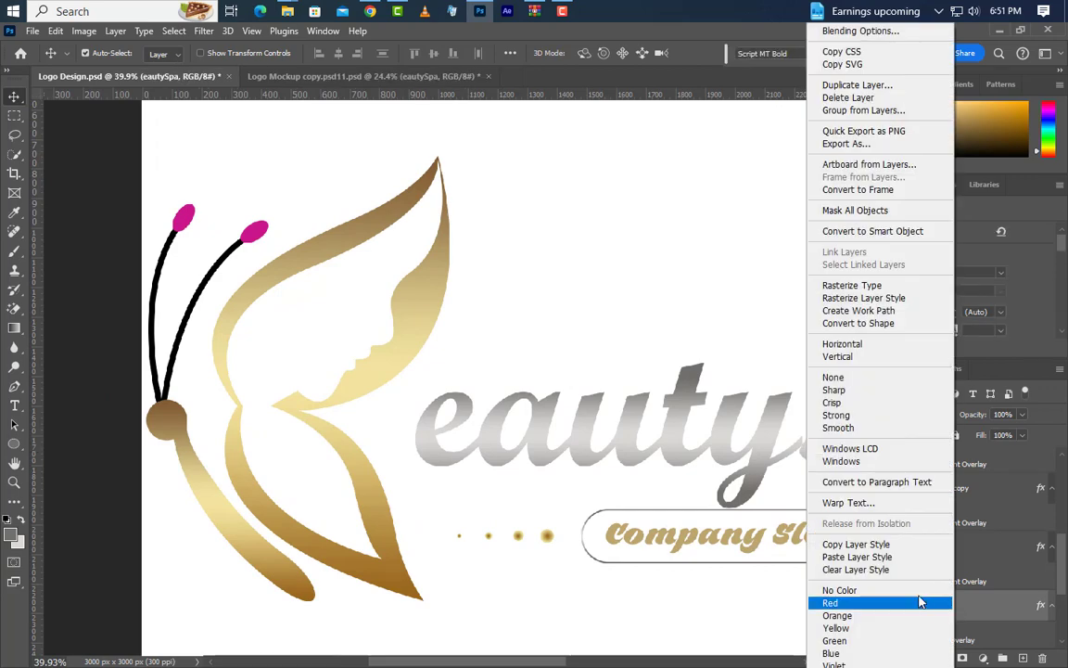
click(856, 544)
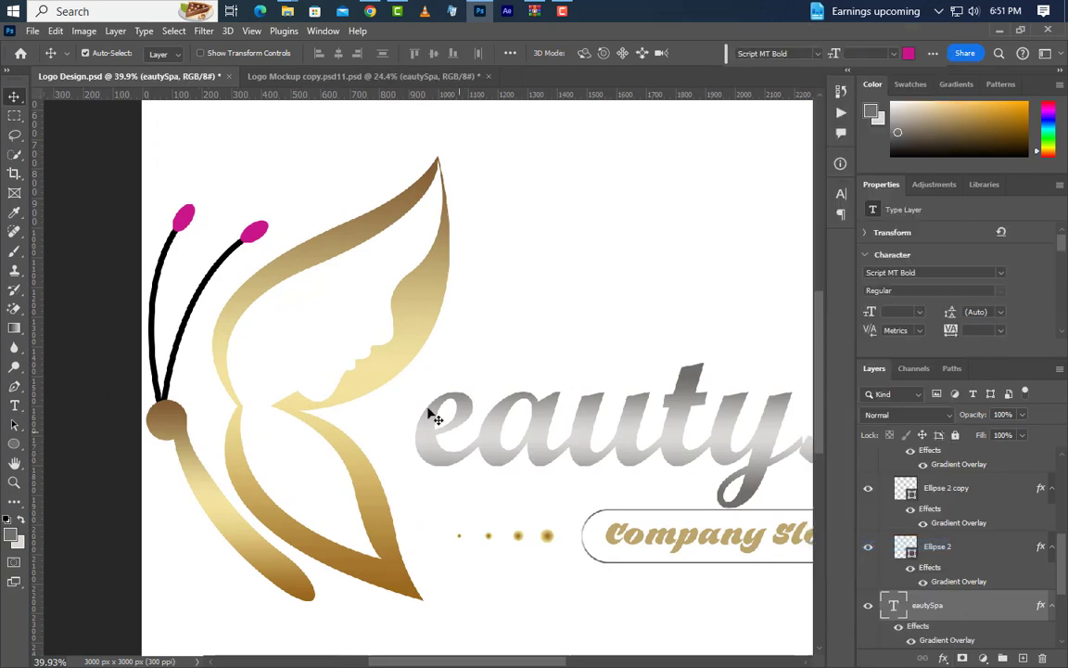
click(255, 232)
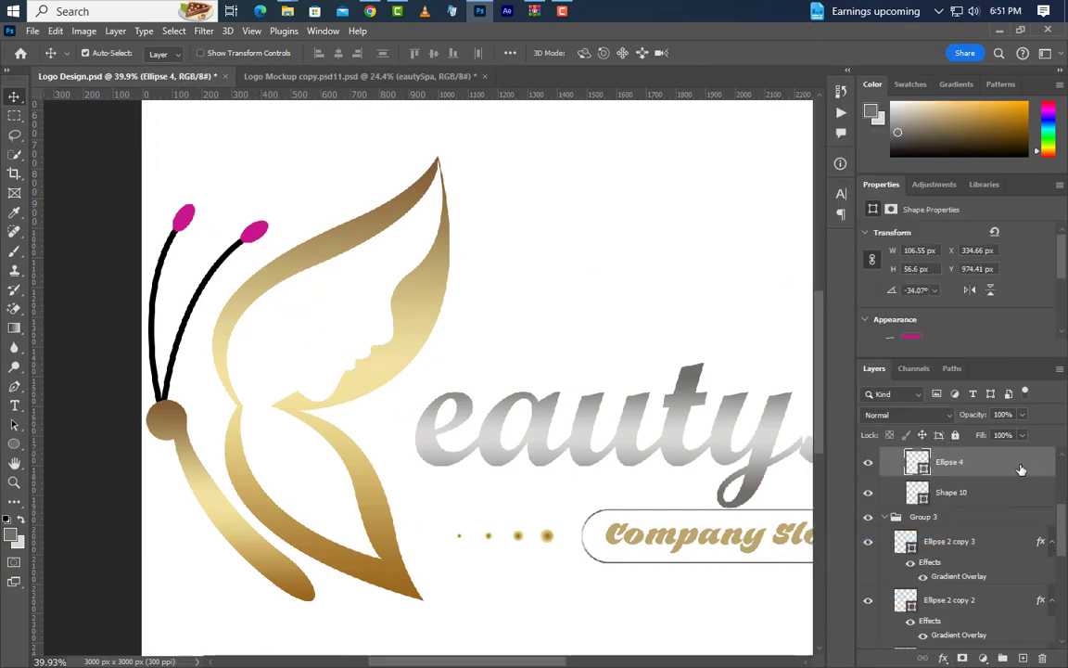
right_click(1021, 470)
click(835, 438)
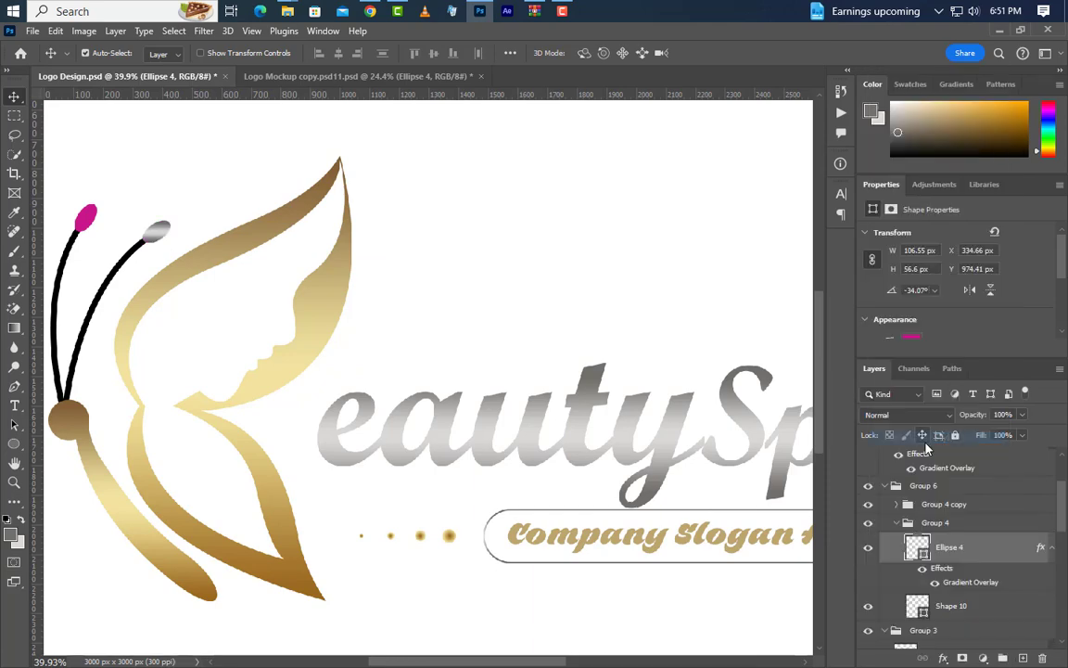
In Ellipse 4's overlay gradient, remove the gray end stop, move the light gray middle stop to location 100, and accept the gradient.
double_click(970, 583)
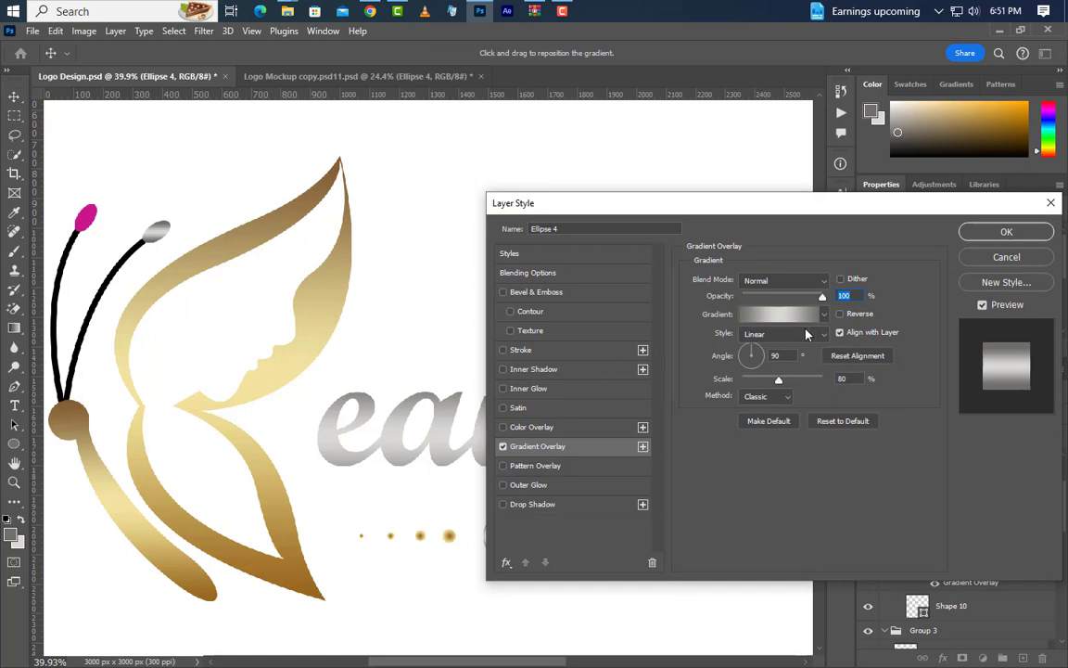
click(779, 313)
drag(1040, 465, 1057, 598)
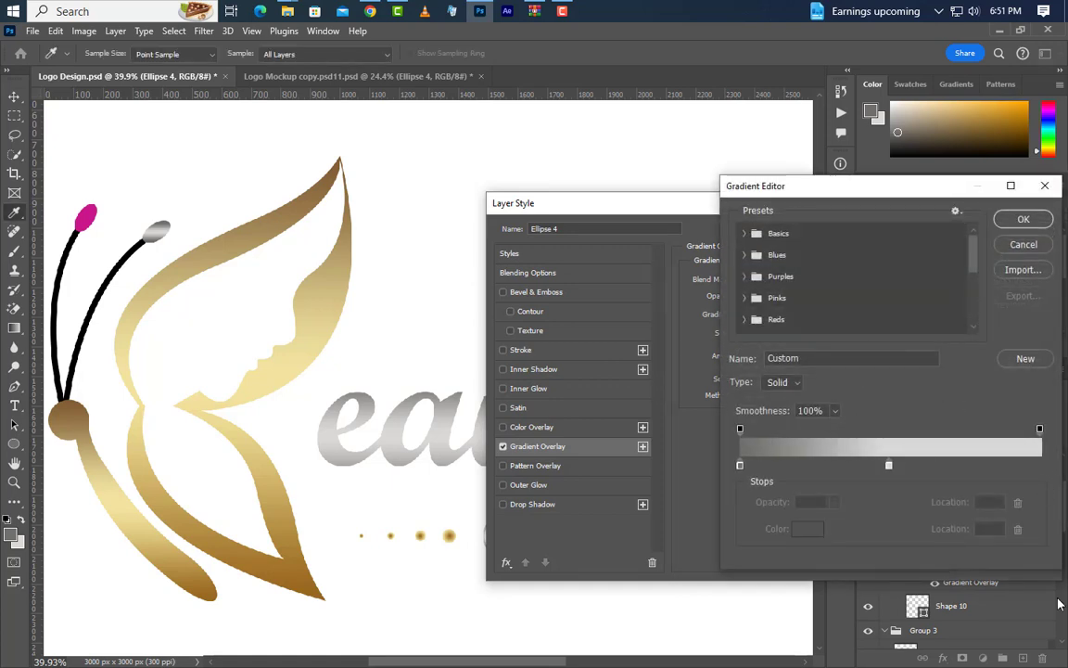
drag(888, 465, 1053, 466)
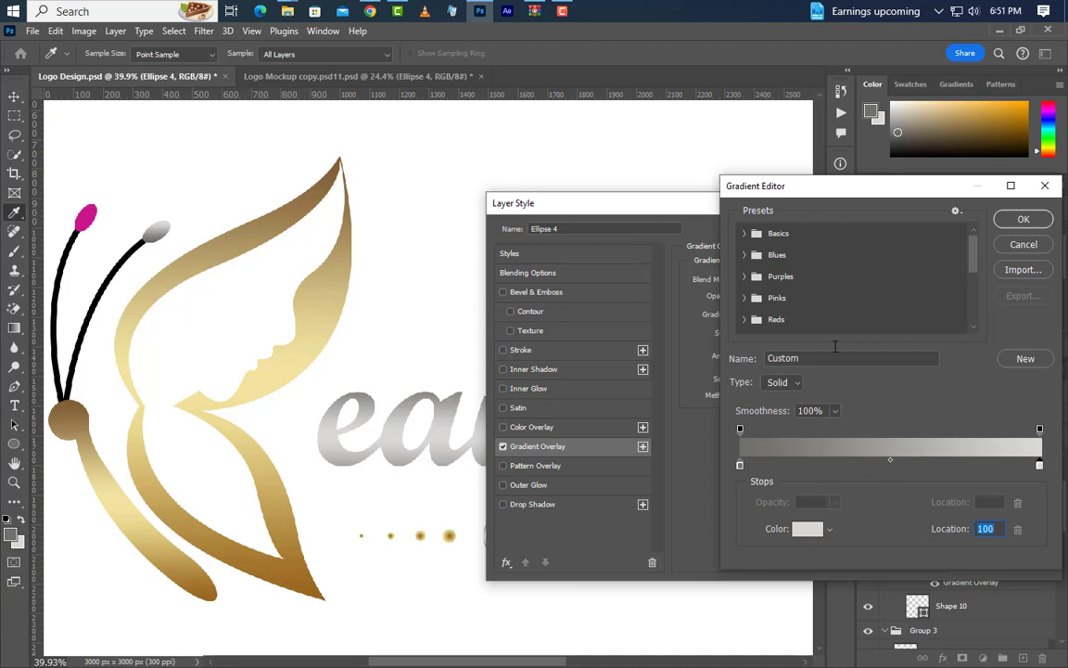
click(1024, 221)
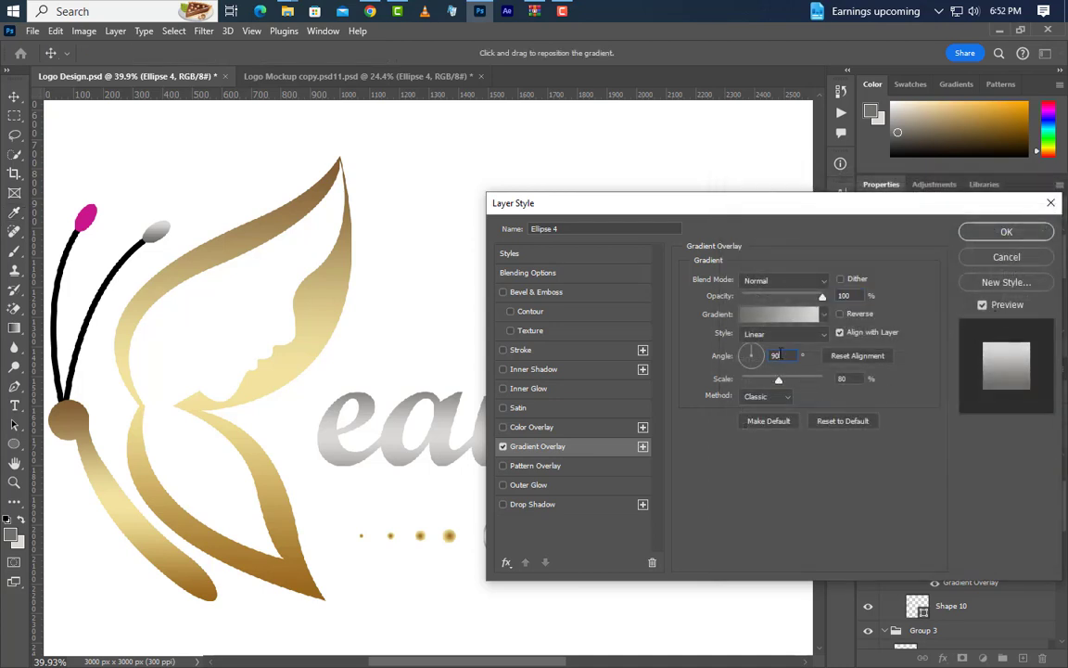
Set Ellipse 4's gradient overlay angle to 45° and apply the layer style.
text(45)
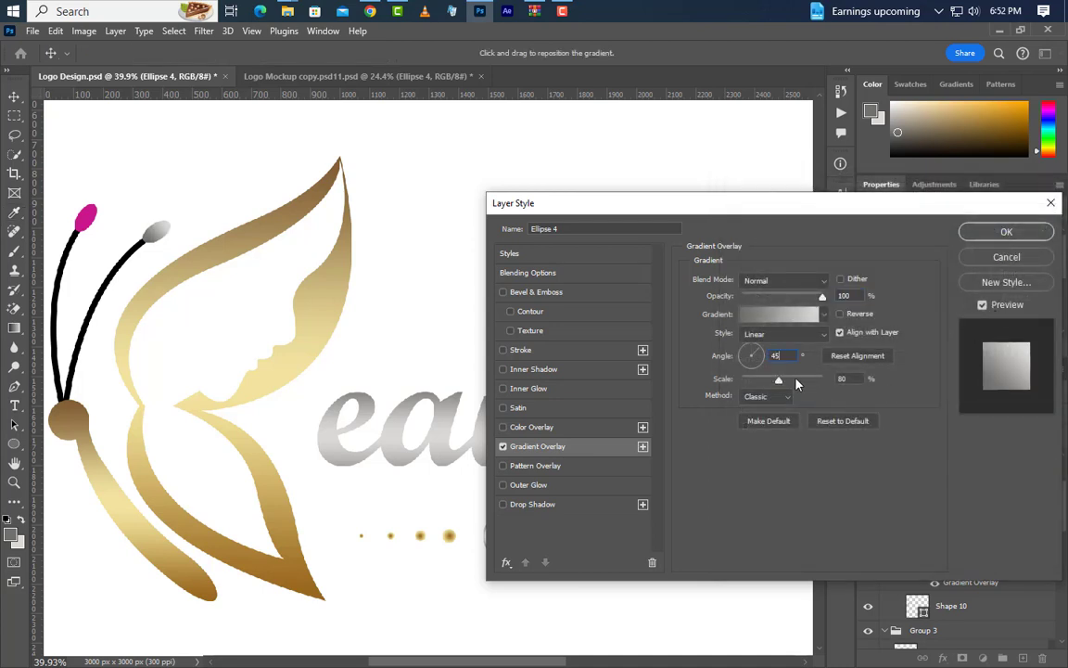
drag(157, 250, 160, 251)
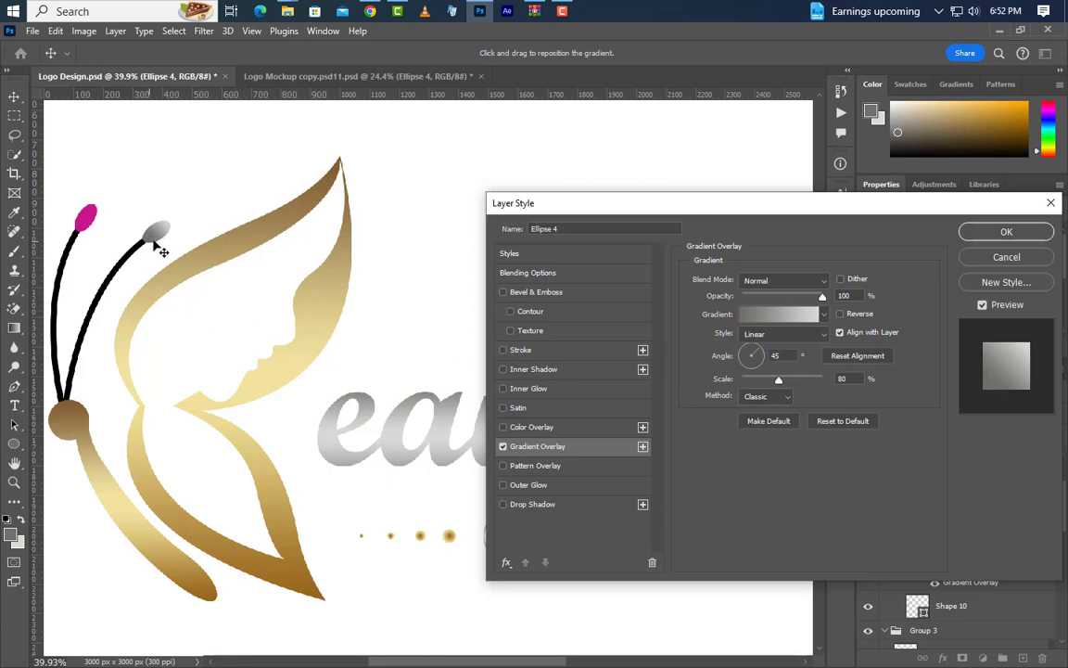
click(965, 235)
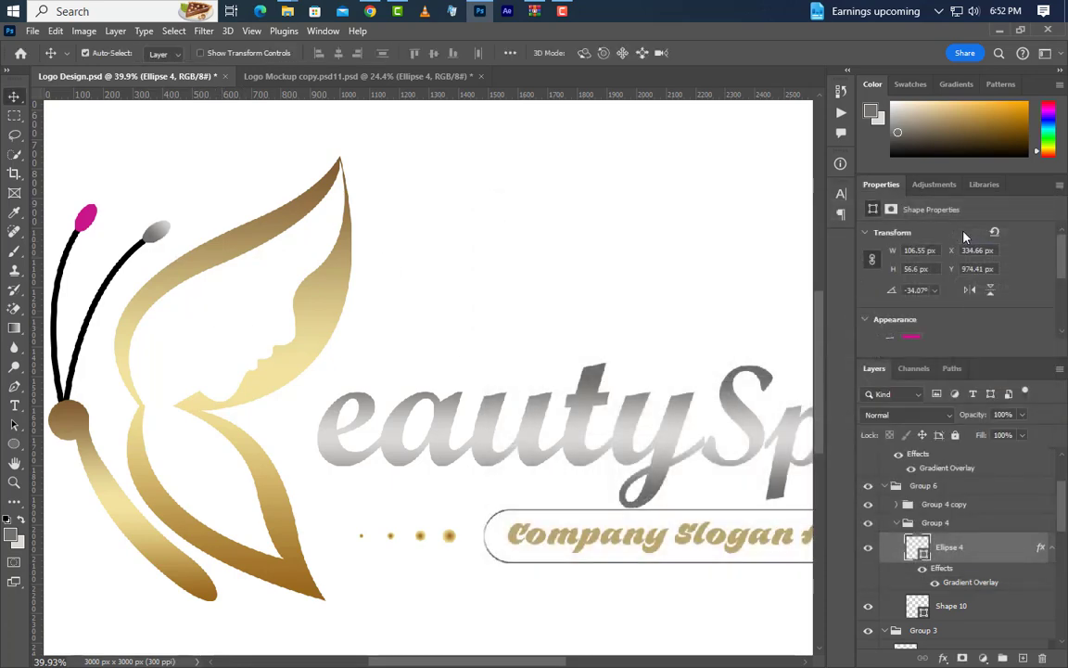
Copy Ellipse 4's layer style onto the pink tip of the butterfly's left antenna, Ellipse 4 in Group 4 copy.
right_click(997, 553)
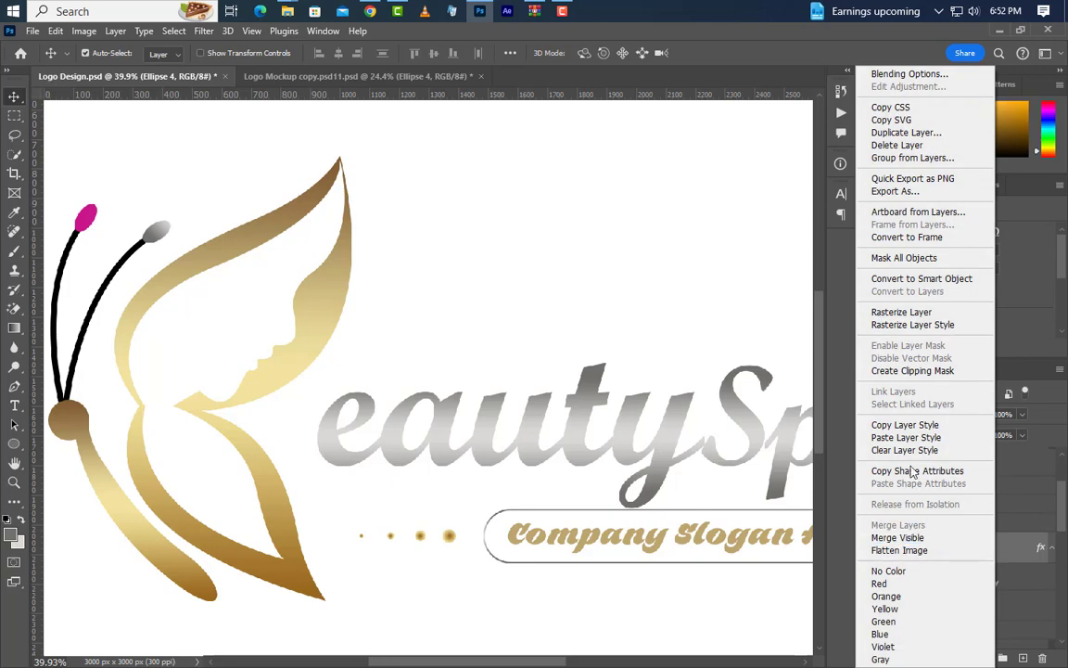
click(911, 424)
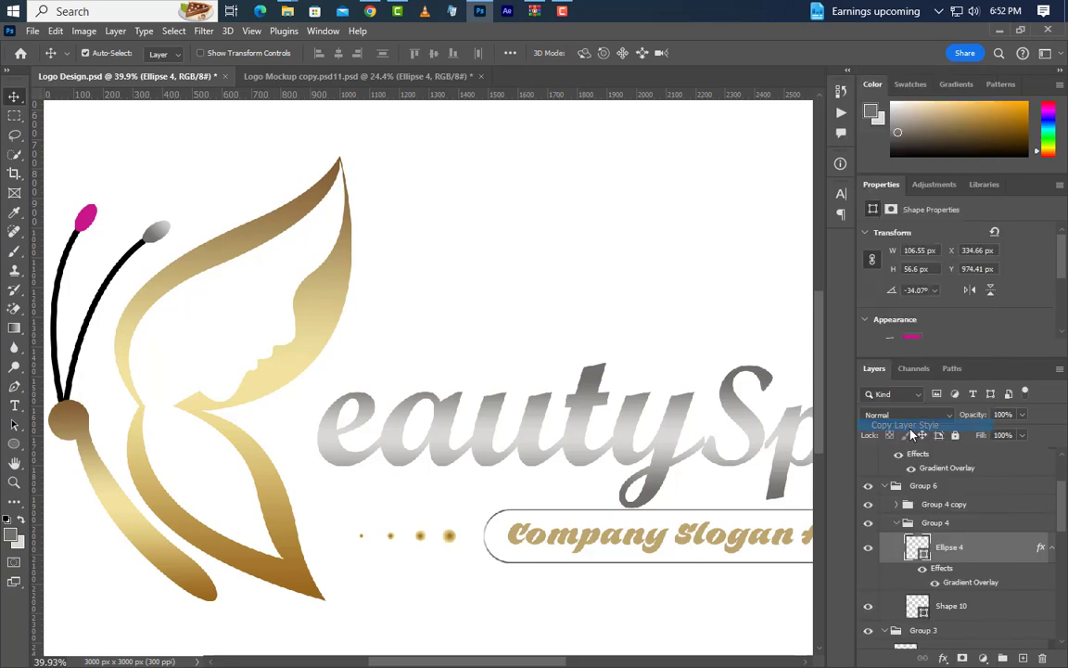
click(87, 226)
right_click(989, 538)
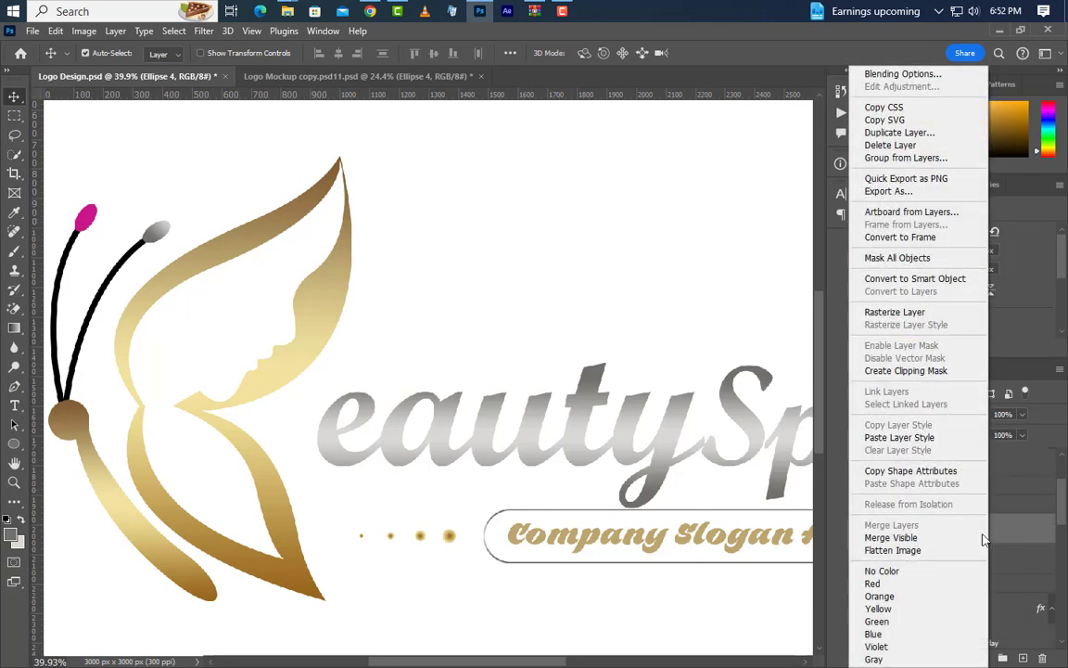
click(897, 439)
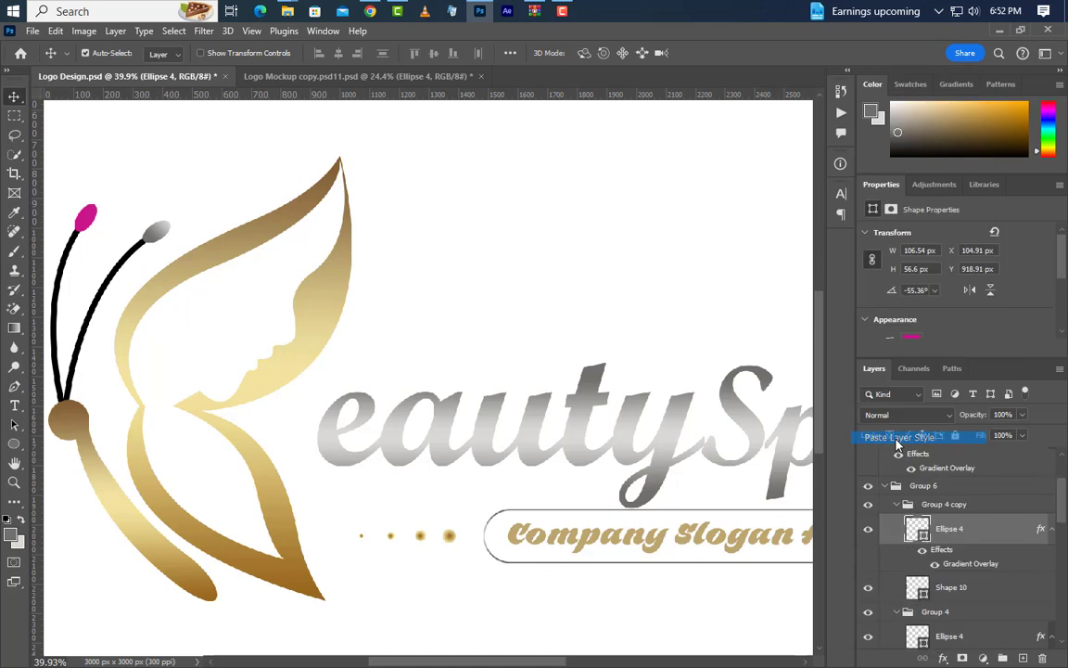
Set the left antenna tip's gradient overlay angle to 60° and apply the layer style.
double_click(970, 564)
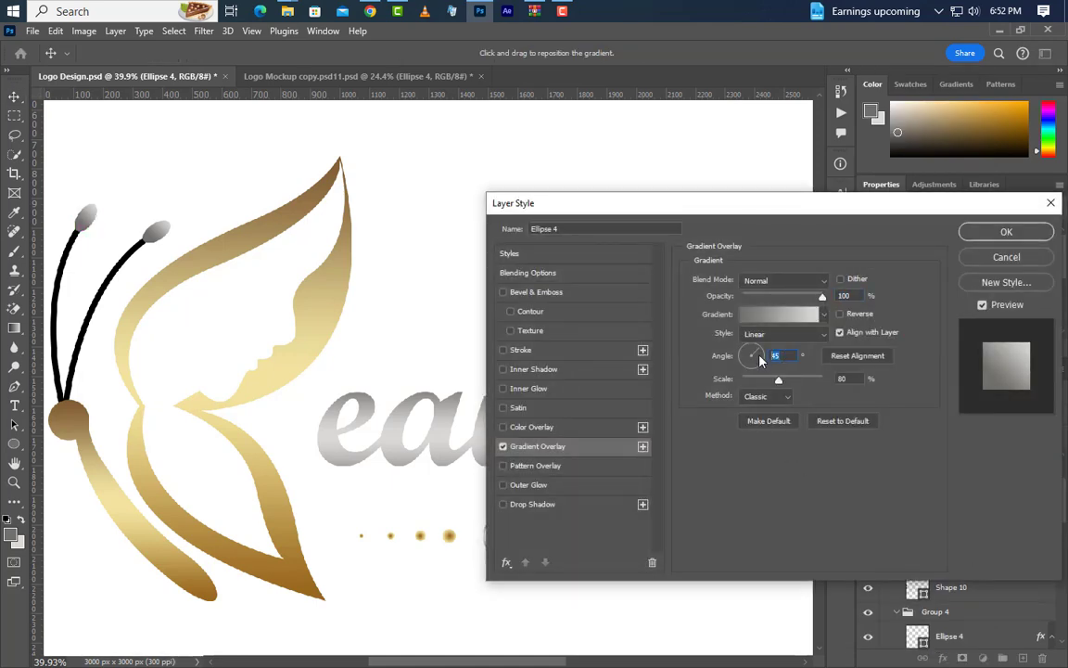
text(60)
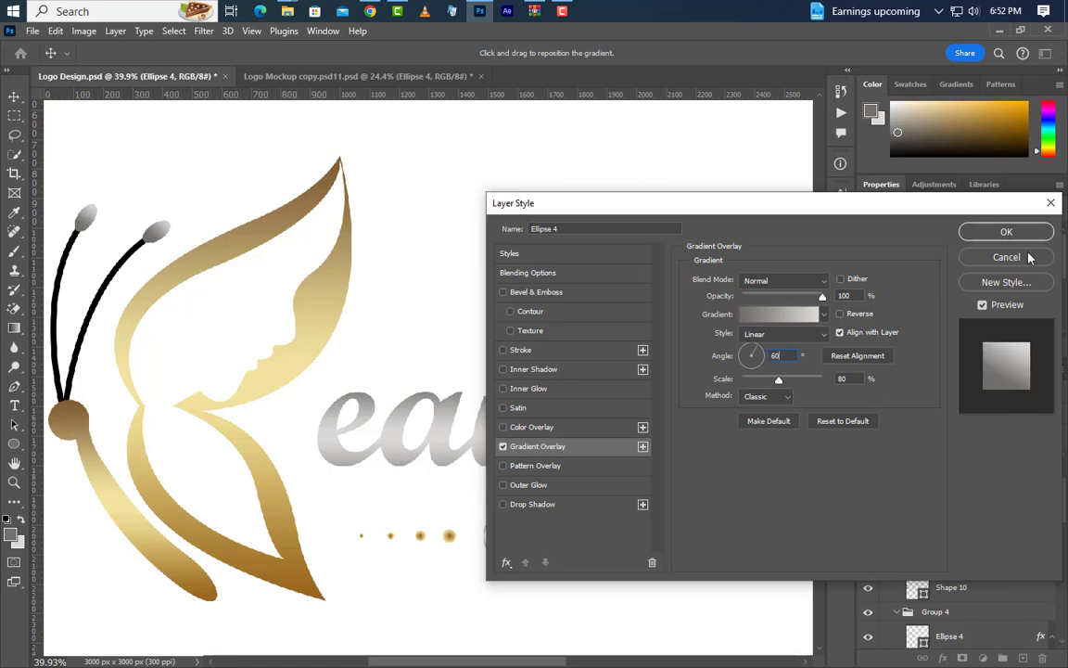
key(Return)
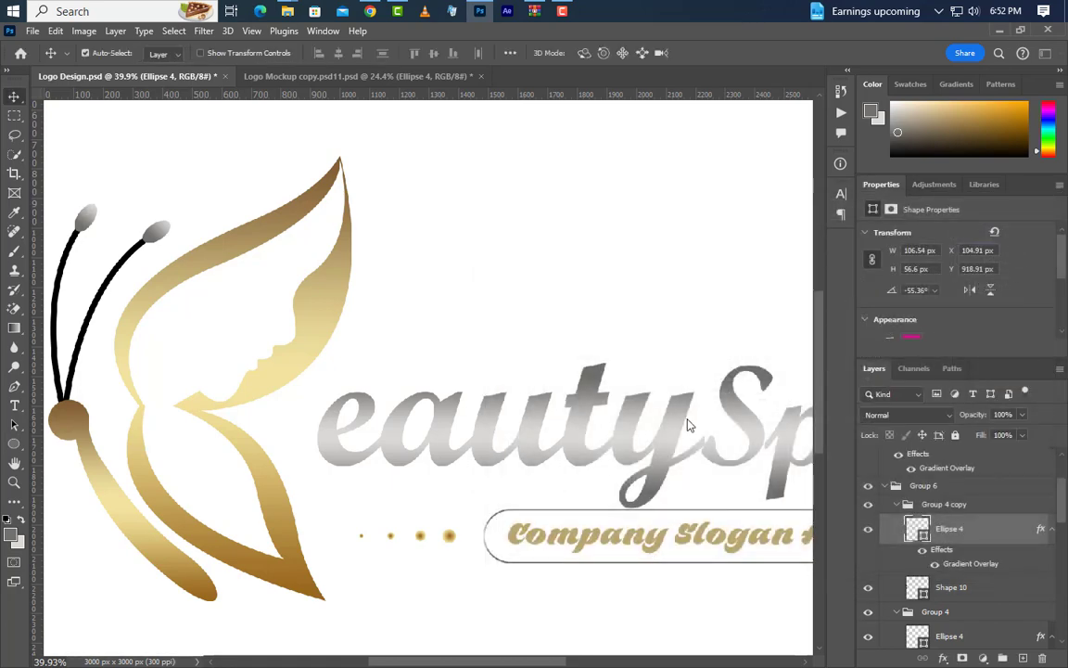
Add a Color Overlay to the right antenna's stalk, Shape 10, in a slightly darker shade of the gray sampled from its tip.
click(95, 332)
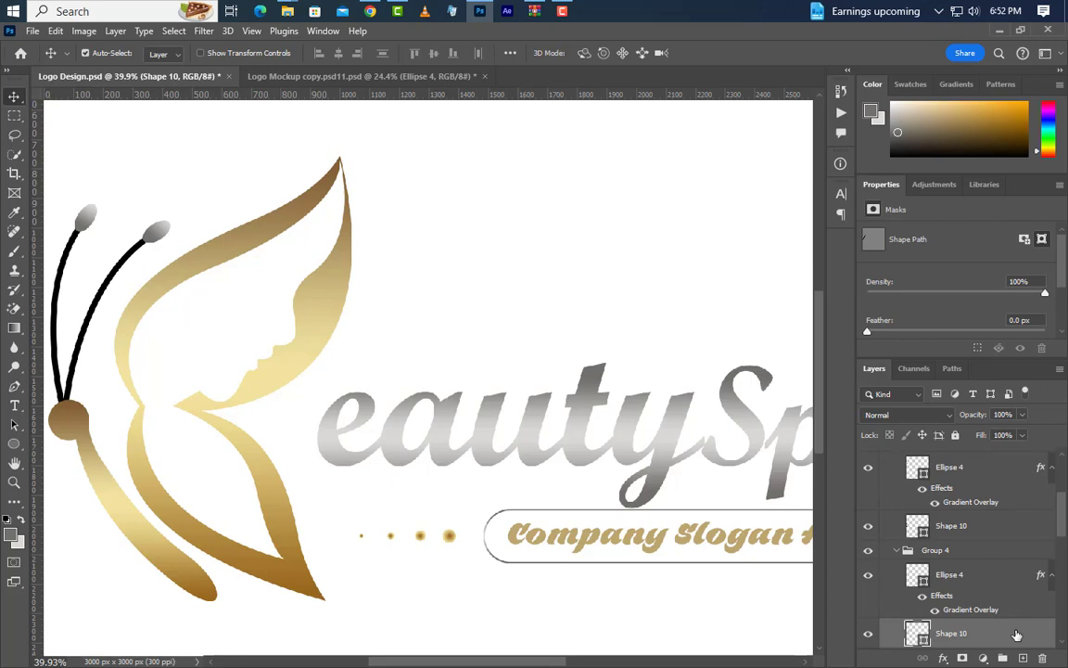
double_click(1016, 635)
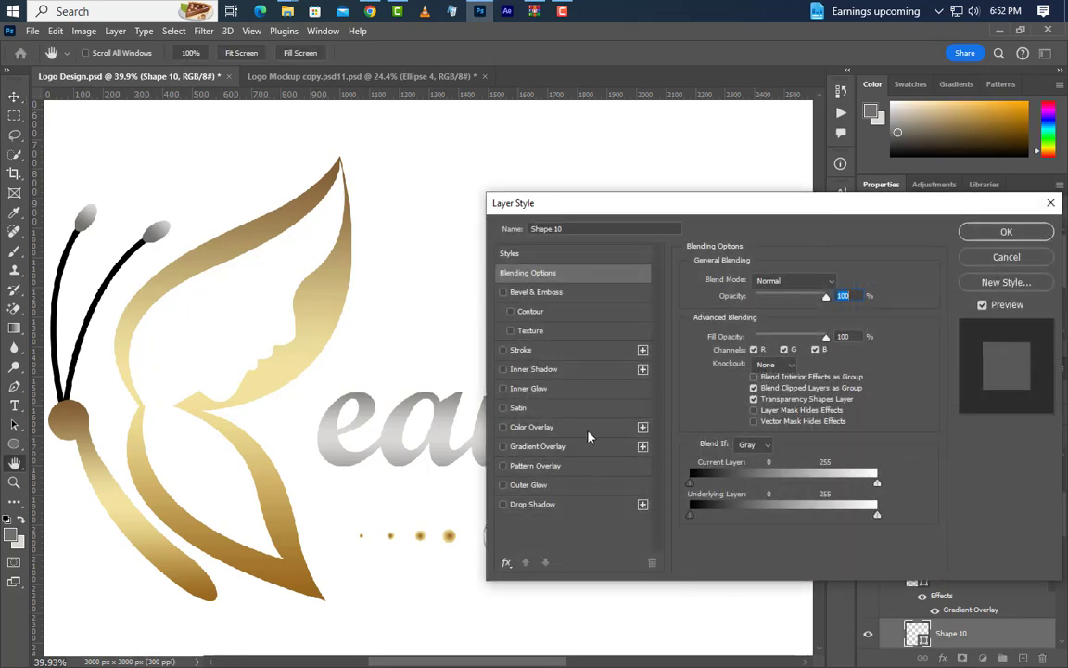
click(557, 427)
click(841, 281)
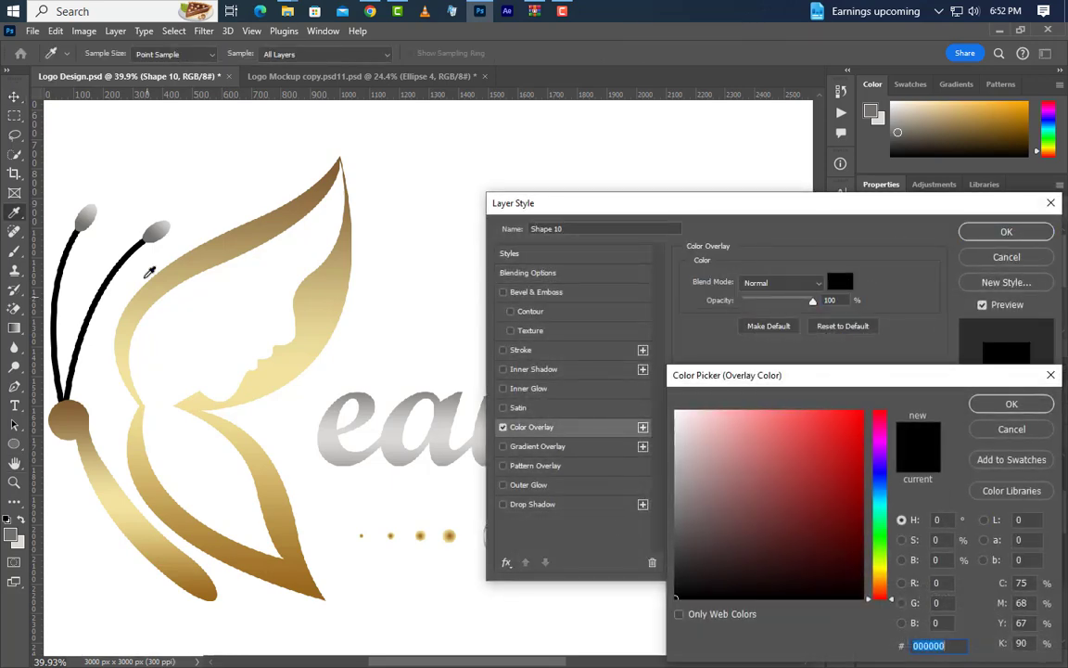
click(152, 233)
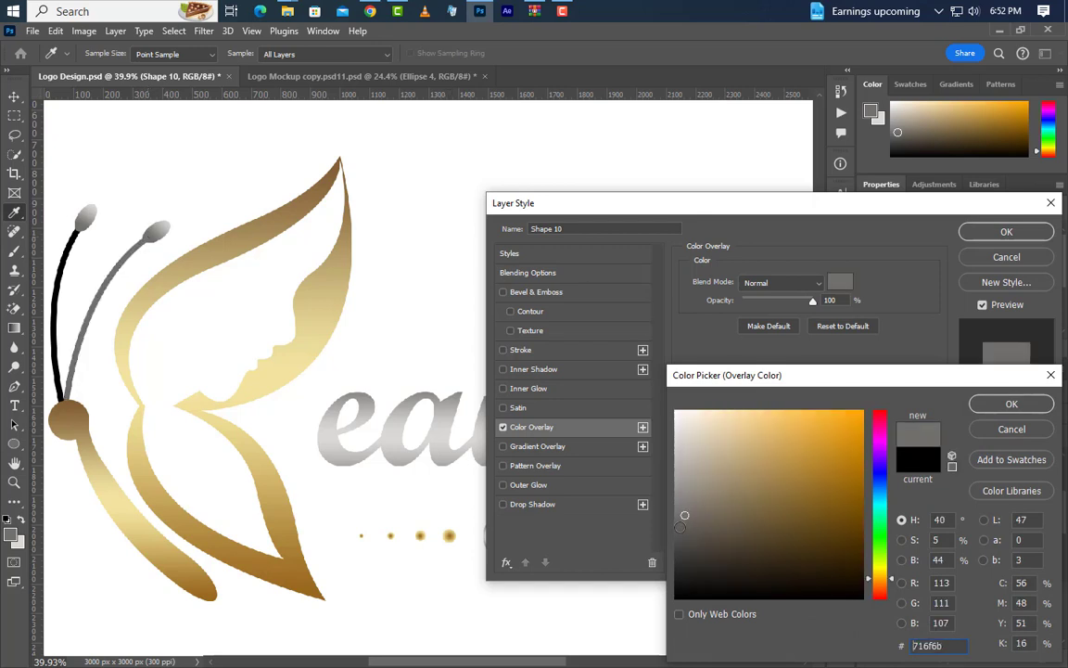
click(680, 527)
click(1011, 406)
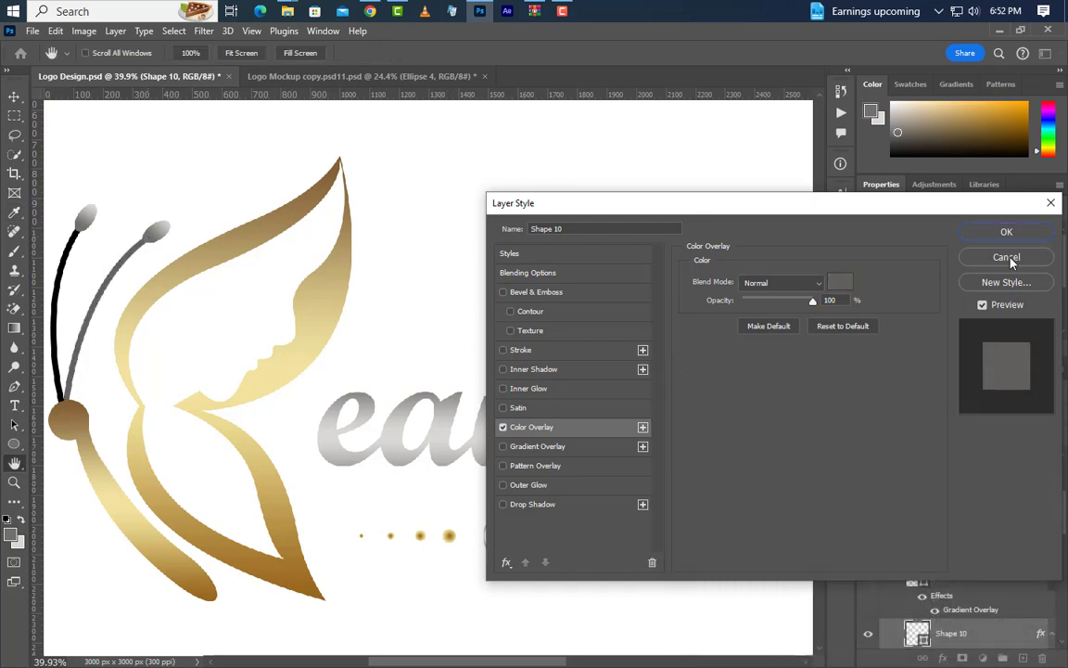
click(1006, 231)
Add the same dark gray Color Overlay to the left antenna's black stalk, Shape 10 in Group 4 copy.
scroll(967, 609, down, 3)
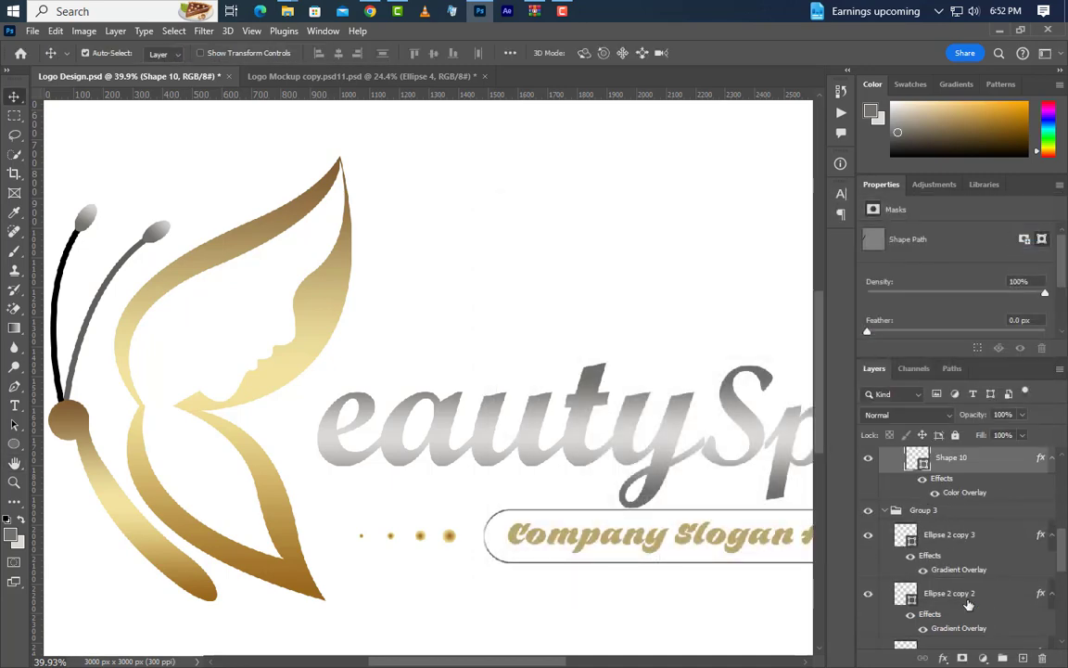
click(60, 281)
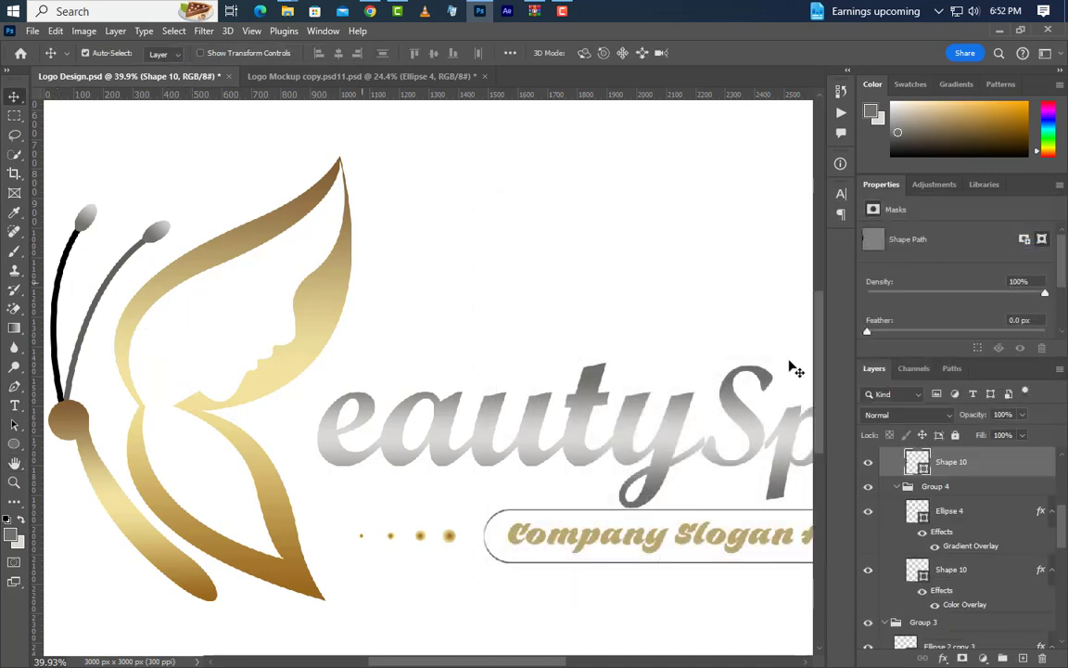
double_click(1002, 467)
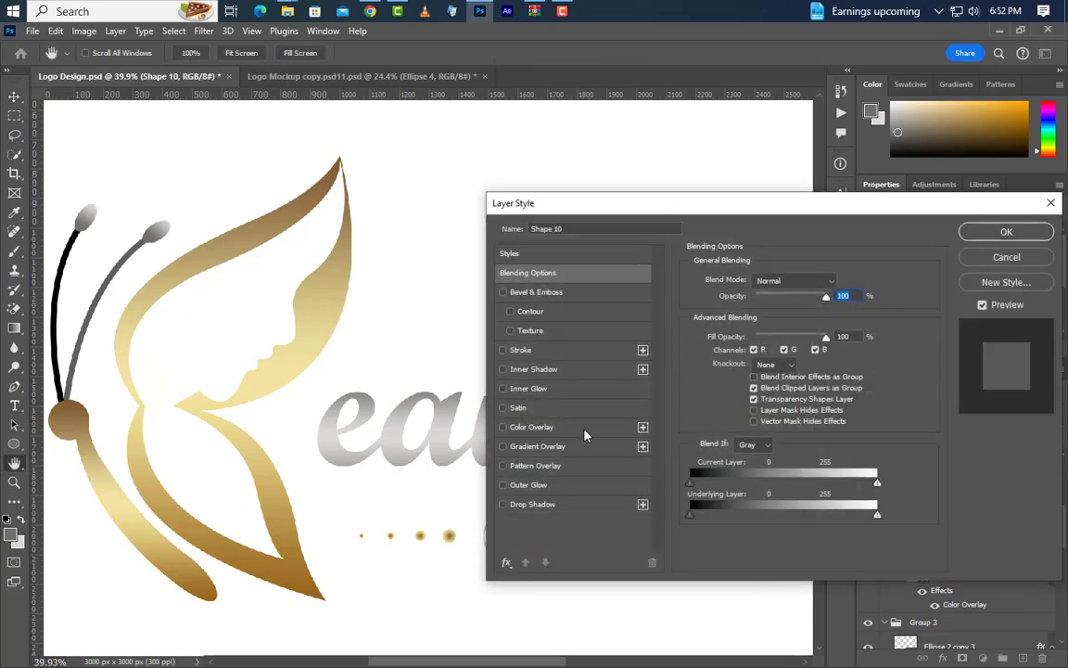
click(584, 433)
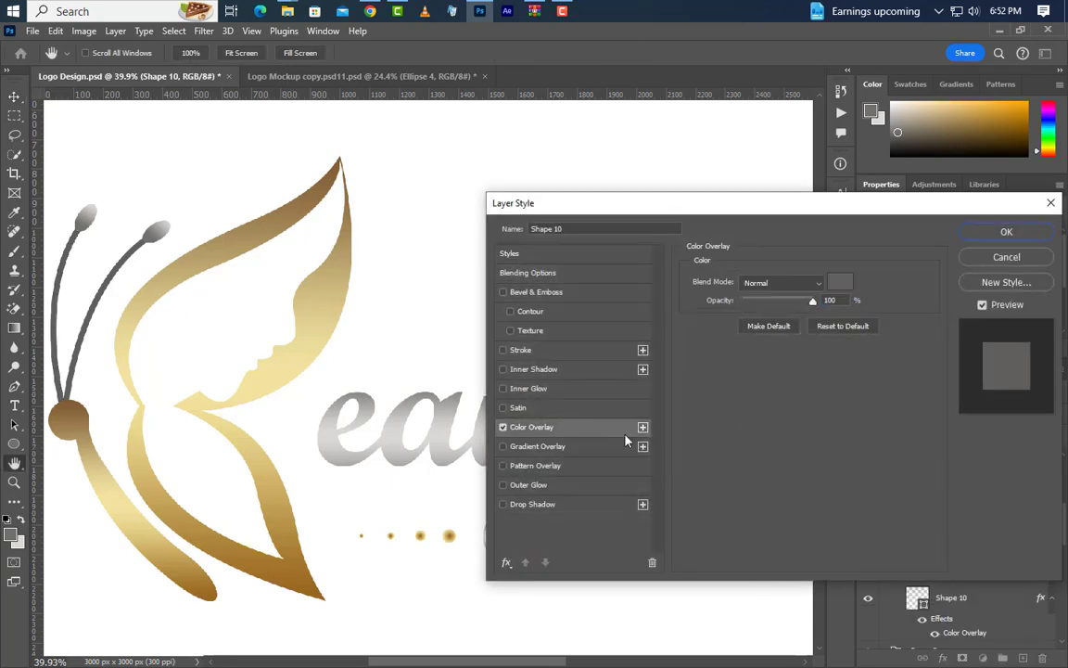
click(985, 232)
Open the contents of the Your Text smart object in Font Logo Mockup.psd and return to the Logo Mockup copy document.
scroll(422, 385, down, 5)
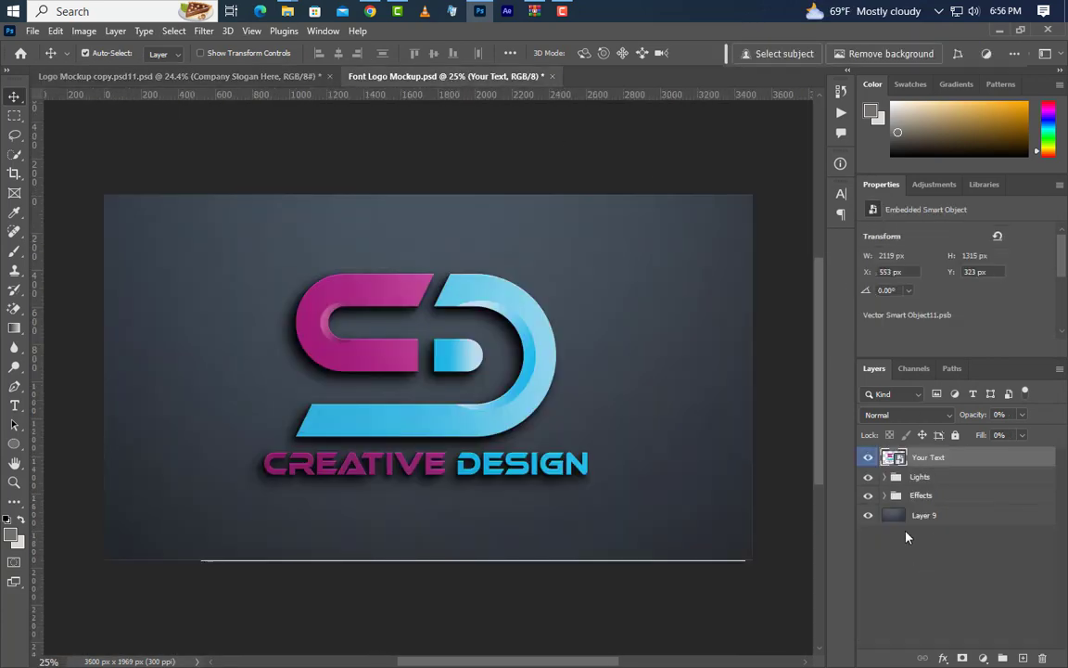
double_click(899, 461)
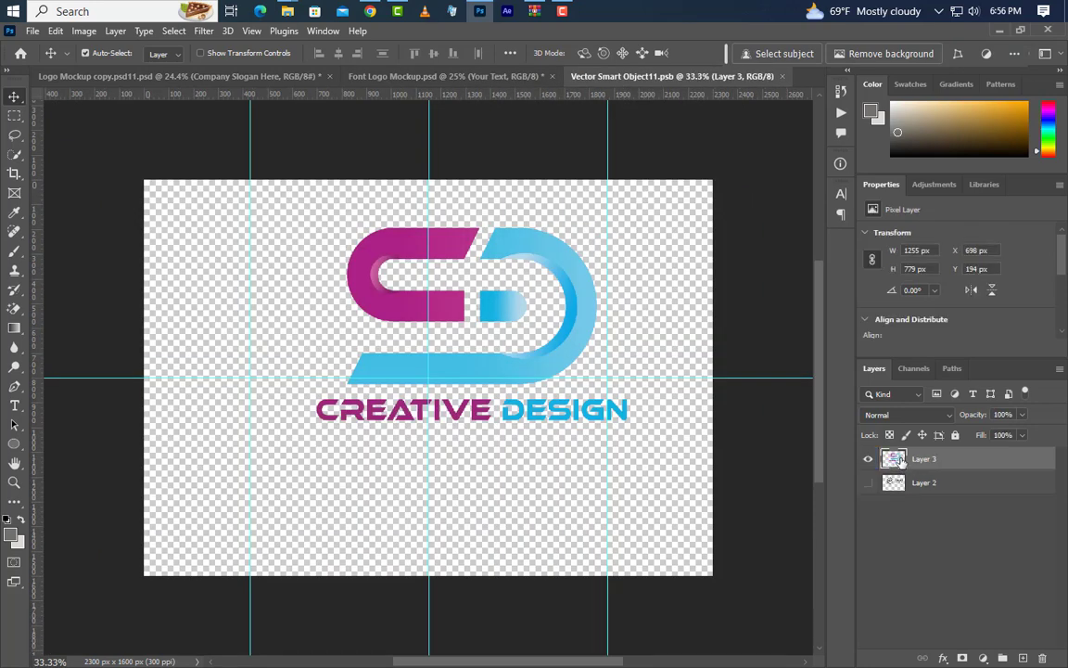
click(149, 74)
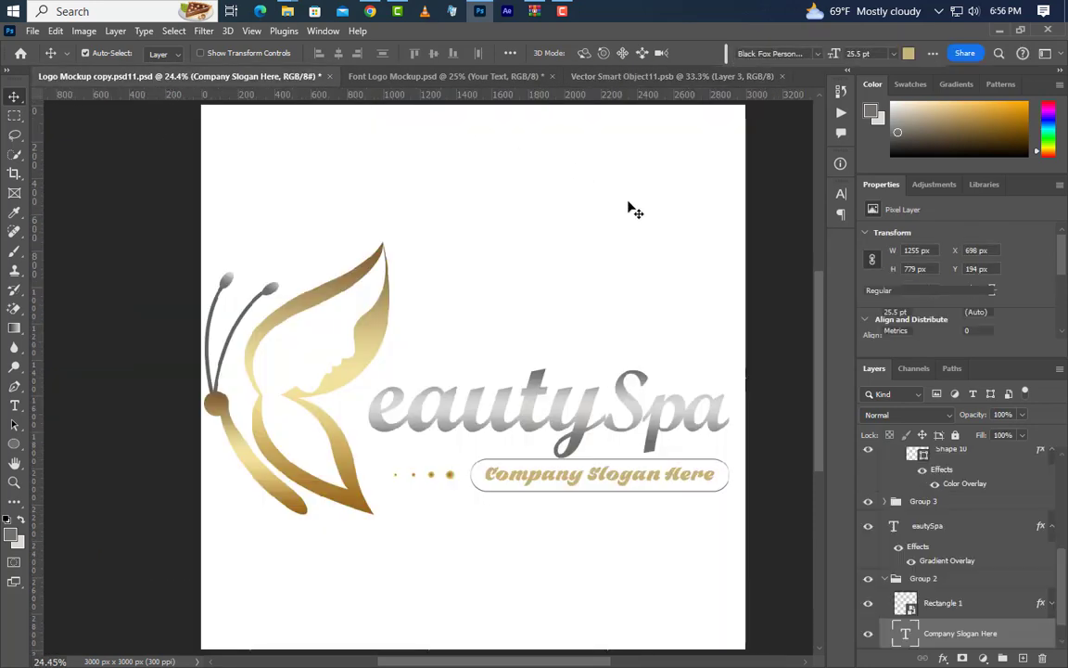
Hide the Background layer and stamp all visible logo layers into a new layer above Shape 8.
scroll(934, 546, up, 5)
scroll(934, 588, down, 6)
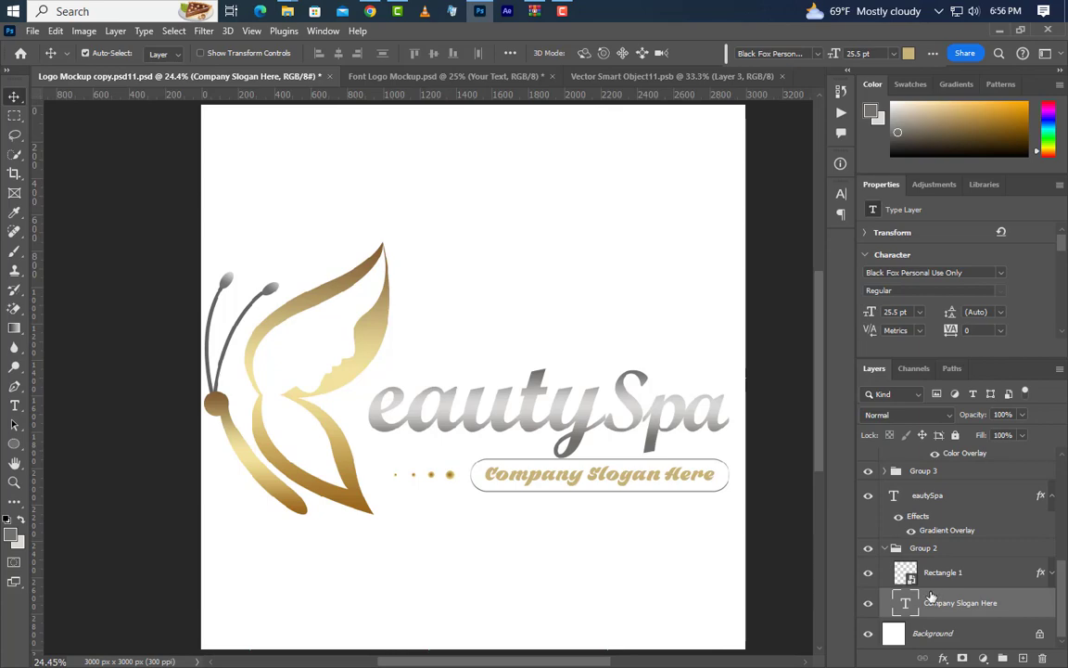
click(868, 635)
scroll(948, 543, up, 5)
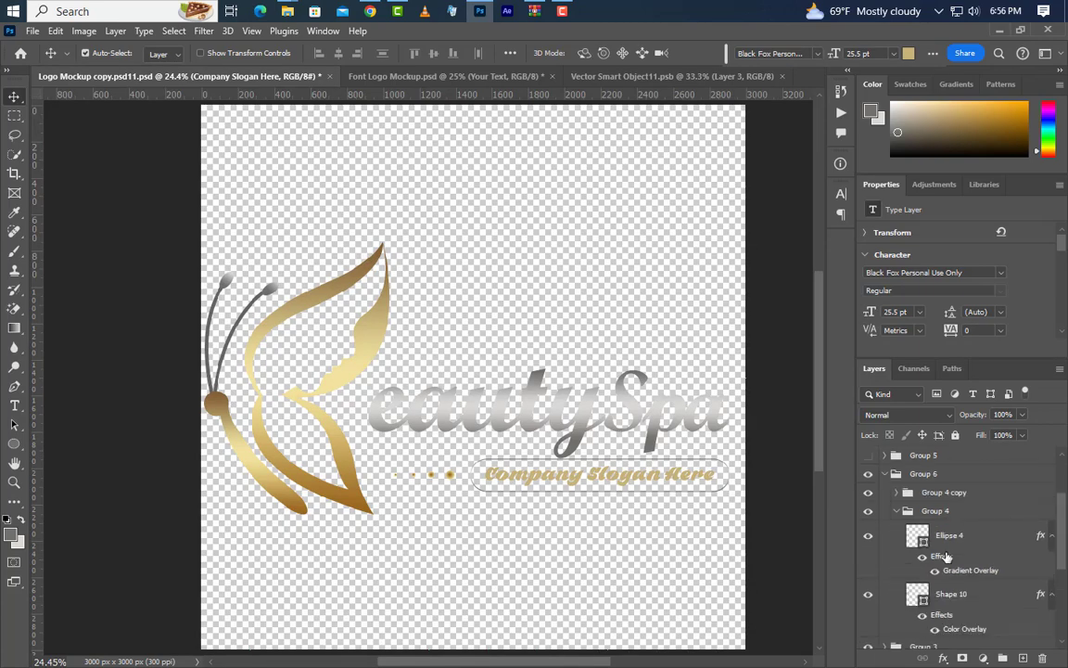
click(958, 470)
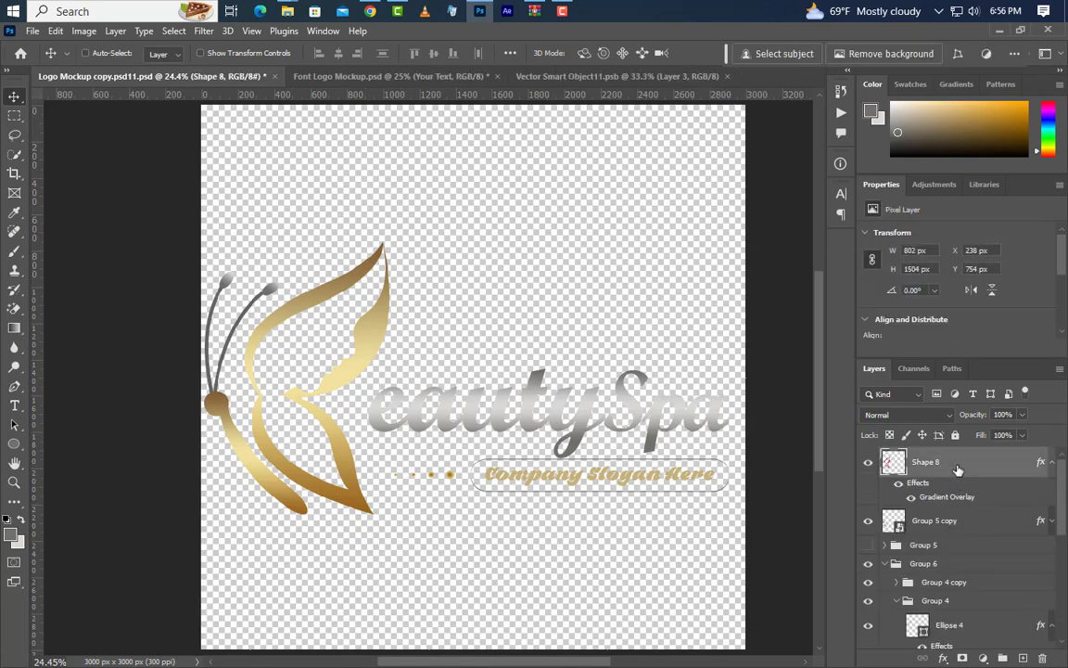
key(ctrl+alt+shift+e)
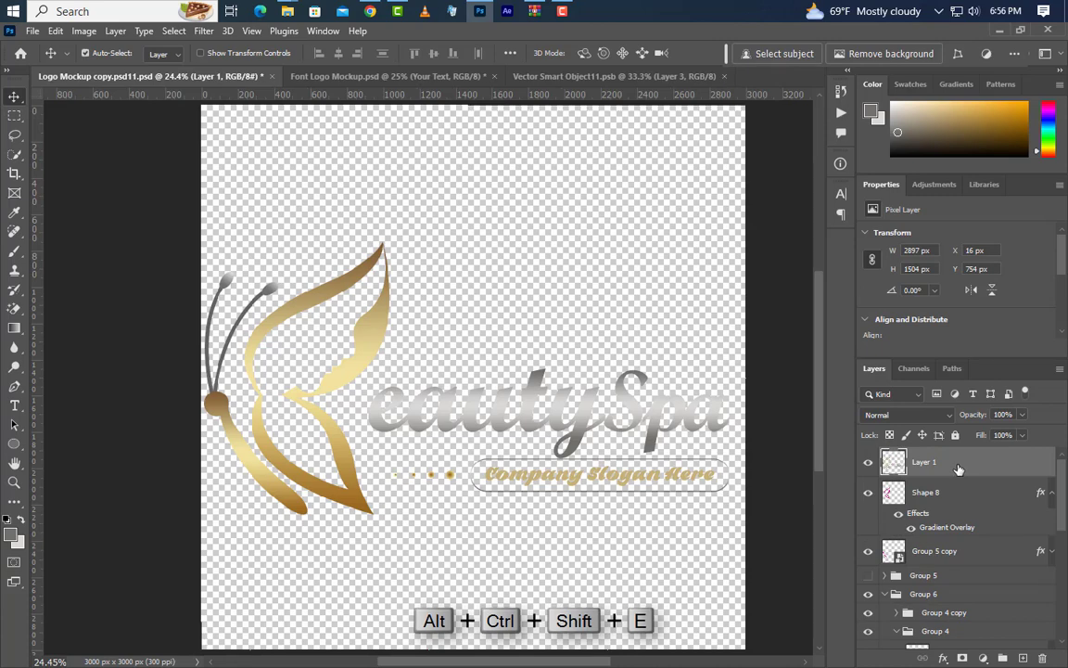
Copy the stamped logo layer into Vector Smart Object11.psb and scale it to about 51.8% to match the Creative Design logo's height.
drag(958, 470, 444, 419)
key(ctrl+t)
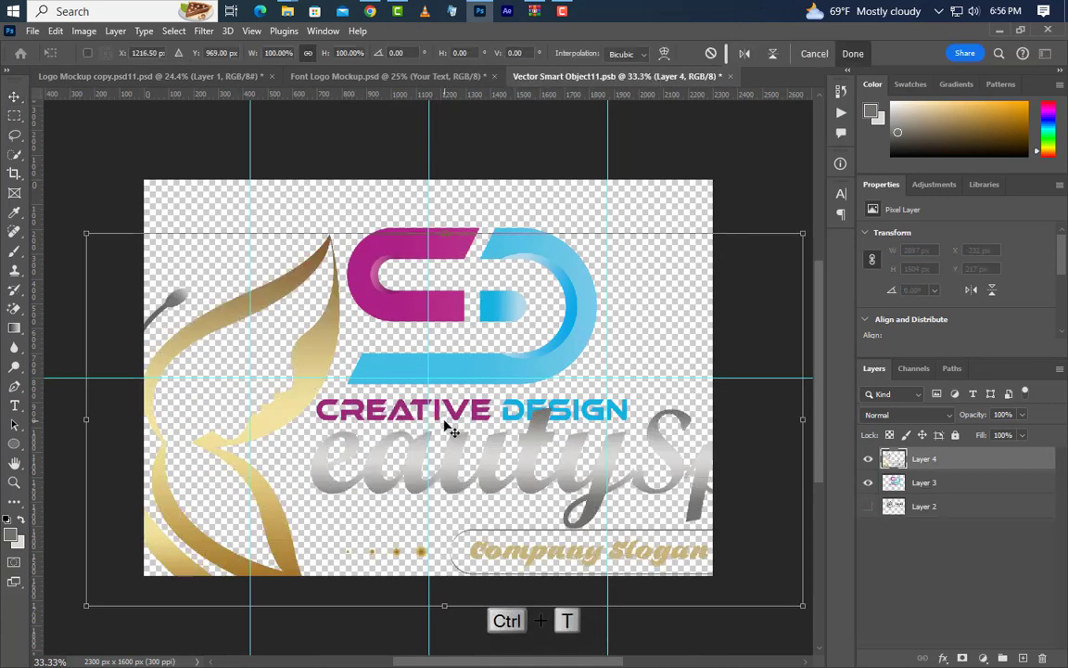
drag(444, 607, 441, 414)
drag(443, 234, 443, 227)
drag(455, 286, 460, 292)
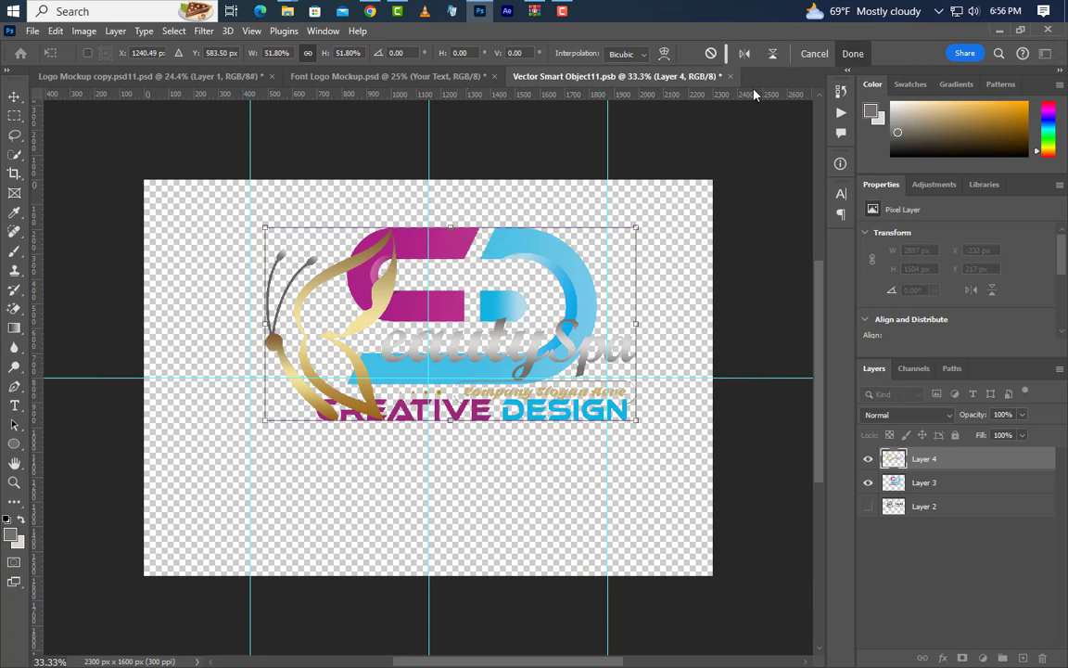
click(853, 53)
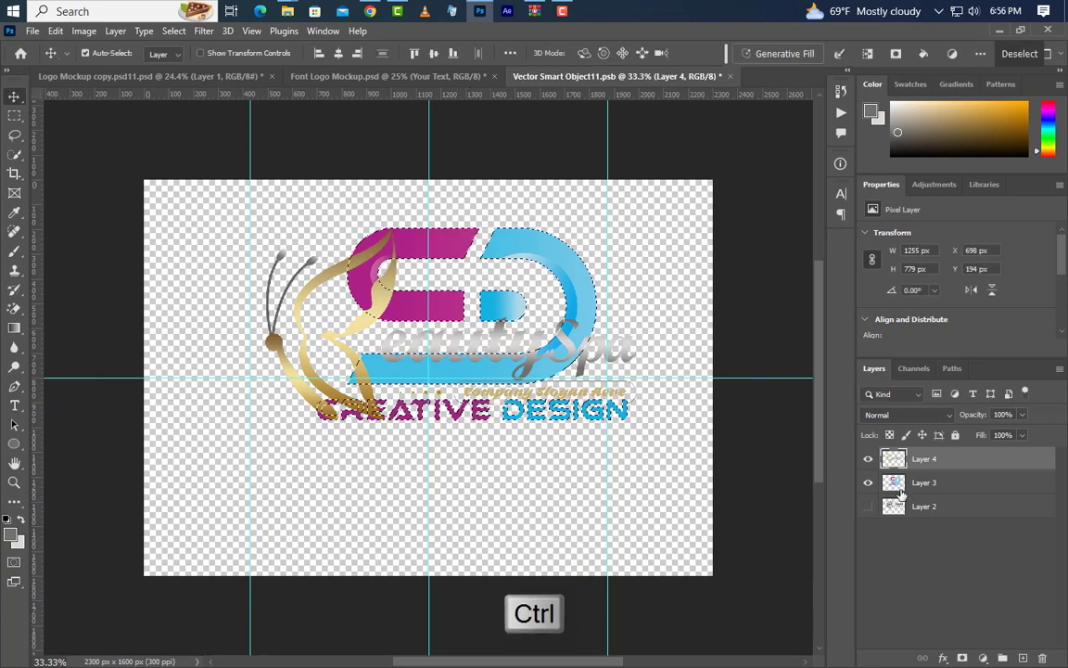
Center the spa logo horizontally on a selection of the Creative Design artwork, Layer 3, and deselect.
ctrl+click(895, 506)
click(340, 54)
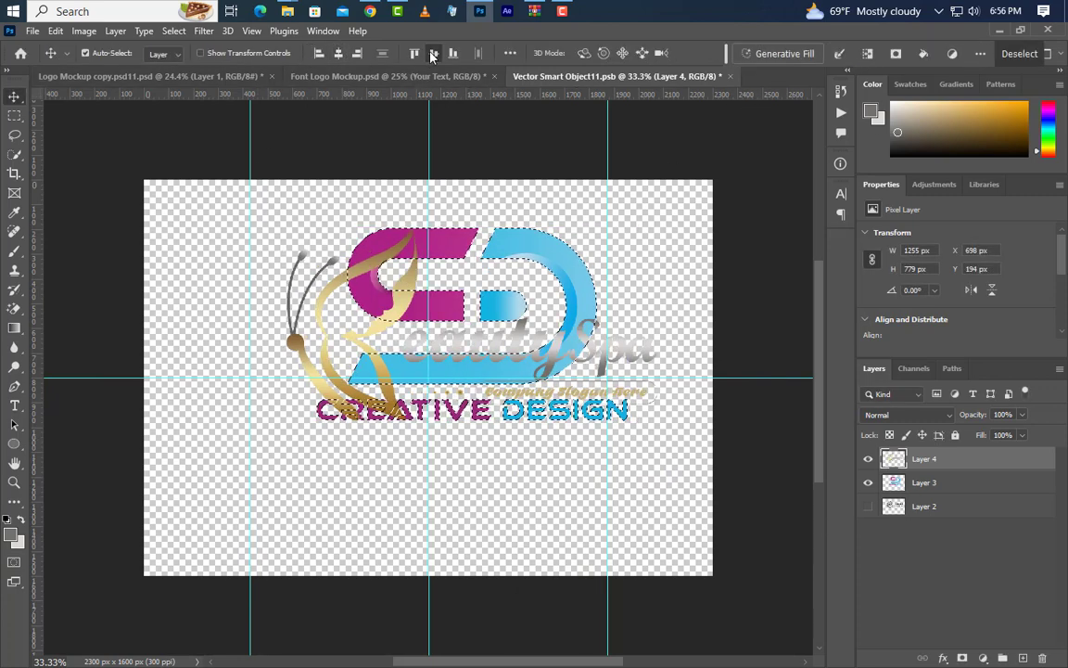
key(ctrl+d)
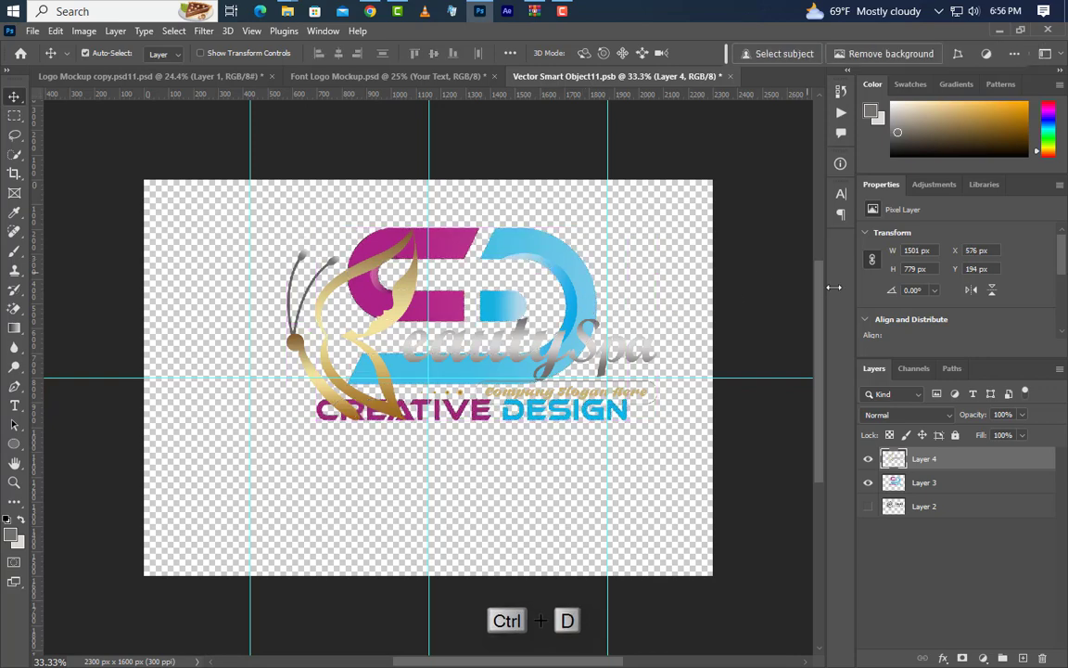
Hide Layer 3, close the smart object with its changes saved, and switch to Font Logo Mockup.psd.
click(868, 483)
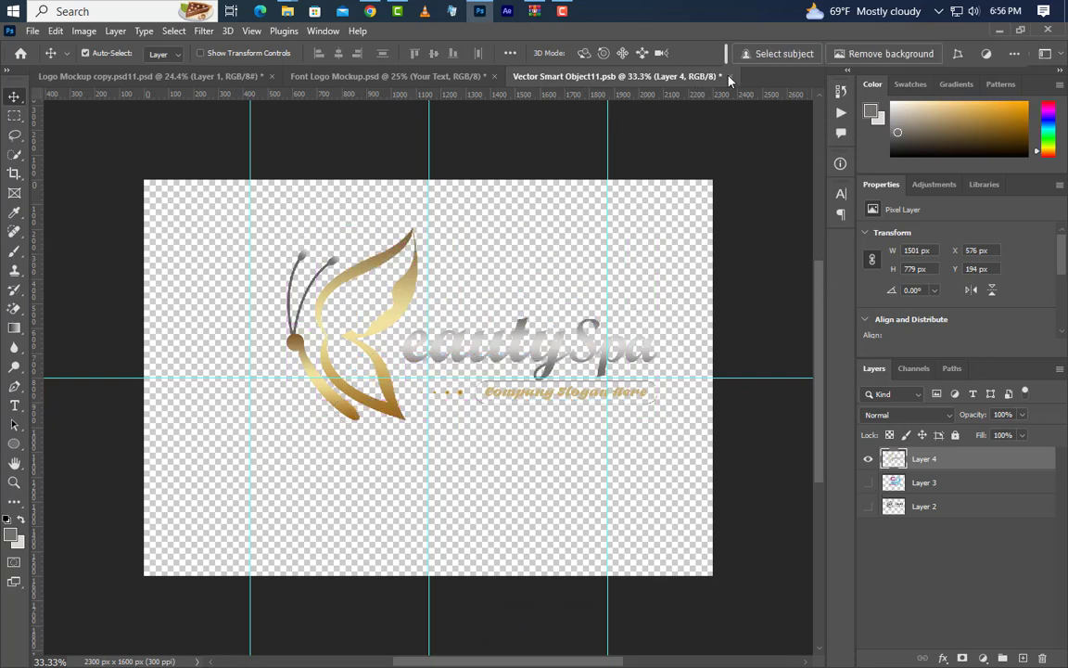
click(729, 78)
click(454, 271)
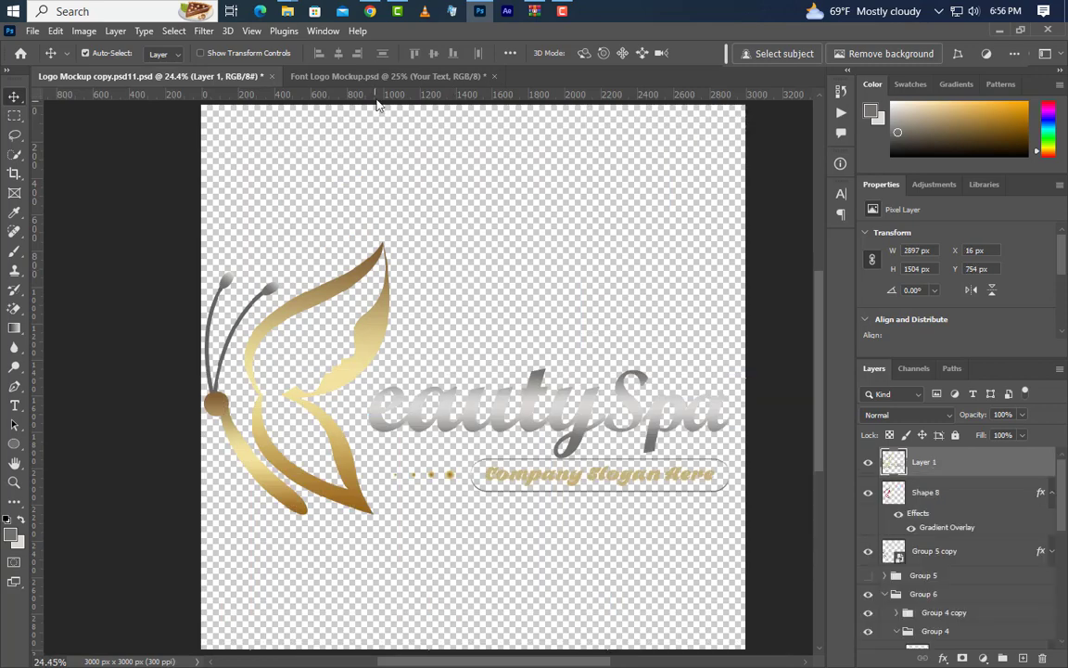
click(341, 75)
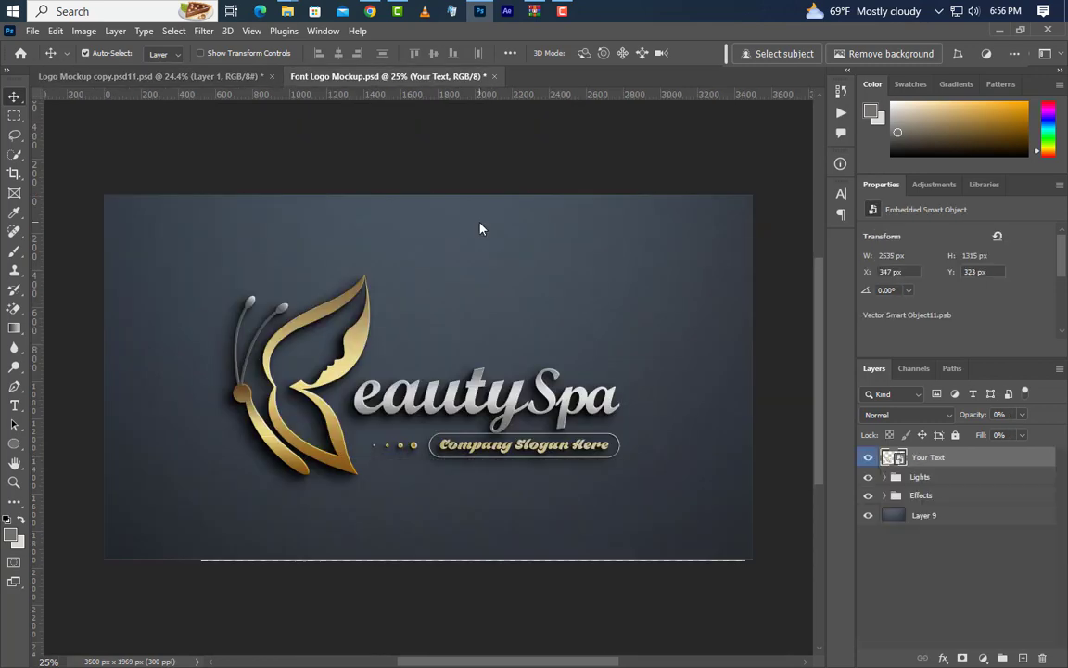